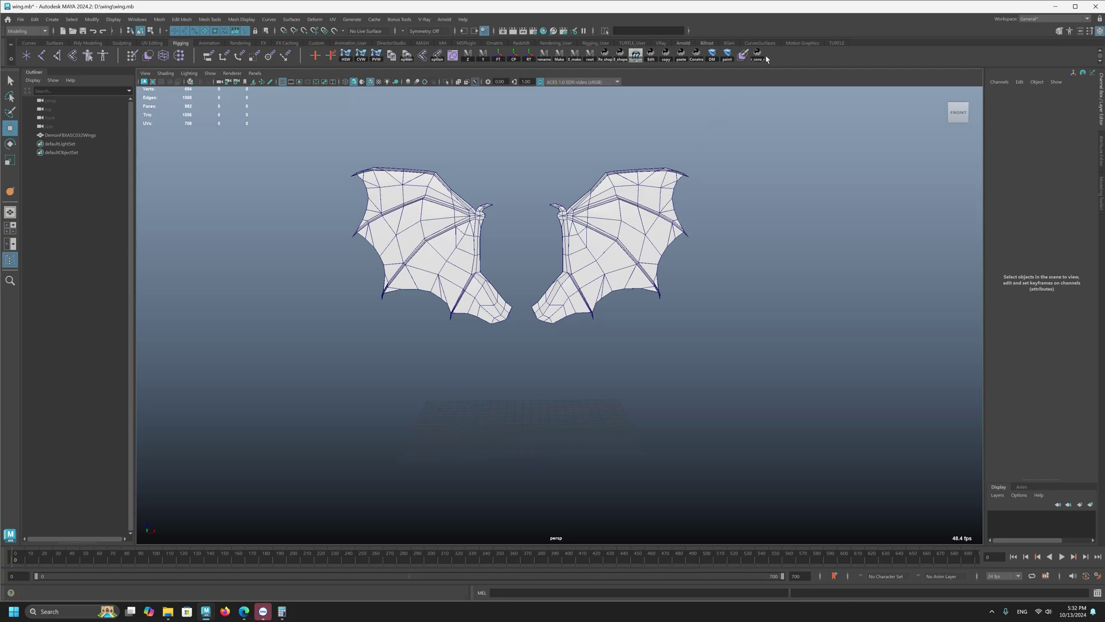
Create a polygon sphere at the grid origin below the wings
left_click_drag(624, 339, 578, 337, "alt")
right_click_drag(577, 336, 608, 375, "alt")
middle_click_drag(616, 314, 618, 305, "alt")
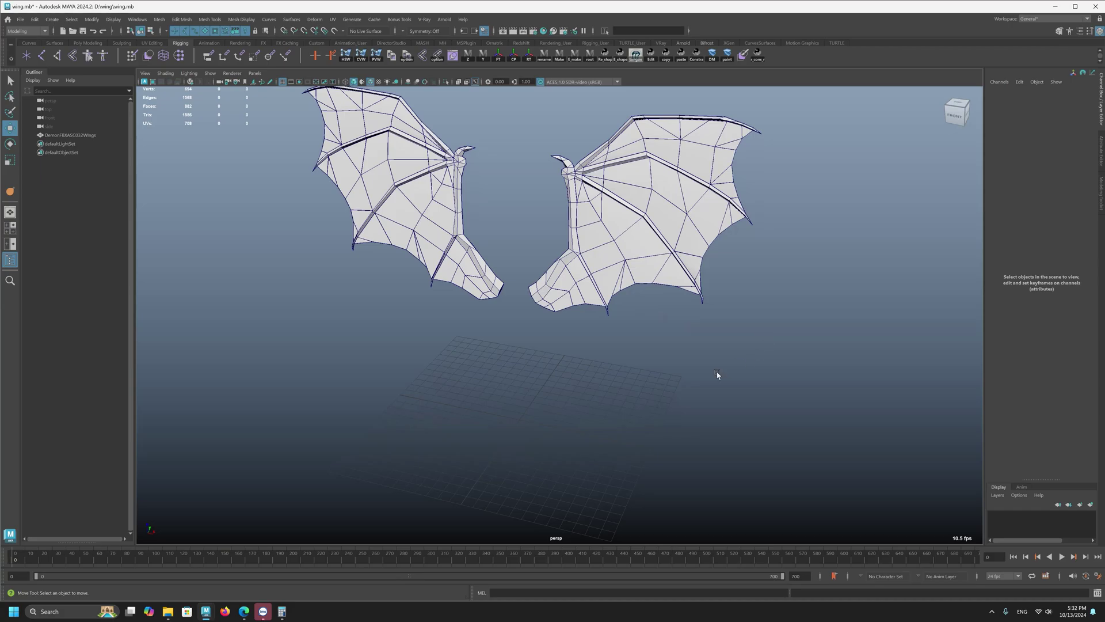
left_click_drag(645, 435, 486, 396, "alt")
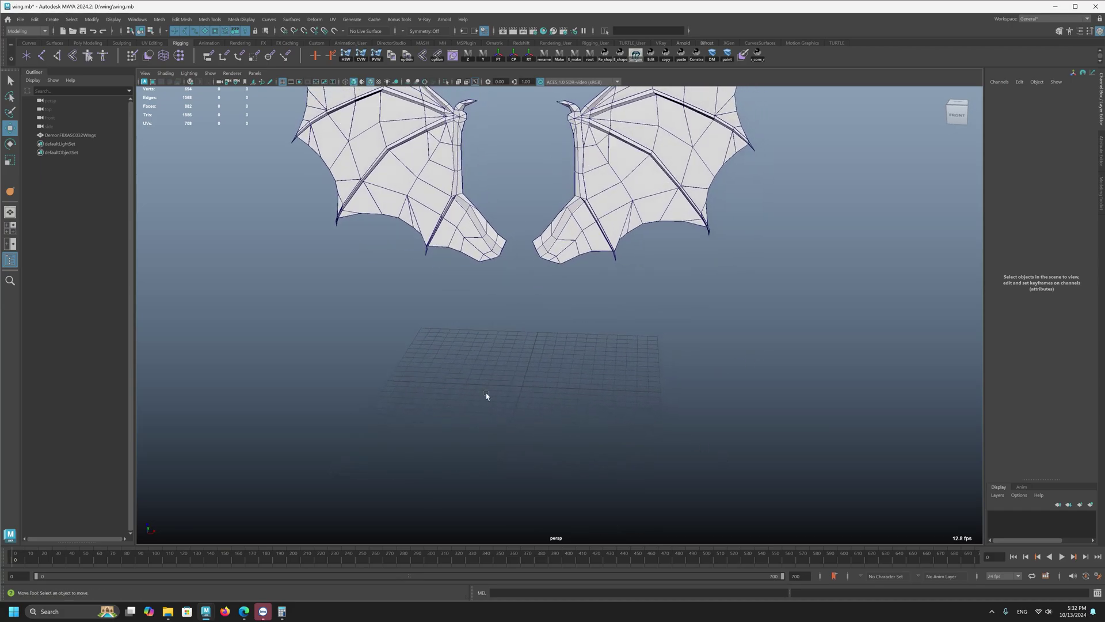
right_click_drag(478, 388, 647, 403, "shift")
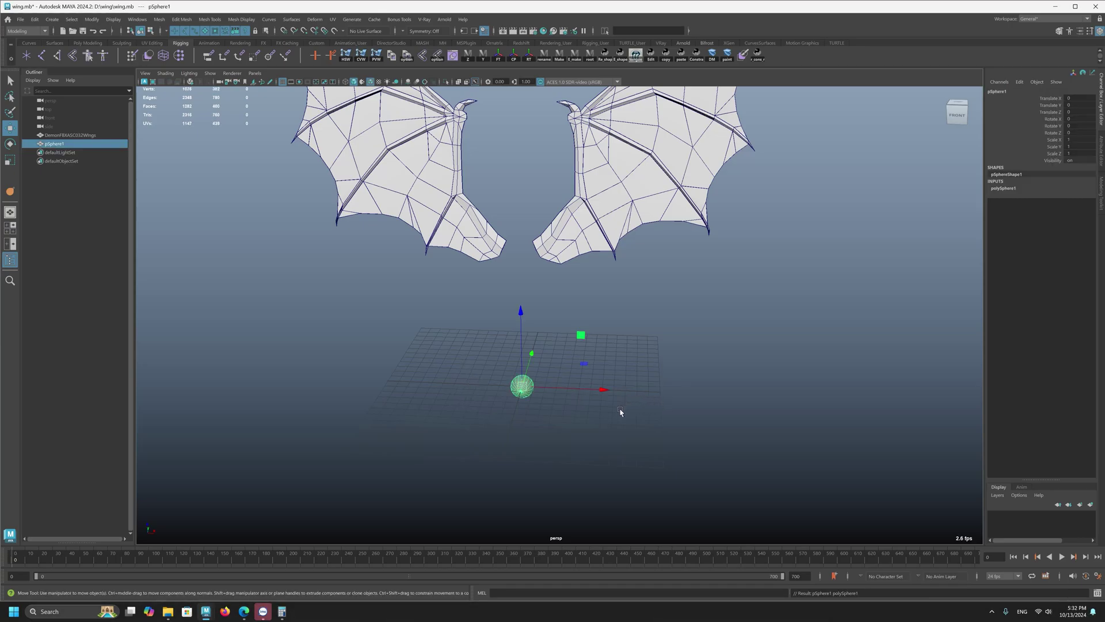
Duplicate the sphere and move the copy about 7.84 units along positive X
right_click_drag(553, 420, 577, 447, "alt")
key("ctrl+d")
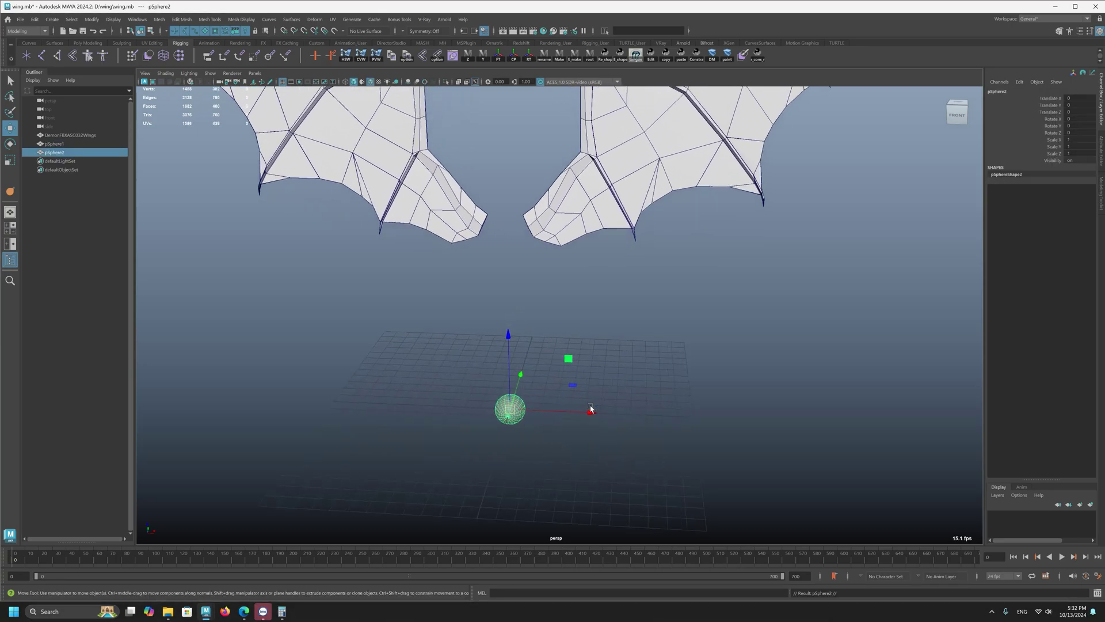
left_click_drag(591, 413, 710, 417)
scroll(563, 423, "up", 2)
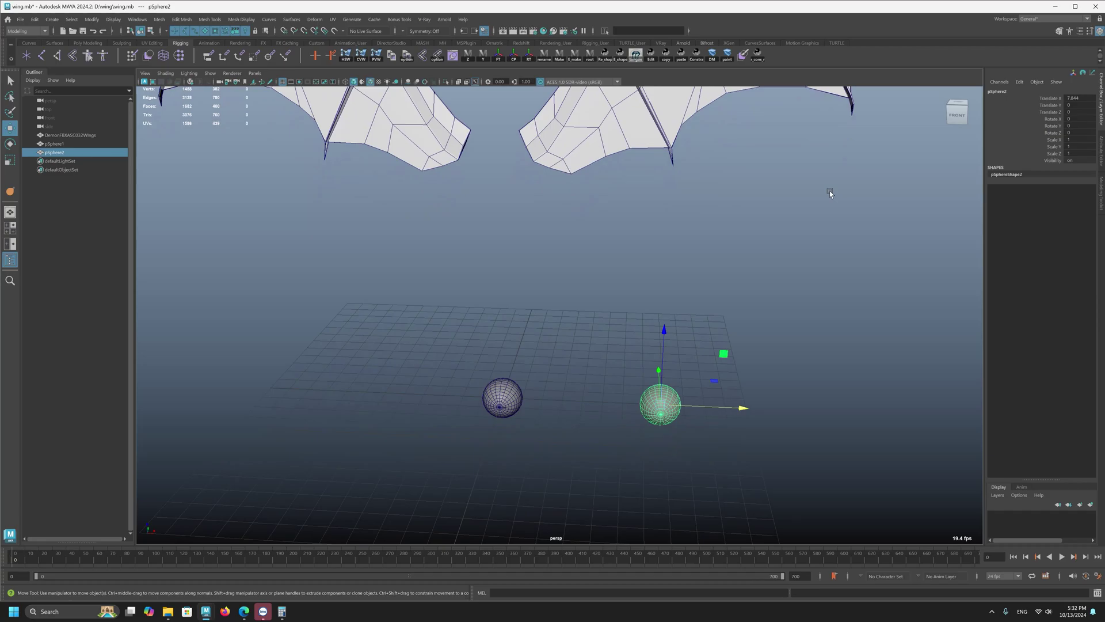
Drive the copy's rotation from the original sphere using the custom connection script that adds Multiplier X, Y and Z attributes
left_click_drag(590, 297, 355, 523)
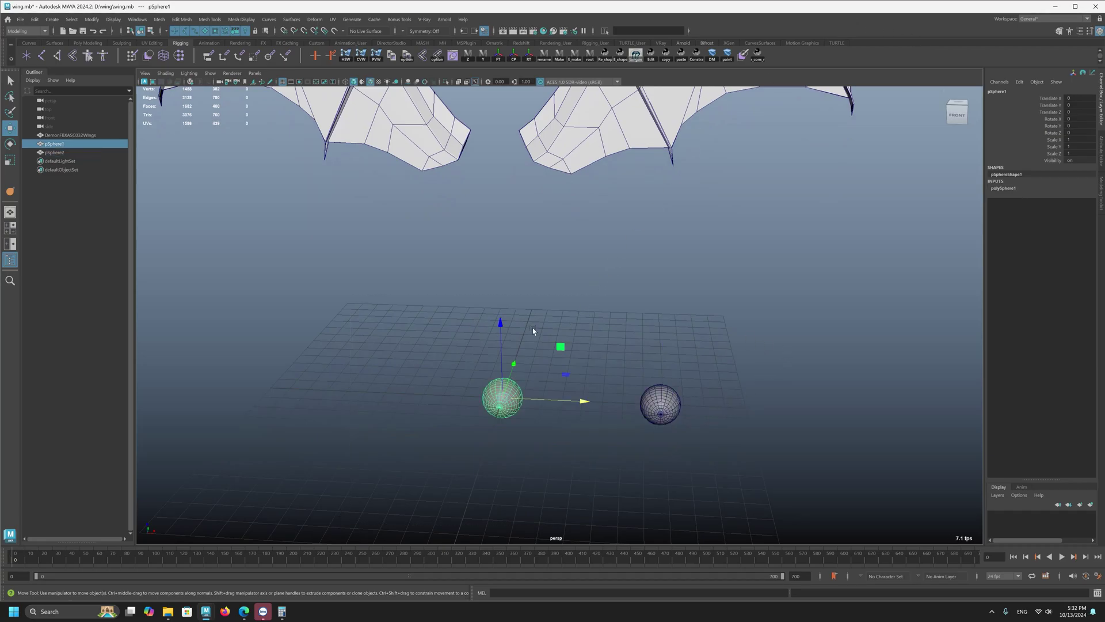
left_click_drag(622, 495, 586, 499, "shift")
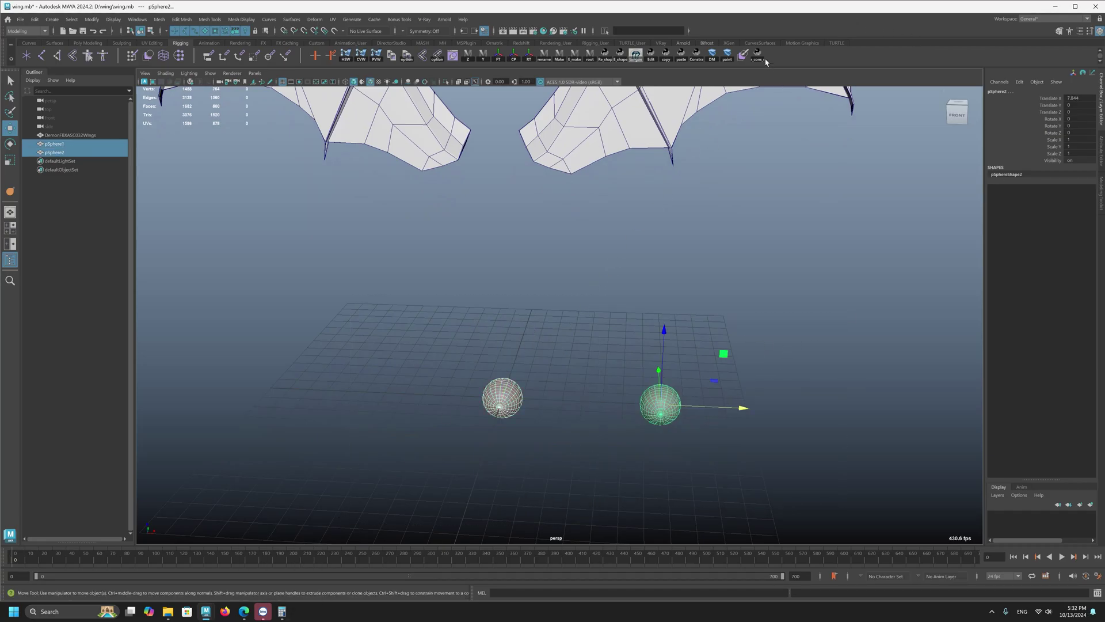
left_click(759, 56)
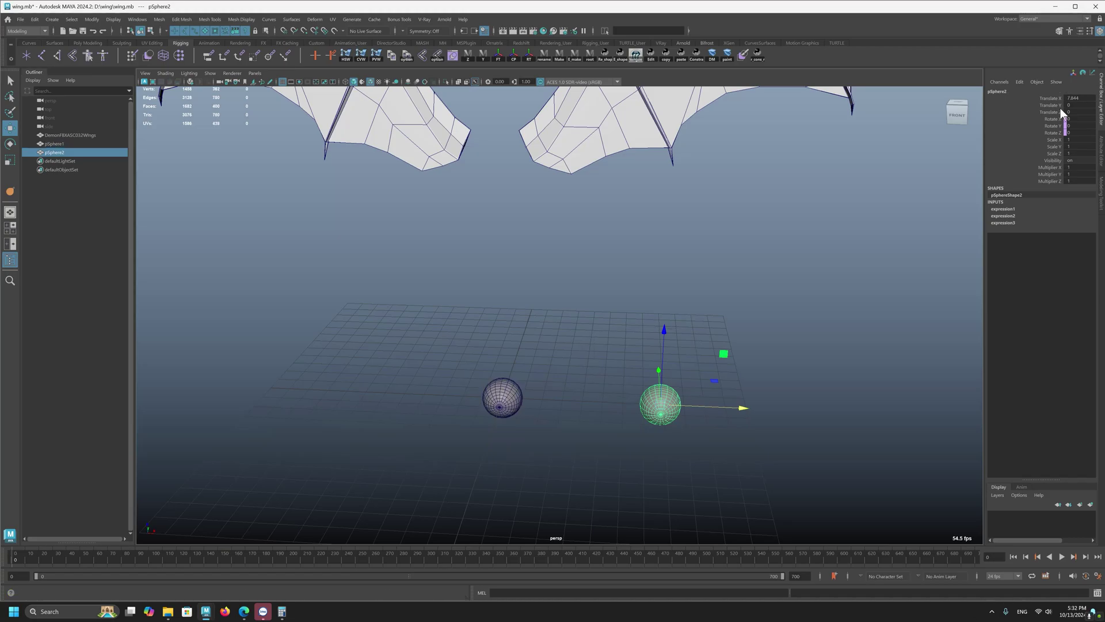
Rotate the original sphere freely to test the driven rotation, and select the copy
left_click(504, 405)
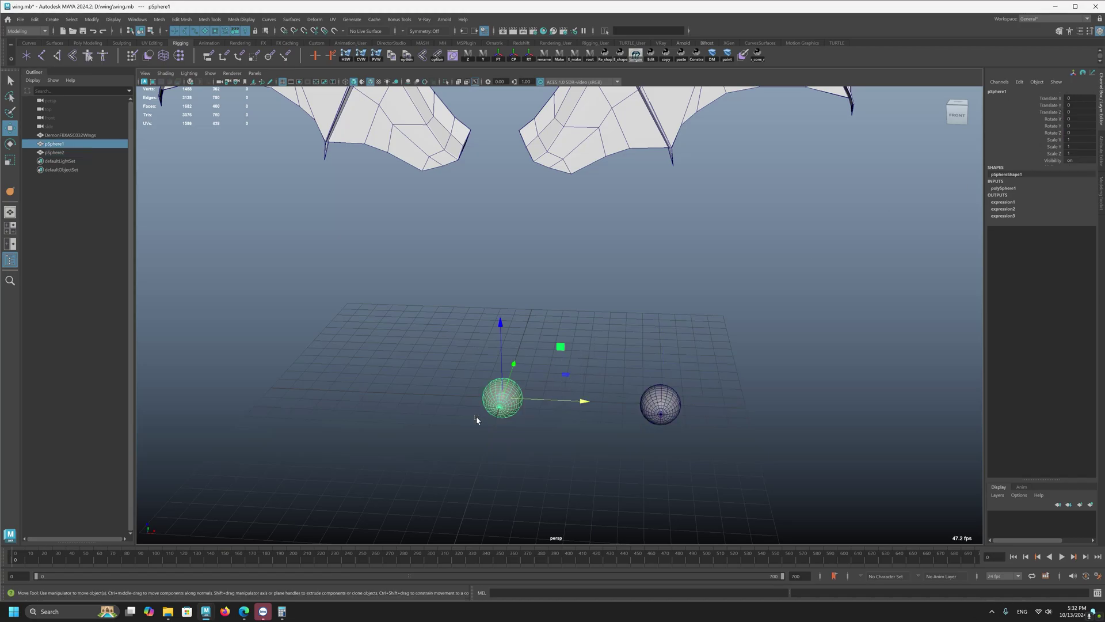
key("e")
left_click_drag(530, 403, 610, 377)
left_click_drag(744, 346, 636, 403)
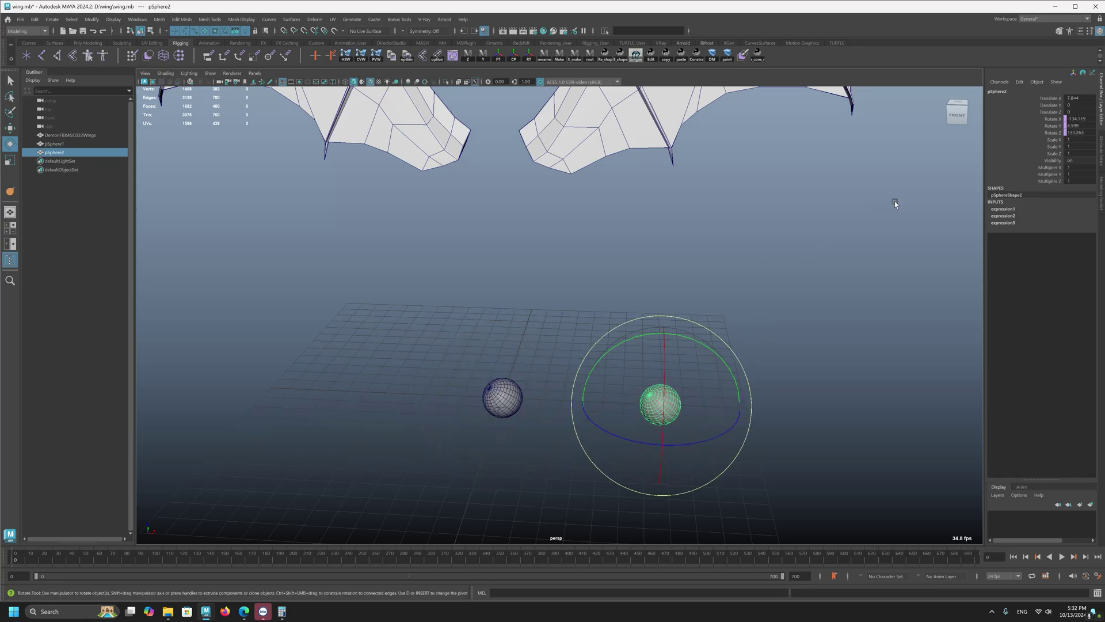
Try a Multiplier X value of 0.2 on the driven sphere and undo it
left_click_drag(1059, 166, 1057, 181)
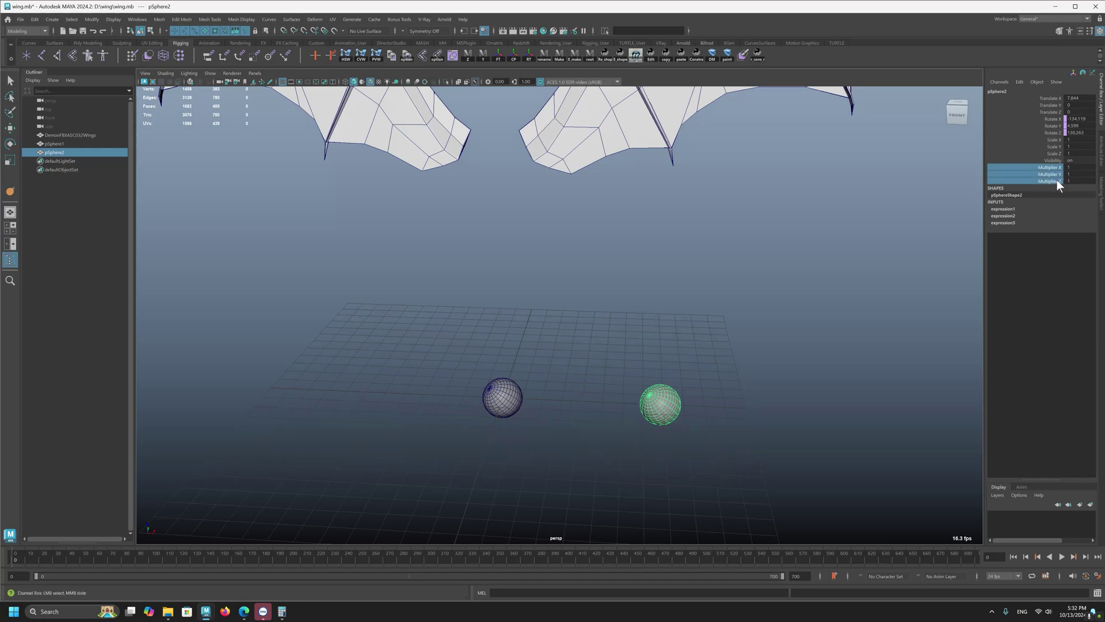
middle_click_drag(706, 289, 776, 225, "alt")
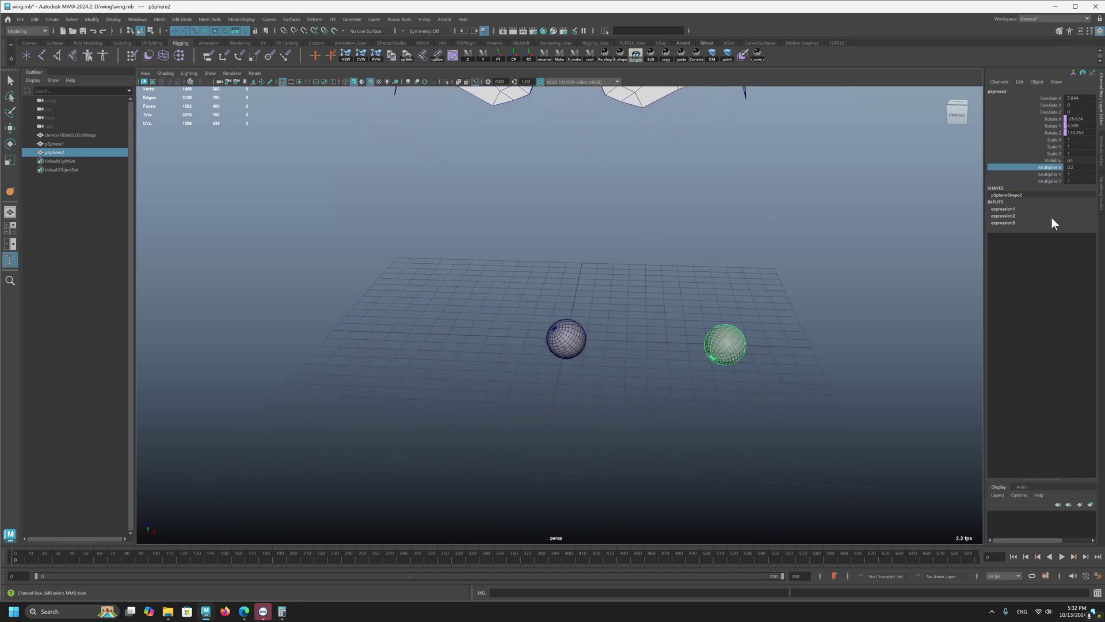
key("ctrl+z")
left_click(1058, 168)
middle_click_drag(950, 248, 942, 255, "alt")
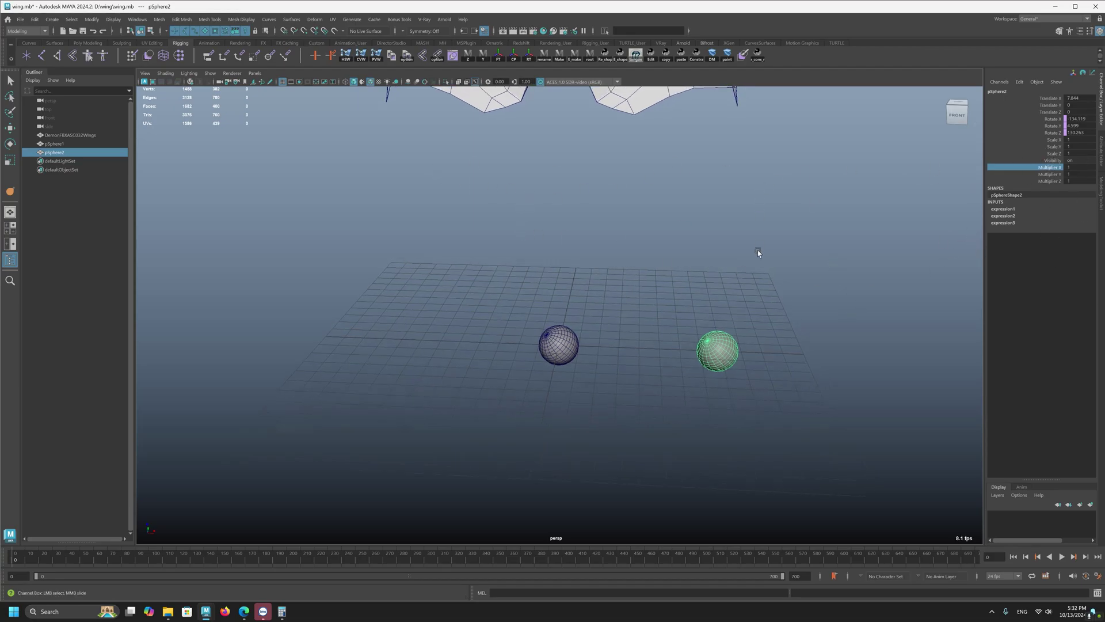
middle_click_drag(867, 309, 873, 322, "alt")
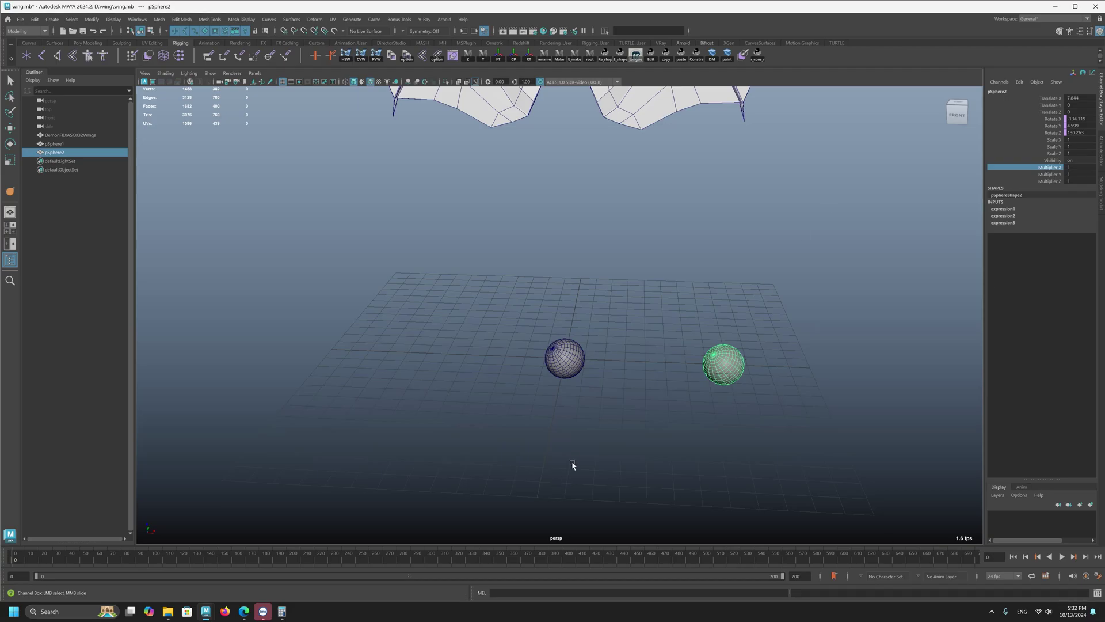
middle_click_drag(555, 349, 523, 365, "alt")
left_click(562, 351)
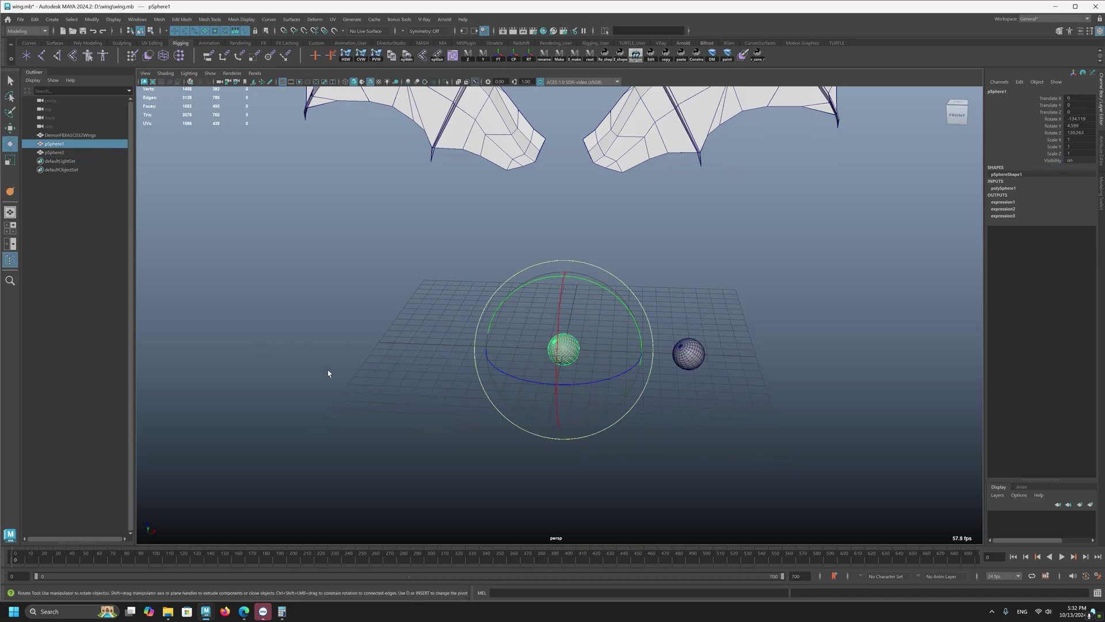
key("w")
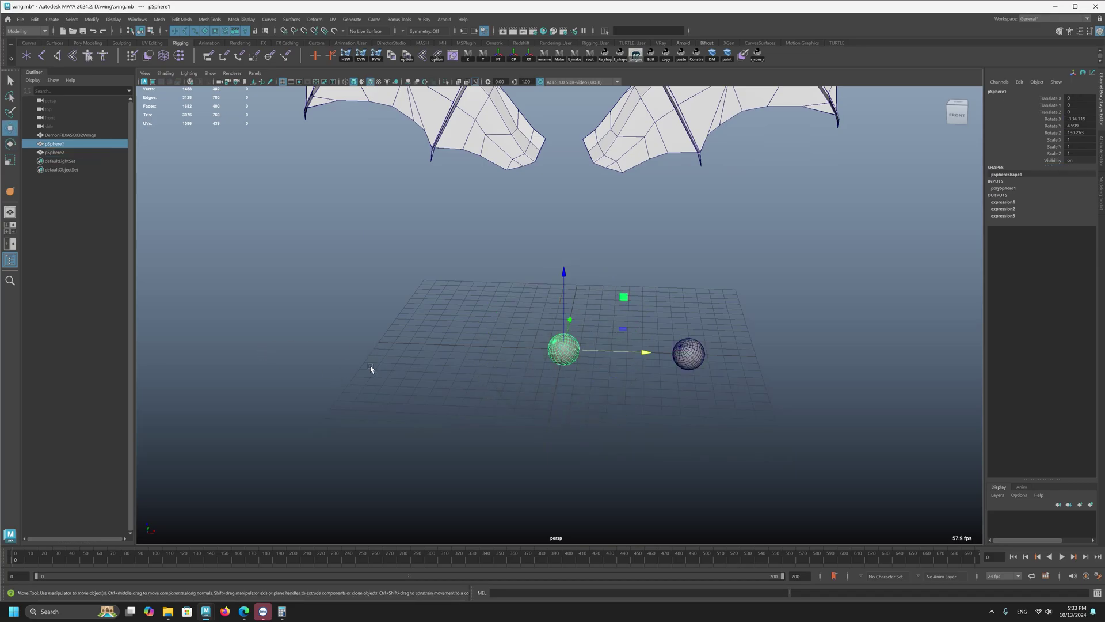
right_click_drag(444, 347, 712, 412, "alt")
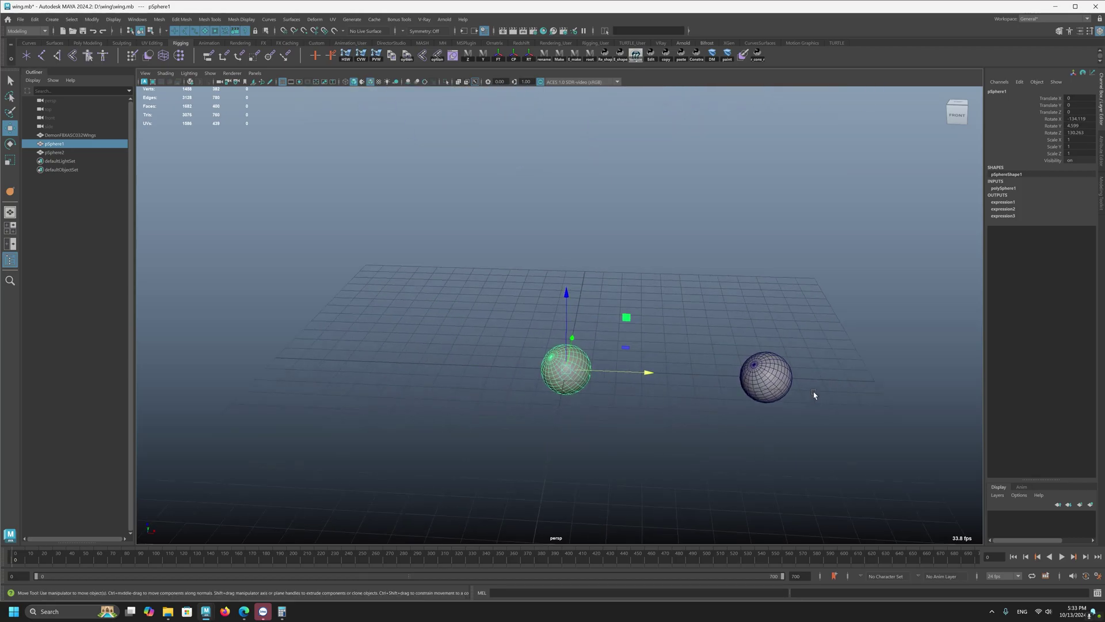
right_click_drag(814, 395, 737, 366, "alt")
left_click(723, 390)
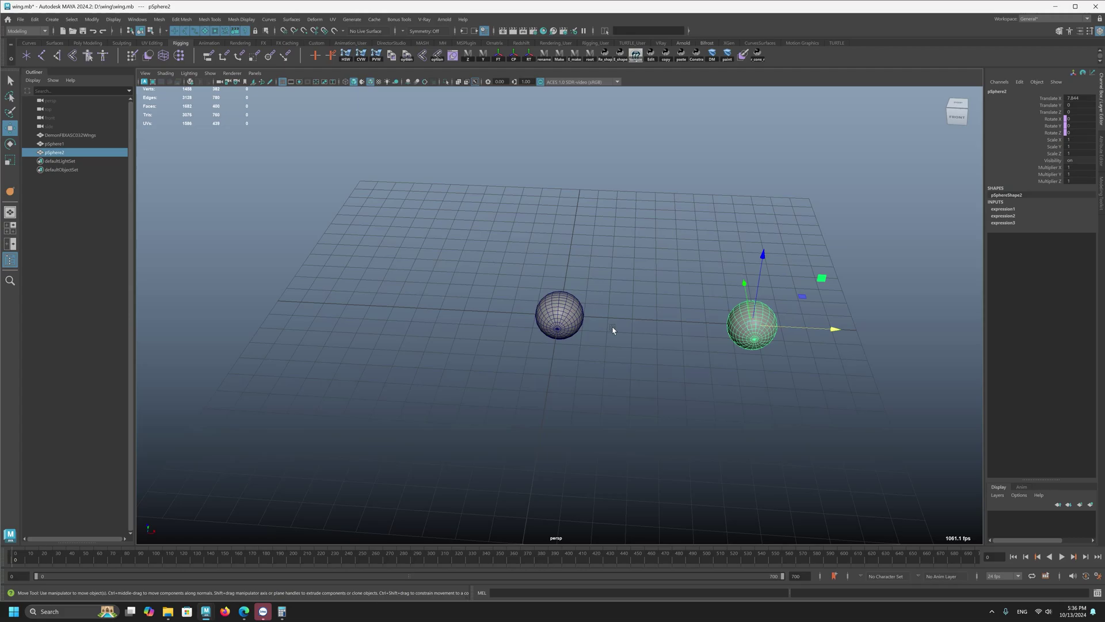
left_click(562, 317)
left_click_drag(459, 315, 779, 315, "alt")
left_click(662, 339)
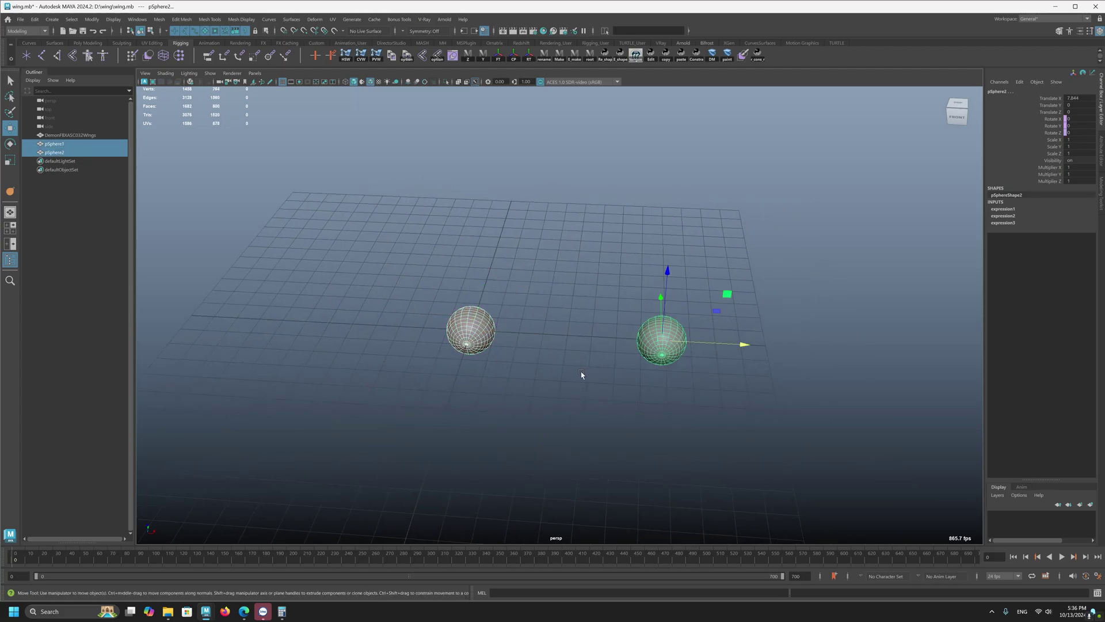
left_click(460, 316)
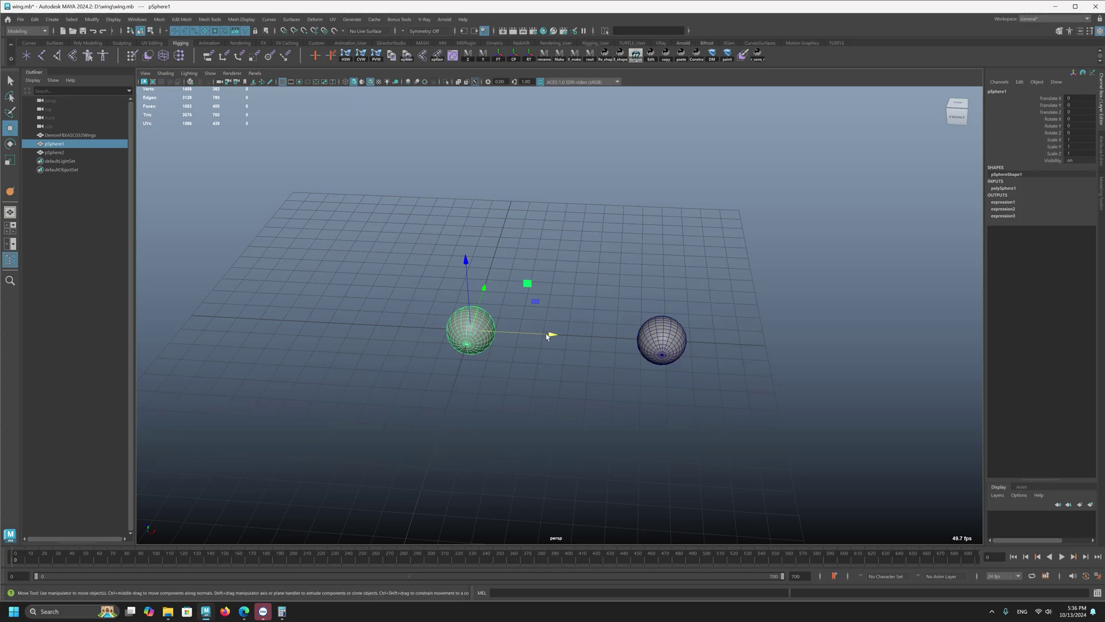
Delete the driven sphere and select the original one at the origin
left_click(665, 351)
key("Delete")
left_click(460, 343)
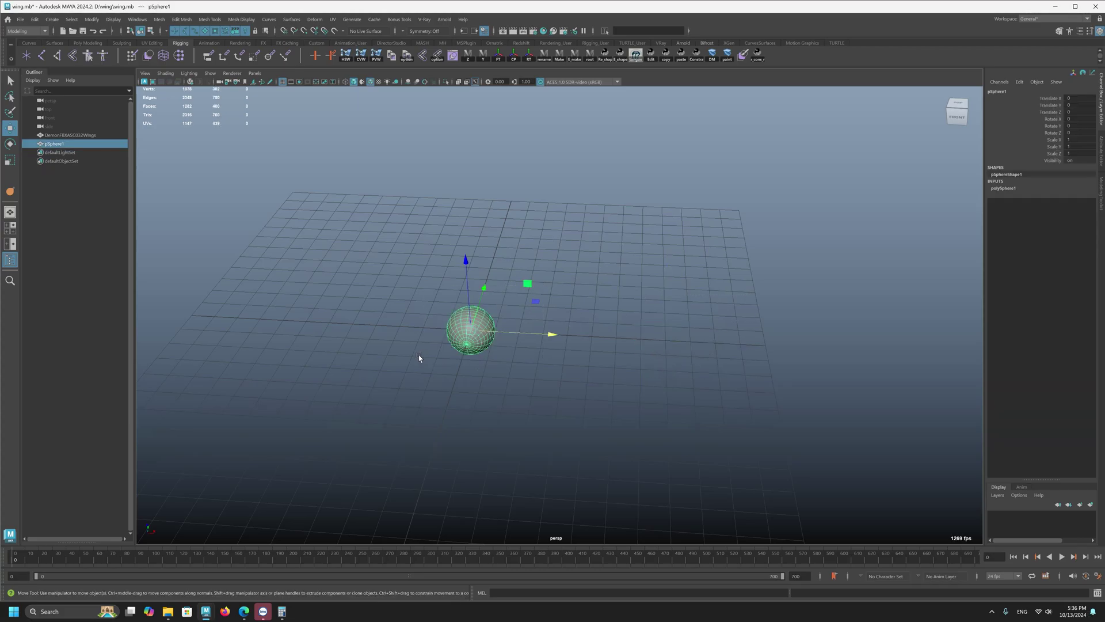
left_click_drag(560, 382, 589, 353, "alt")
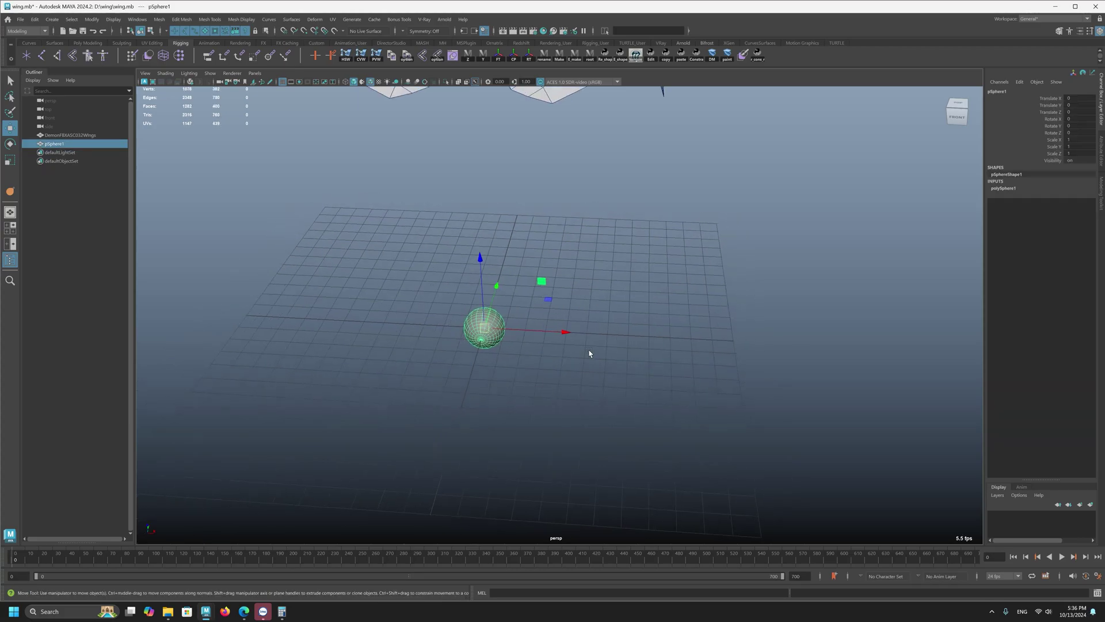
left_click_drag(565, 407, 469, 409, "alt")
right_click_drag(484, 296, 604, 471, "alt")
left_click_drag(598, 392, 642, 382, "alt")
right_click_drag(641, 384, 478, 353, "alt")
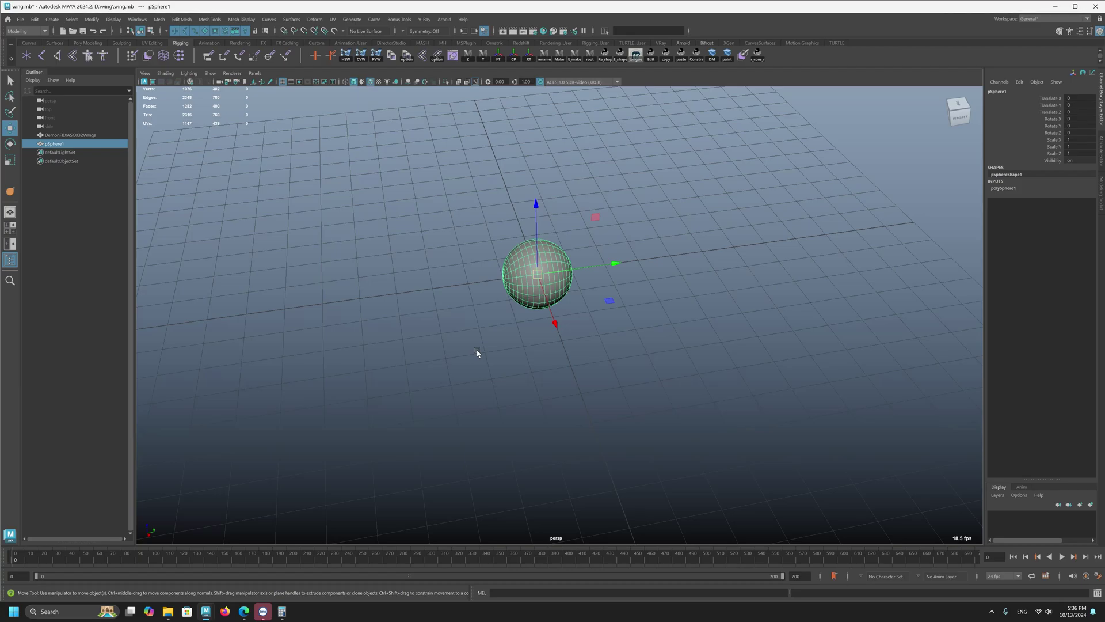
left_click_drag(490, 332, 546, 192, "alt")
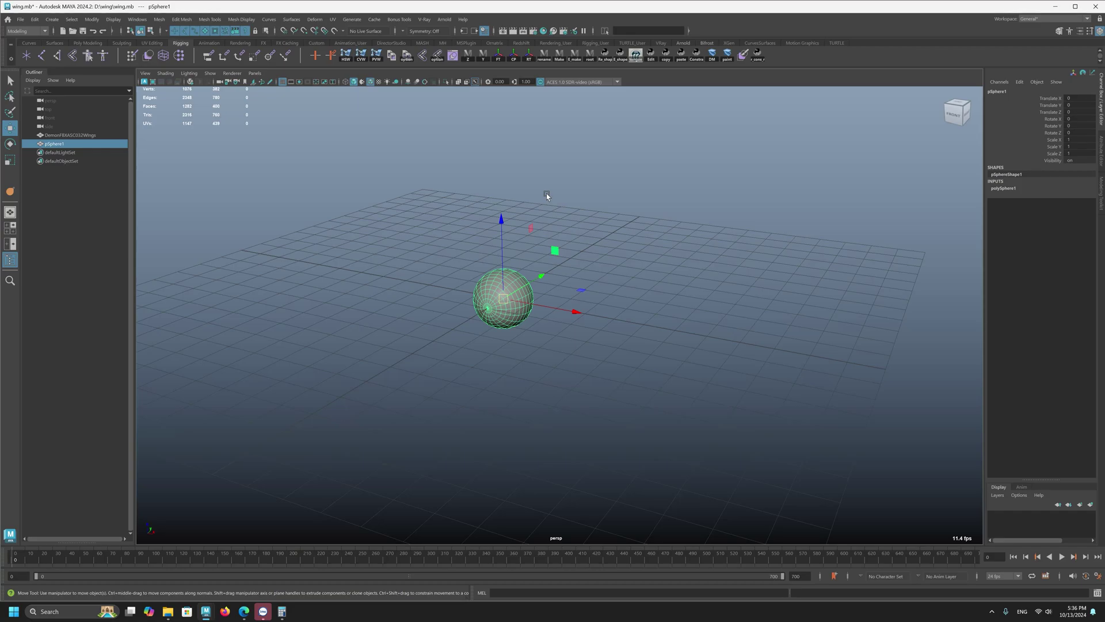
left_click_drag(398, 229, 420, 249, "alt")
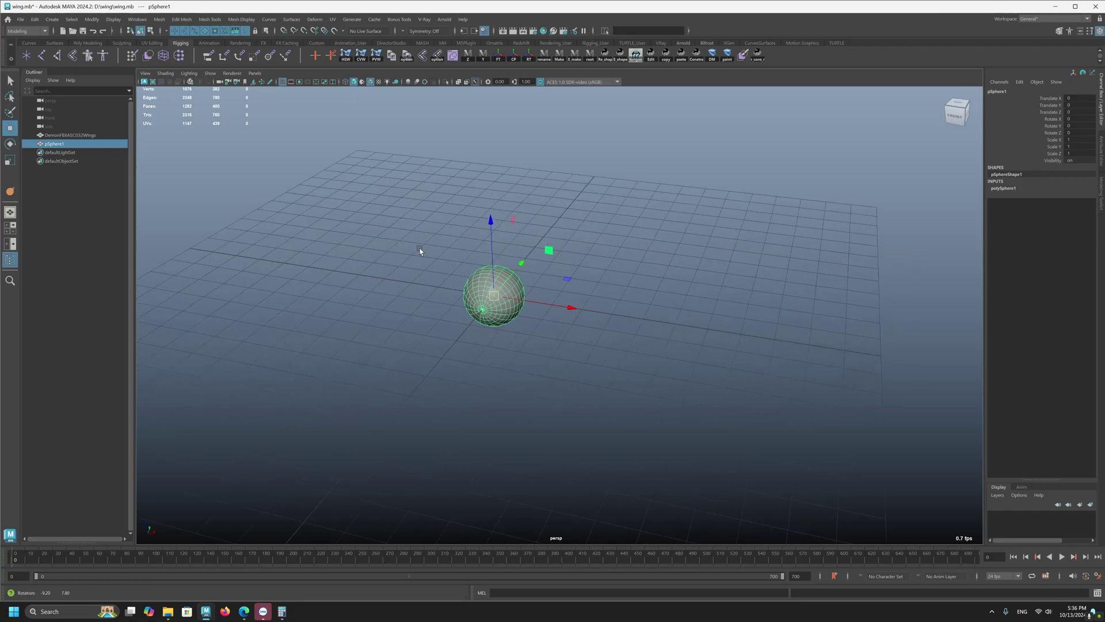
middle_click_drag(471, 267, 532, 316, "alt")
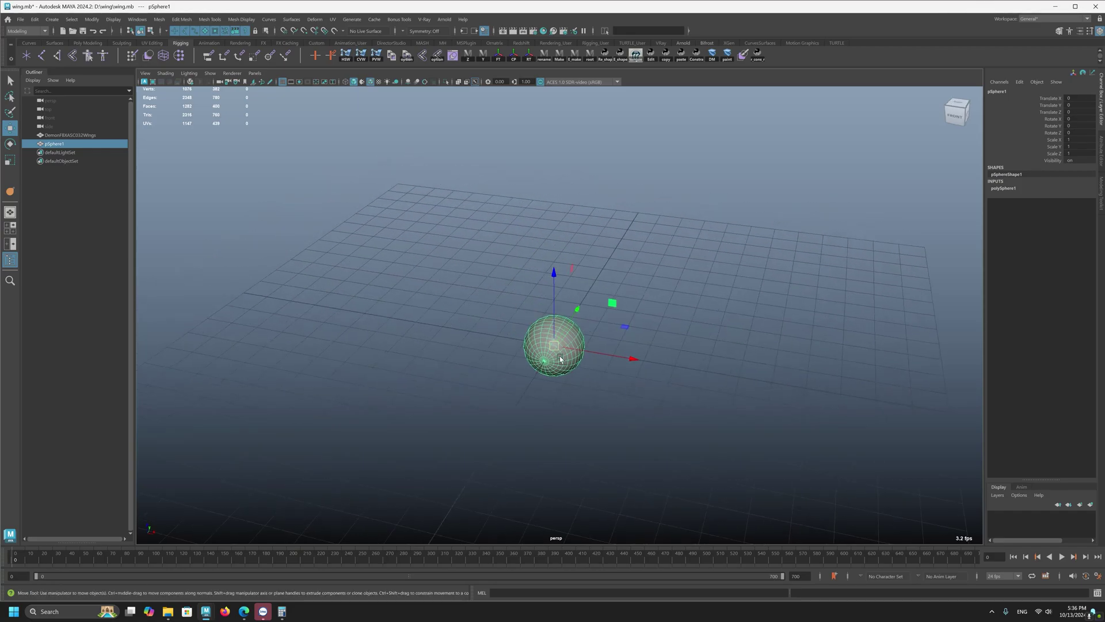
right_click_drag(530, 352, 432, 374, "alt")
left_click_drag(514, 386, 512, 373, "alt")
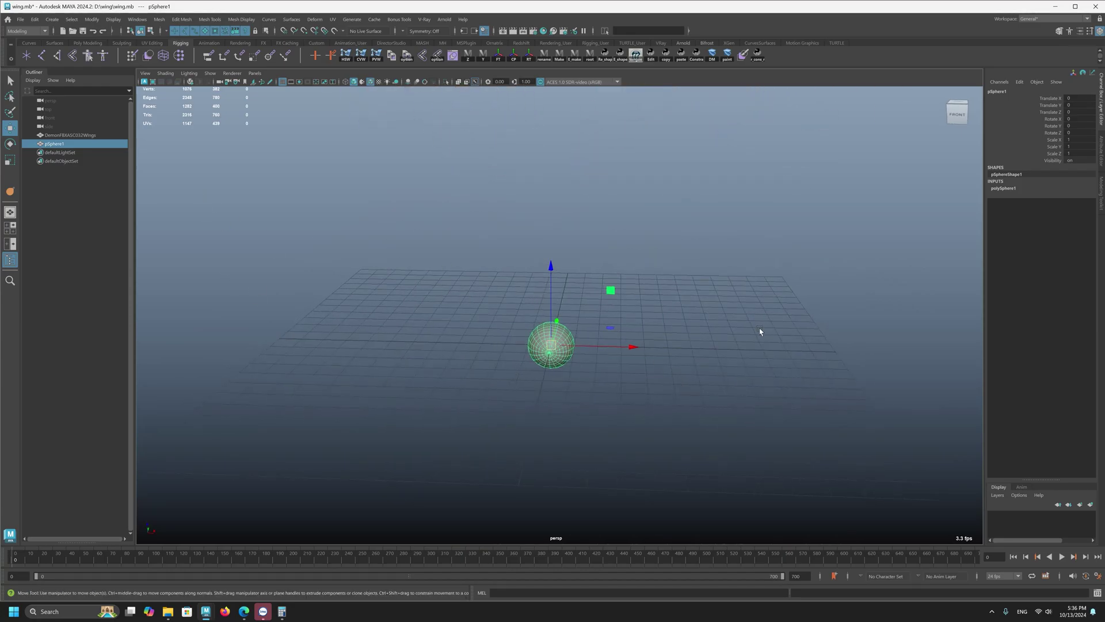
middle_click_drag(374, 292, 411, 364, "alt")
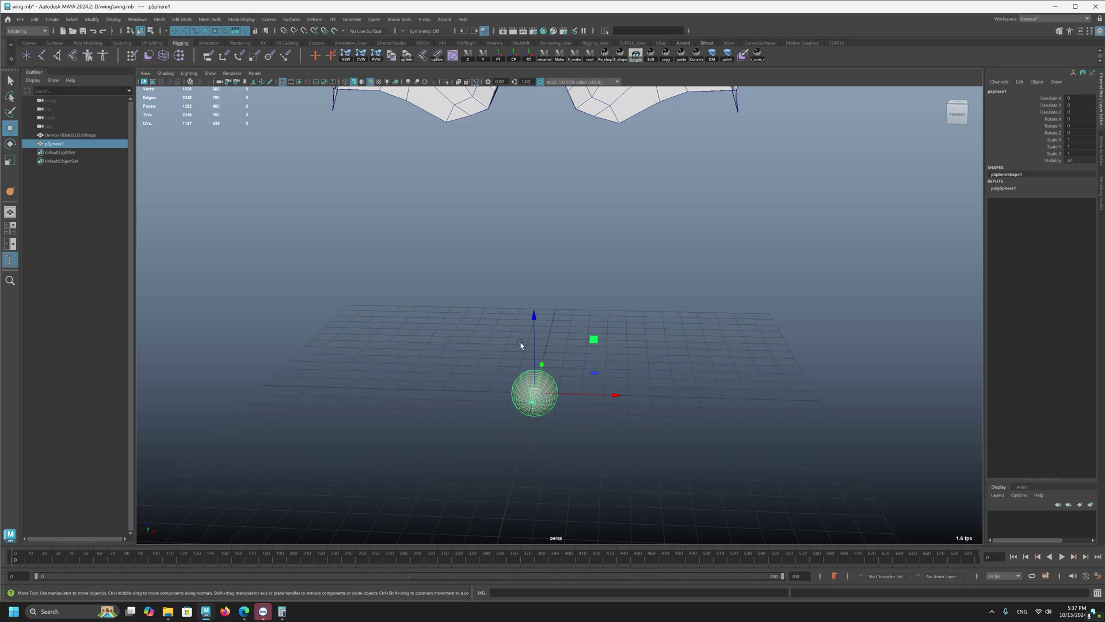
Delete the remaining sphere at the grid origin
middle_click_drag(536, 432, 523, 405, "alt")
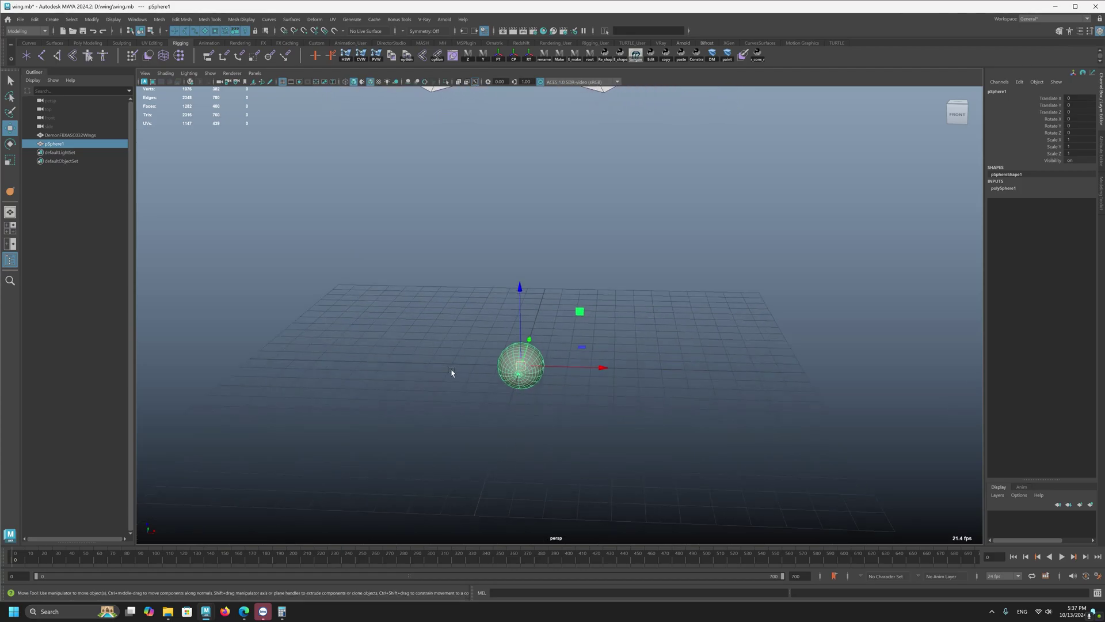
key("Delete")
Place a single joint on the grid, slightly to the negative X side of the origin
left_click(41, 55)
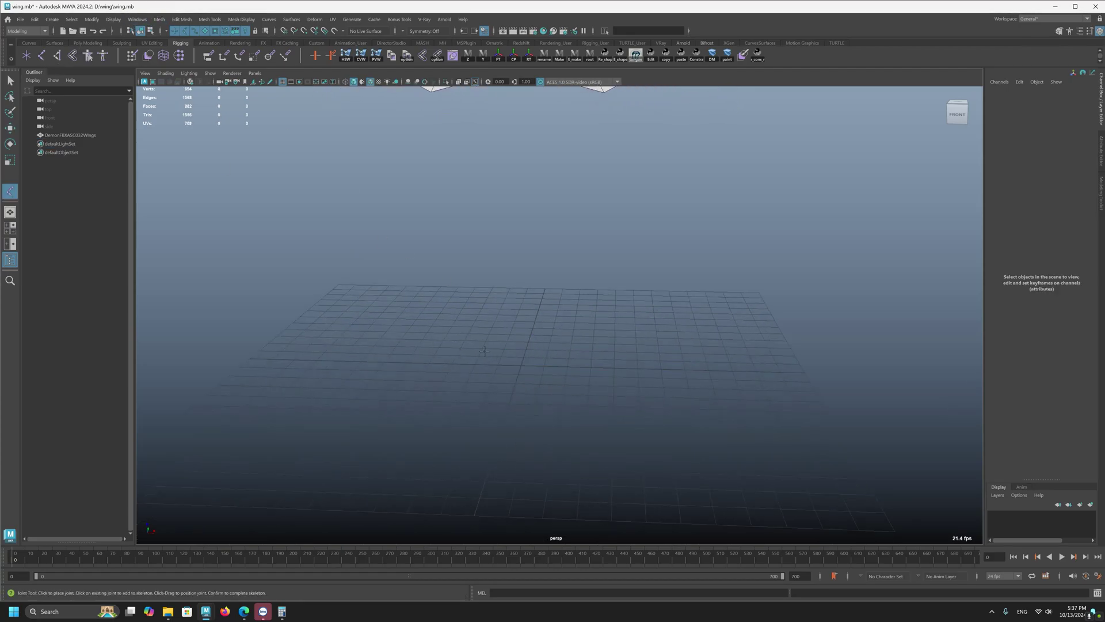
left_click(483, 354)
key("w")
left_click_drag(444, 360, 454, 380, "alt")
right_click_drag(454, 379, 471, 412, "alt")
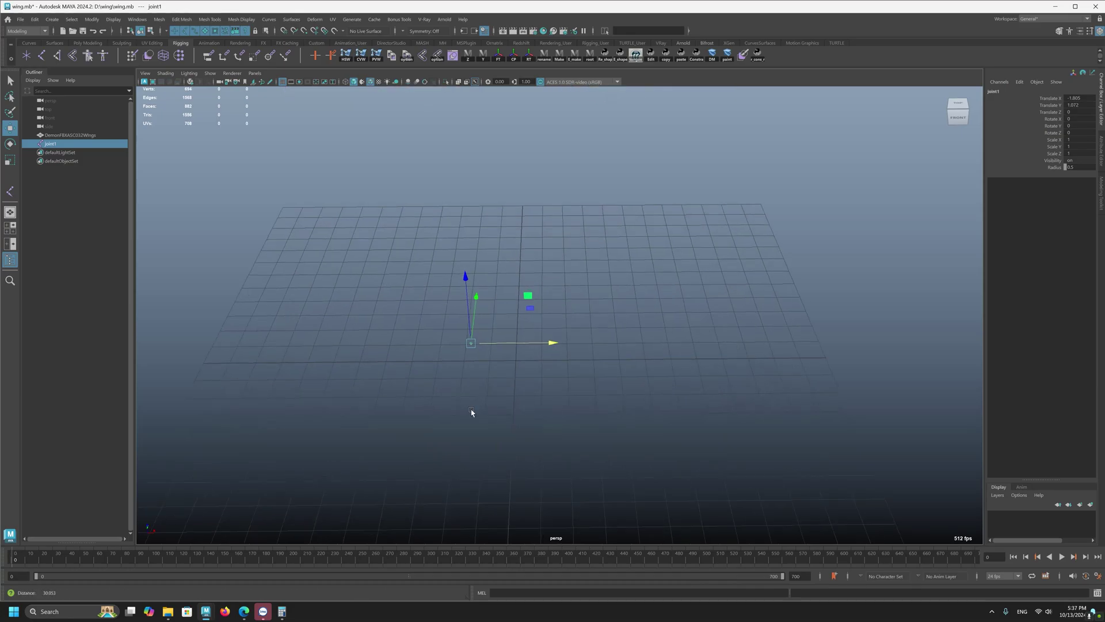
Increase the joint's Radius to about 5.1
left_click_drag(471, 412, 565, 510, "alt")
key("r")
left_click(1052, 167)
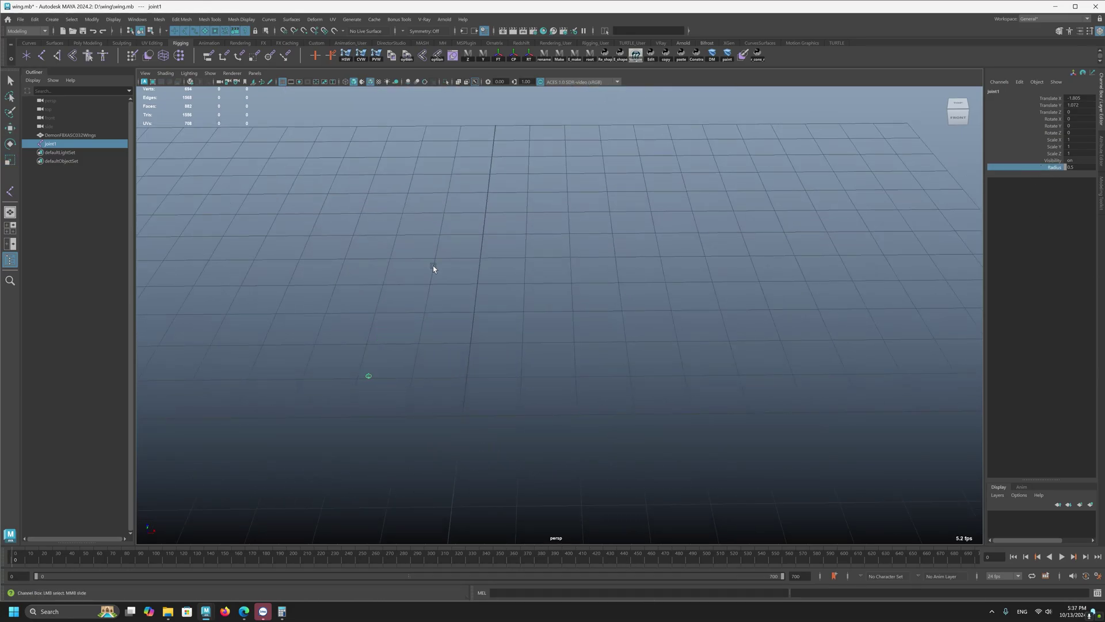
middle_click_drag(433, 264, 446, 270)
key("w")
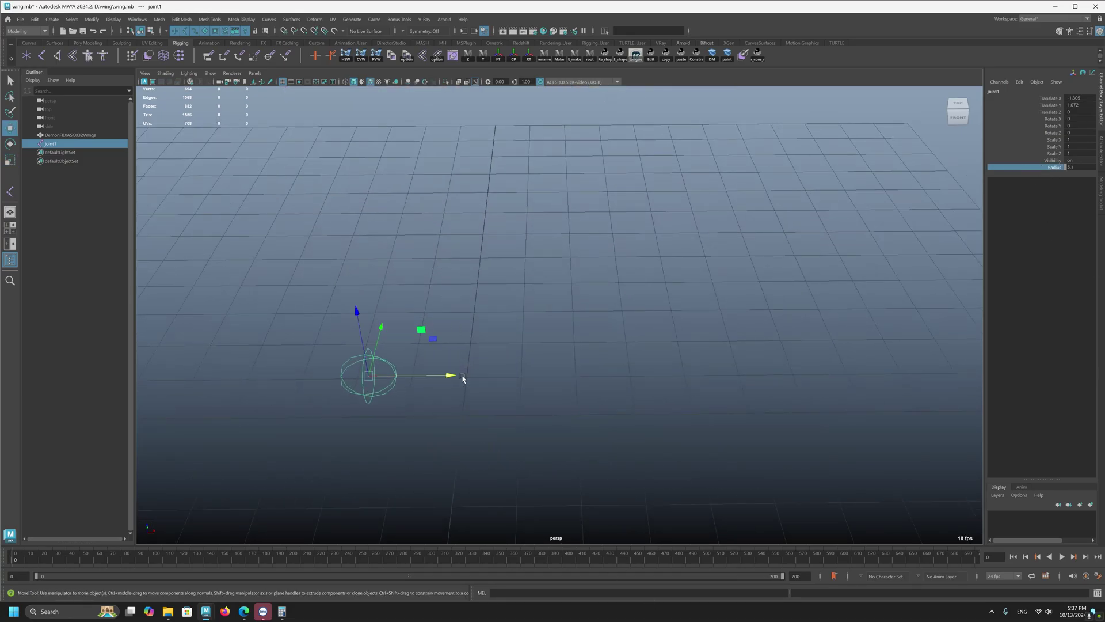
Duplicate the joint and move the copy along the positive X axis, beside the original
left_click_drag(461, 378, 429, 291, "alt")
key("ctrl+d")
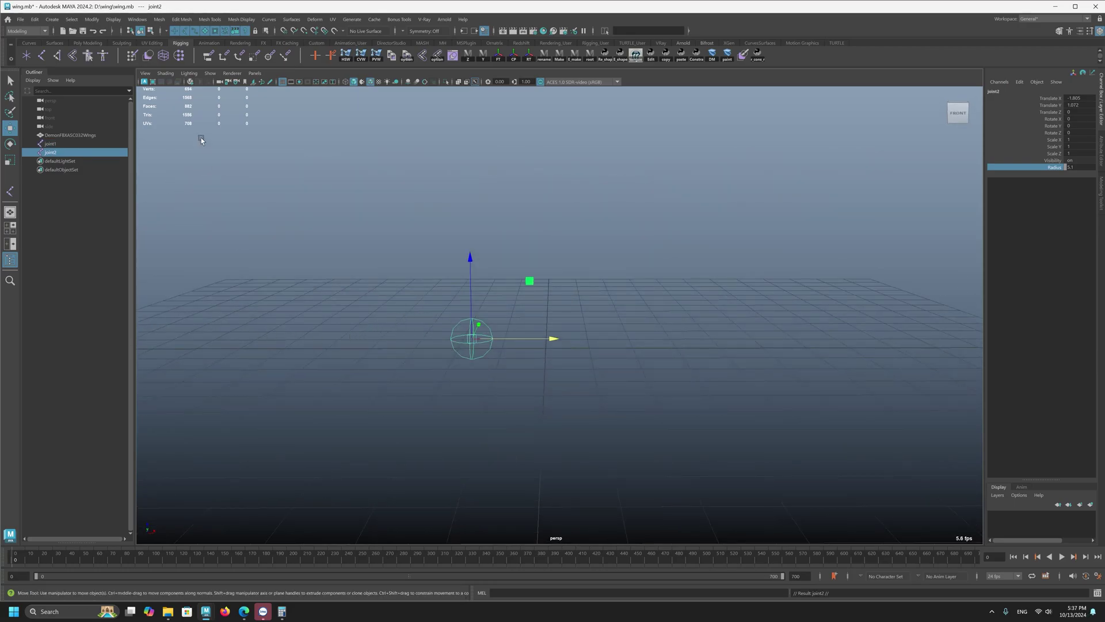
left_click(74, 145)
left_click(62, 152, "shift")
left_click(61, 135)
left_click(58, 151)
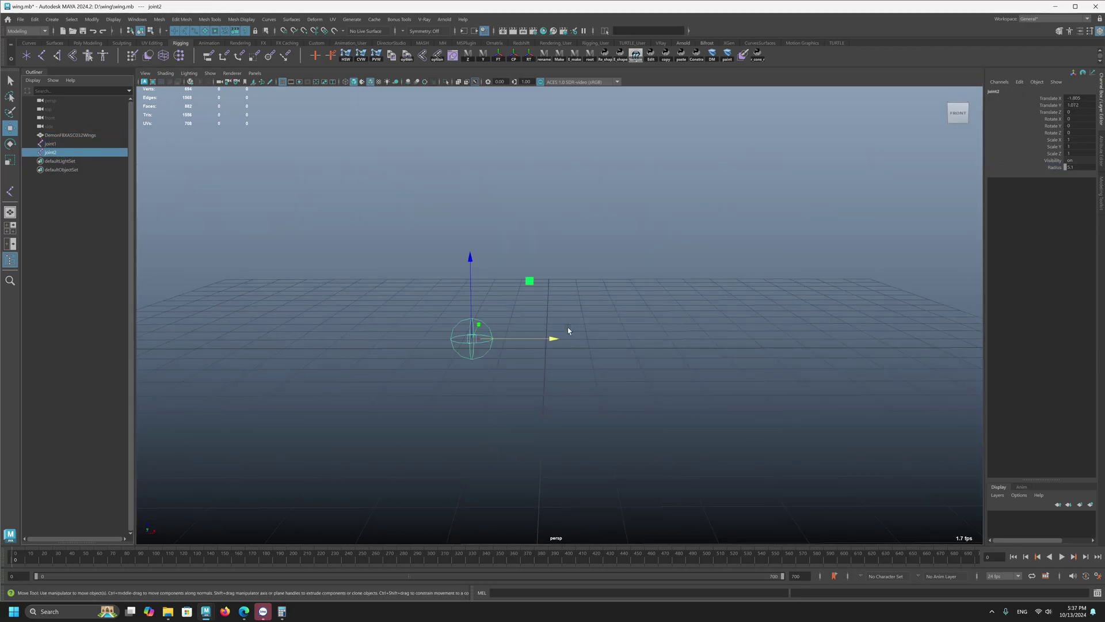
left_click_drag(554, 339, 612, 339)
scroll(444, 311, "up", 3)
Link the two joints' rotations with the script, test-rotate the original joint, and undo the rotation
left_click_drag(449, 327, 431, 346)
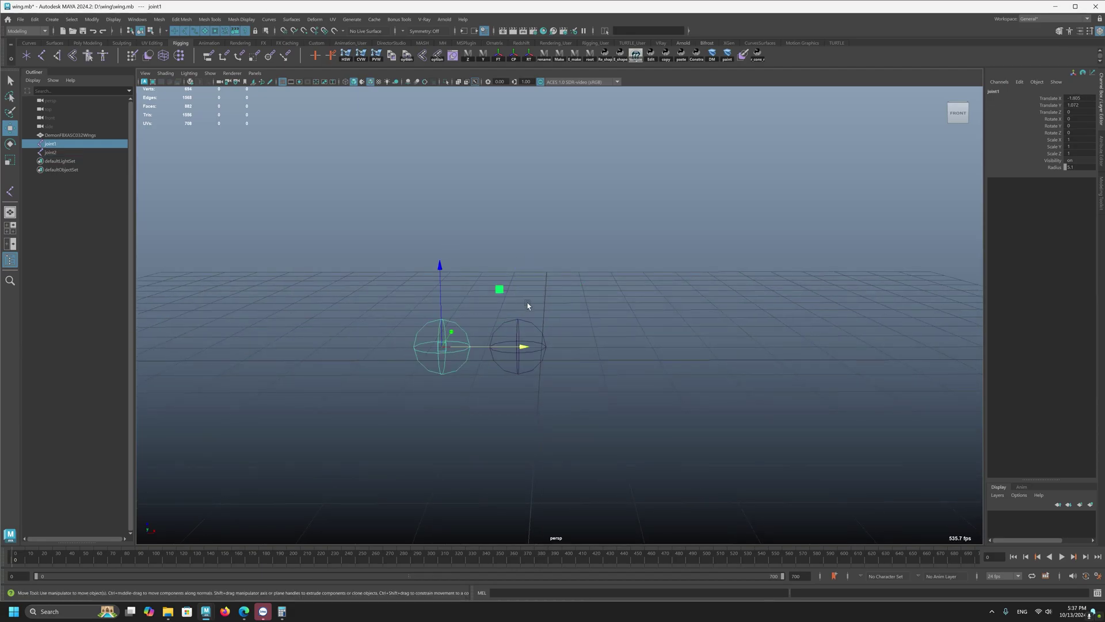
left_click_drag(527, 305, 506, 334, "shift")
left_click(757, 56)
left_click(440, 345)
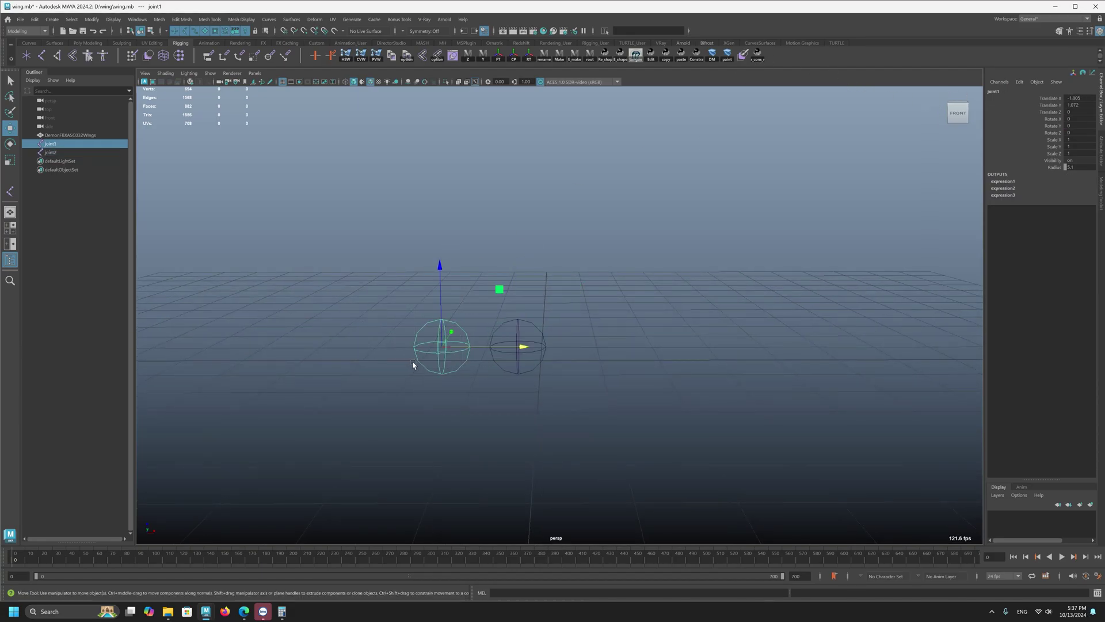
key("e")
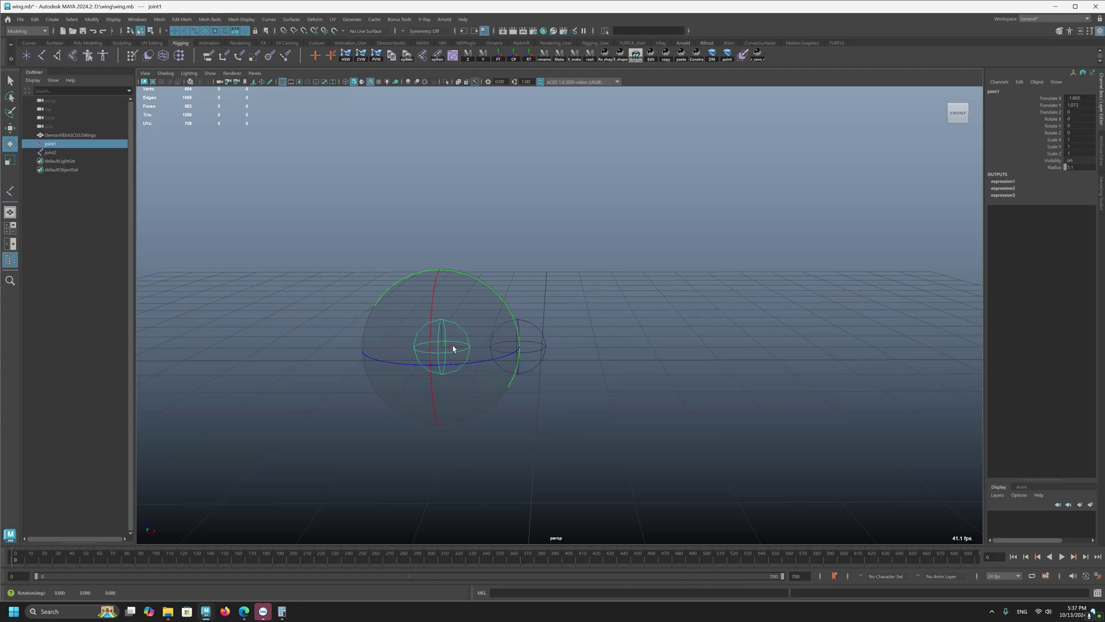
left_click_drag(452, 345, 439, 312)
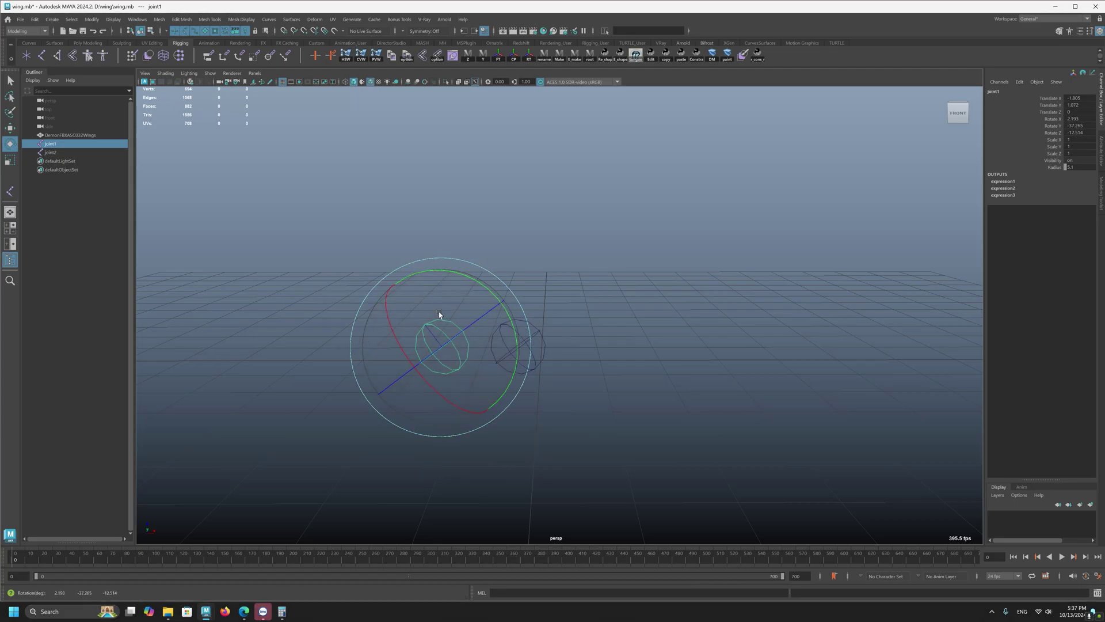
key("ctrl+z")
Delete both test joints from the scene
key("w")
left_click_drag(641, 293, 241, 458)
key("Delete")
Examine both demon wings in the front view, framed together
right_click_drag(527, 412, 470, 207, "alt")
middle_click_drag(470, 207, 439, 281, "alt")
right_click_drag(439, 281, 567, 322, "alt")
left_click(567, 323)
key("space")
left_click_drag(528, 336, 533, 360)
right_click_drag(673, 384, 508, 346, "alt")
middle_click_drag(508, 346, 521, 267, "alt")
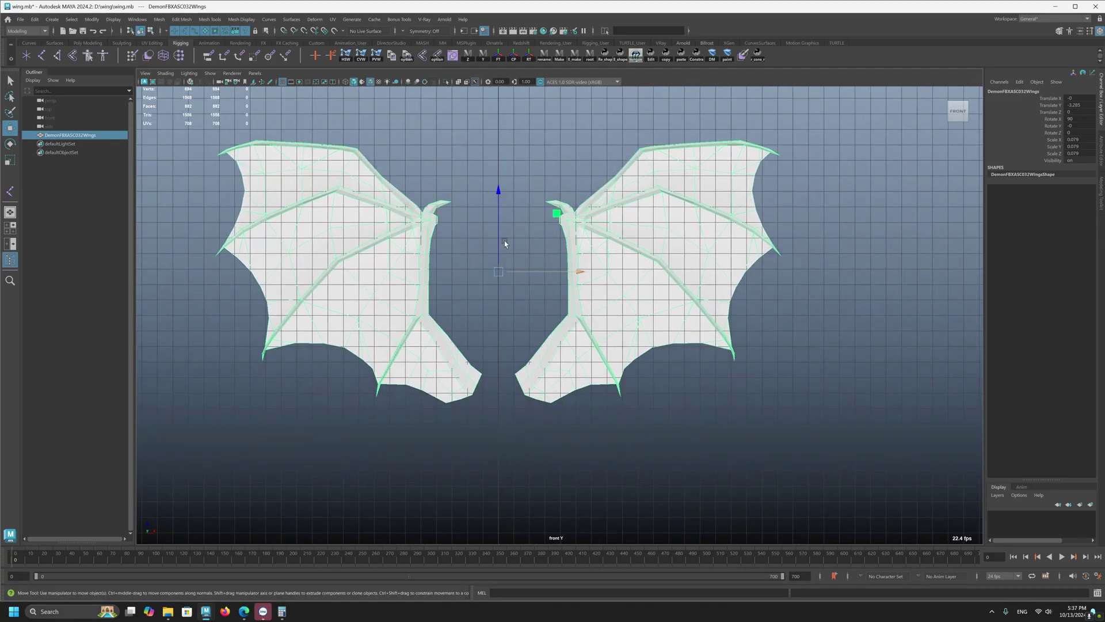
scroll(493, 346, "up", 2)
scroll(585, 328, "up", 3)
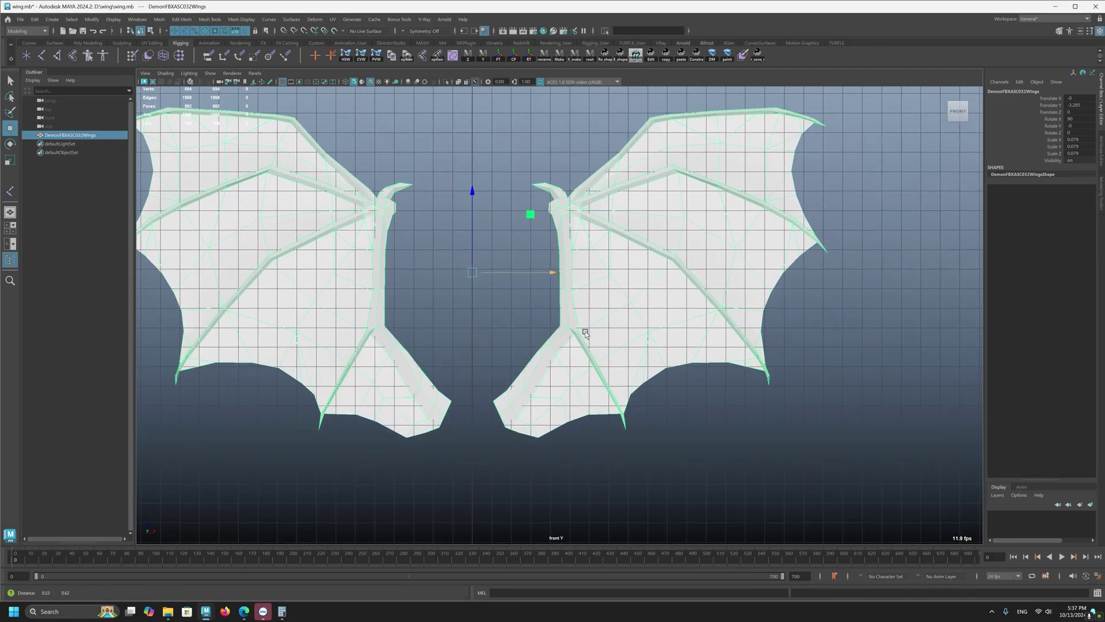
left_click(652, 391)
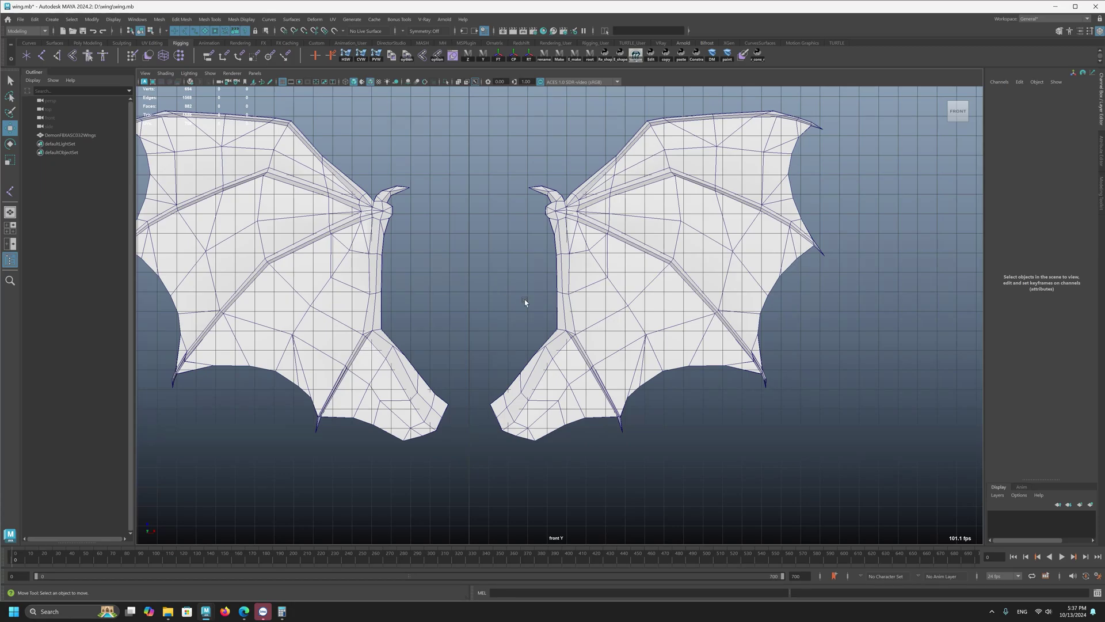
Examine the wings' arm and finger bones in perspective from several angles
middle_click_drag(536, 305, 431, 306, "alt")
left_click(481, 316)
key("space")
left_click_drag(464, 323, 464, 276)
left_click_drag(446, 241, 423, 312, "alt")
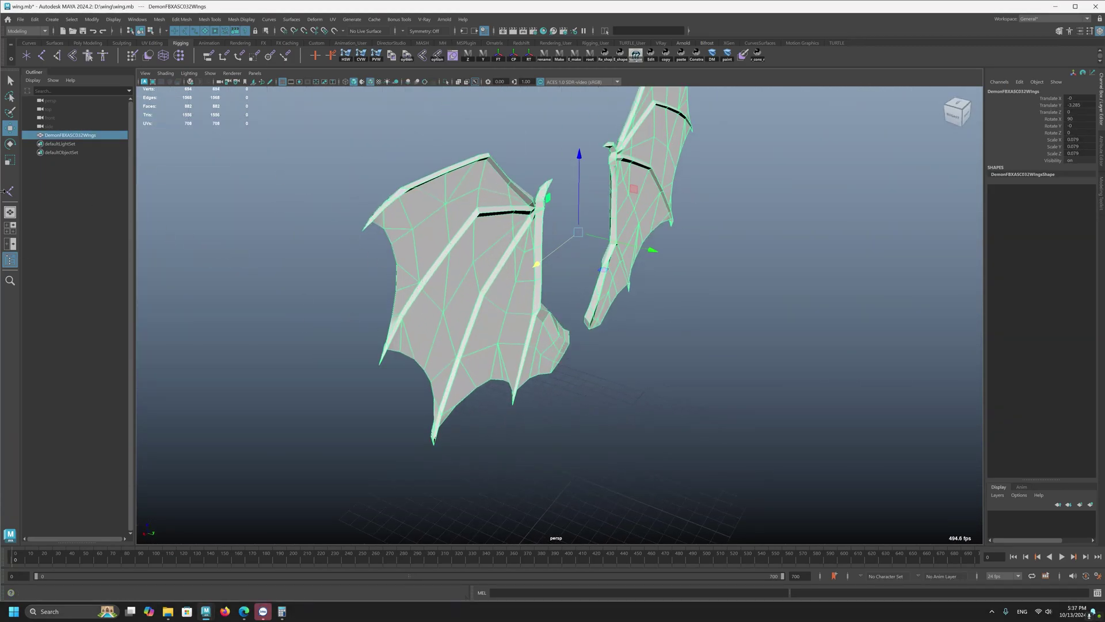
left_click_drag(360, 271, 364, 286, "alt")
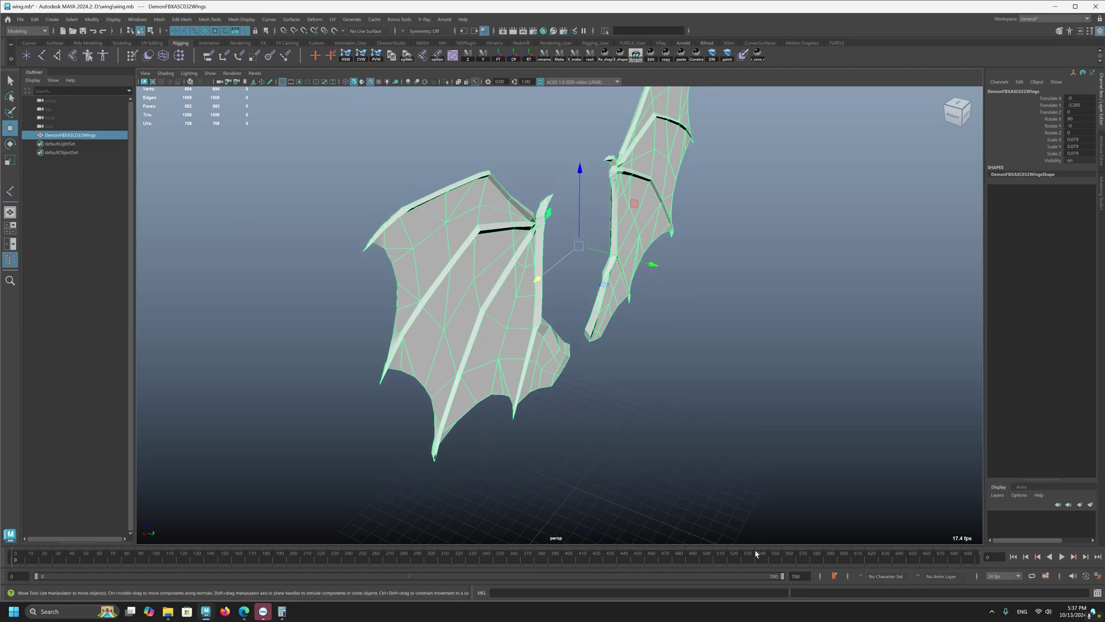
middle_click_drag(540, 425, 548, 429, "alt")
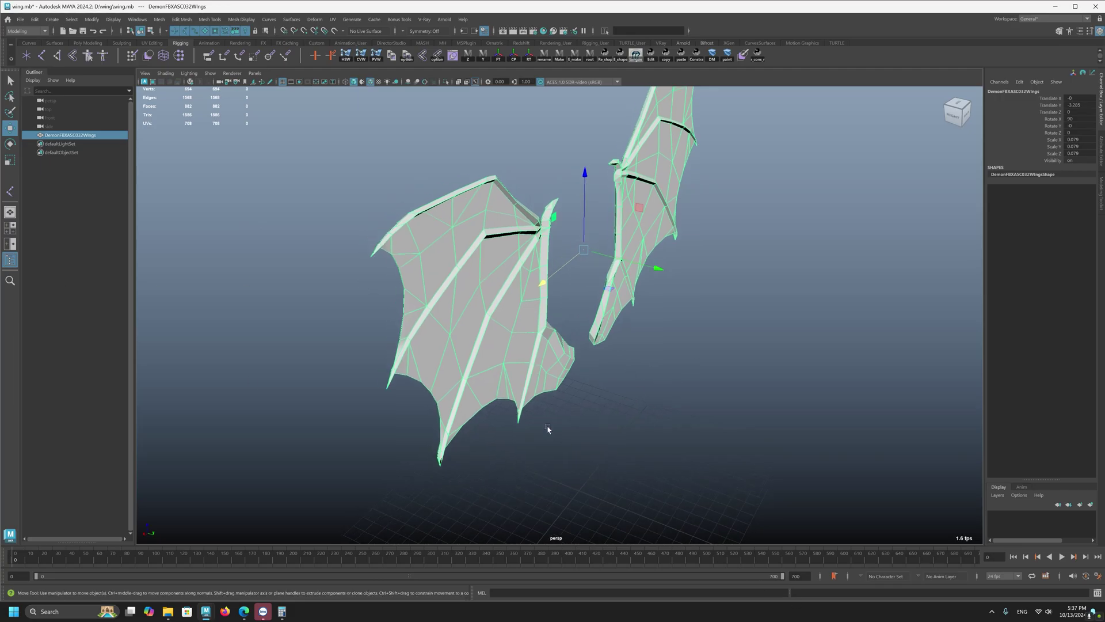
right_click_drag(548, 430, 661, 304, "alt")
middle_click_drag(544, 299, 606, 391, "alt")
left_click_drag(606, 388, 481, 326, "alt")
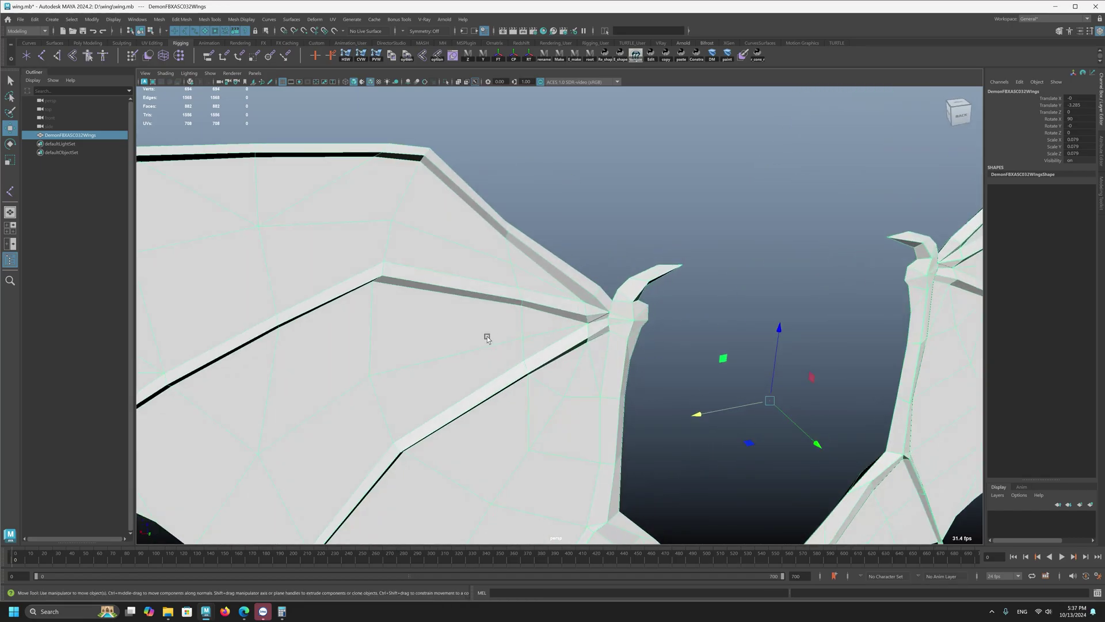
scroll(487, 339, "down", 3)
left_click_drag(500, 401, 513, 297, "alt")
Return to the front view and examine where joints are needed along the wing's base, arm and fingers
key("space")
scroll(558, 395, "down", 1)
middle_click_drag(471, 338, 528, 311, "alt")
left_click(452, 397)
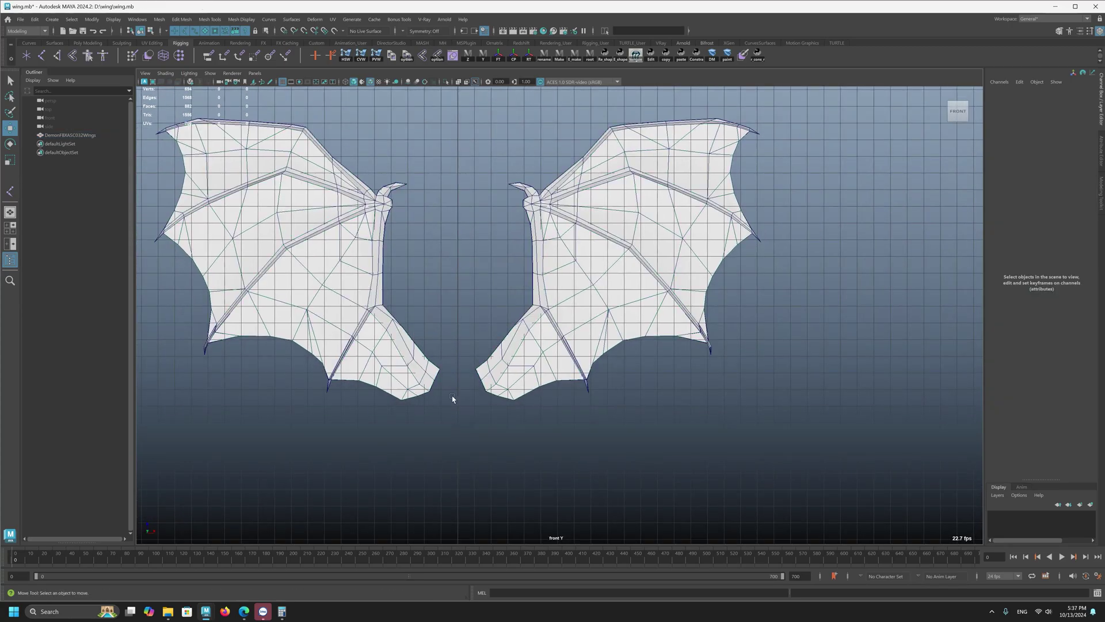
middle_click_drag(244, 522, 237, 528, "alt")
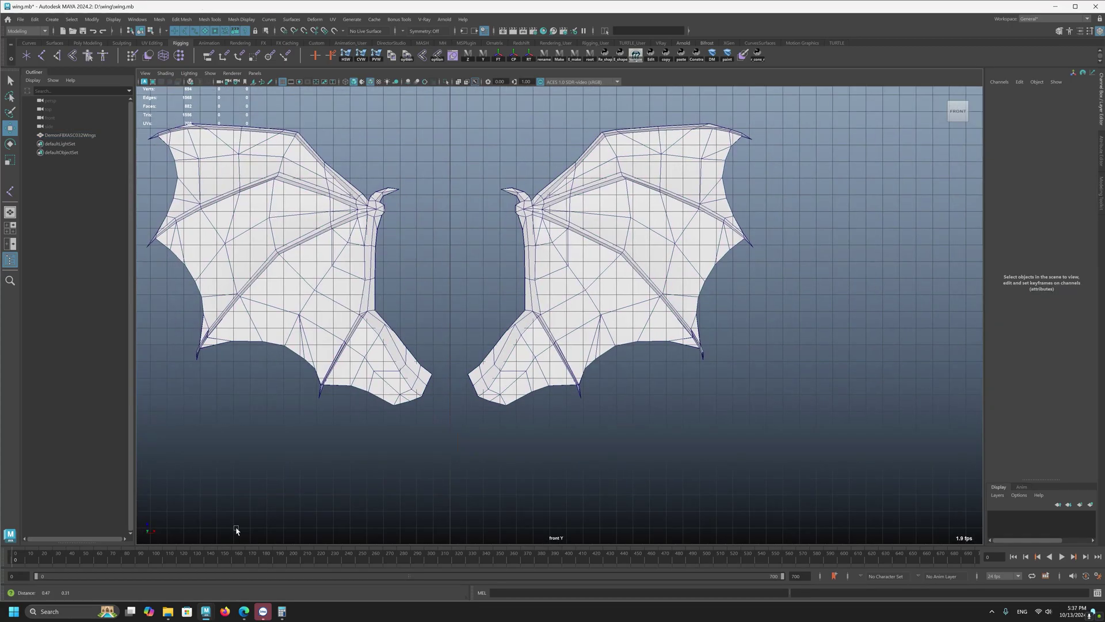
scroll(362, 403, "up", 3)
middle_click_drag(409, 384, 408, 403, "alt")
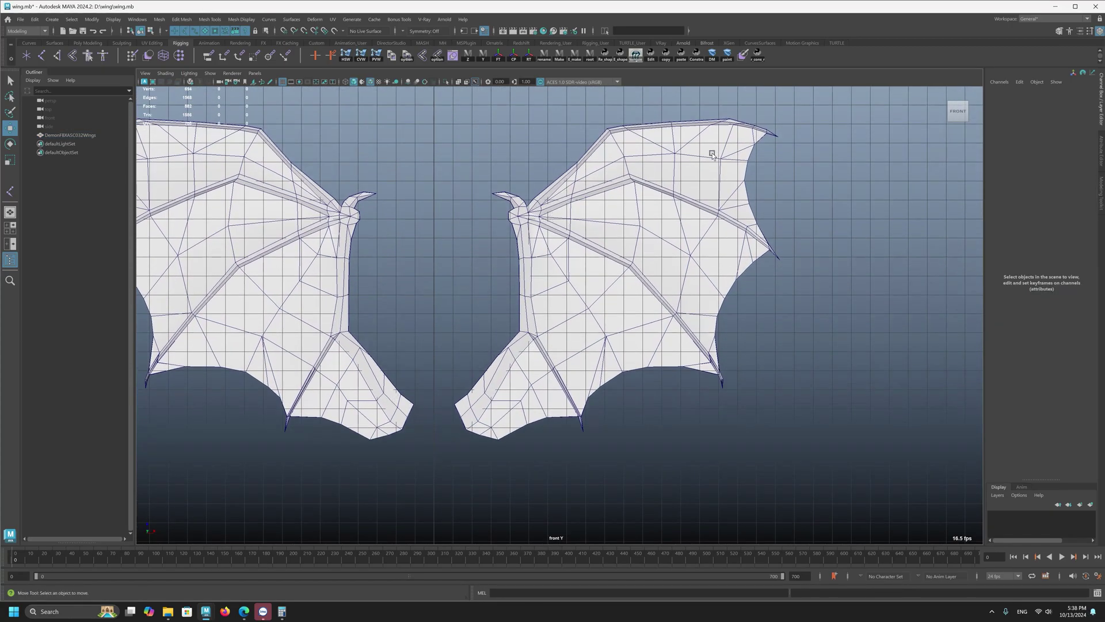
left_click(747, 182)
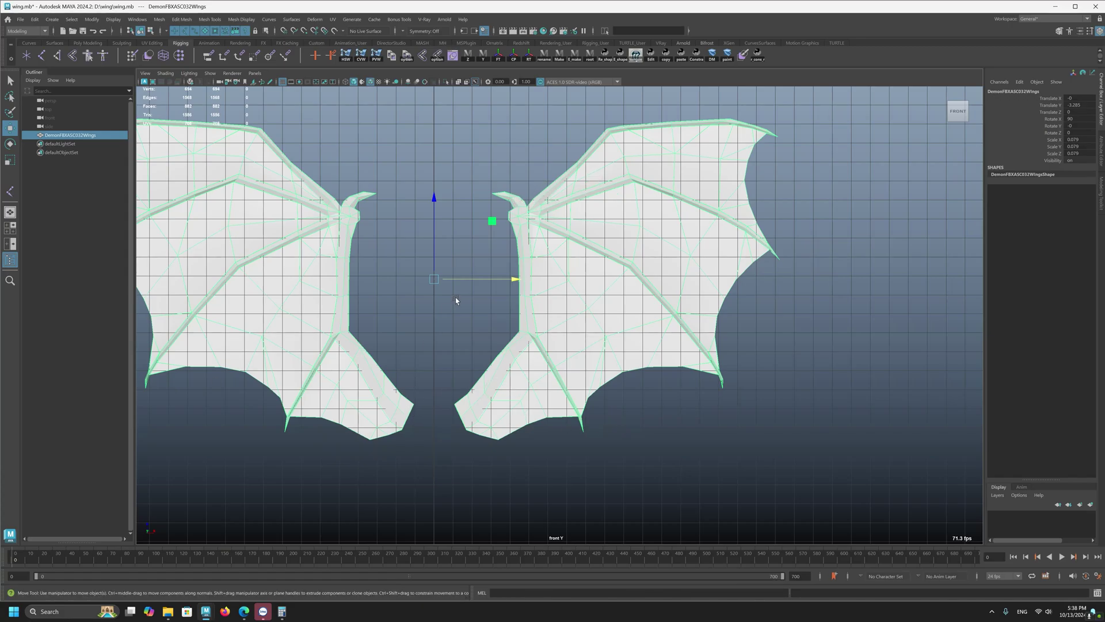
left_click_drag(665, 466, 568, 341)
left_click(488, 477)
left_click(472, 430)
left_click(380, 309)
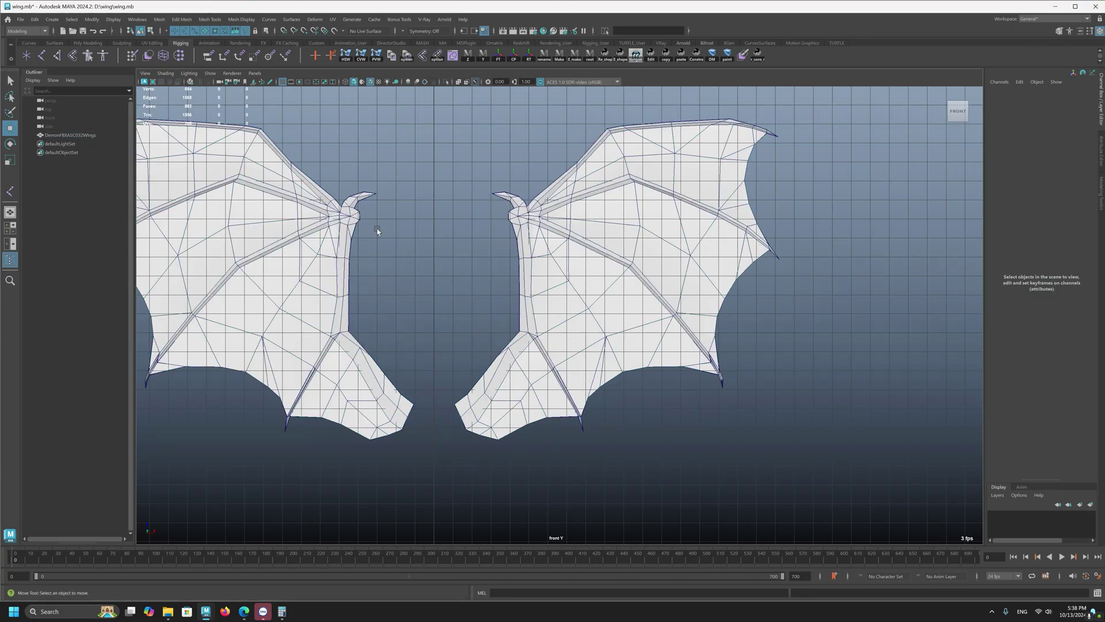
With X-Ray joints shown, draw a three-joint chain on the positive X wing from its lower root through the elbow to the upper wrist
left_click(422, 58)
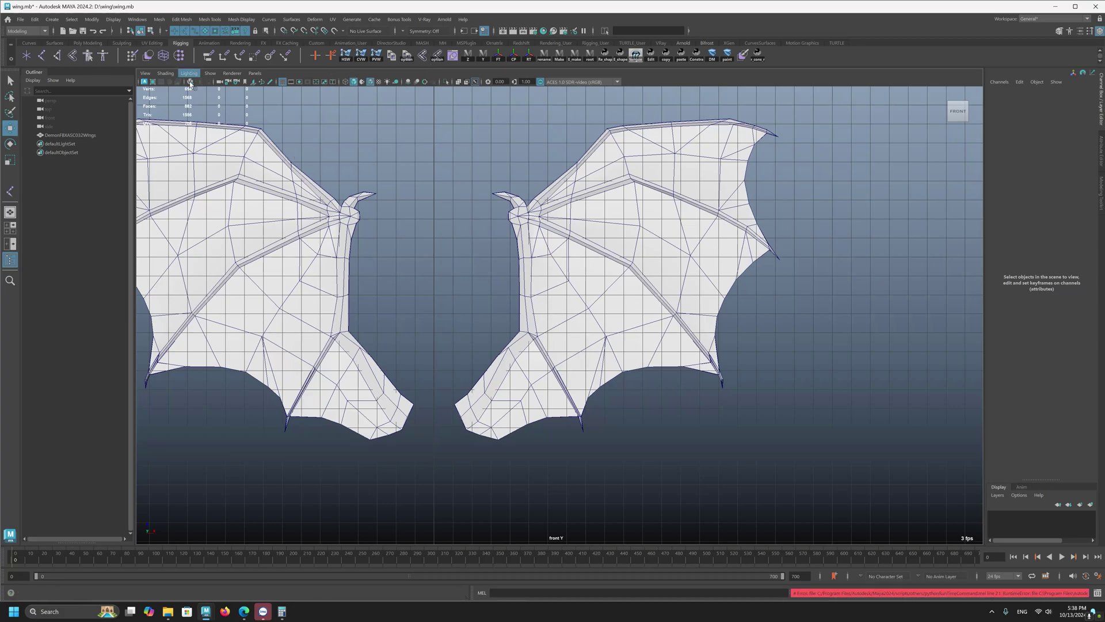
left_click(43, 56)
scroll(476, 472, "up", 2)
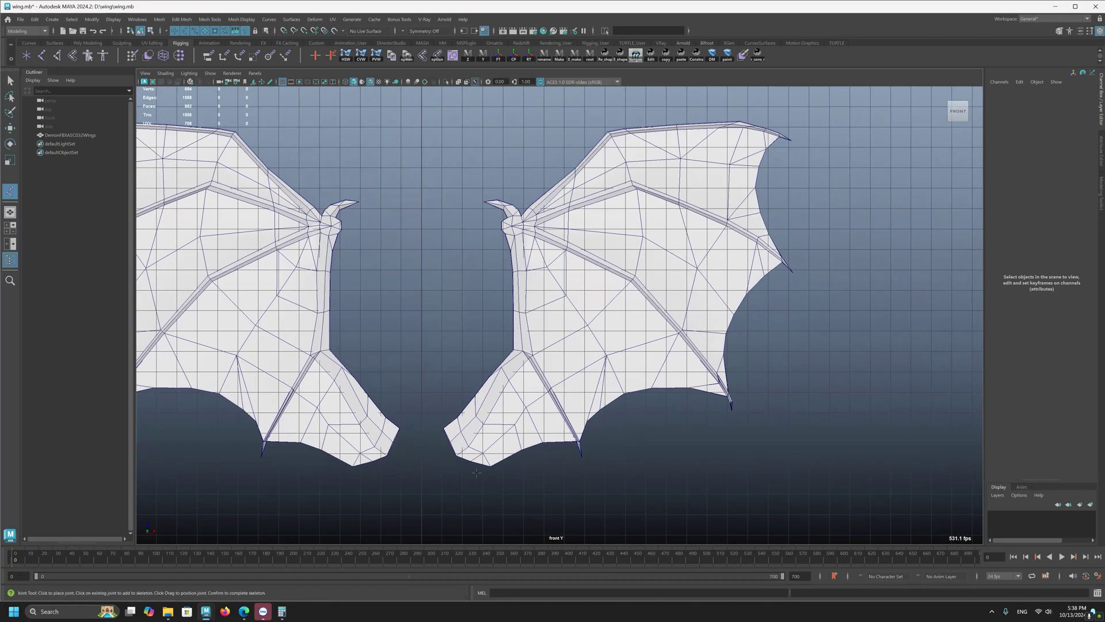
left_click(476, 82)
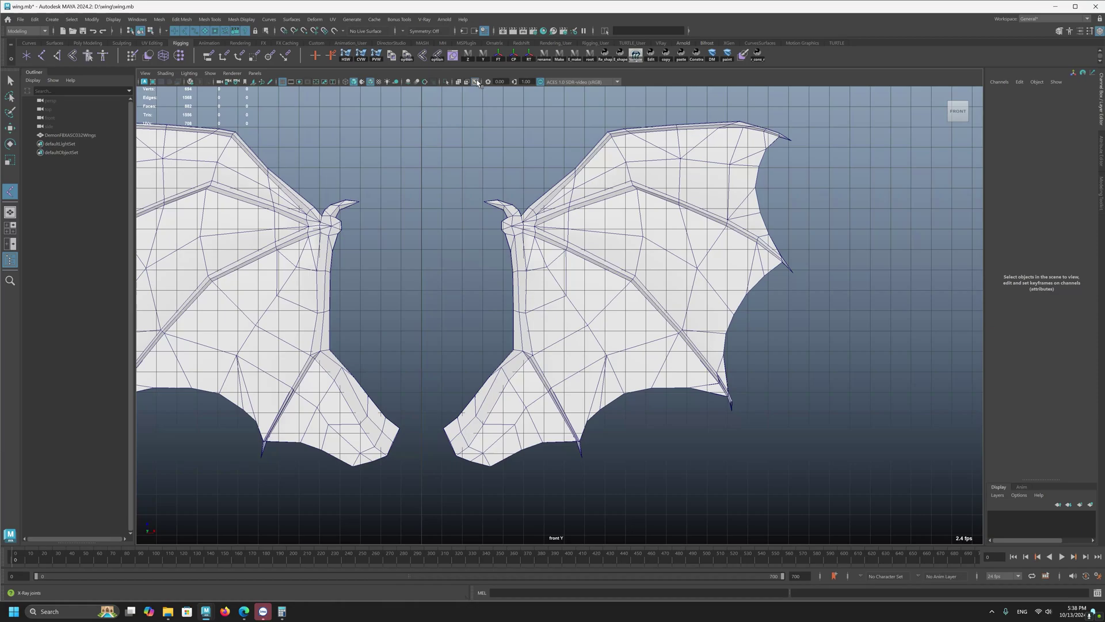
scroll(427, 461, "up", 3)
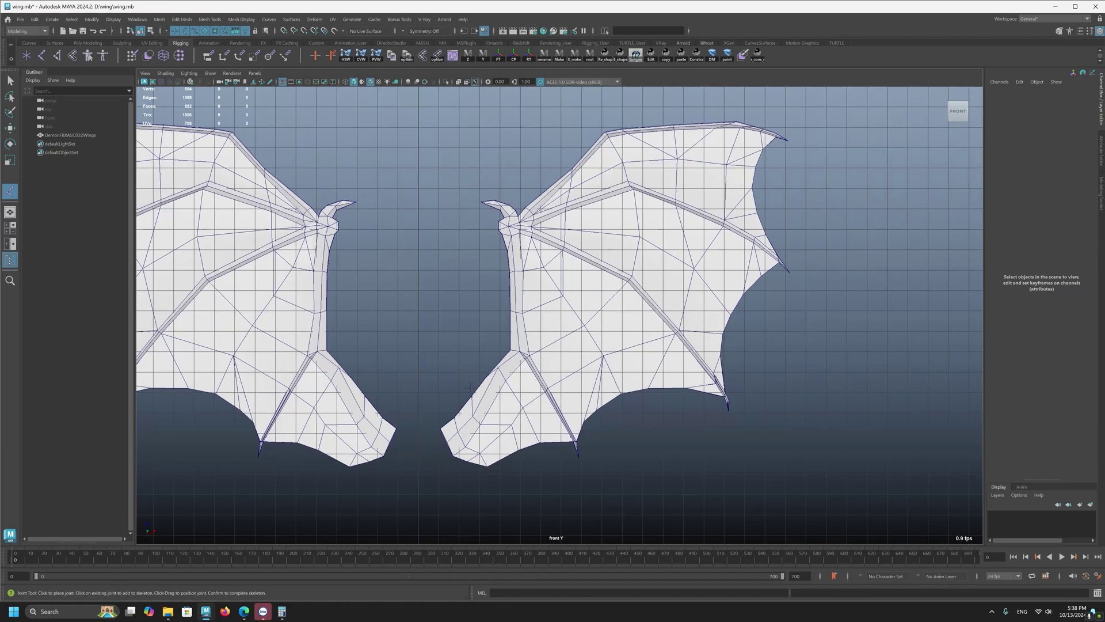
left_click(429, 461)
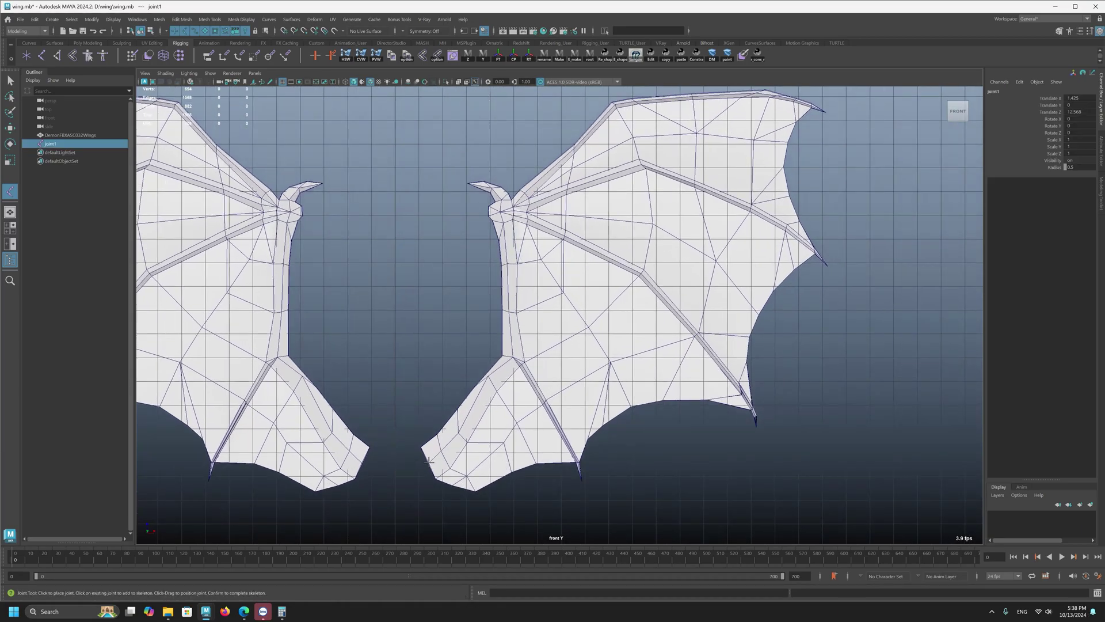
left_click(515, 358)
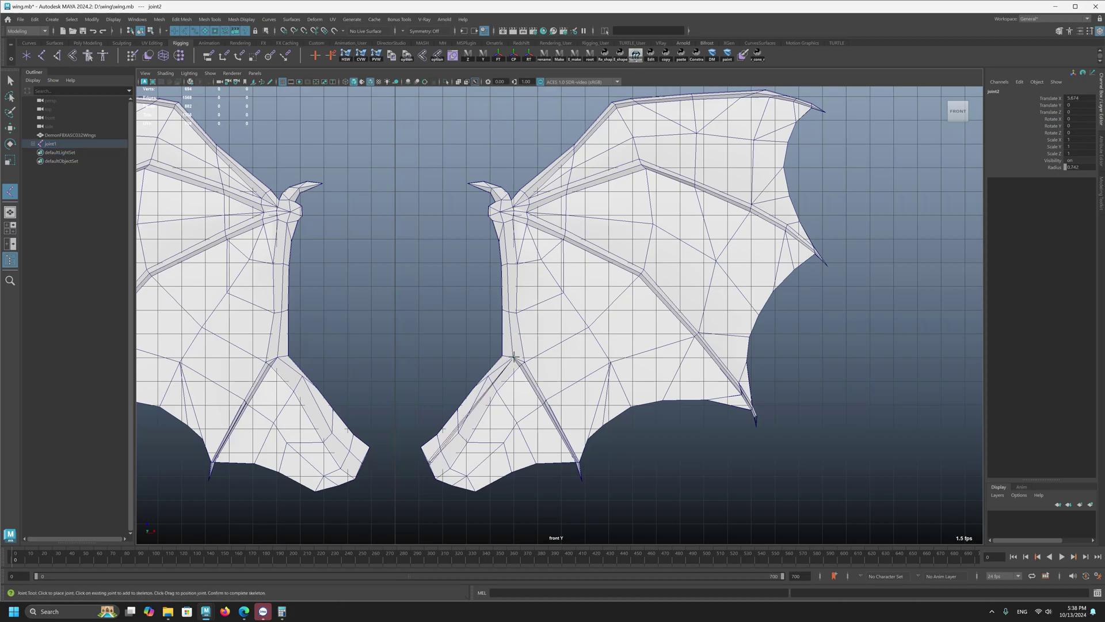
middle_click_drag(513, 221, 512, 290, "alt")
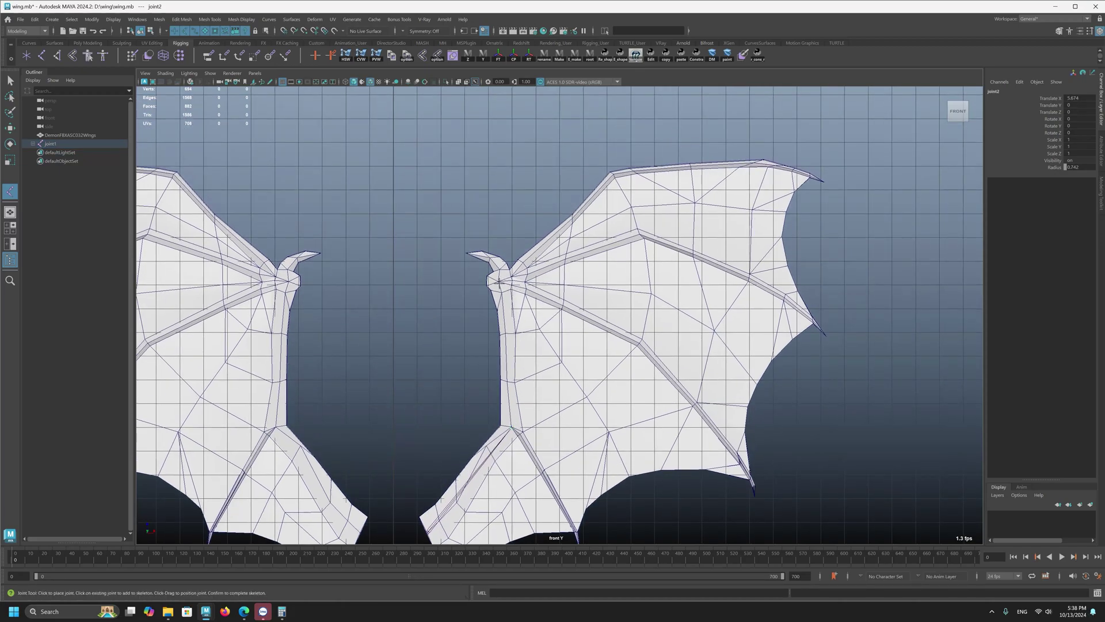
left_click(497, 282)
middle_click_drag(498, 281, 473, 311, "alt")
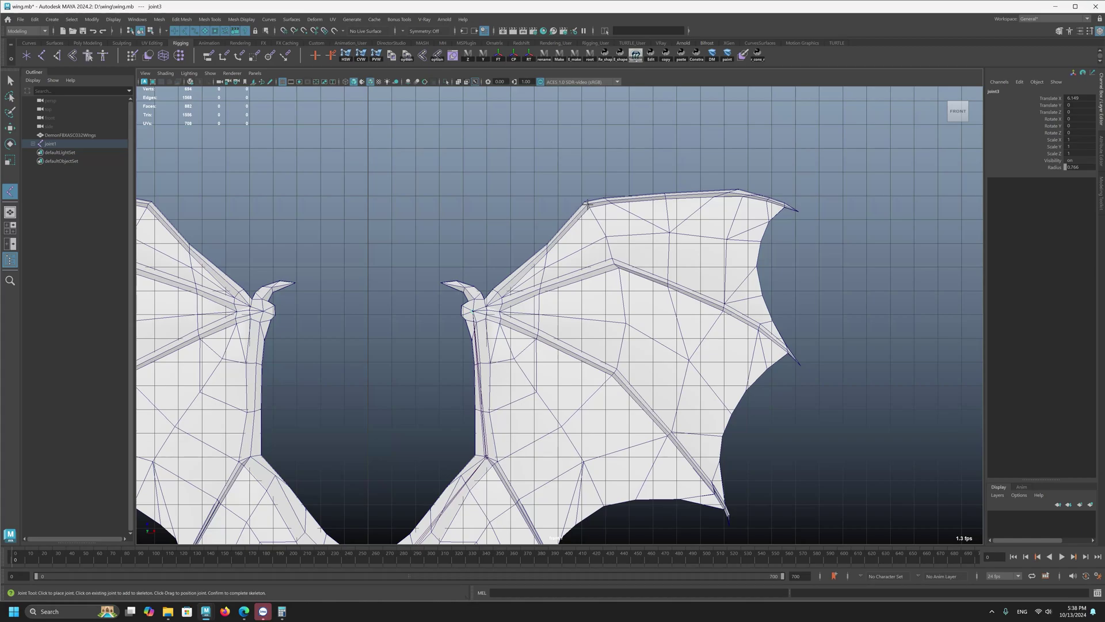
key("w")
Increase the Radius of all three joints in the wing's arm chain together, and clear the selection
right_click_drag(570, 397, 504, 403, "alt")
middle_click_drag(505, 403, 546, 314, "alt")
key("Down")
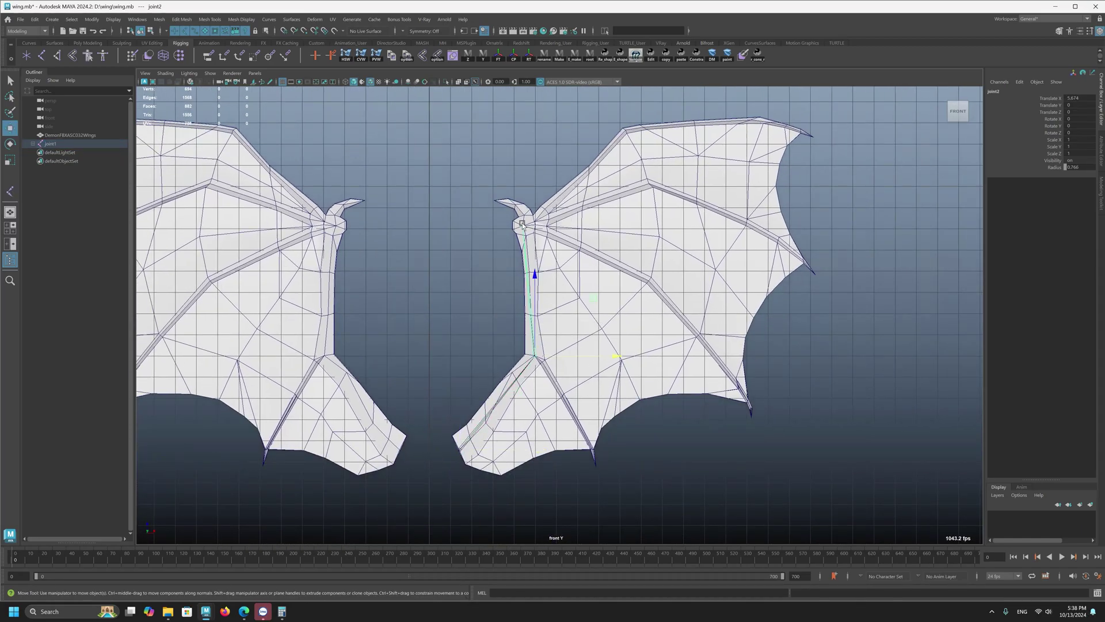
key("Up")
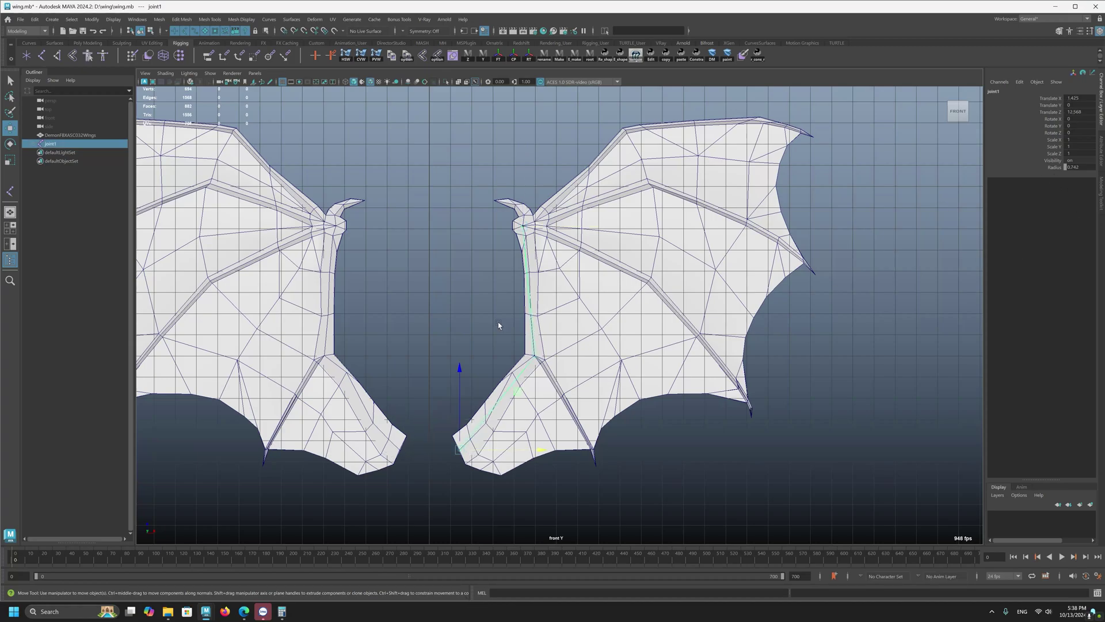
right_click(458, 444)
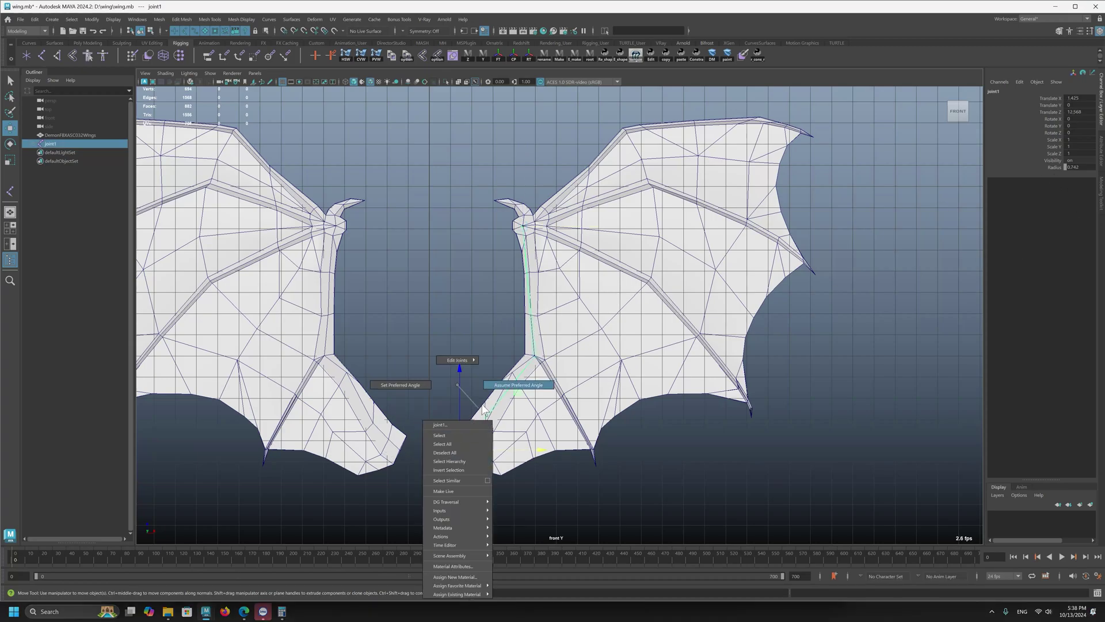
right_click_drag(465, 450, 461, 461)
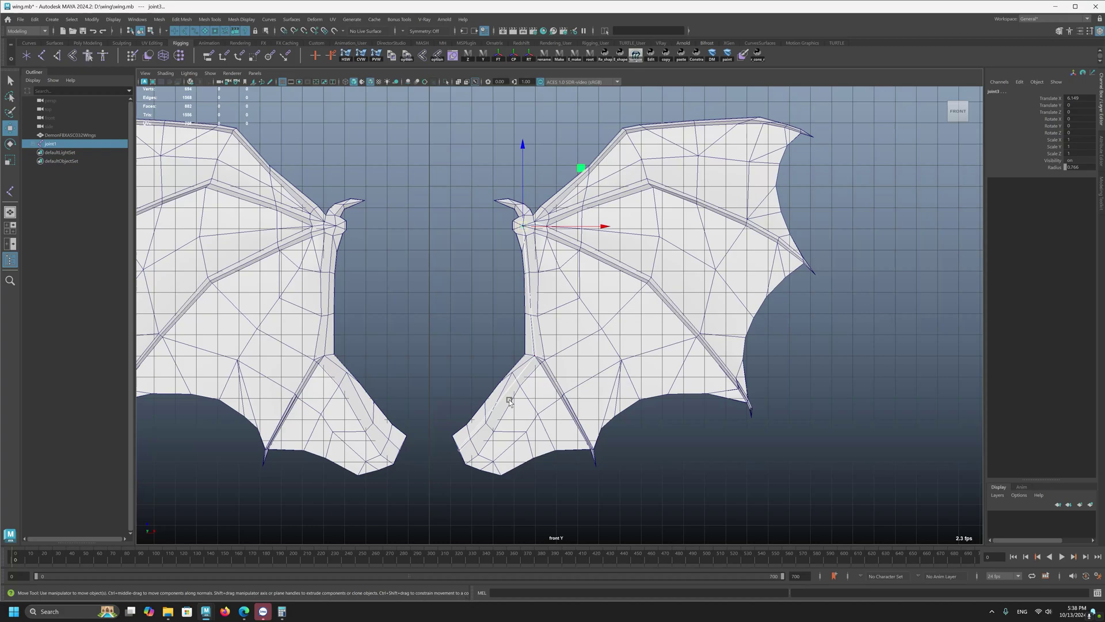
middle_click_drag(508, 397, 424, 363, "alt")
left_click(1055, 168)
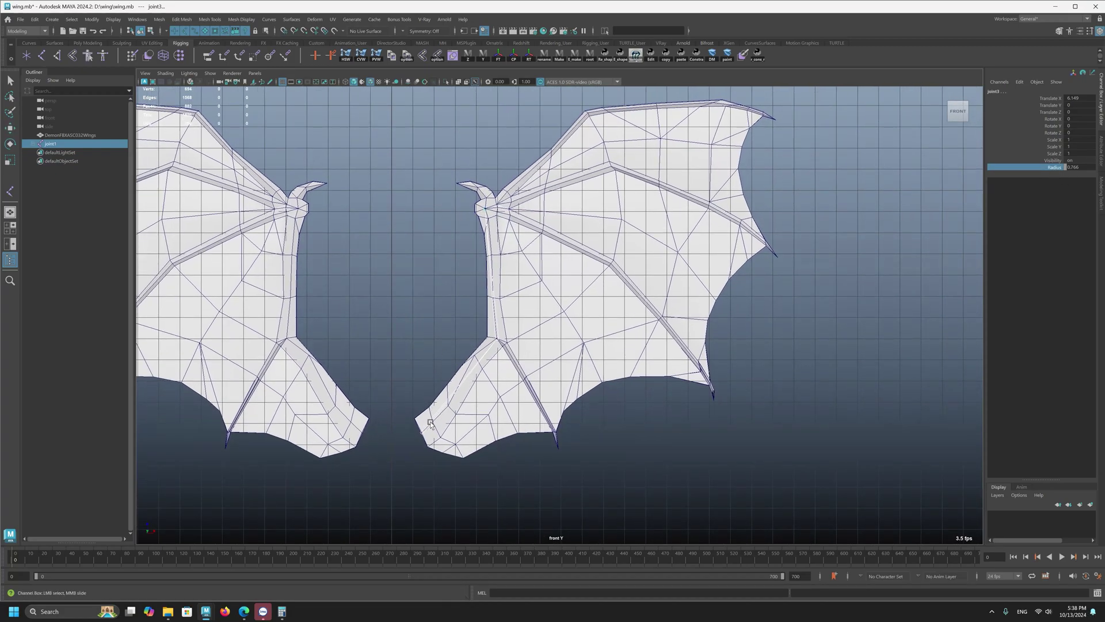
left_click(36, 144)
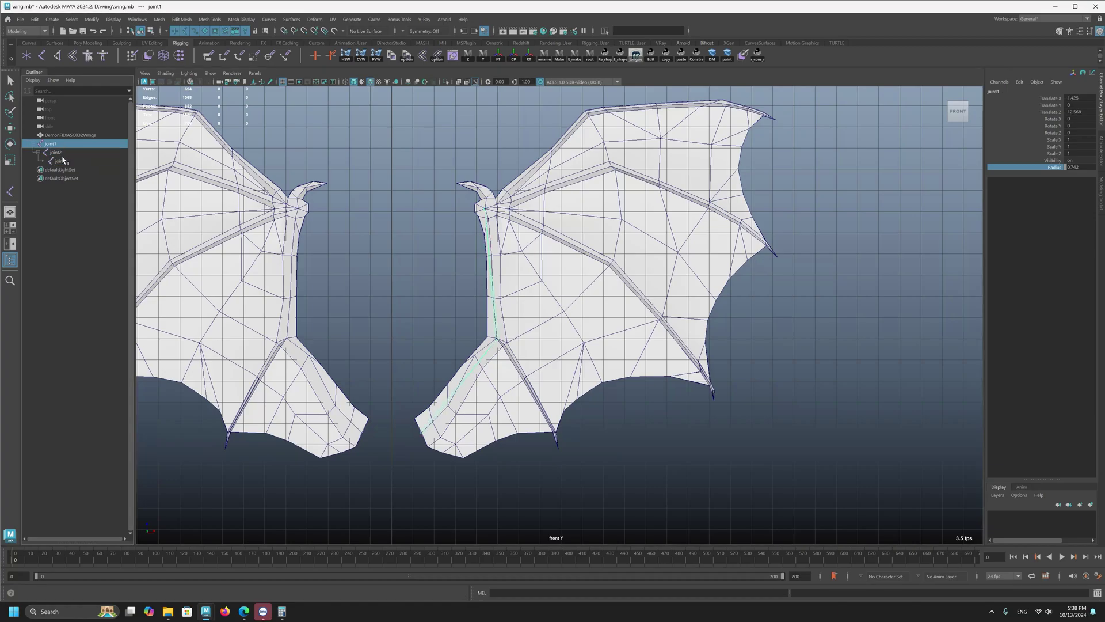
left_click(42, 153)
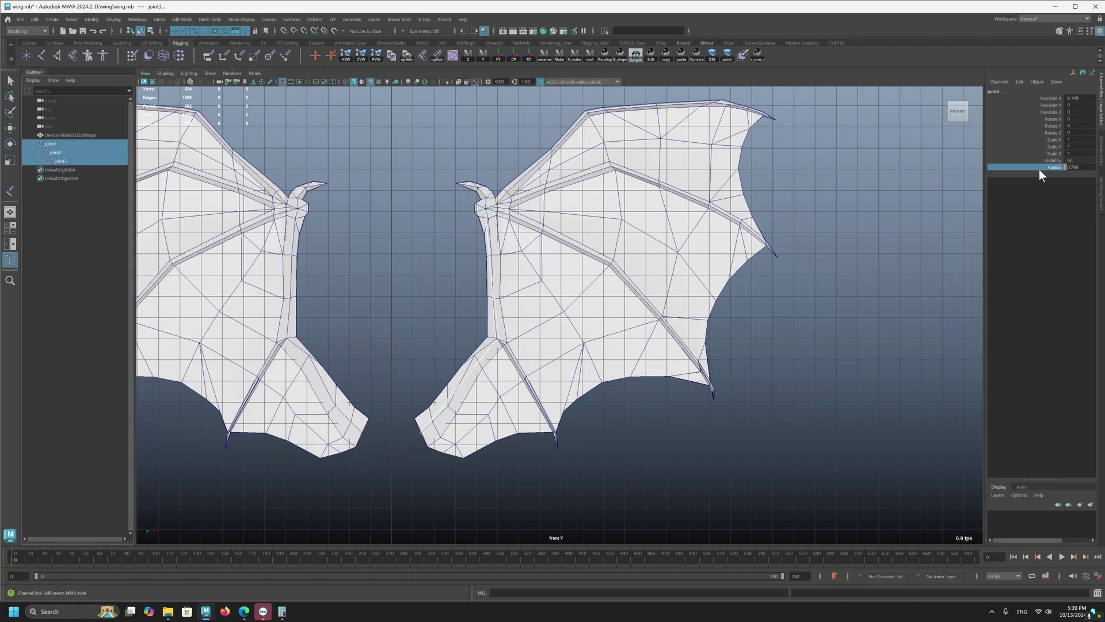
middle_click_drag(452, 160, 460, 160)
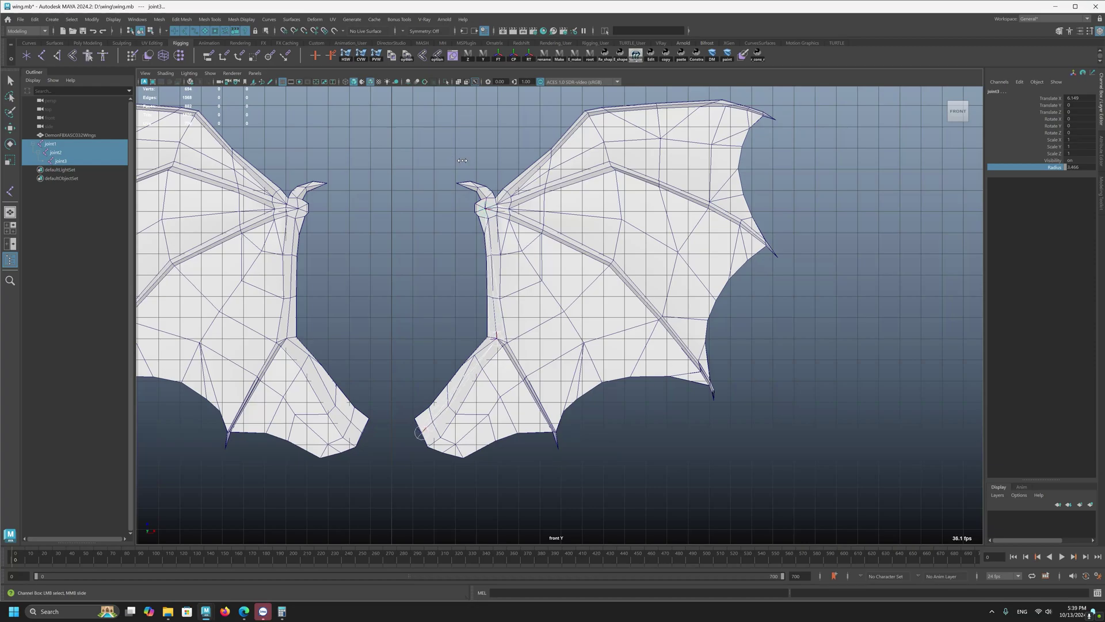
left_click(400, 279)
scroll(440, 301, "up", 3)
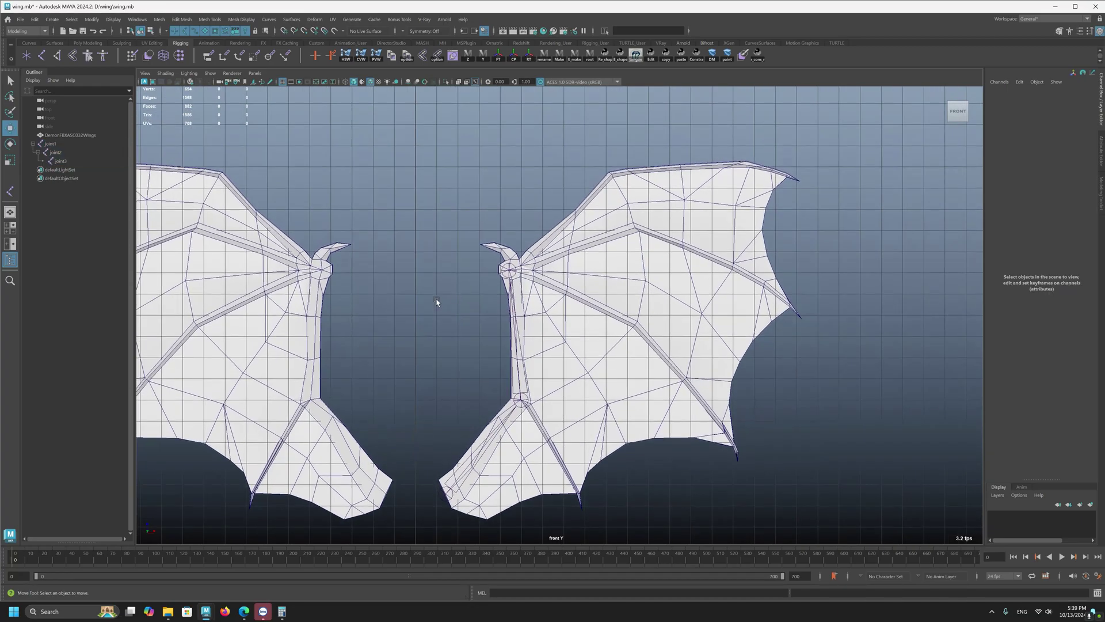
Inspect the positive X wing's wrist joint up close, collapse the arm joint hierarchy in the Outliner, and clear the selection
scroll(486, 306, "up", 2)
left_click(484, 254)
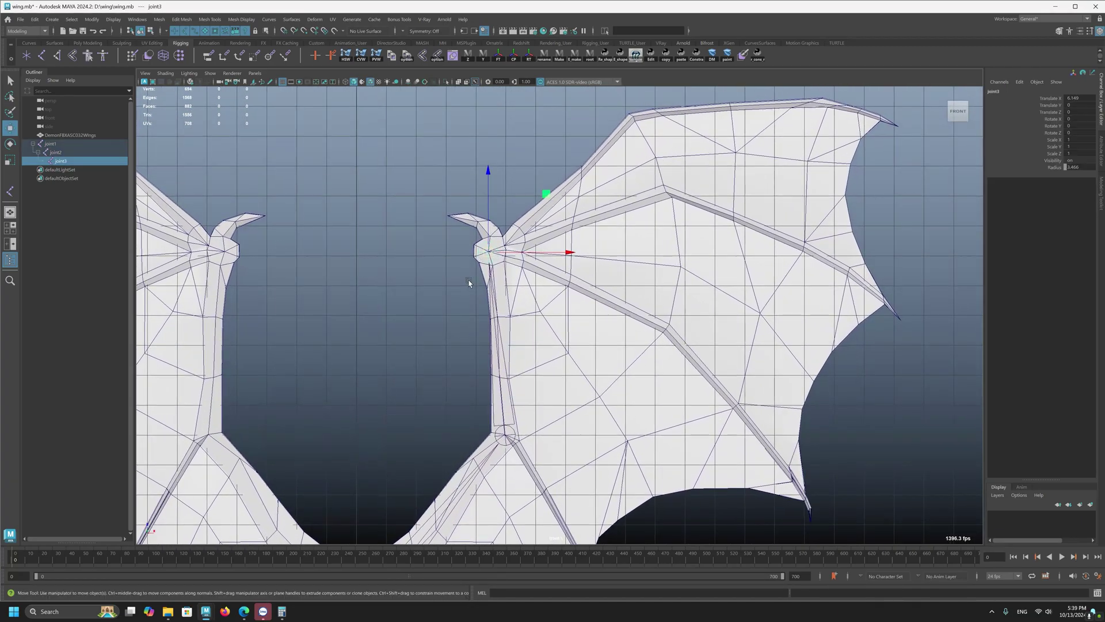
middle_click_drag(471, 279, 469, 292, "alt")
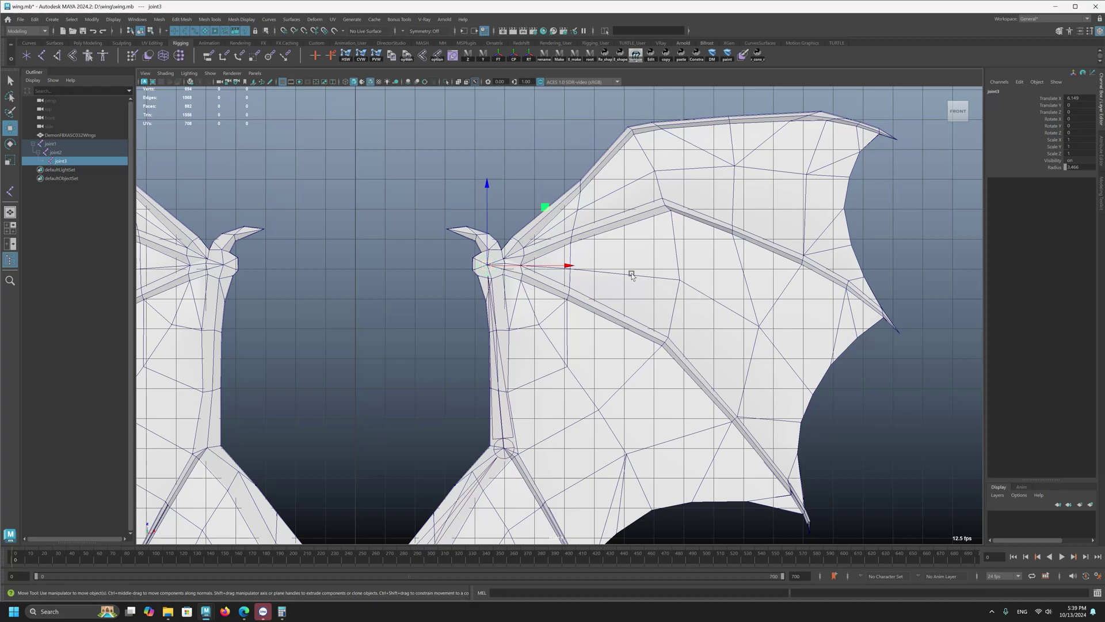
middle_click_drag(394, 212, 374, 262, "alt")
right_click_drag(225, 214, 286, 351, "alt")
left_click(286, 351)
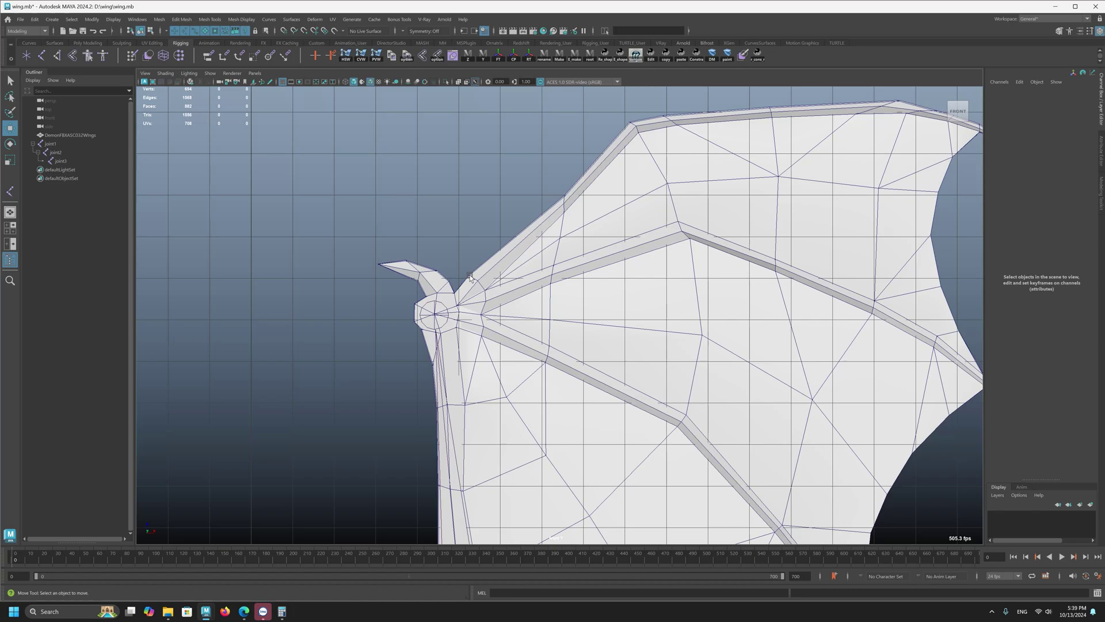
left_click(400, 313)
left_click(33, 144)
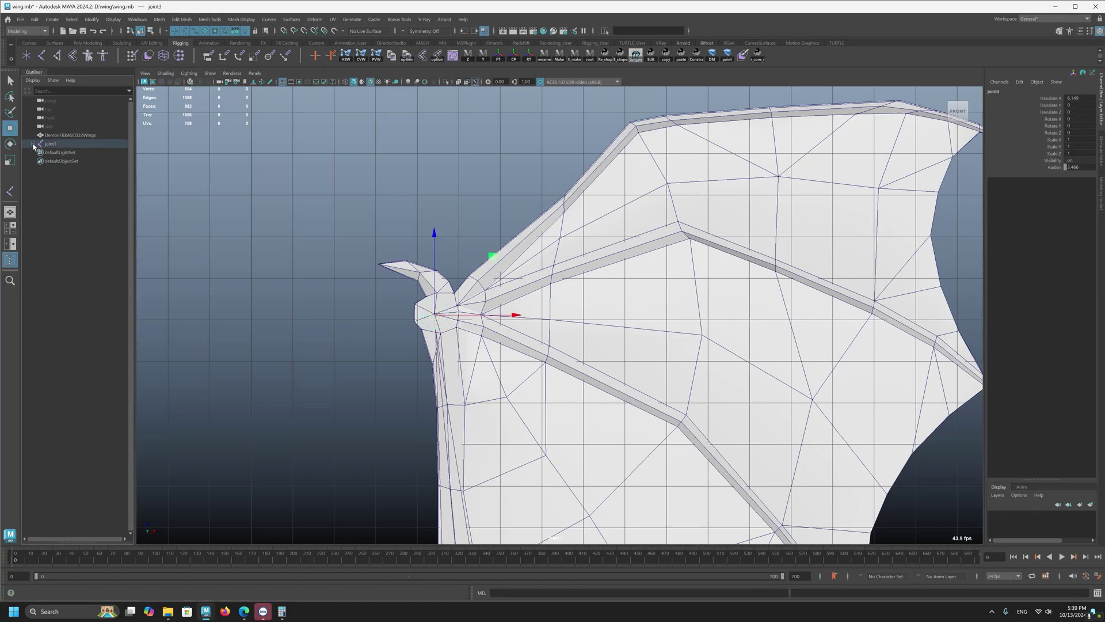
left_click(49, 143)
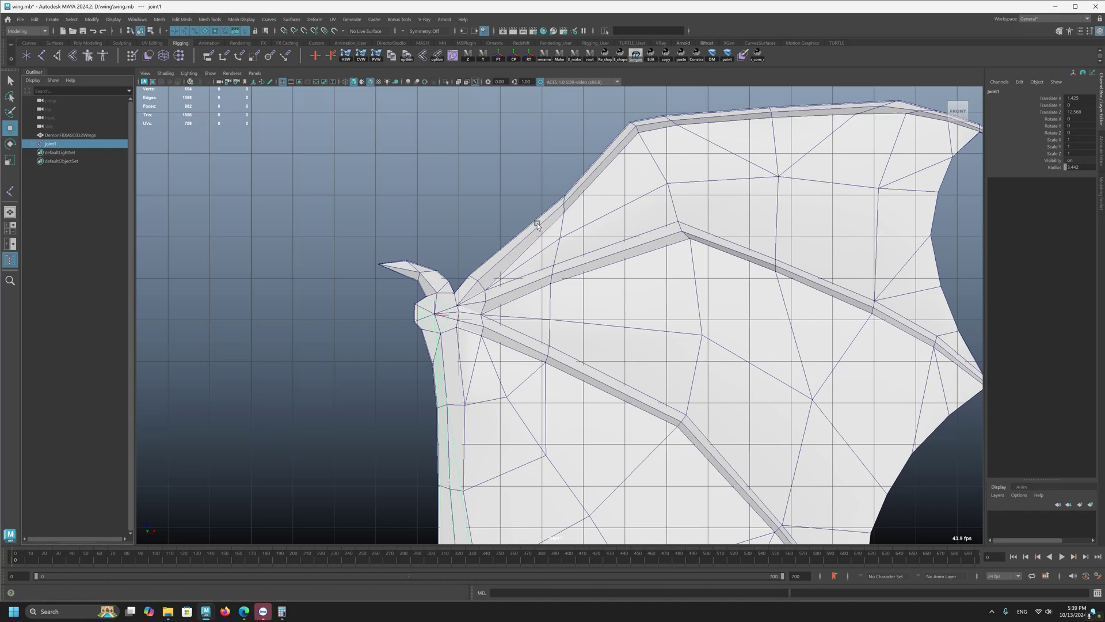
middle_click_drag(538, 225, 541, 220, "alt")
scroll(311, 233, "up", 1)
left_click(438, 313)
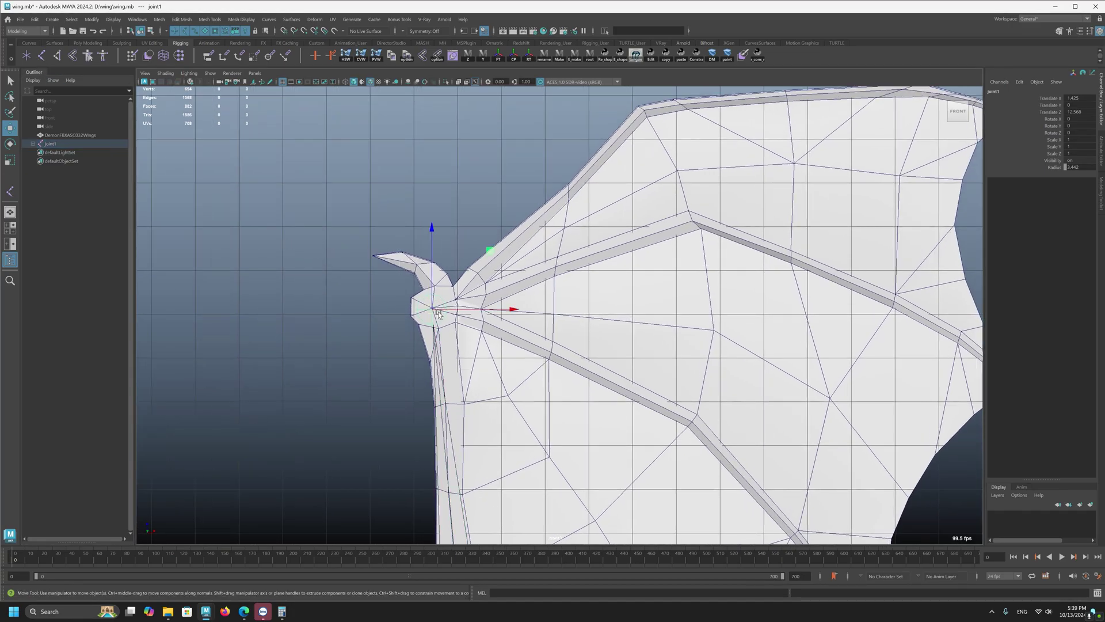
left_click(338, 316)
left_click(40, 56)
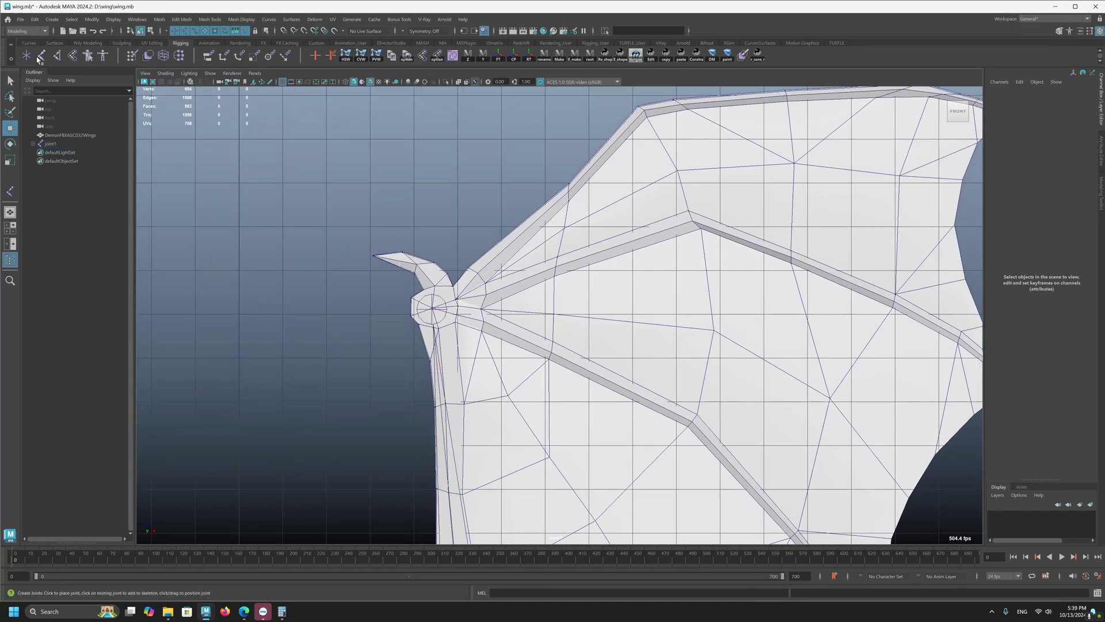
left_click(433, 310)
key("Return")
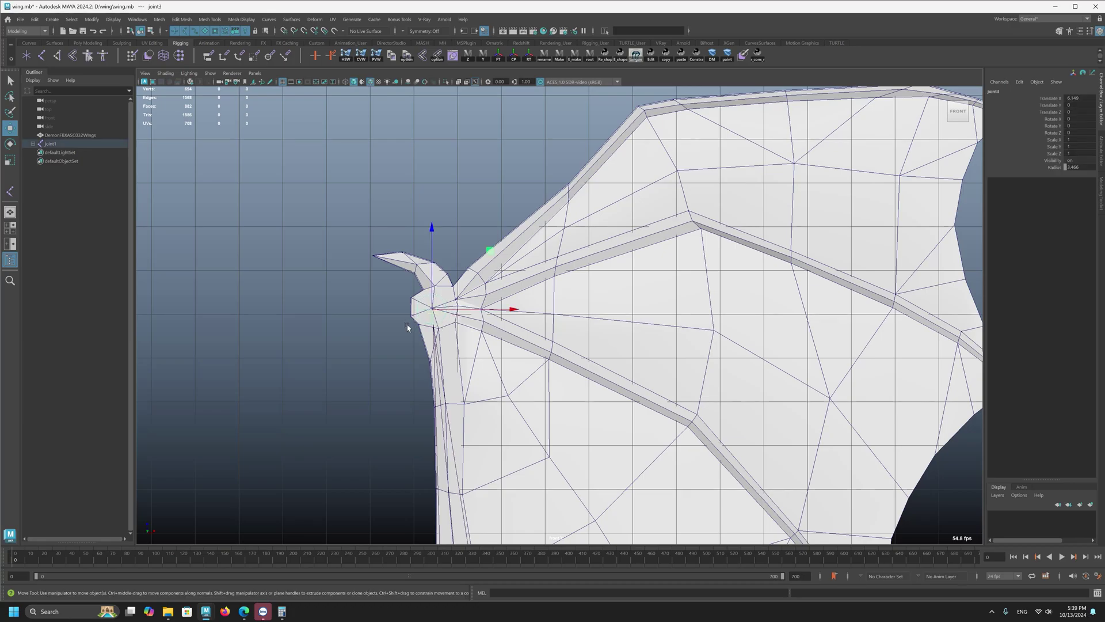
Snap the arm chain's wrist joint onto the mesh vertex at the centre of the wrist
middle_click_drag(408, 329, 439, 312, "alt")
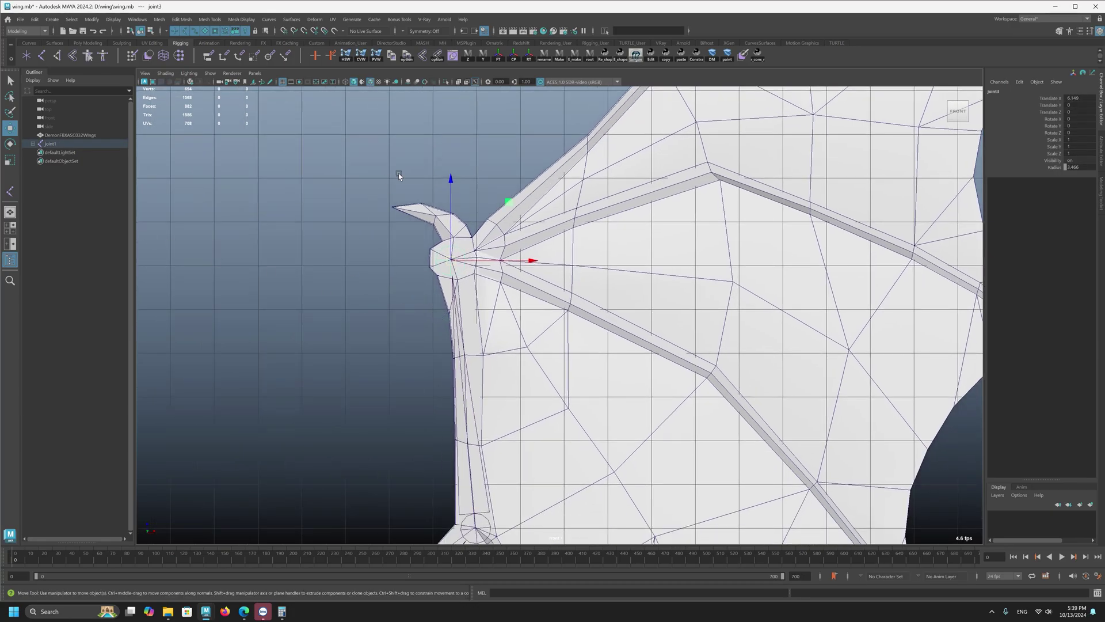
middle_click_drag(570, 288, 577, 300, "alt")
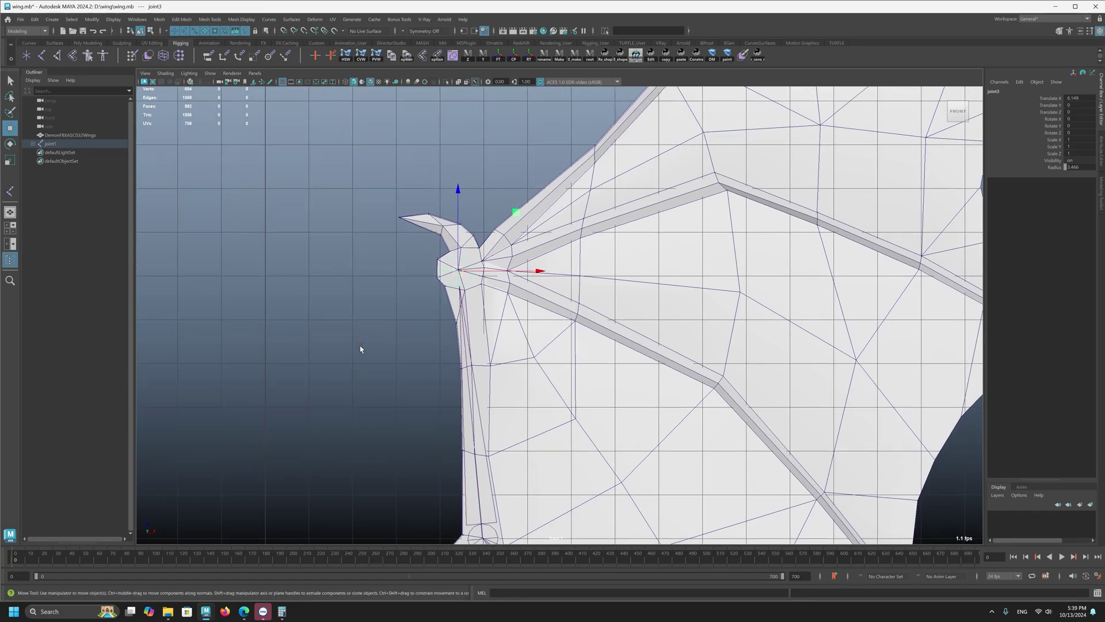
middle_click_drag(345, 347, 336, 318, "alt")
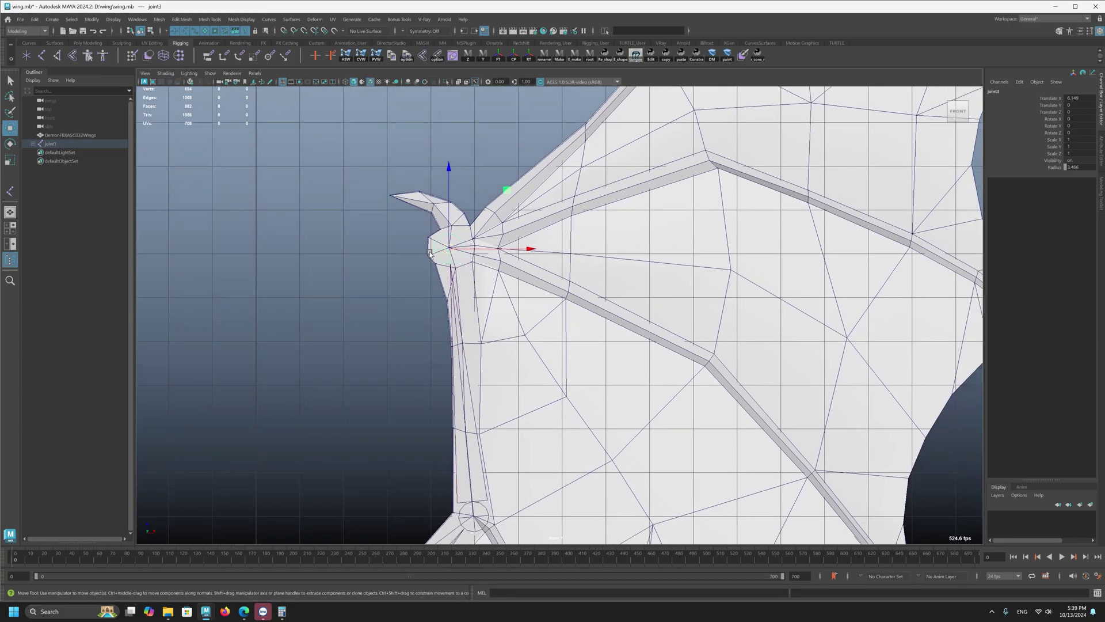
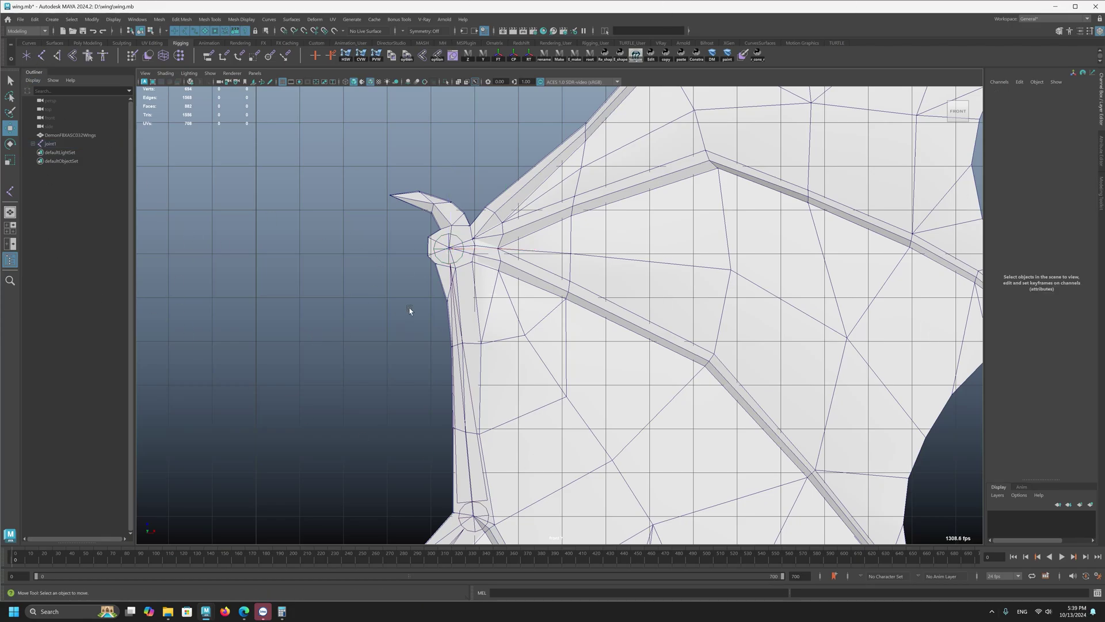
right_click_drag(271, 183, 332, 218, "alt")
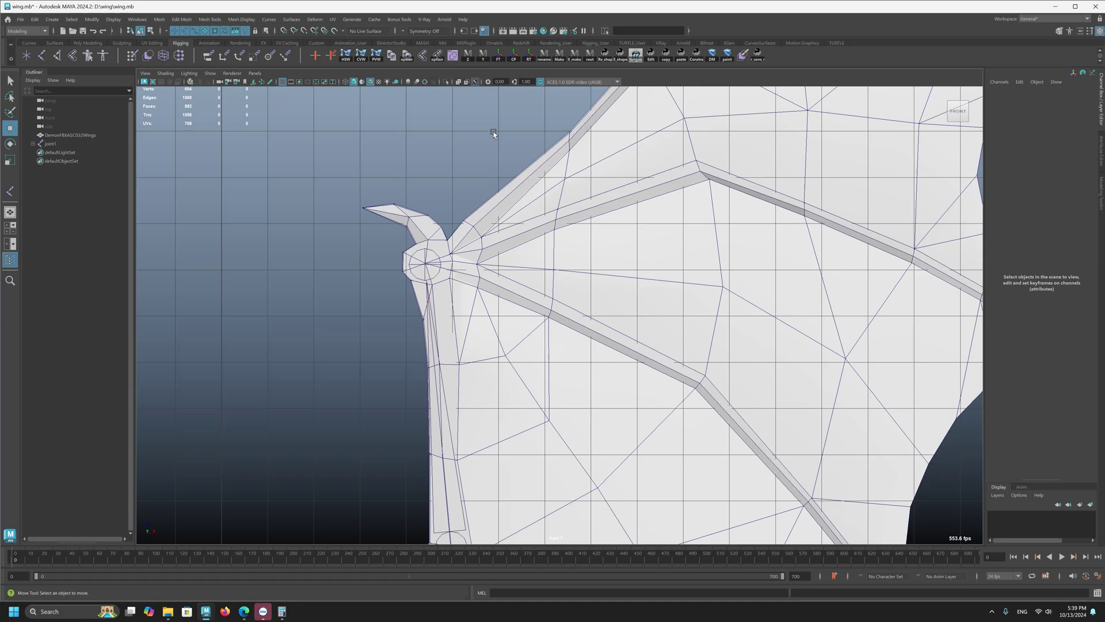
right_click_drag(492, 209, 486, 313, "alt")
left_click(350, 253)
middle_click_drag(350, 253, 483, 340, "alt")
right_click_drag(484, 340, 618, 507, "alt")
middle_click_drag(407, 351, 553, 357, "alt")
key("v")
left_click_drag(493, 347, 495, 346)
scroll(461, 345, "down", 8)
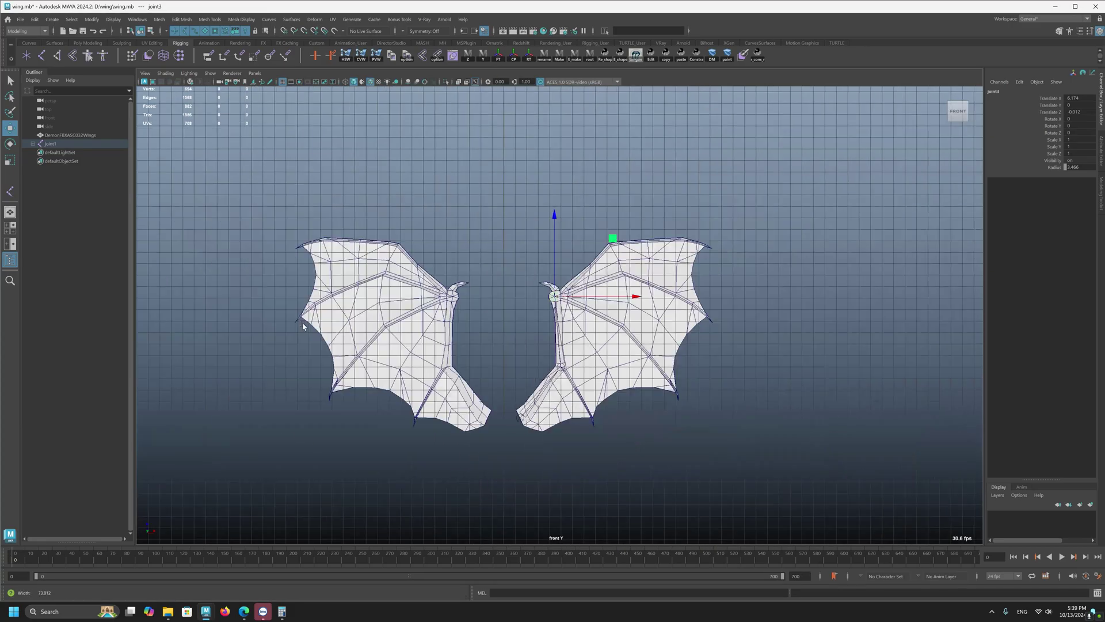
scroll(481, 328, "up", 10)
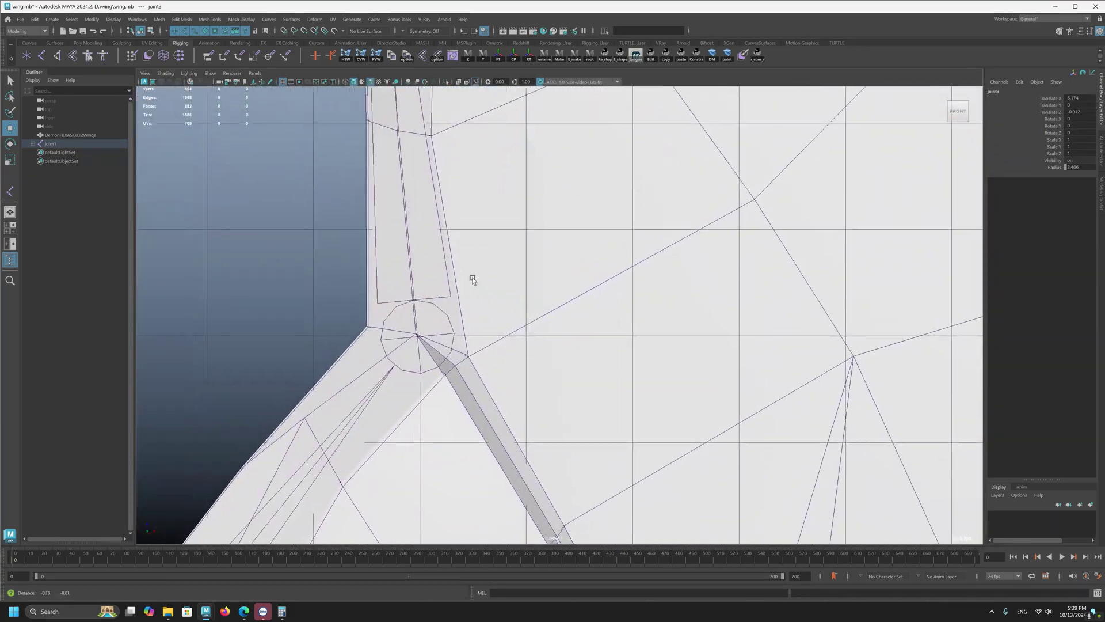
scroll(562, 240, "down", 8)
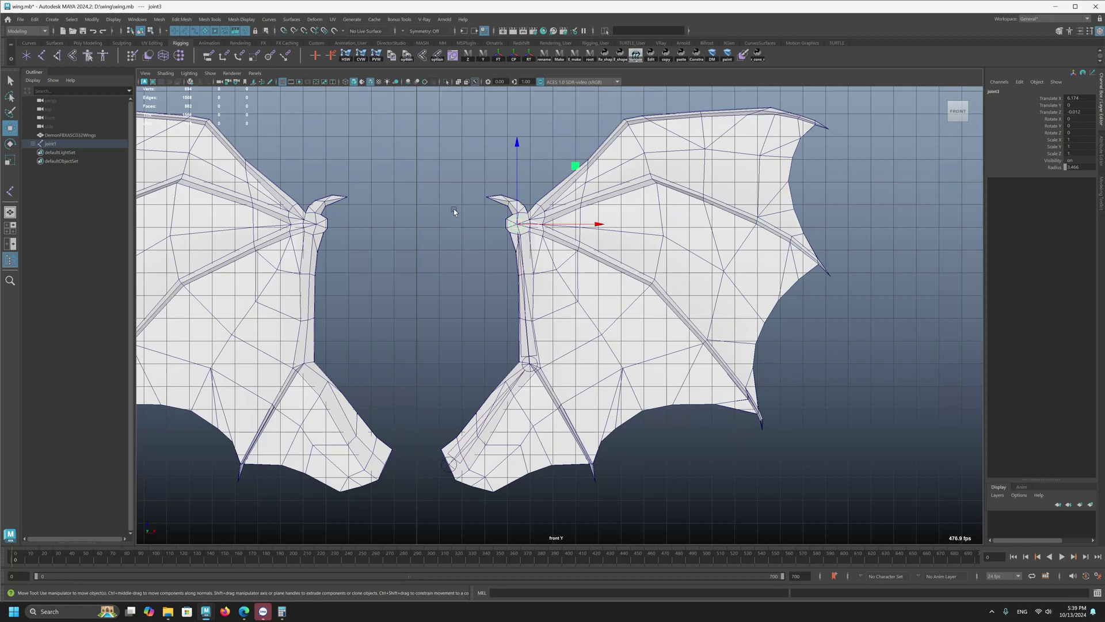
With nothing selected, start a separate joint chain on the wrist centre, snapped onto the arm's end joint
middle_click_drag(314, 184, 313, 242, "alt")
right_click_drag(313, 242, 609, 388, "alt")
middle_click_drag(338, 234, 328, 294, "alt")
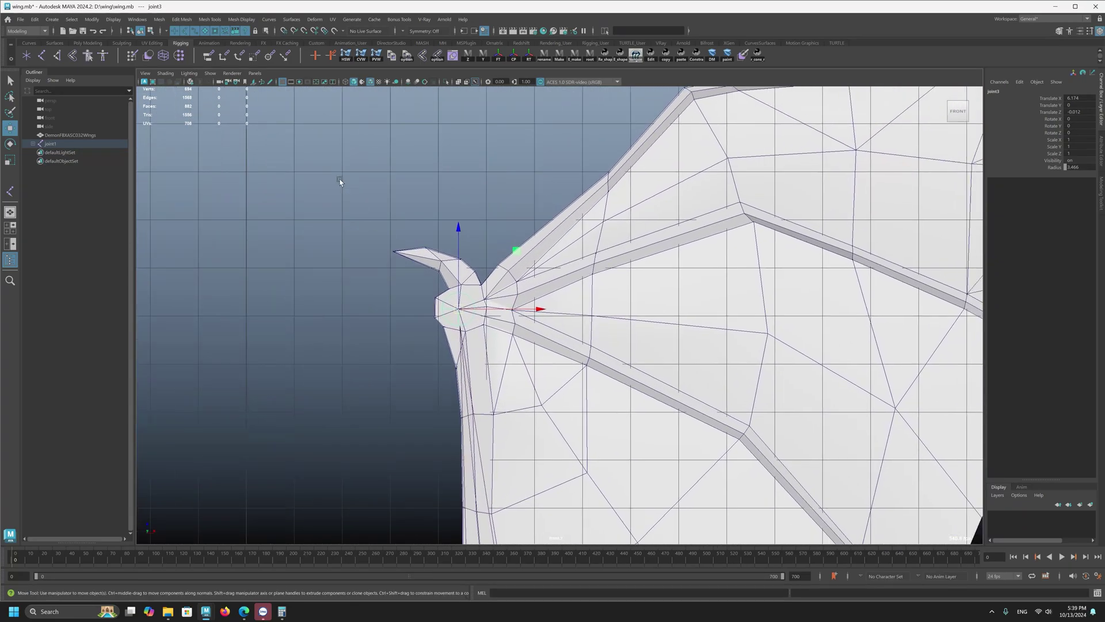
scroll(322, 216, "up", 4)
left_click(278, 368)
left_click(379, 314)
left_click(165, 193)
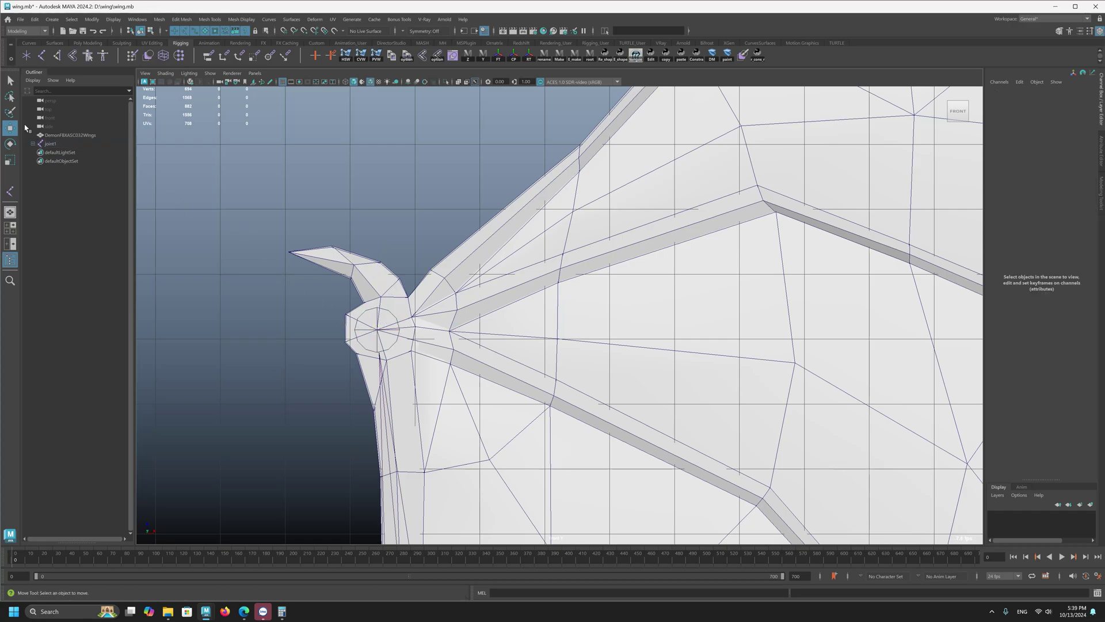
left_click(41, 55)
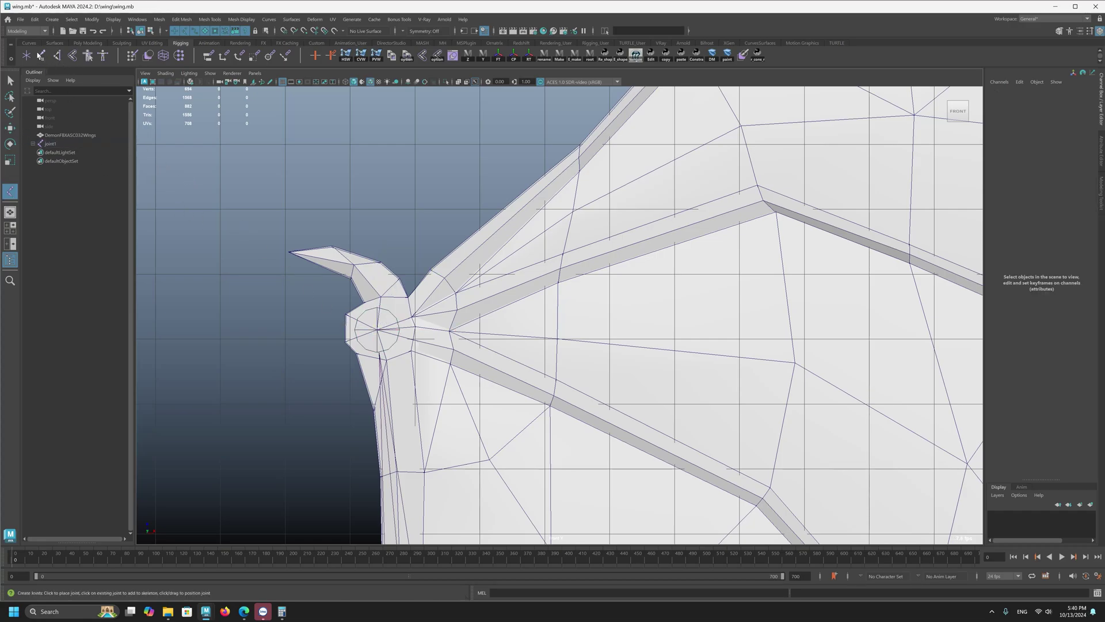
middle_click_drag(354, 337, 484, 340, "alt")
scroll(483, 341, "up", 5)
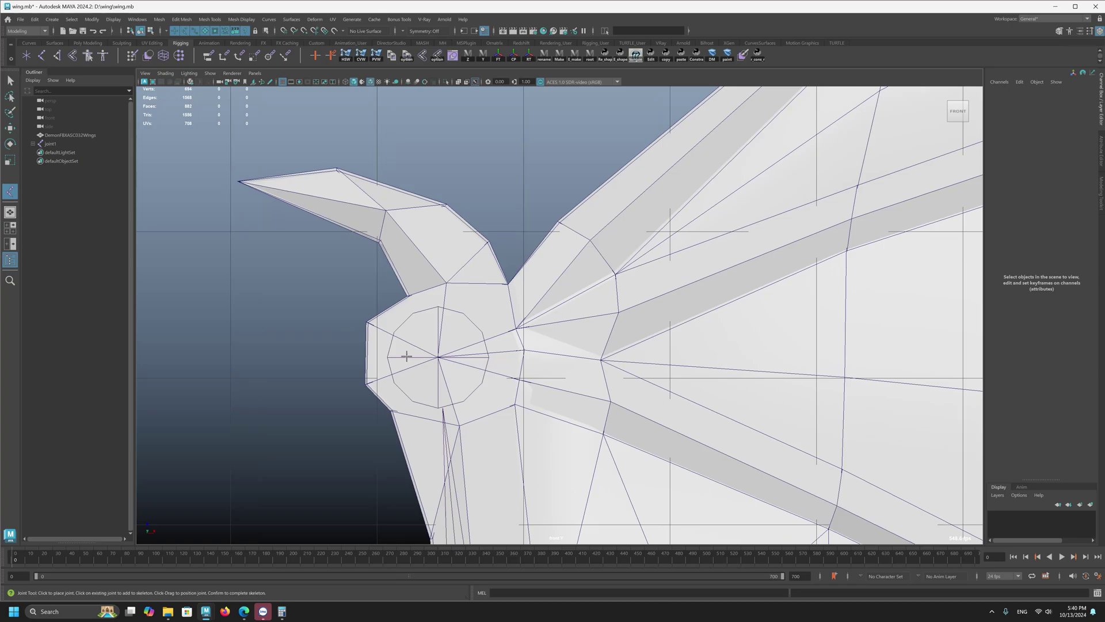
middle_click_drag(390, 355, 400, 316, "alt")
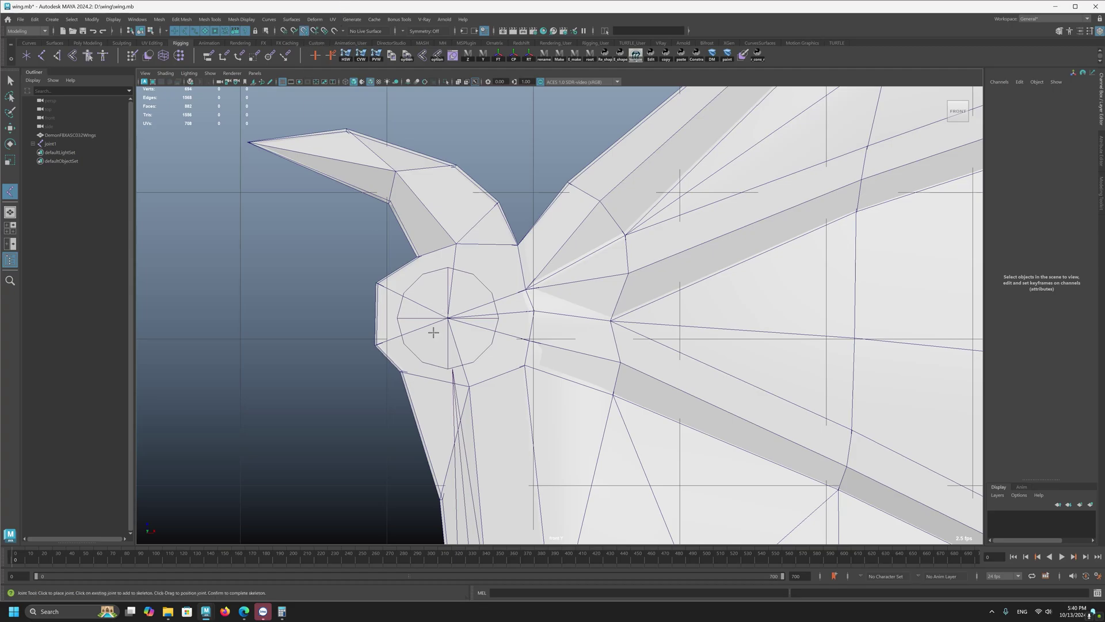
left_click(448, 317)
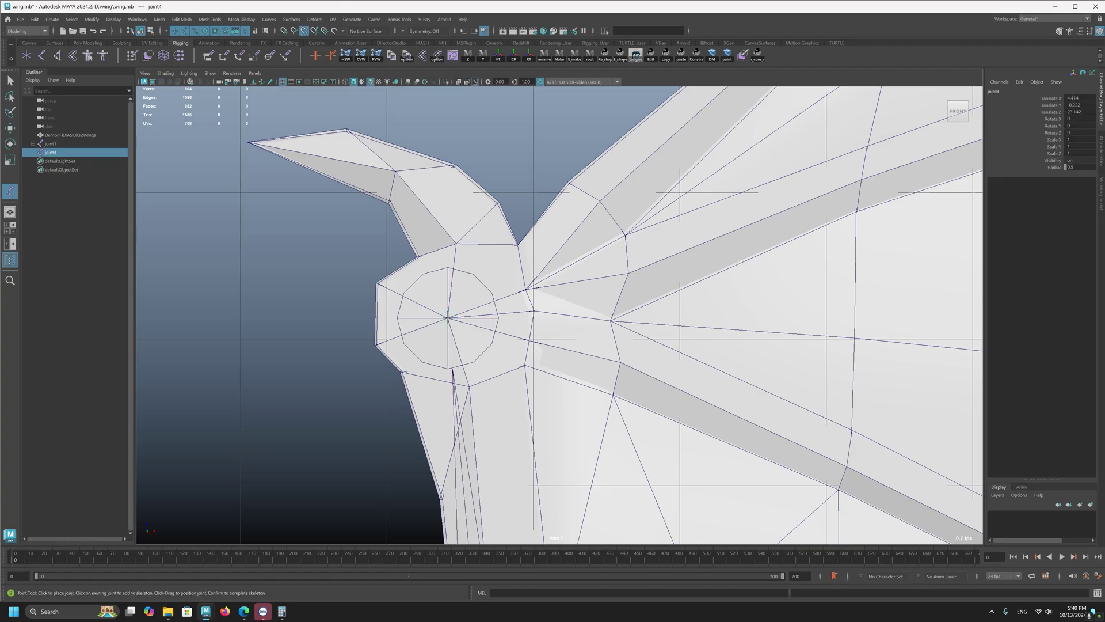
Extend the chain along the uppermost finger with joints at its knuckle, outer bend and tip, and finish it
right_click_drag(898, 346, 789, 323, "alt")
middle_click_drag(723, 311, 671, 358, "alt")
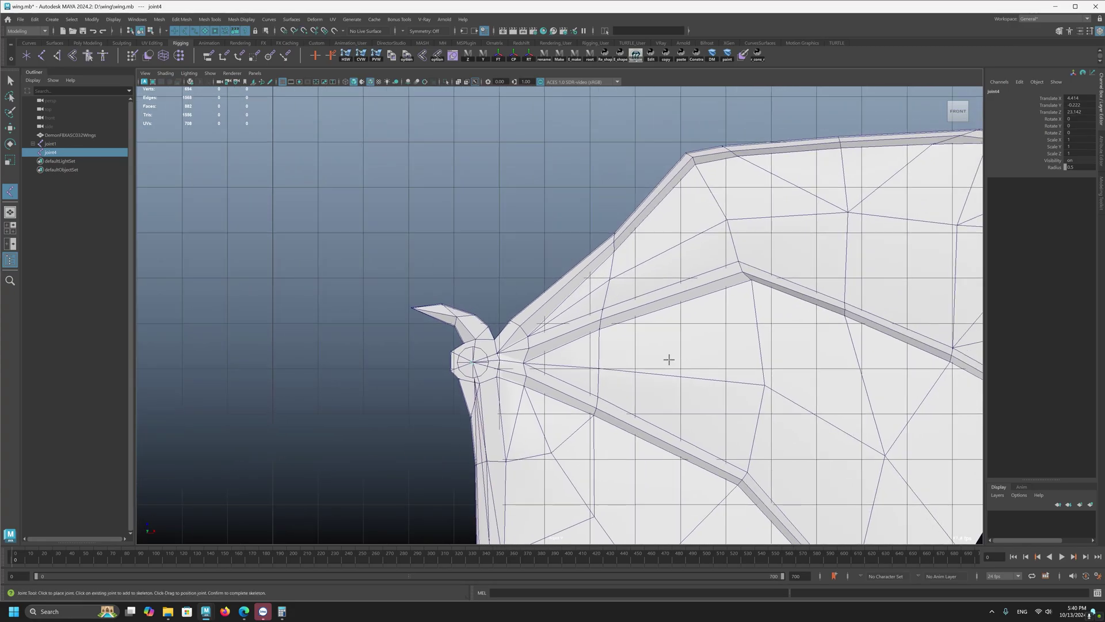
left_click(692, 159)
middle_click_drag(716, 173, 622, 202, "alt")
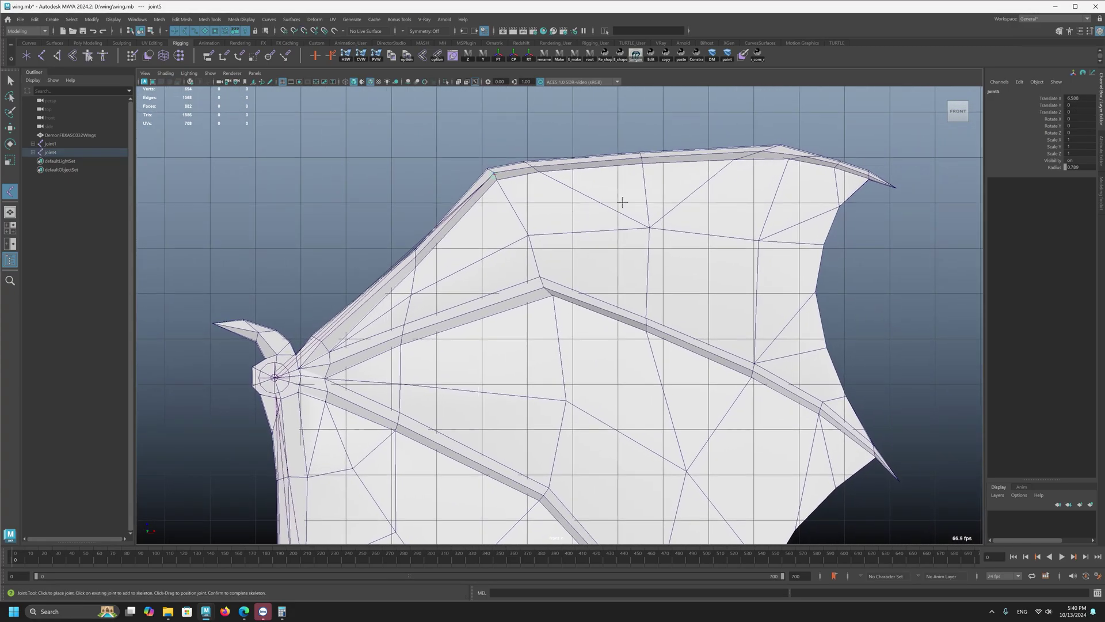
left_click(764, 149)
left_click(885, 186)
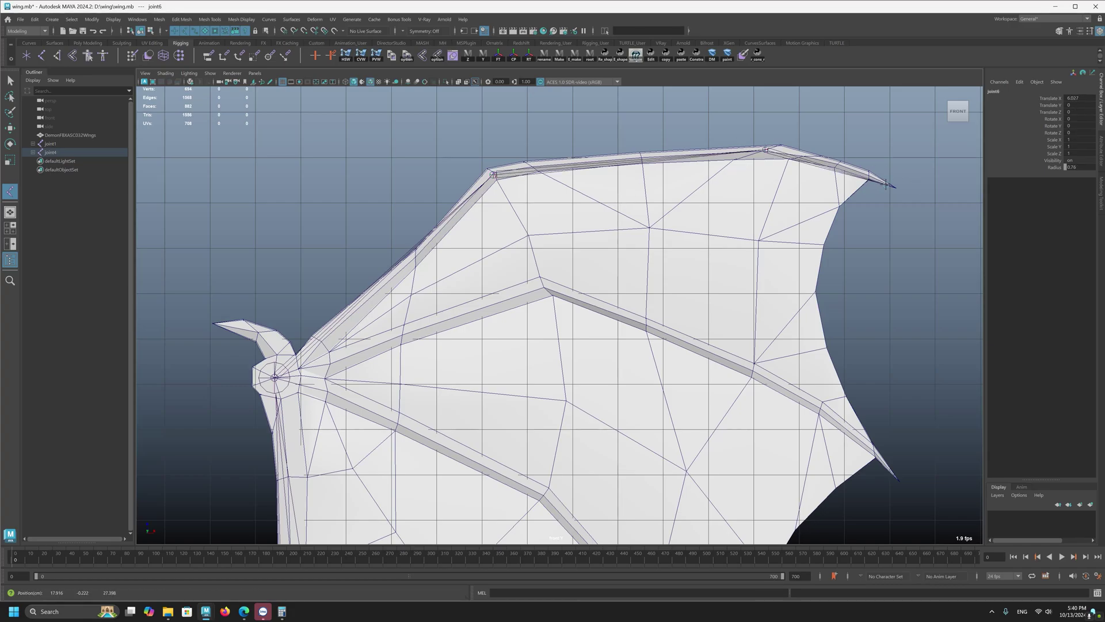
middle_click_drag(740, 240, 818, 184, "alt")
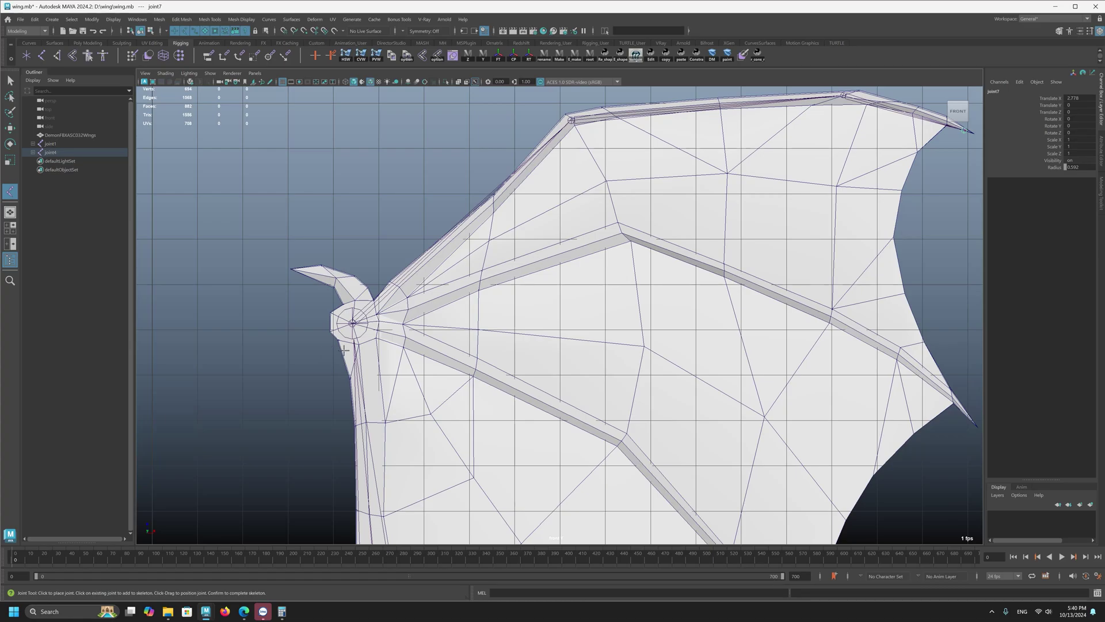
key("Return")
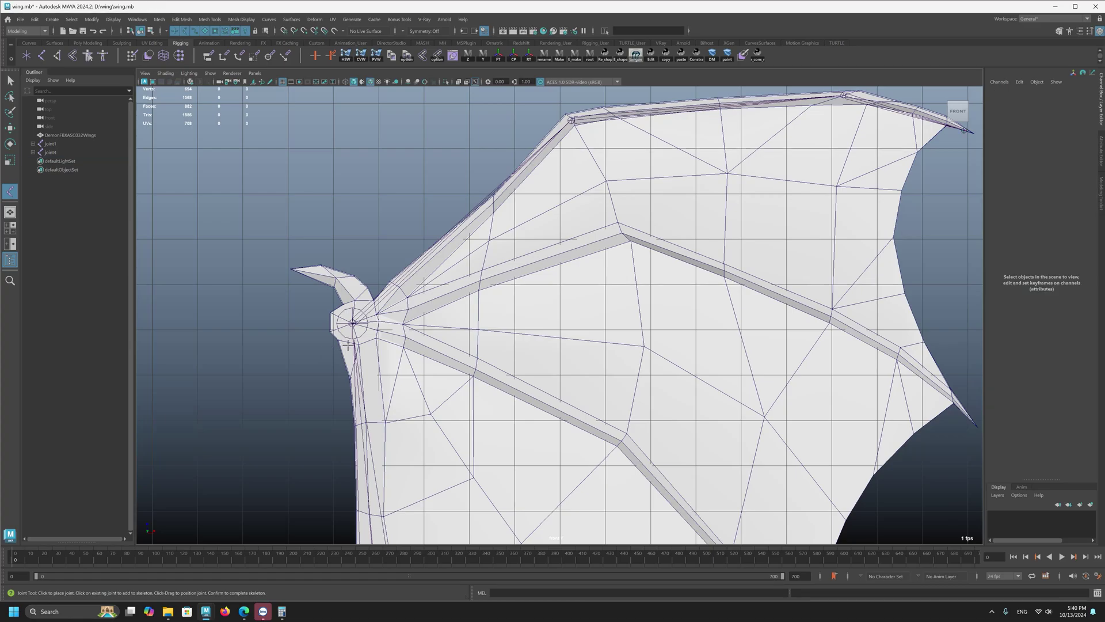
Start another separate joint chain at the same wrist centre for the second finger
middle_click_drag(346, 347, 414, 317, "alt")
middle_click_drag(412, 207, 367, 253, "alt")
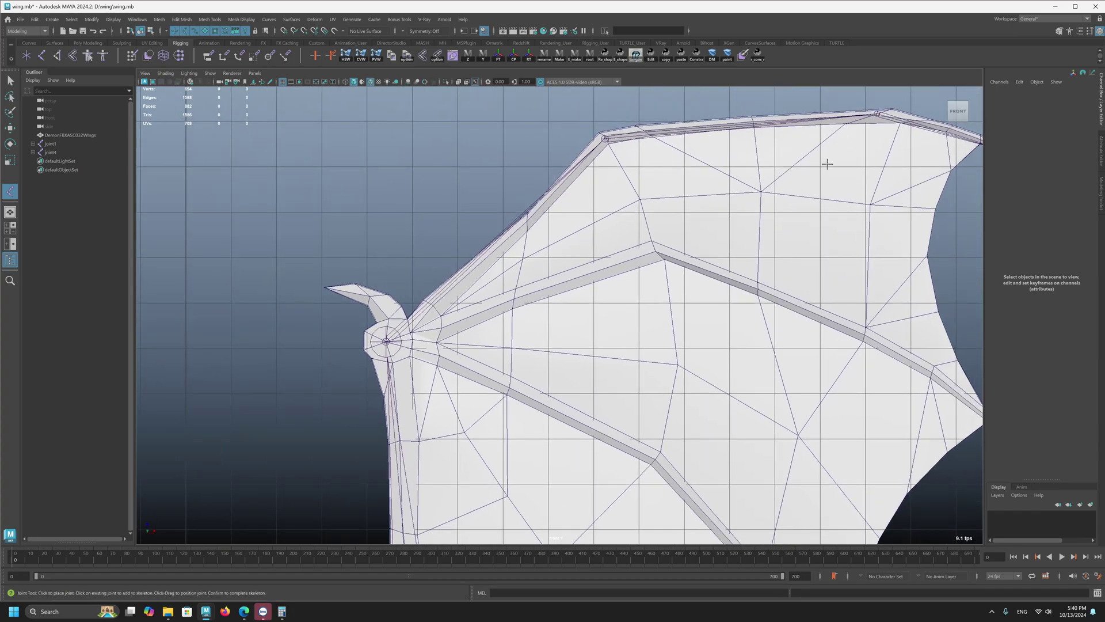
middle_click_drag(830, 163, 709, 170, "alt")
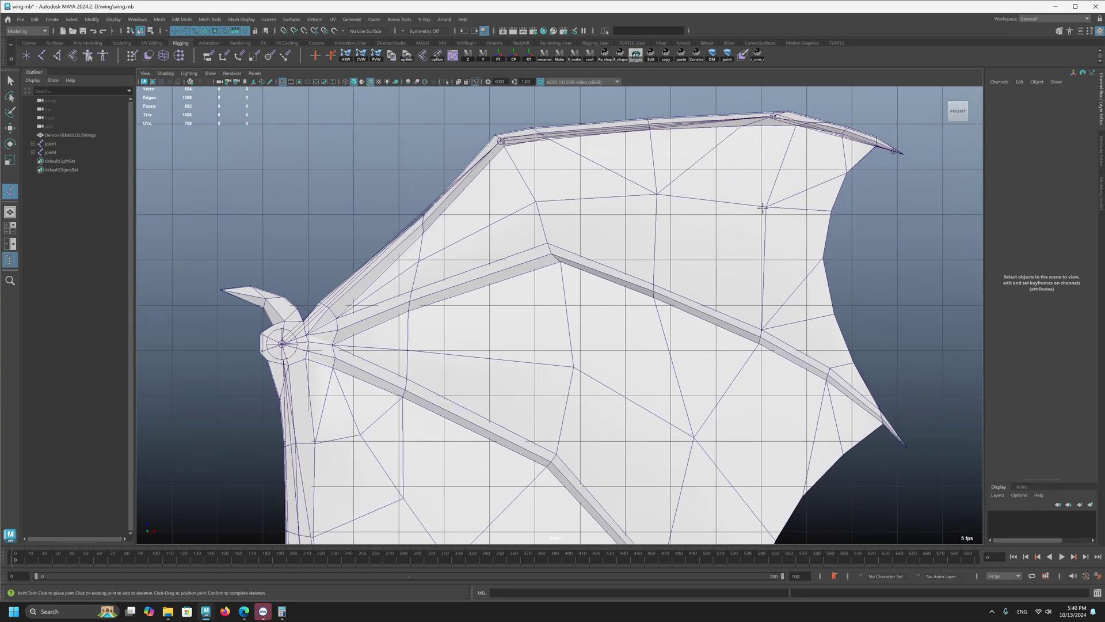
middle_click_drag(663, 229, 627, 236, "alt")
middle_click_drag(634, 331, 658, 318, "alt")
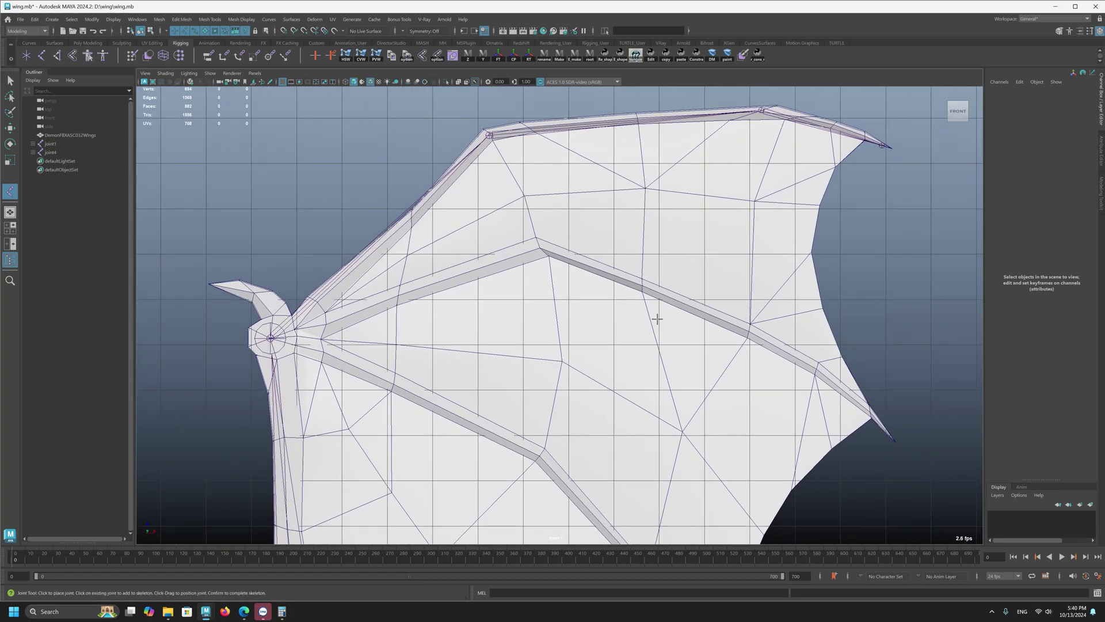
right_click_drag(682, 353, 510, 311, "alt")
middle_click_drag(249, 284, 374, 271, "alt")
right_click_drag(401, 291, 628, 429, "alt")
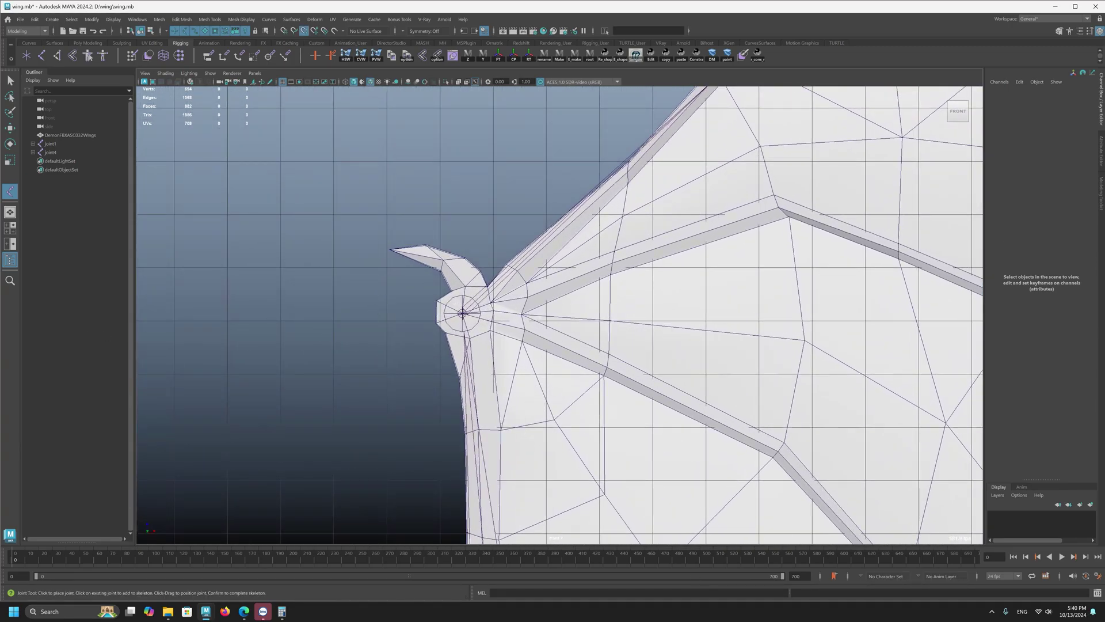
left_click(462, 313)
Extend this chain along the second finger with joints at its knuckle, outer bend and the membrane's edge, and finish it
right_click_drag(636, 343, 597, 323, "alt")
middle_click_drag(720, 234, 639, 233, "alt")
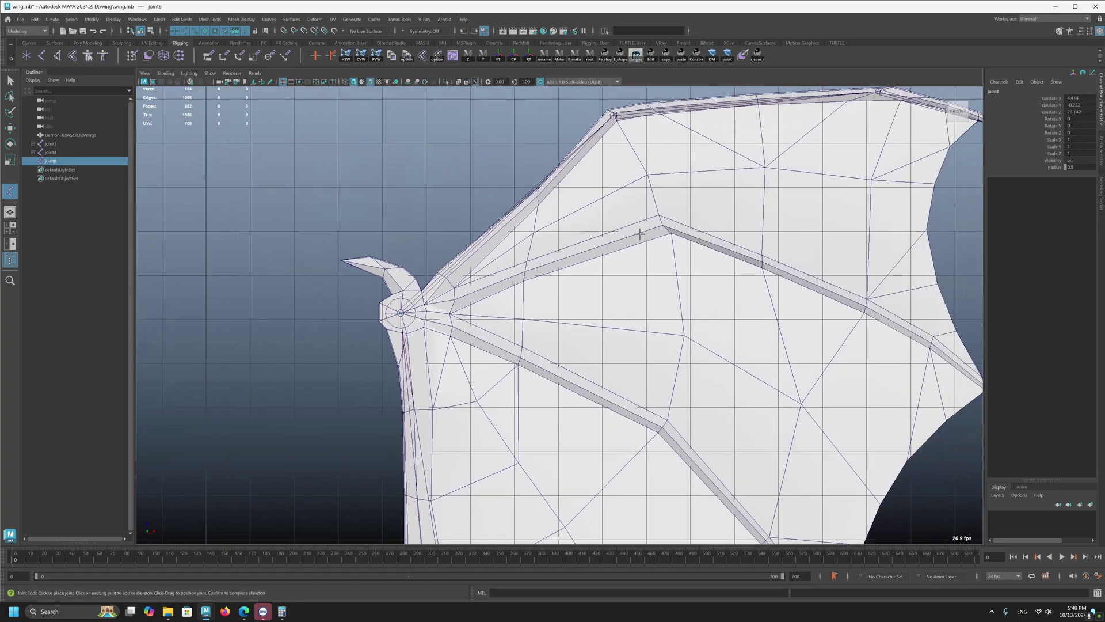
left_click(664, 227)
middle_click_drag(846, 302, 737, 262, "alt")
left_click(756, 265)
right_click_drag(868, 340, 837, 346, "alt")
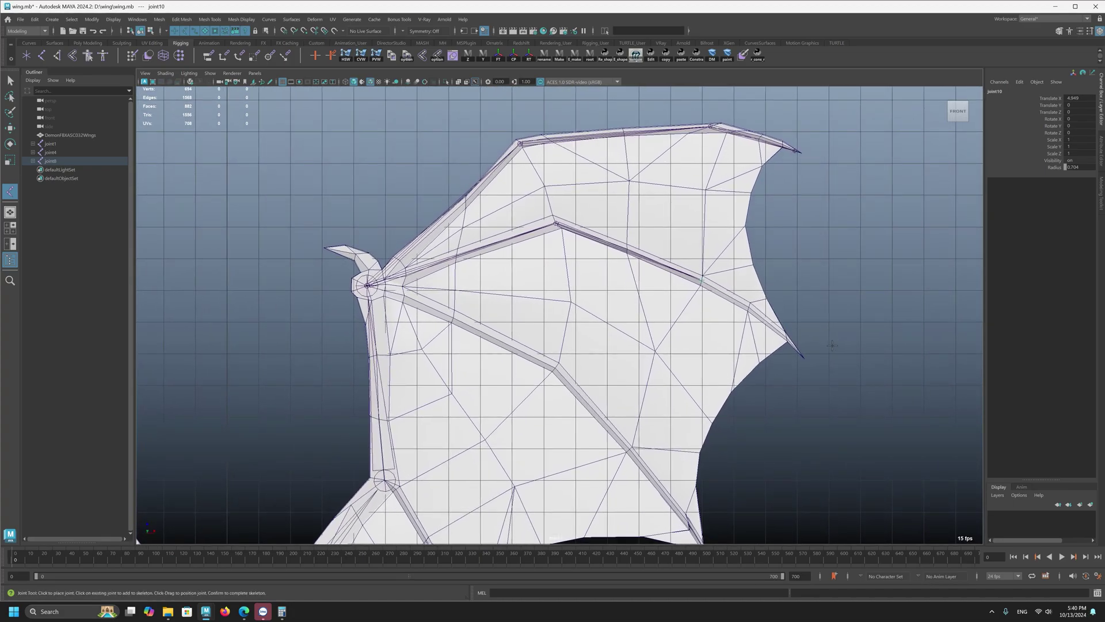
left_click(786, 339)
key("Return")
Move the uppermost finger's end joint slightly inward from the claw tip to the membrane's edge, and clear the selection
key("w")
left_click(798, 151)
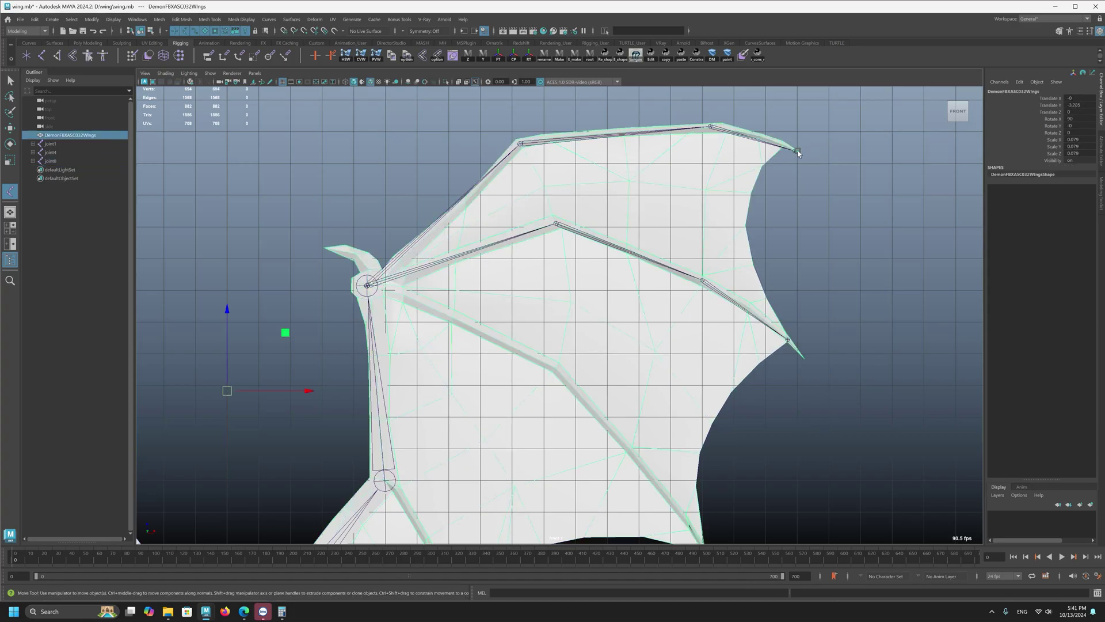
left_click(794, 152)
left_click_drag(796, 151, 781, 144)
middle_click_drag(356, 329, 399, 286, "alt")
left_click(327, 291)
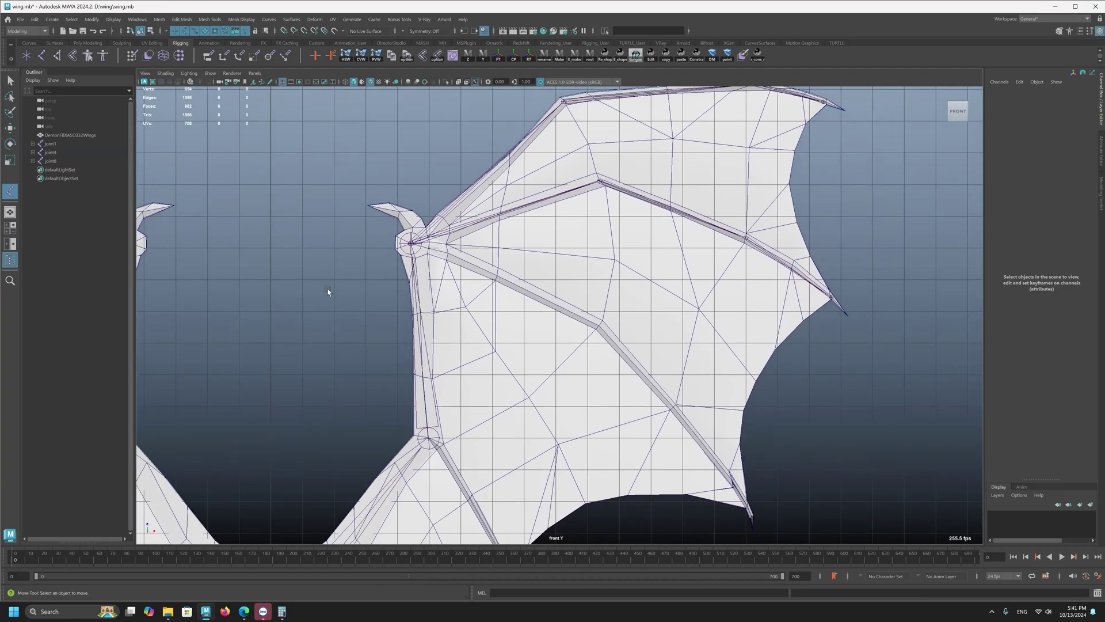
Build a separate joint chain from the wrist centre along the third finger, with joints at its bend, near its end and at its tip
key("y")
key("v")
left_click(411, 242)
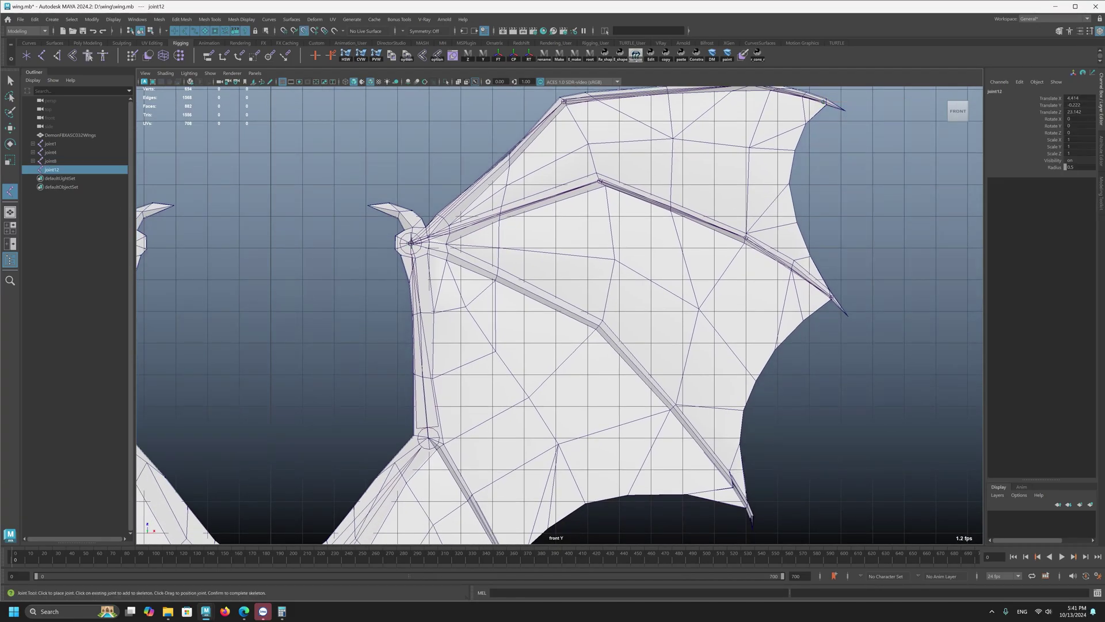
left_click(598, 324)
middle_click_drag(599, 325, 593, 285, "alt")
left_click(725, 437)
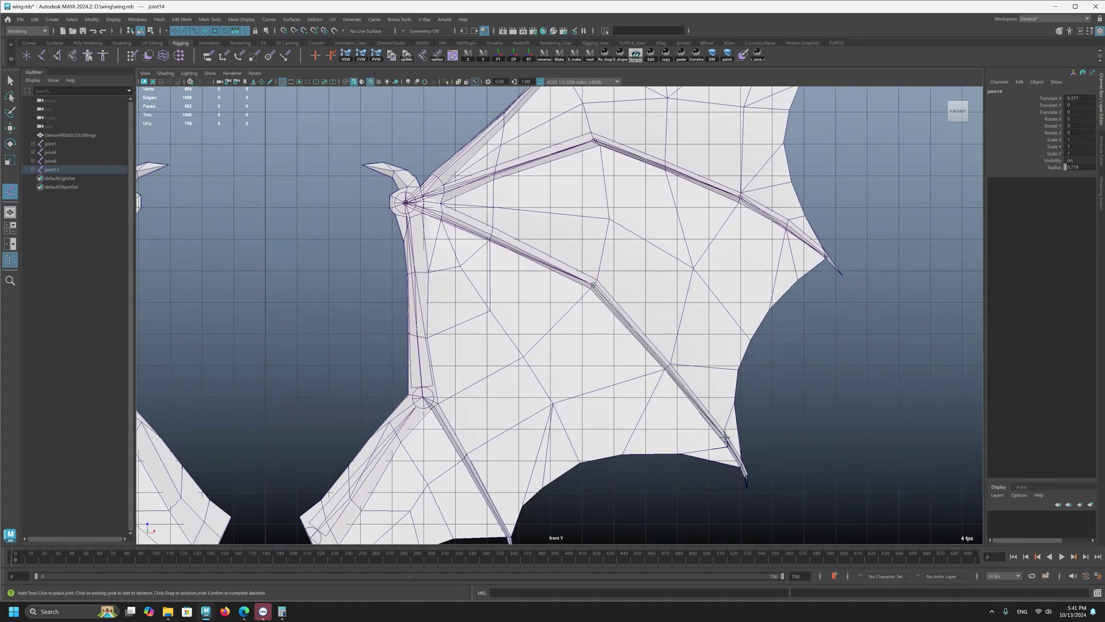
left_click(745, 485)
middle_click_drag(401, 413, 489, 321, "alt")
key("Return")
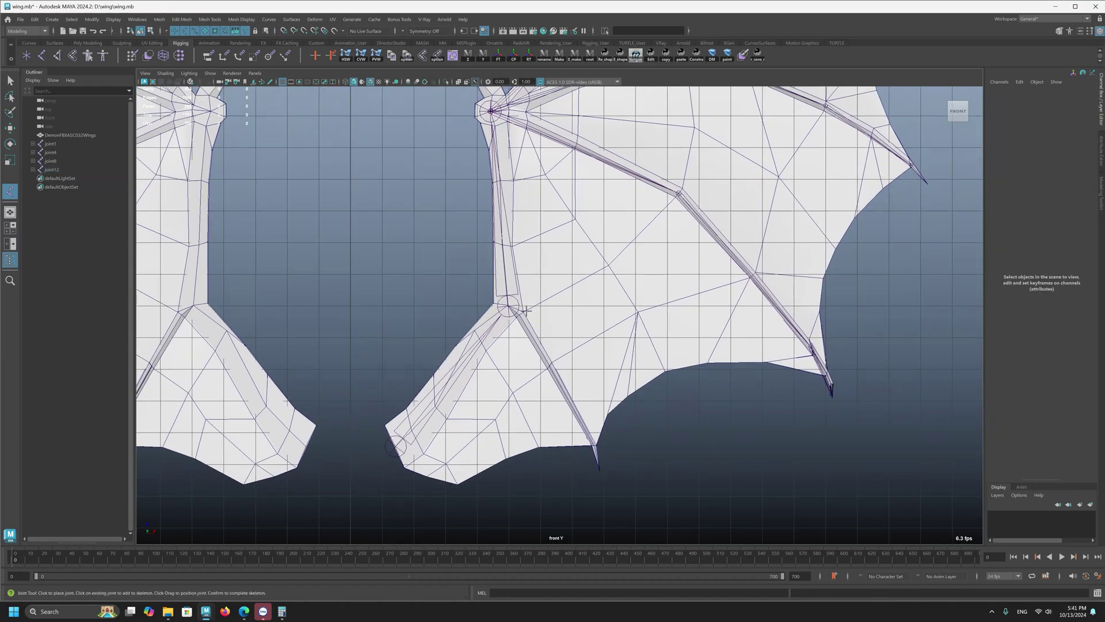
Create a separate two-joint chain along the lower spur, from the elbow centre to the membrane's edge
left_click(507, 306)
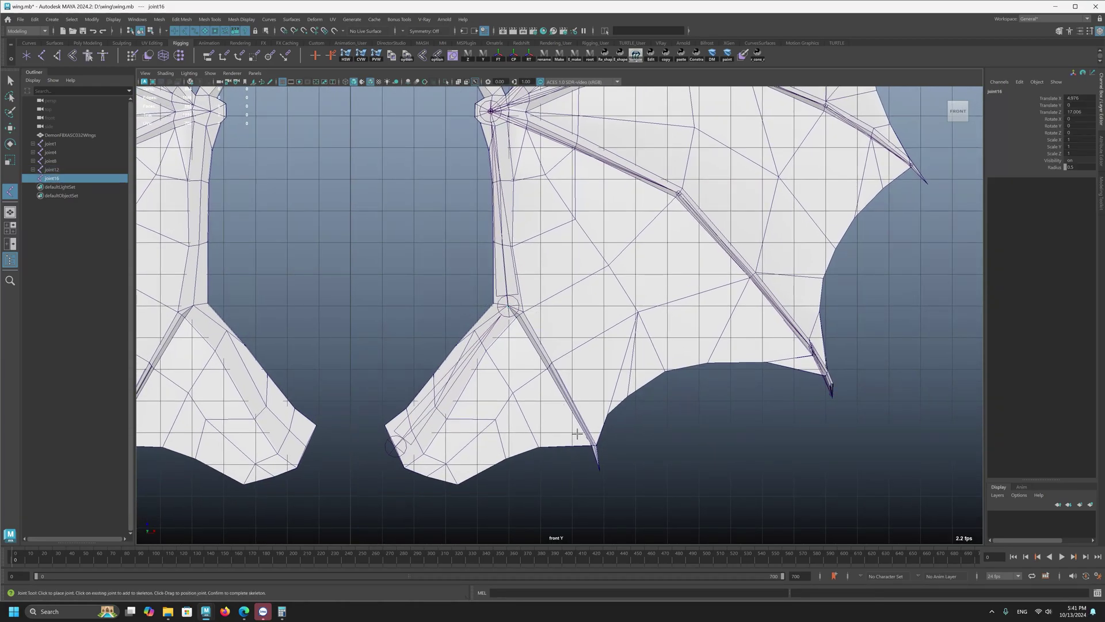
left_click(593, 444)
key("w")
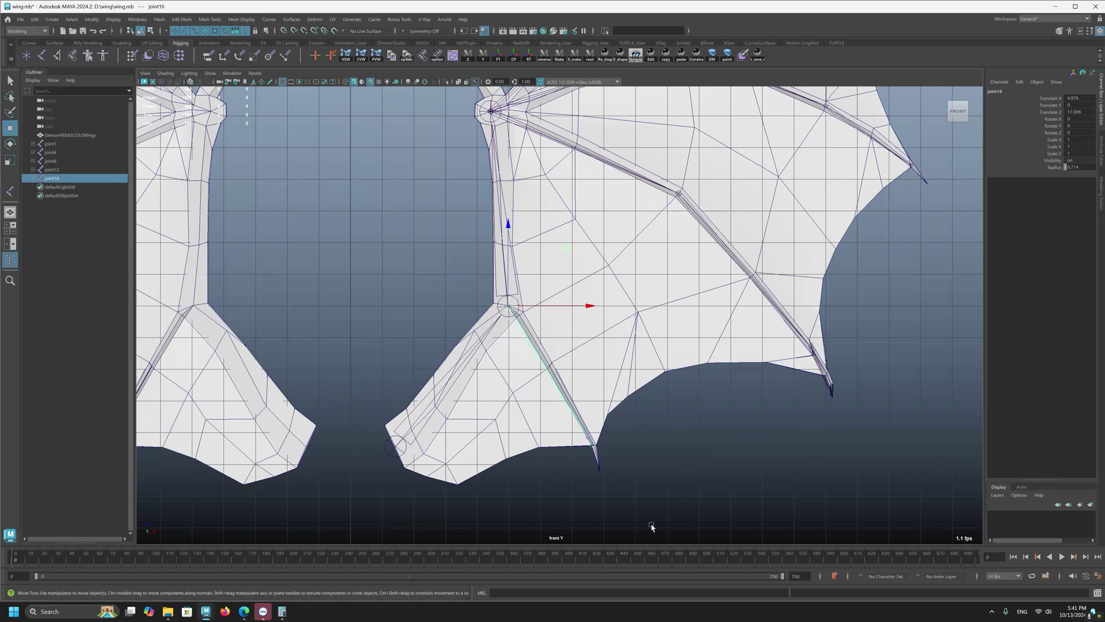
right_click_drag(632, 533, 590, 460, "alt")
Examine the arm chain and the overlapping joints at the wrist in the perspective view
left_click(432, 406)
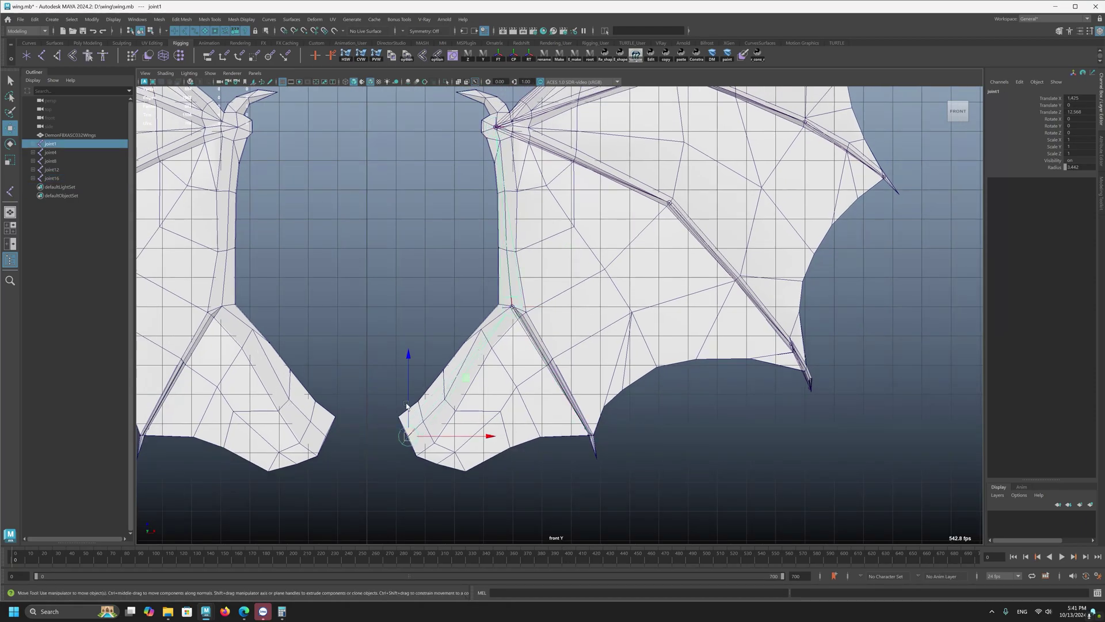
middle_click_drag(388, 412, 429, 507, "alt")
key("space")
left_click_drag(541, 390, 548, 294)
right_click_drag(629, 353, 629, 354, "alt")
scroll(629, 354, "down", 1)
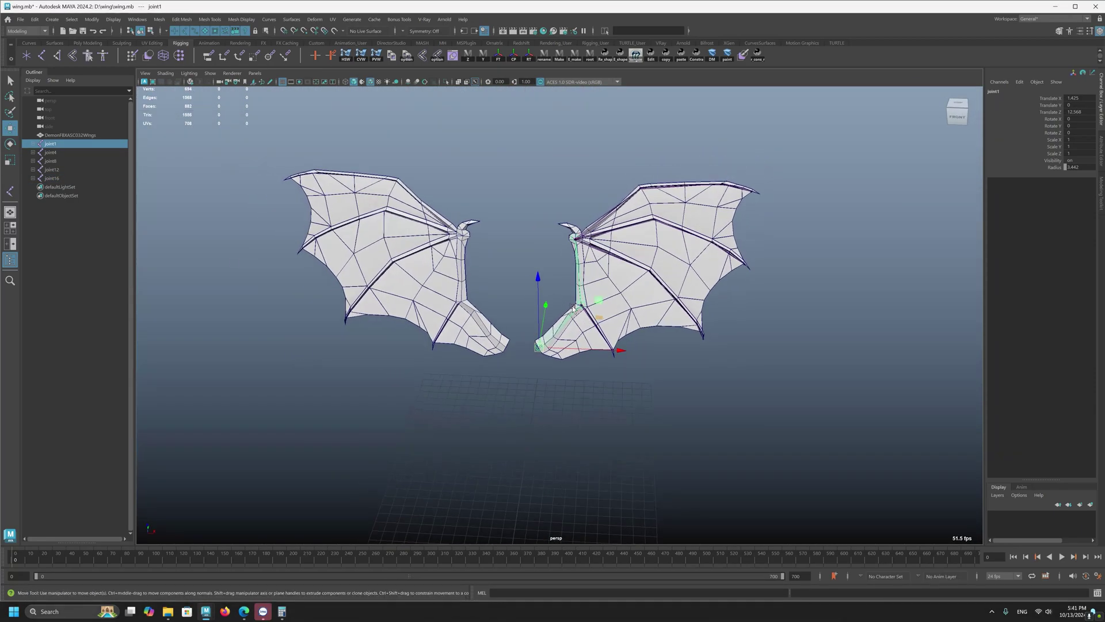
scroll(610, 357, "up", 6)
scroll(599, 361, "up", 1)
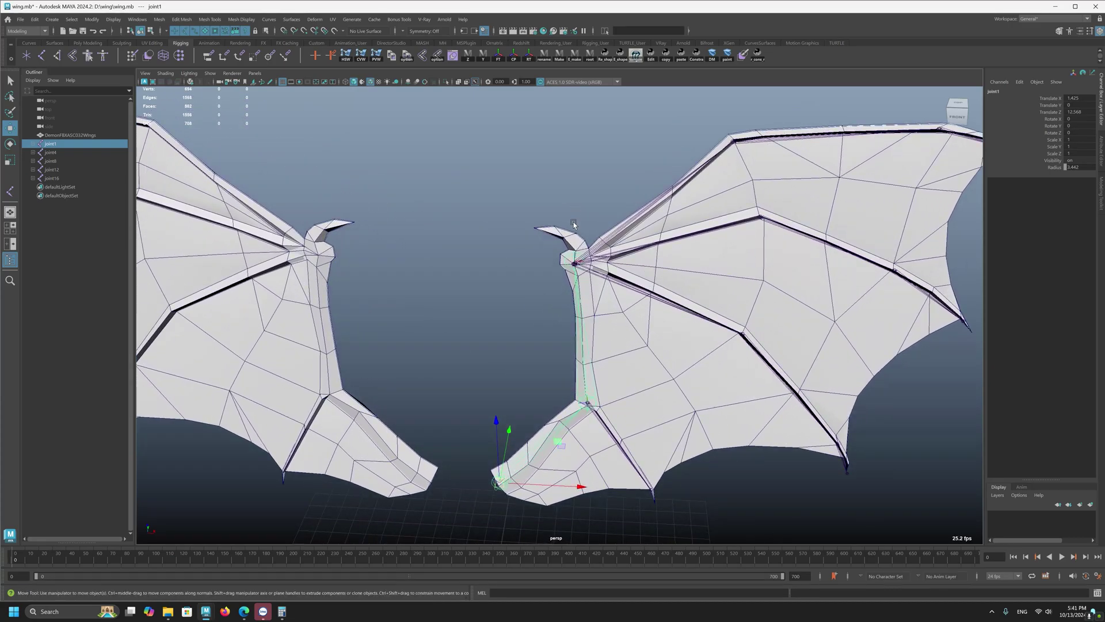
left_click(571, 247)
scroll(439, 329, "up", 3)
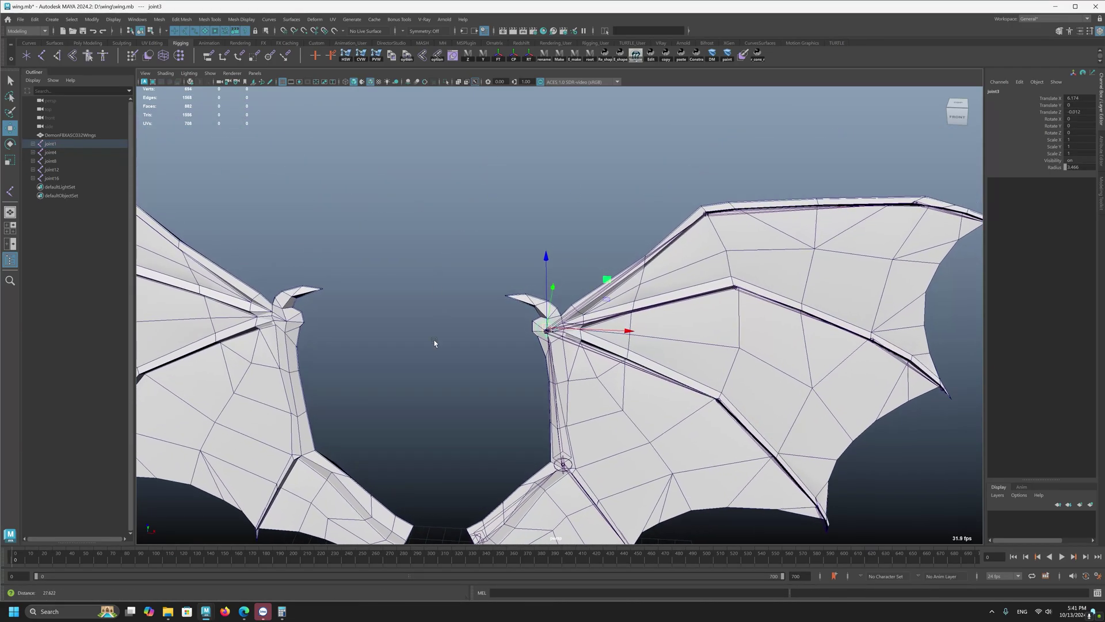
scroll(831, 358, "down", 5)
left_click_drag(685, 144, 760, 144, "alt")
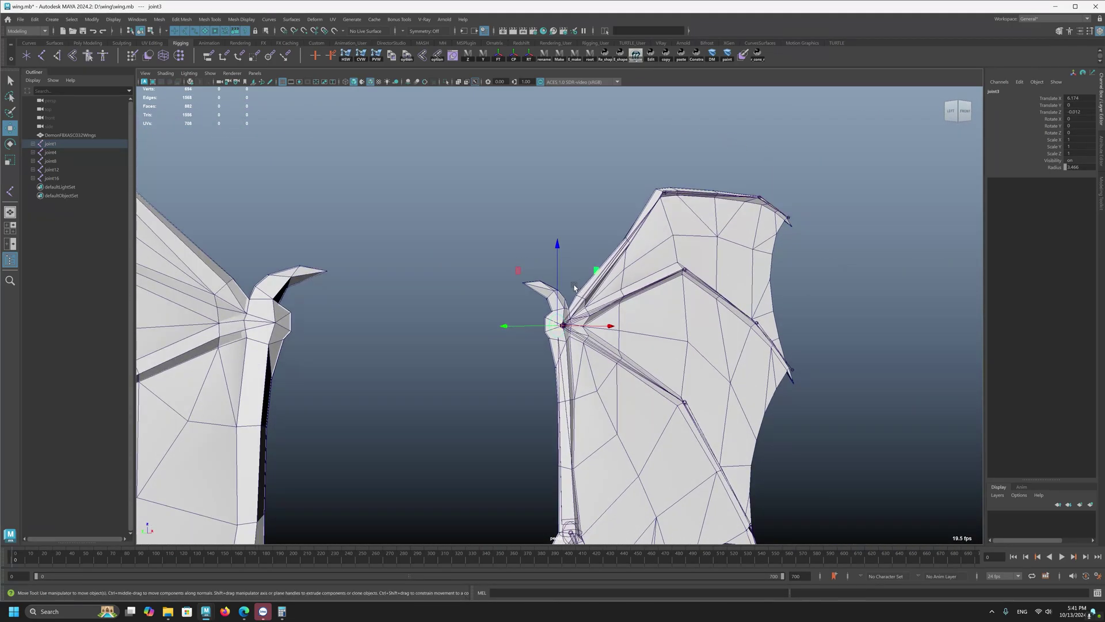
scroll(661, 174, "up", 5)
left_click_drag(661, 176, 617, 222, "alt")
key("Up")
left_click_drag(643, 309, 553, 296, "alt")
middle_click_drag(490, 103, 472, 249, "alt")
scroll(473, 250, "up", 4)
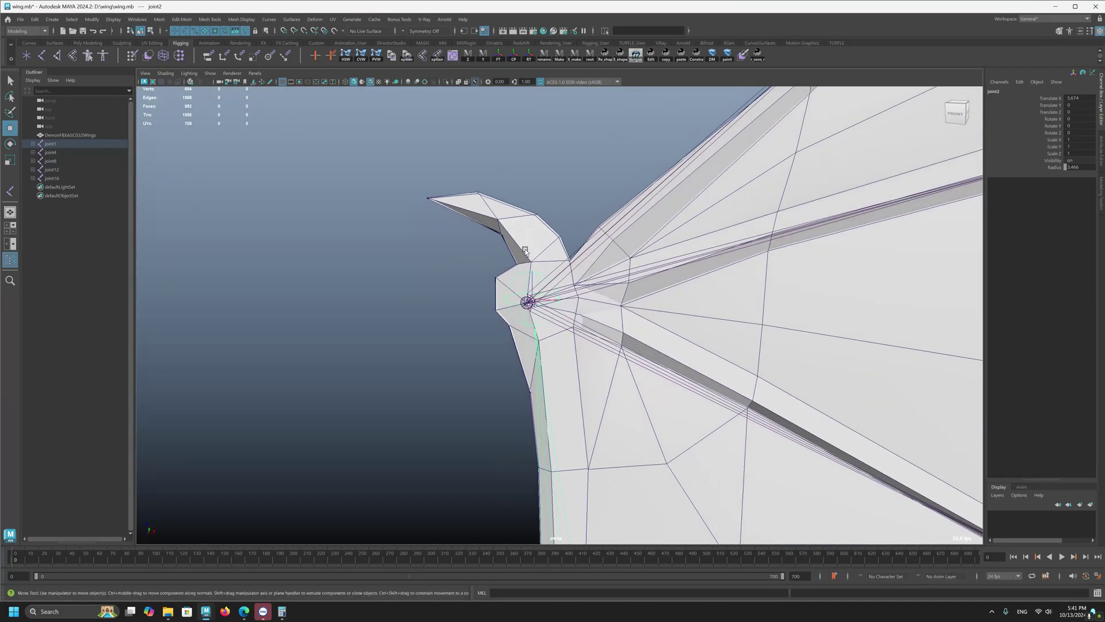
Link the uppermost finger's root joint rotation to the arm chain's wrist joint with the multiplier script
left_click(524, 271)
scroll(483, 268, "down", 5)
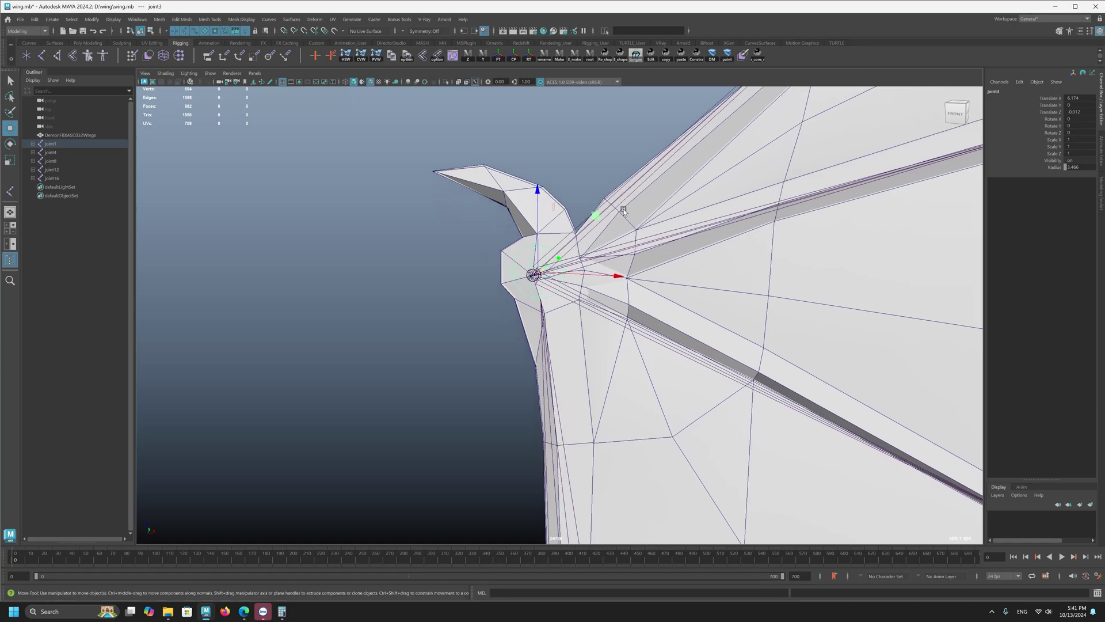
scroll(399, 328, "up", 3)
scroll(244, 286, "up", 1)
scroll(371, 341, "up", 2)
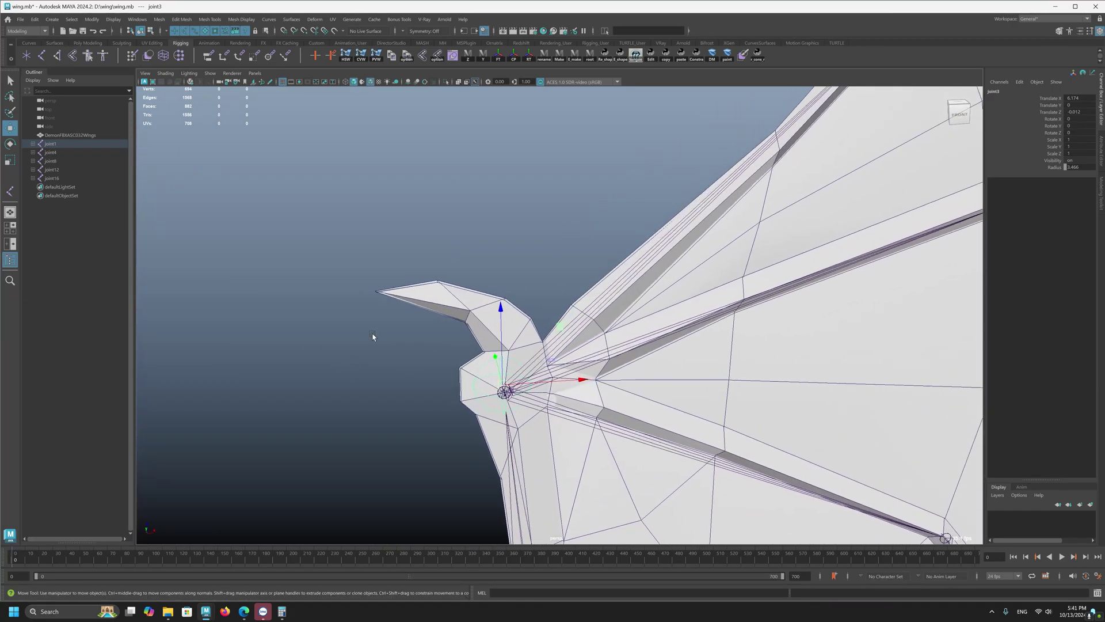
scroll(317, 296, "up", 2)
middle_click_drag(317, 296, 309, 291, "alt")
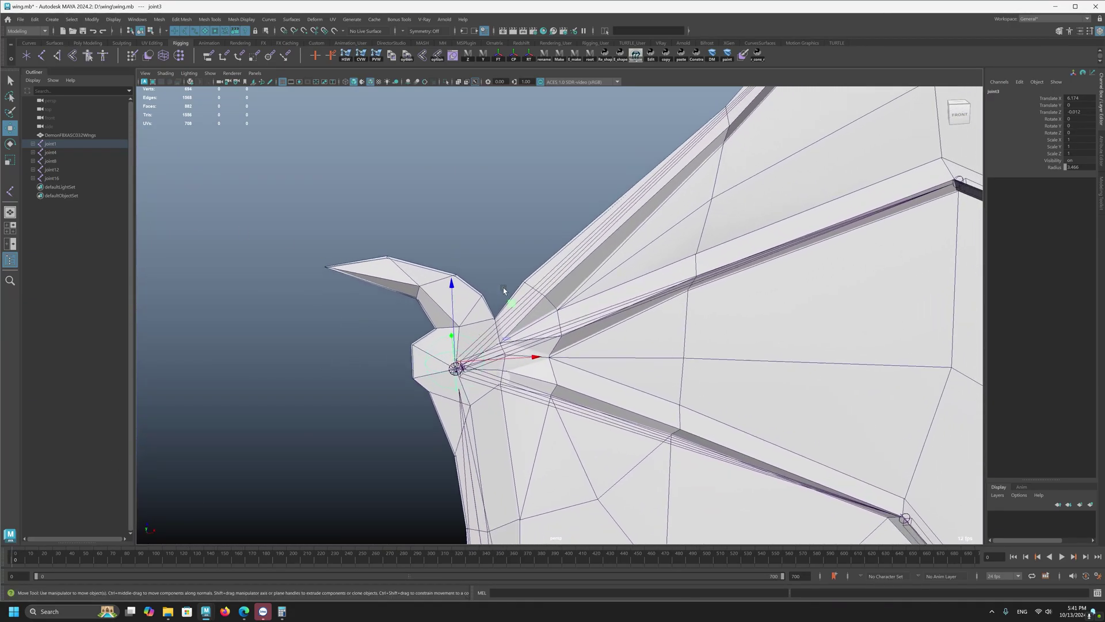
left_click(620, 196)
scroll(687, 283, "down", 3)
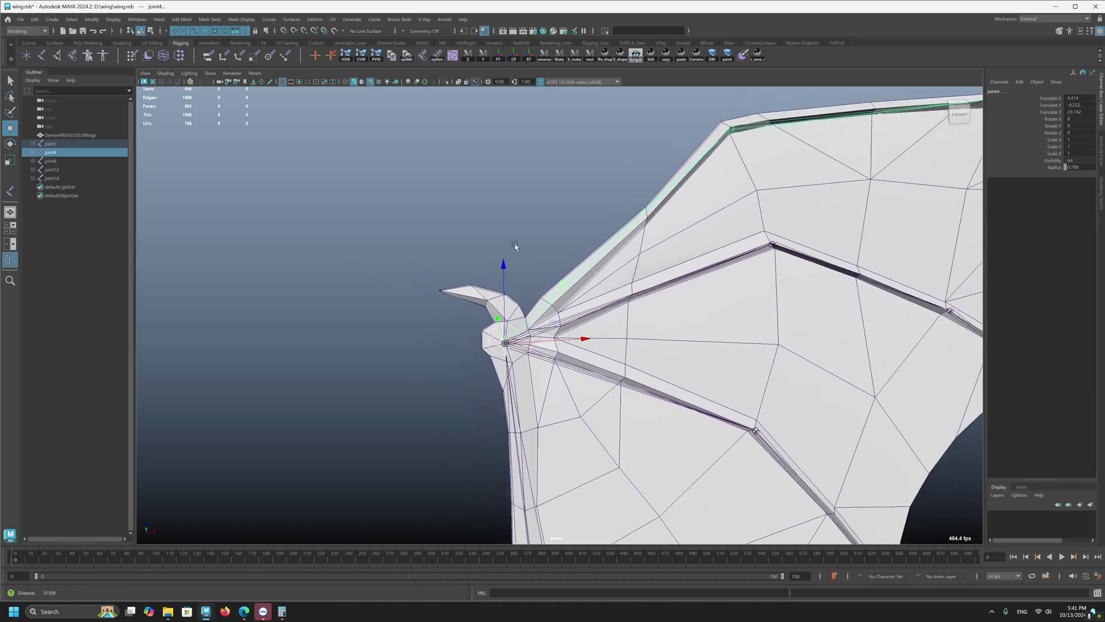
left_click(759, 55)
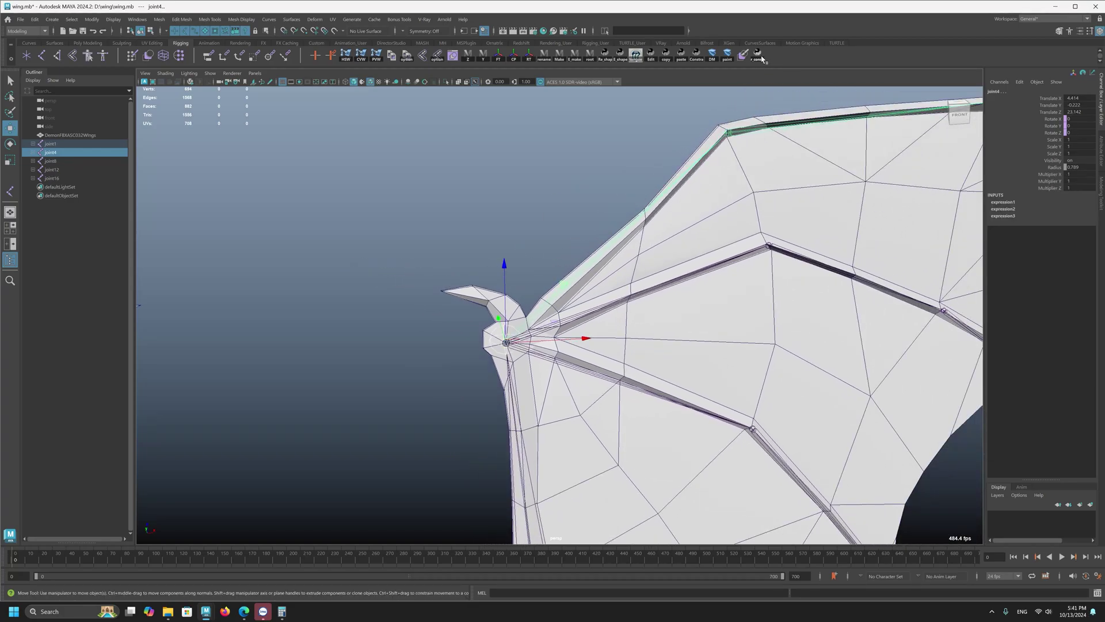
Link the second and third fingers' root joints to the same wrist joint with the multiplier script
left_click(627, 291)
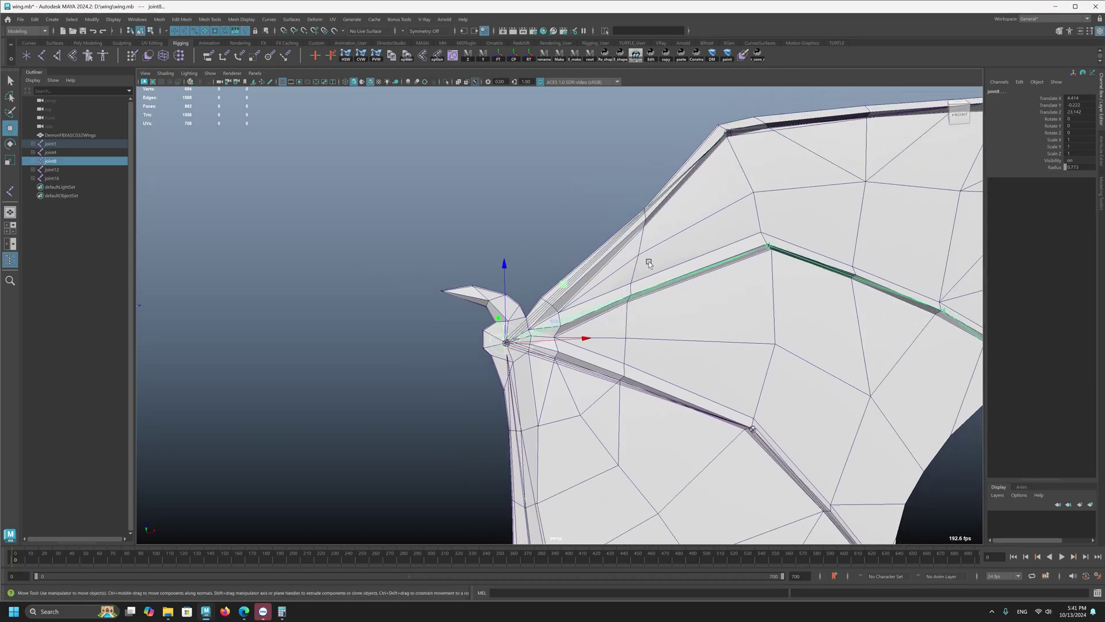
left_click(758, 55)
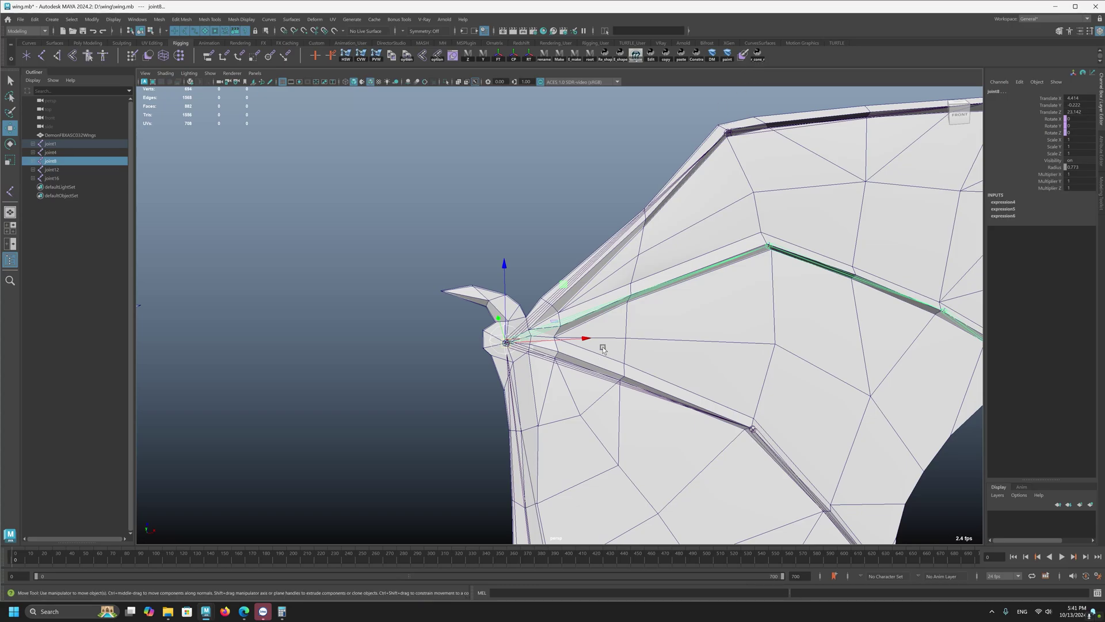
left_click(624, 318)
left_click(597, 360)
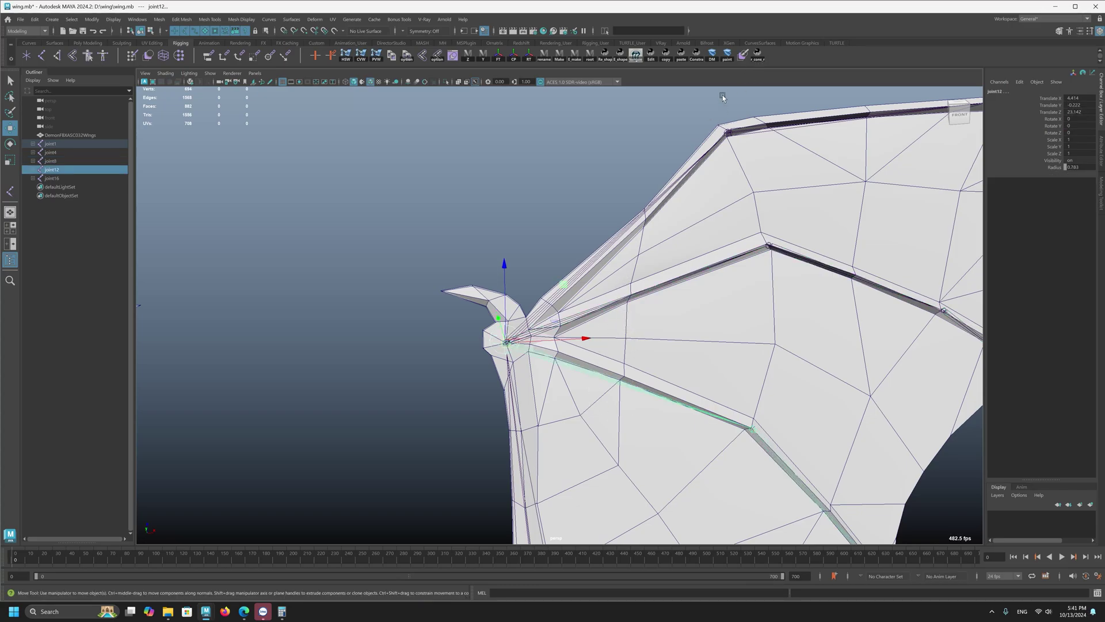
left_click(758, 55)
Test-rotate the arm chain's wrist joint to check how the linked fingers follow, and undo the rotation
middle_click_drag(434, 305, 464, 229, "alt")
left_click(464, 229)
left_click_drag(519, 240, 527, 263)
left_click(527, 263)
key("e")
left_click_drag(598, 237, 491, 347)
key("ctrl+z")
key("ctrl+z")
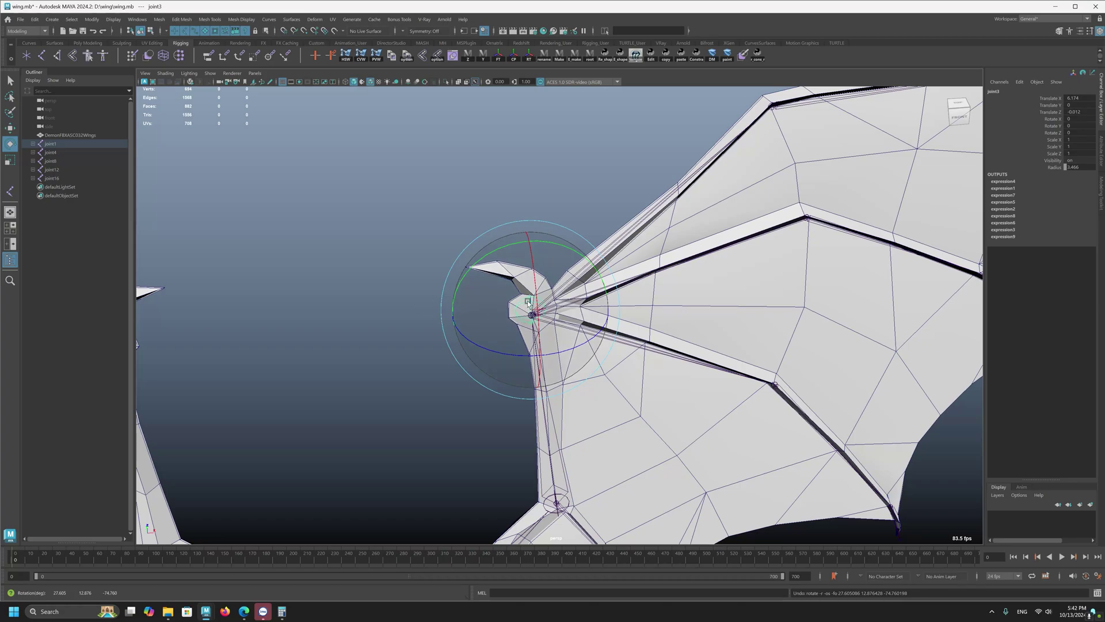
middle_click_drag(506, 319, 512, 246, "alt")
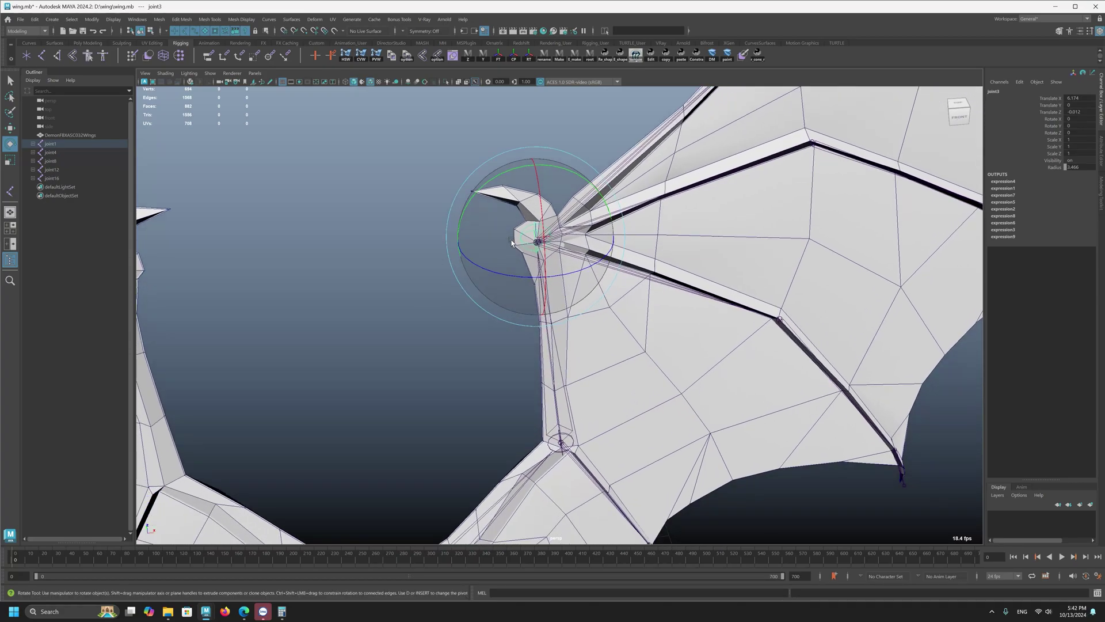
scroll(630, 291, "up", 1)
key("w")
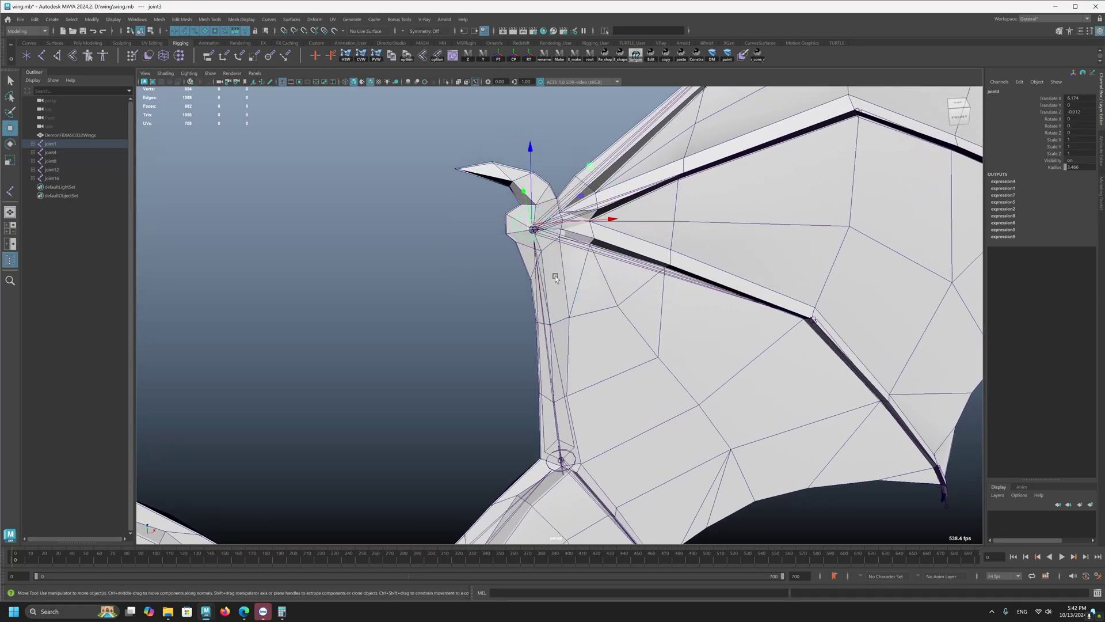
middle_click_drag(516, 309, 473, 363, "alt")
right_click_drag(489, 287, 548, 245, "alt")
key("e")
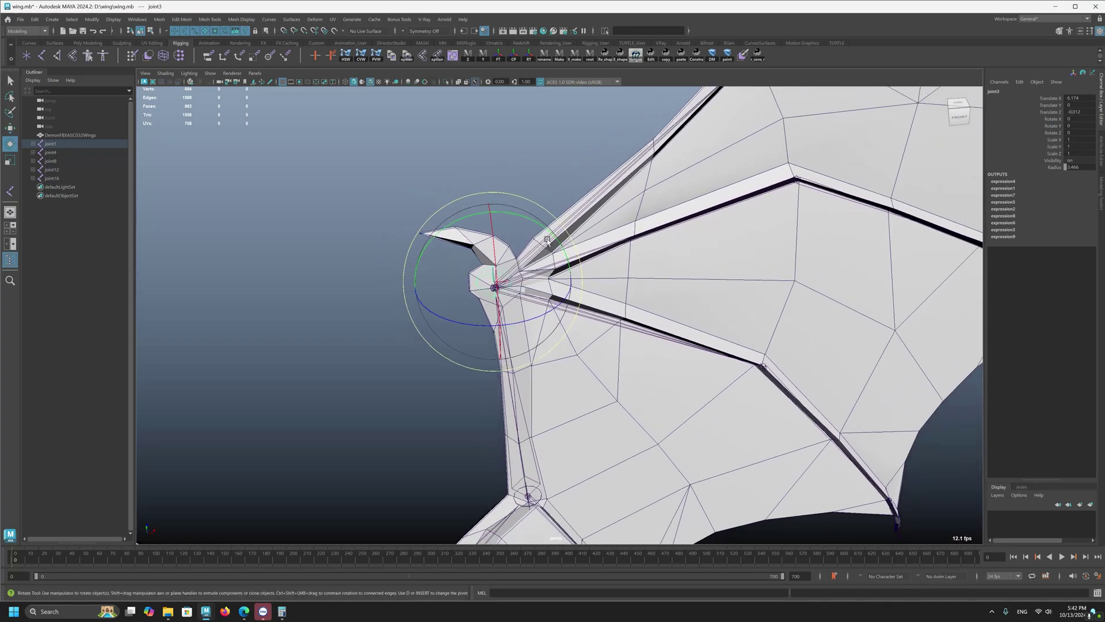
Rotate the arm chain's wrist joint about 90.6 degrees around Y in the front view to fold the fingers downward
left_click_drag(533, 337, 563, 300, "alt")
scroll(535, 275, "down", 2)
key("space")
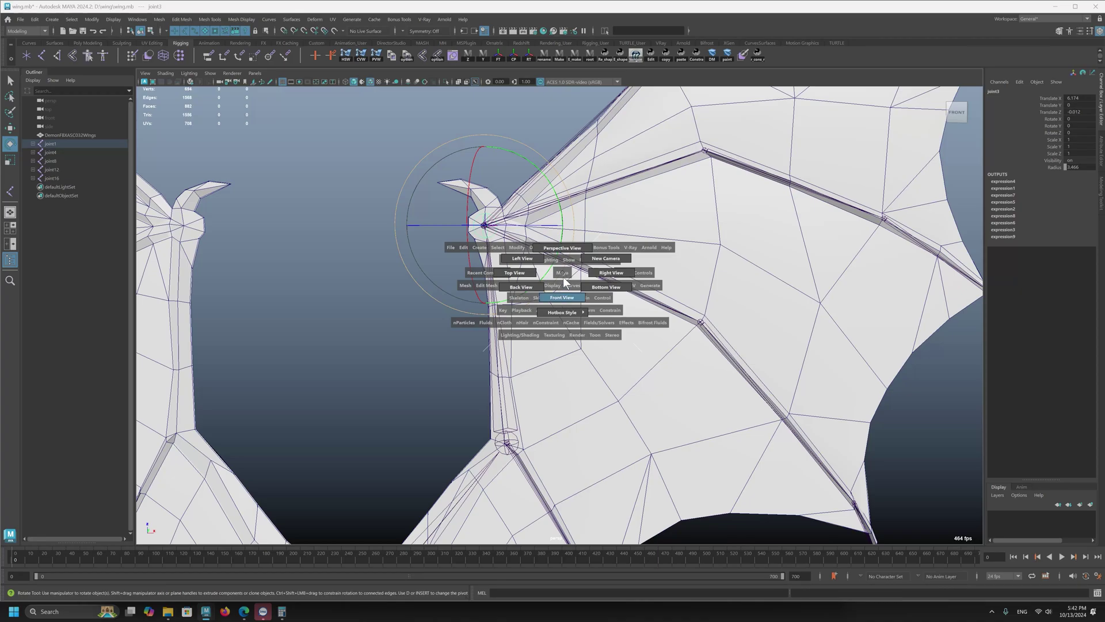
key("space")
left_click_drag(563, 277, 568, 285)
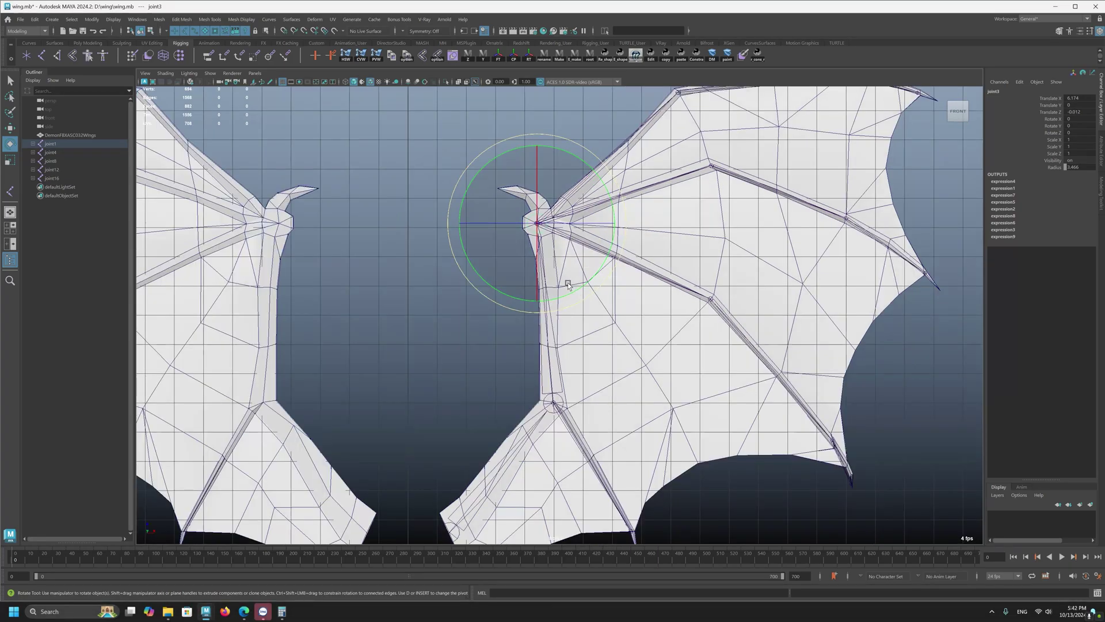
scroll(603, 237, "down", 1)
middle_click_drag(597, 187, 595, 206, "alt")
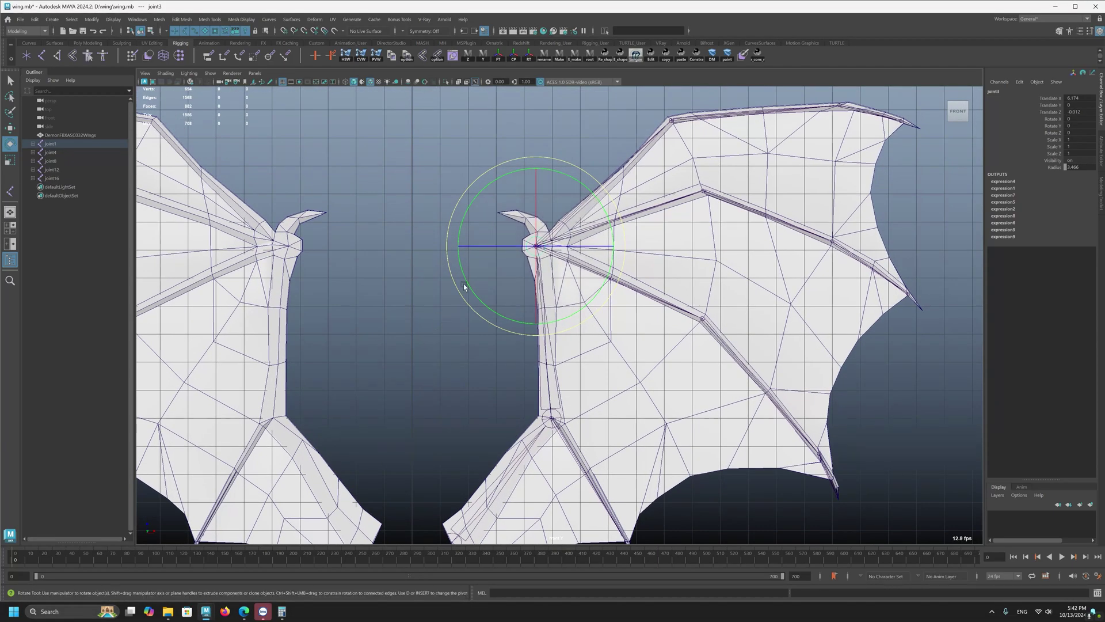
middle_click_drag(432, 262, 402, 303, "alt")
right_click_drag(403, 304, 434, 340, "alt")
middle_click_drag(568, 311, 562, 300, "alt")
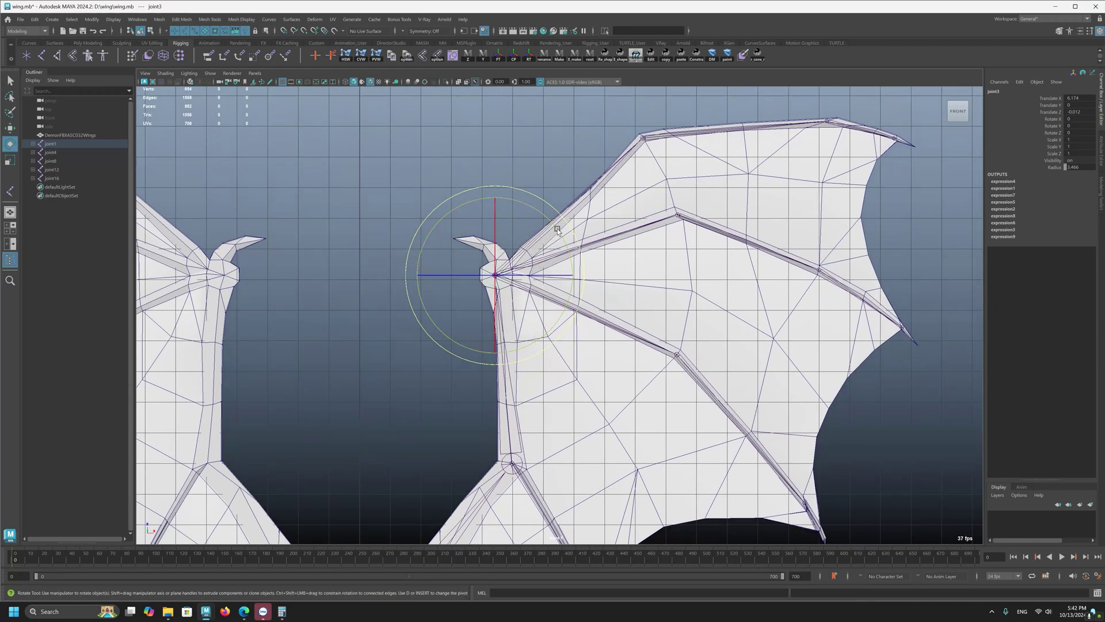
left_click_drag(557, 229, 544, 325)
middle_click_drag(410, 440, 397, 350, "alt")
right_click_drag(397, 349, 436, 333, "alt")
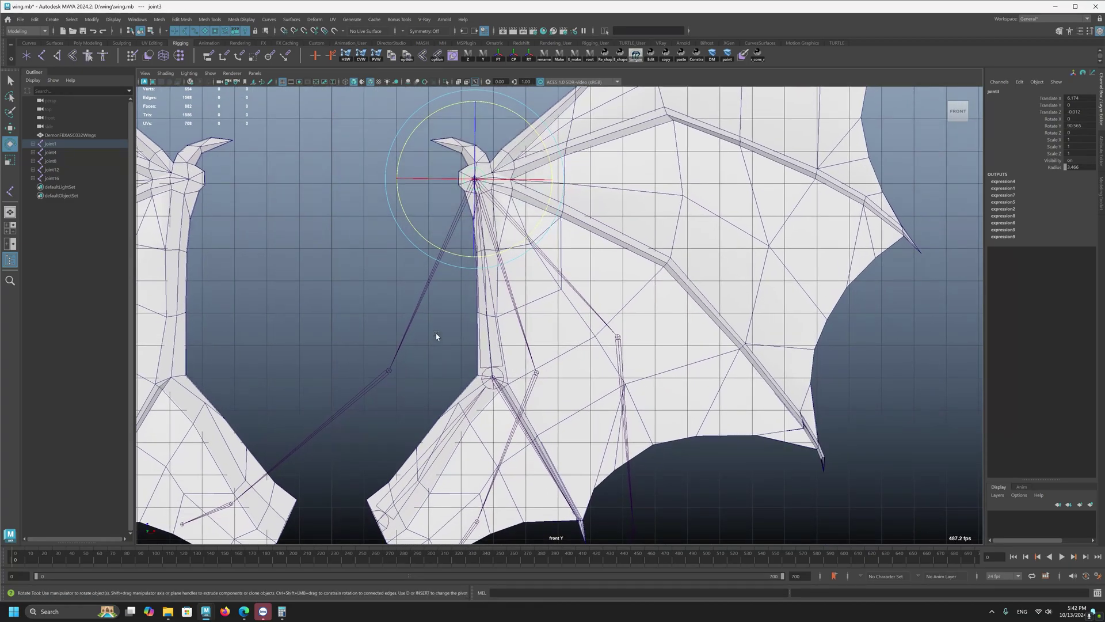
Set Multiplier Y to 0.9 on the uppermost finger's root joint and to 0.8 on the second finger's root joint
left_click_drag(437, 333, 352, 305)
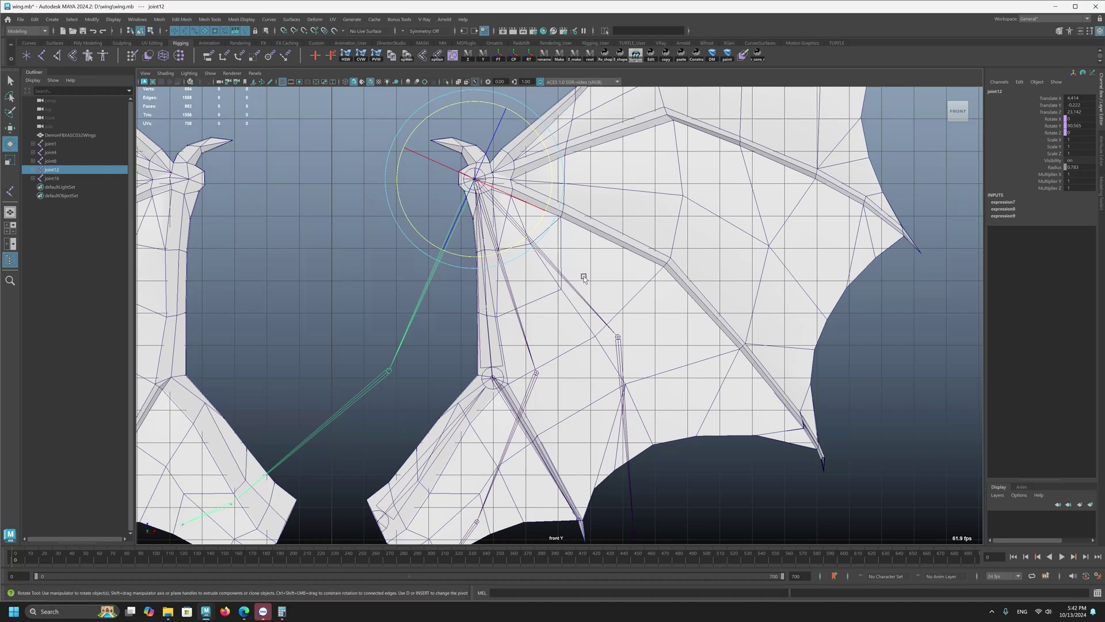
left_click(582, 316)
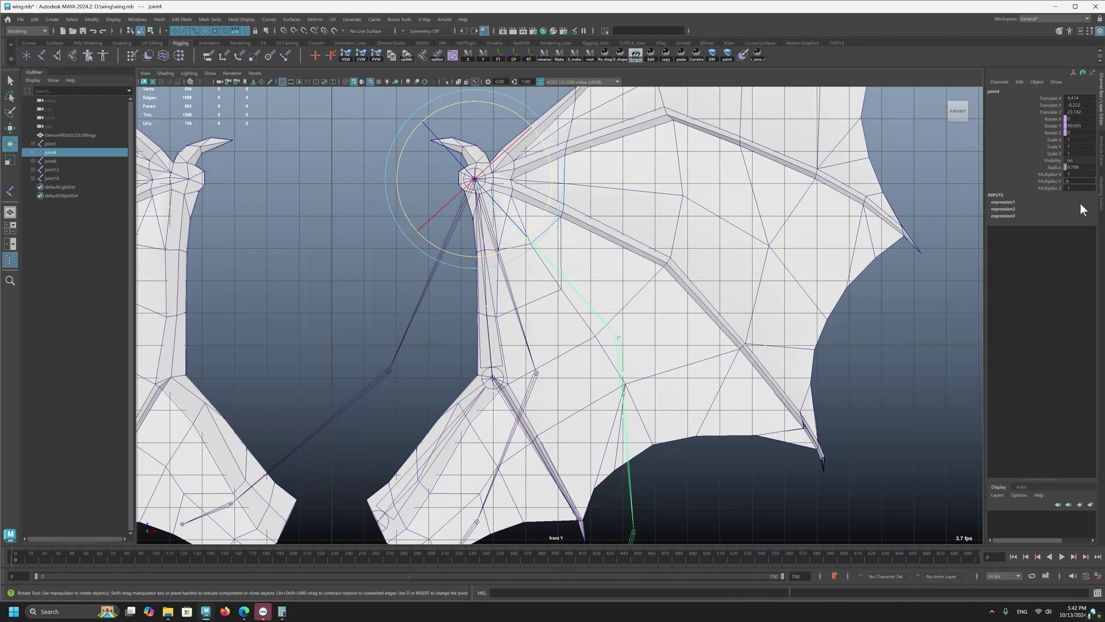
key("Return")
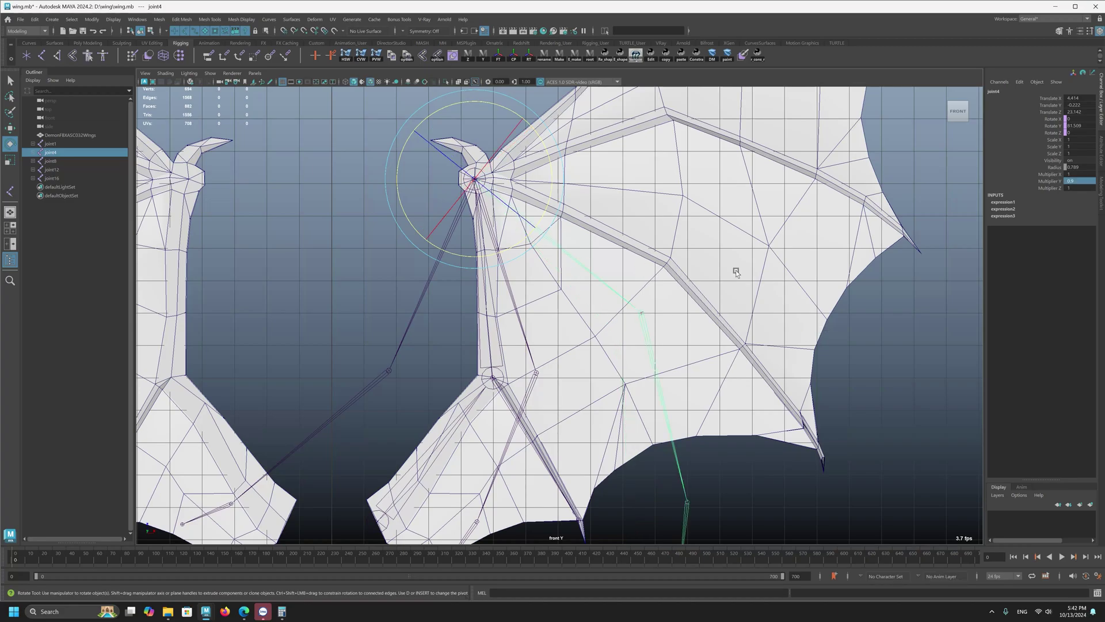
left_click(520, 340)
double_click(1070, 182)
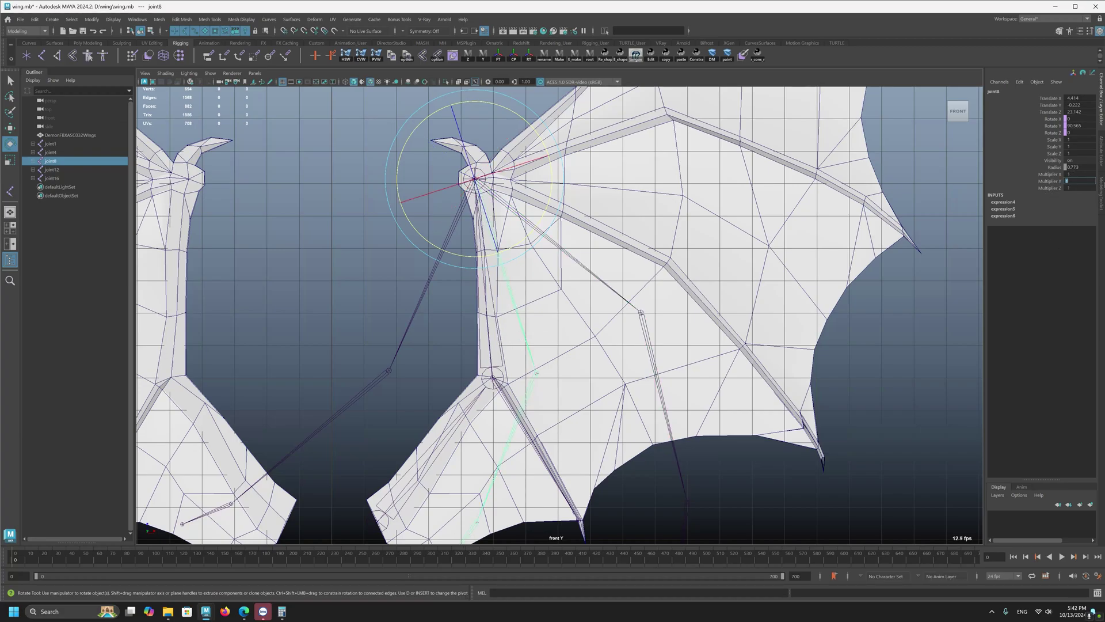
key("Return")
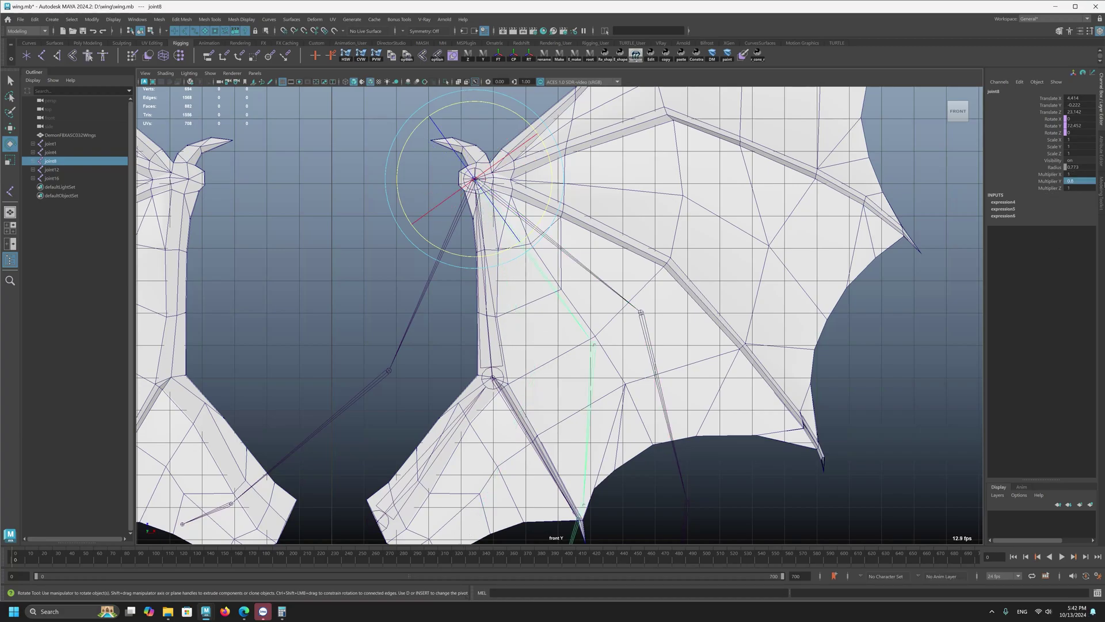
Set Multiplier Y to 0.7 on the third finger's root joint
left_click(415, 314)
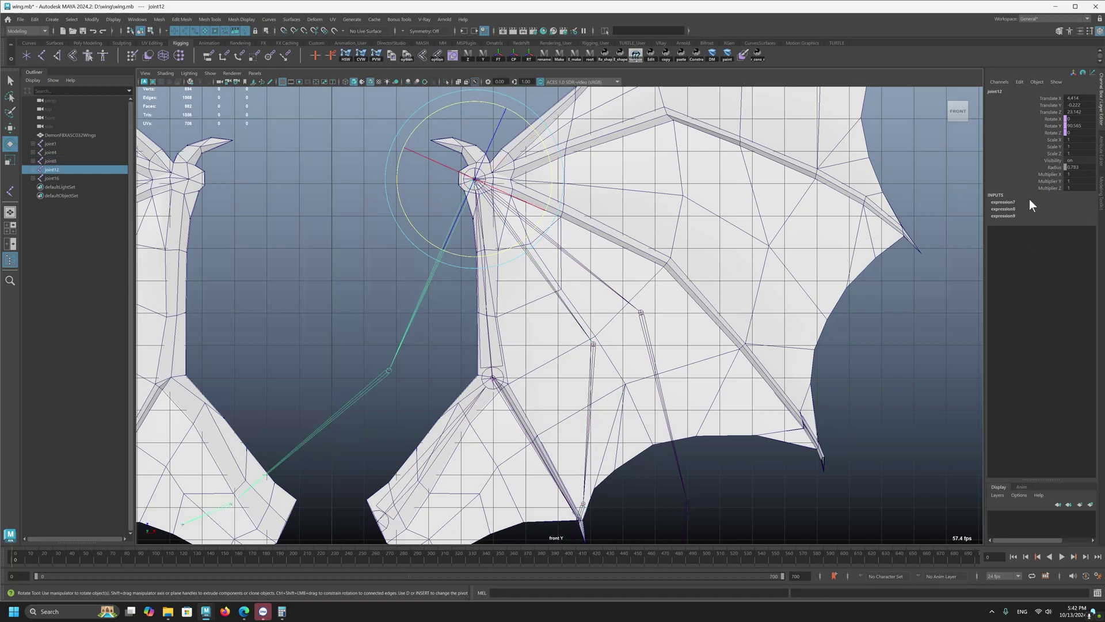
double_click(1074, 181)
type(".7")
key("Return")
right_click_drag(561, 356, 496, 337, "alt")
middle_click_drag(496, 336, 497, 315, "alt")
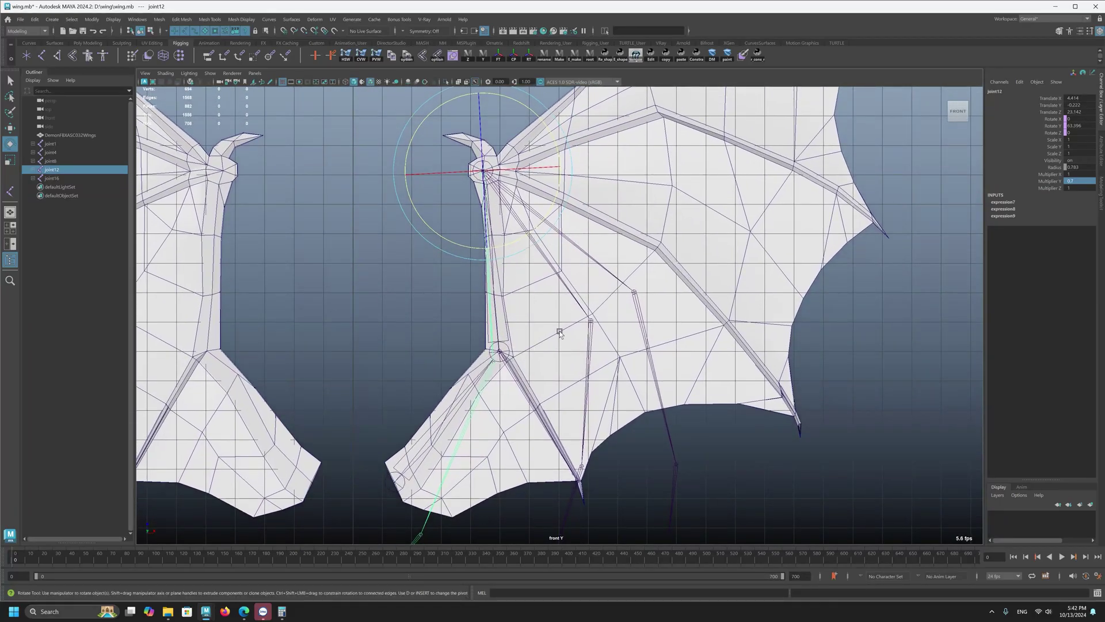
Set Multiplier Y to 0.5 on the third finger's root joint
left_click(1058, 180)
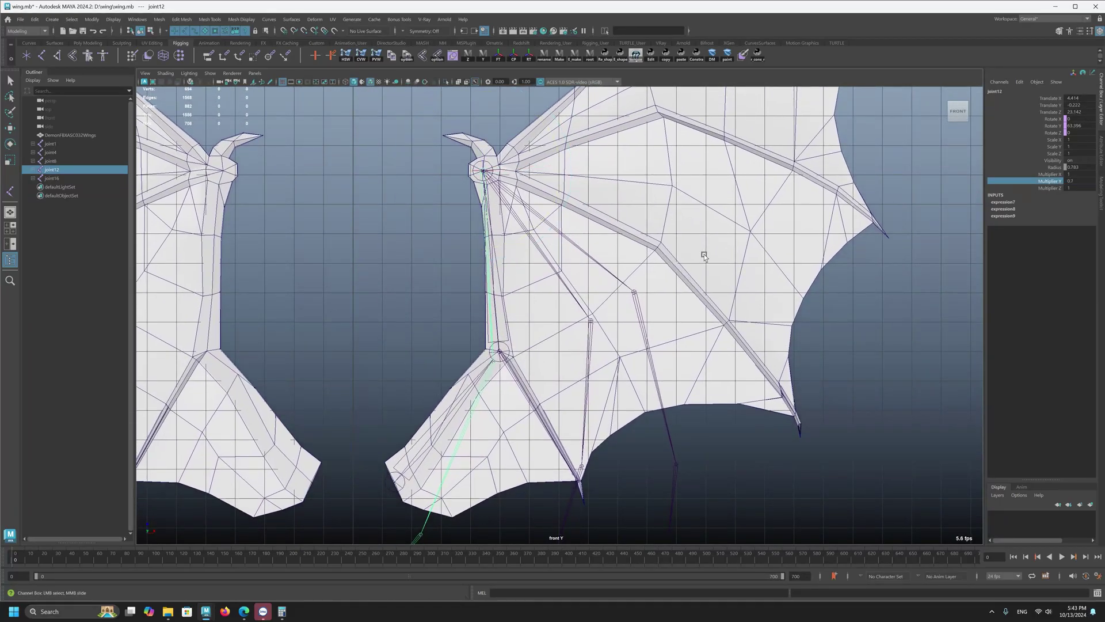
middle_click_drag(702, 253, 701, 253)
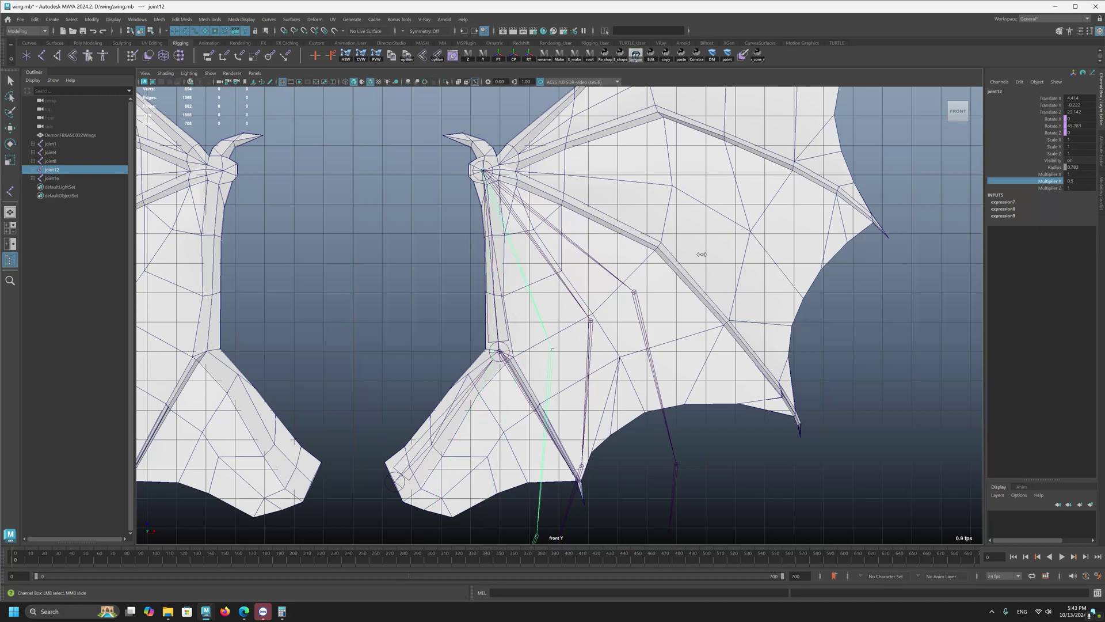
Test-rotate the arm chain's wrist joint to check the finger folding, and reset its Rotate Y to 0
left_click(485, 165)
key("e")
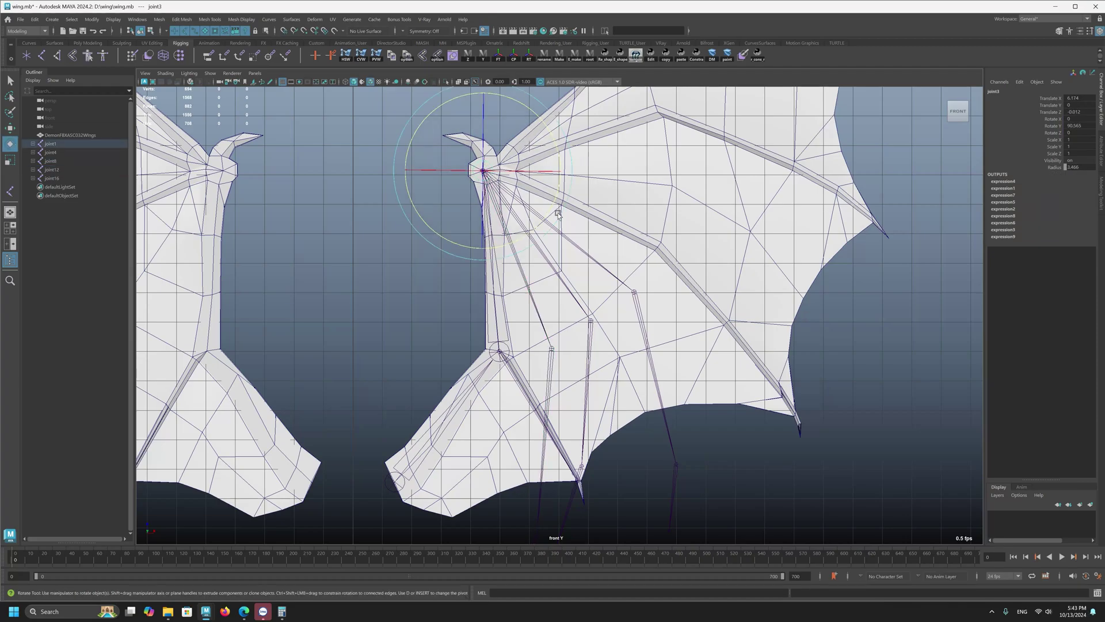
mouse_move(554, 197)
left_mouse_down()
mouse_move(542, 221)
mouse_move(551, 204)
left_mouse_up()
left_click_drag(534, 231, 526, 237)
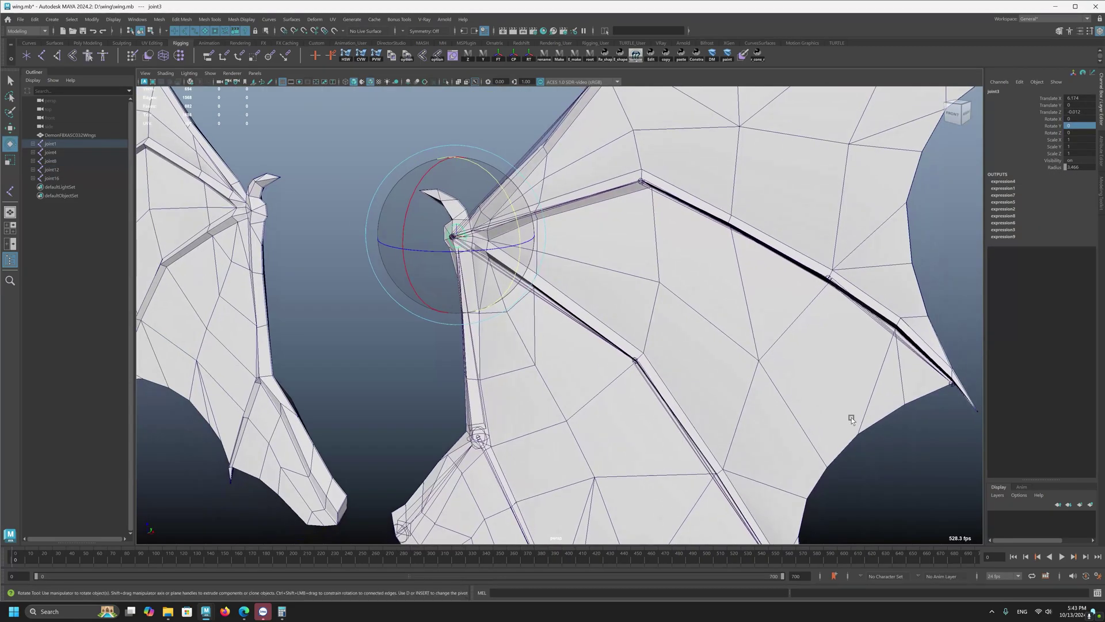
Rename the arm chain's root joint as controller_joint
right_click_drag(772, 405, 673, 313, "alt")
scroll(553, 462, "up", 2)
left_click(483, 448)
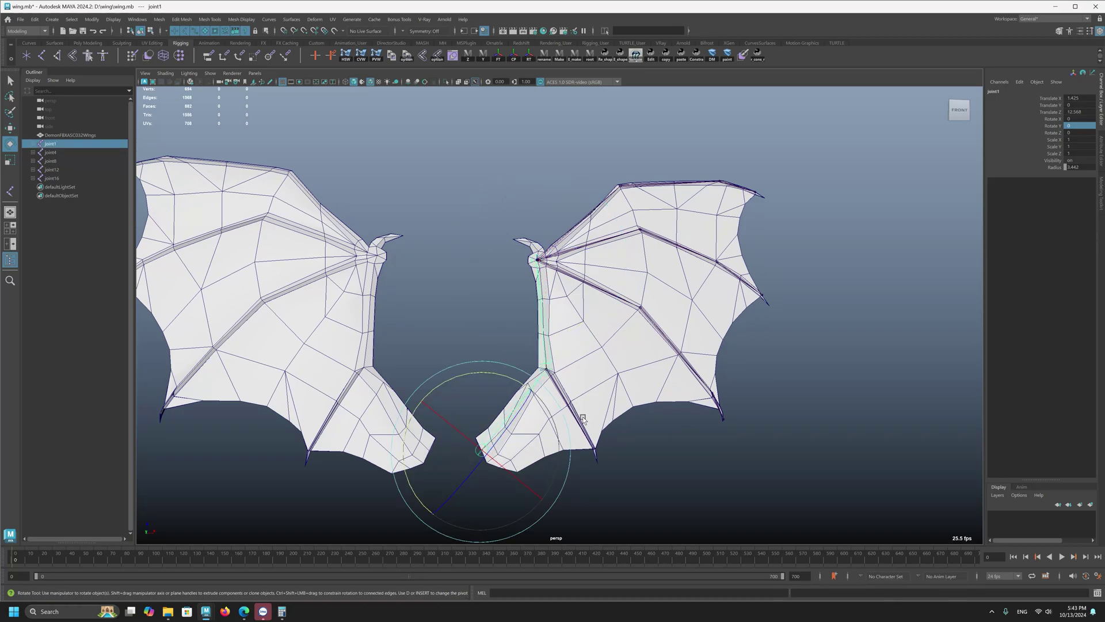
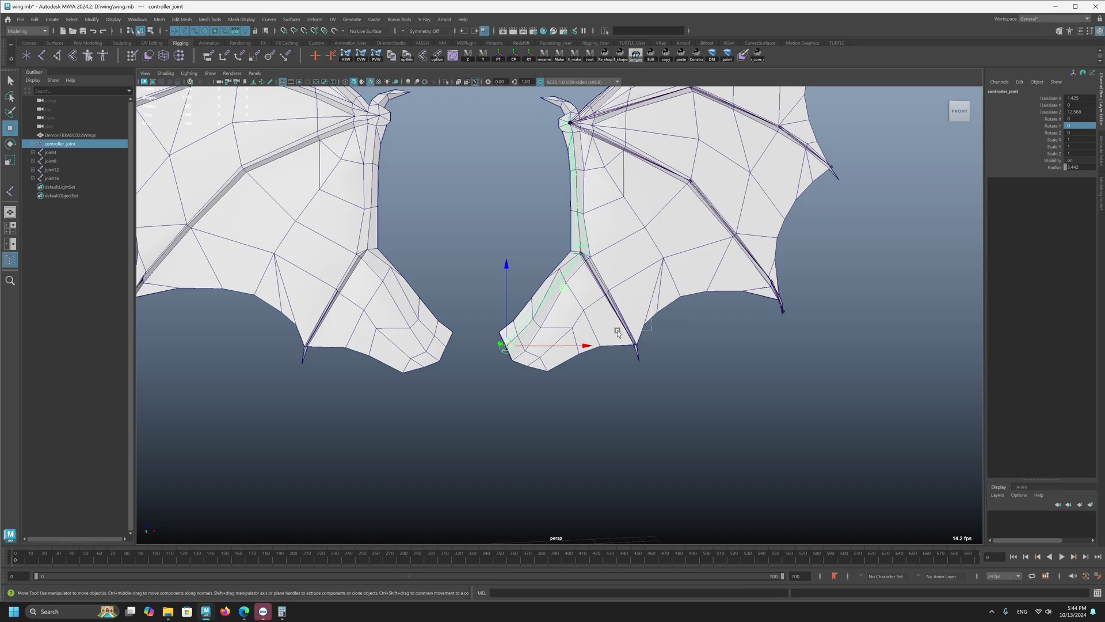
Select the root joints of the spur chain and the three finger chains together
middle_click_drag(712, 308, 708, 330, "alt")
middle_click_drag(495, 174, 470, 218, "alt")
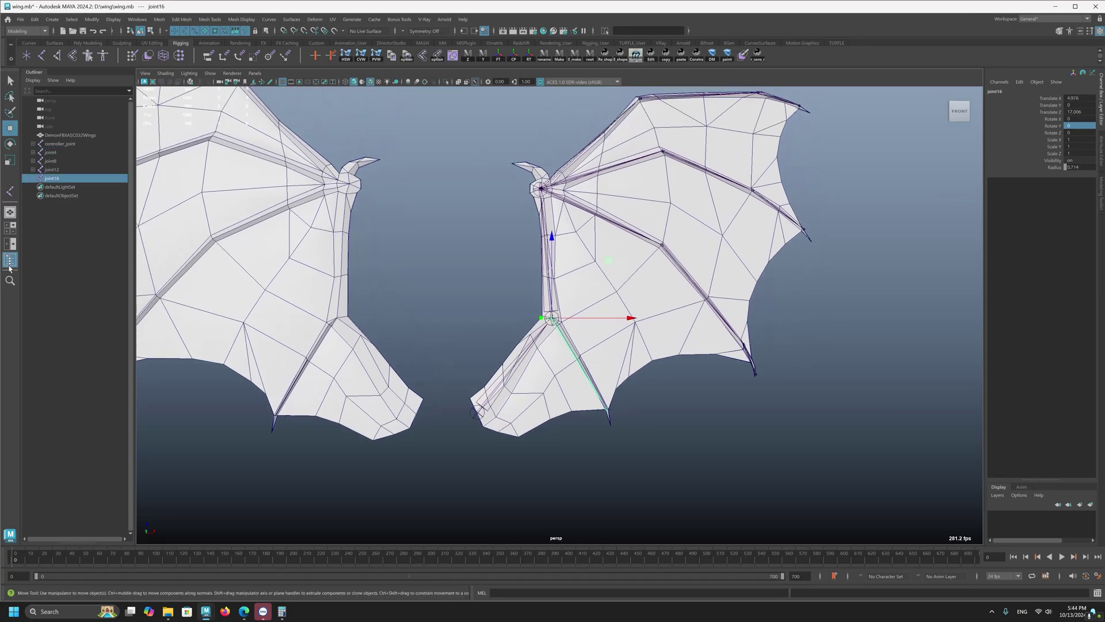
left_click(50, 169, "ctrl")
left_click(49, 161, "ctrl")
left_click(56, 153, "ctrl")
middle_click_drag(586, 428, 586, 400, "alt")
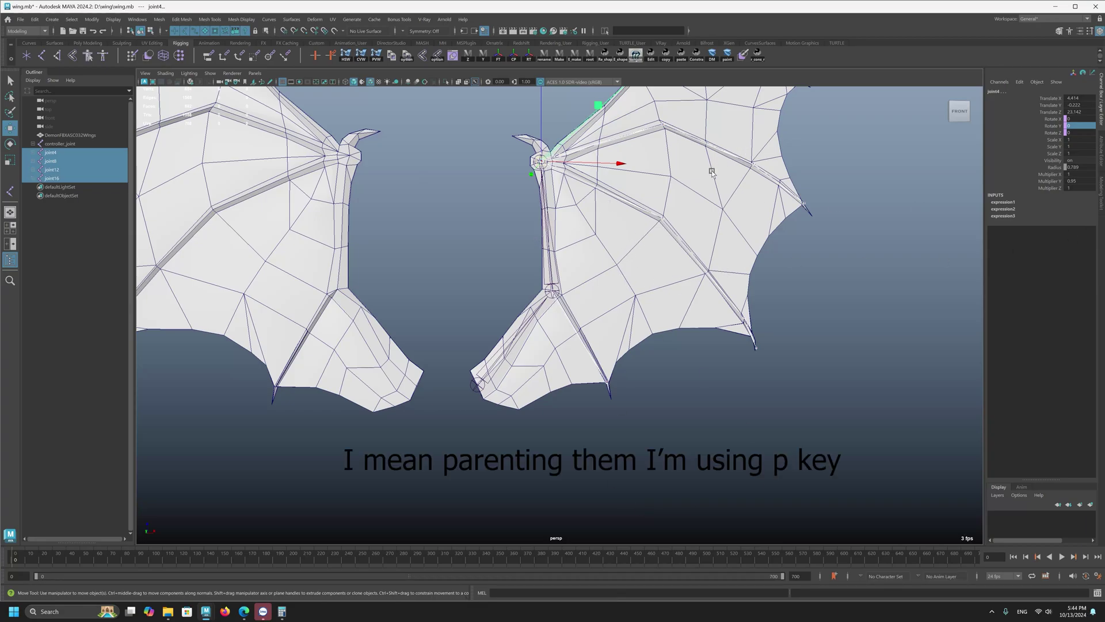
left_click_drag(501, 406, 516, 400, "alt")
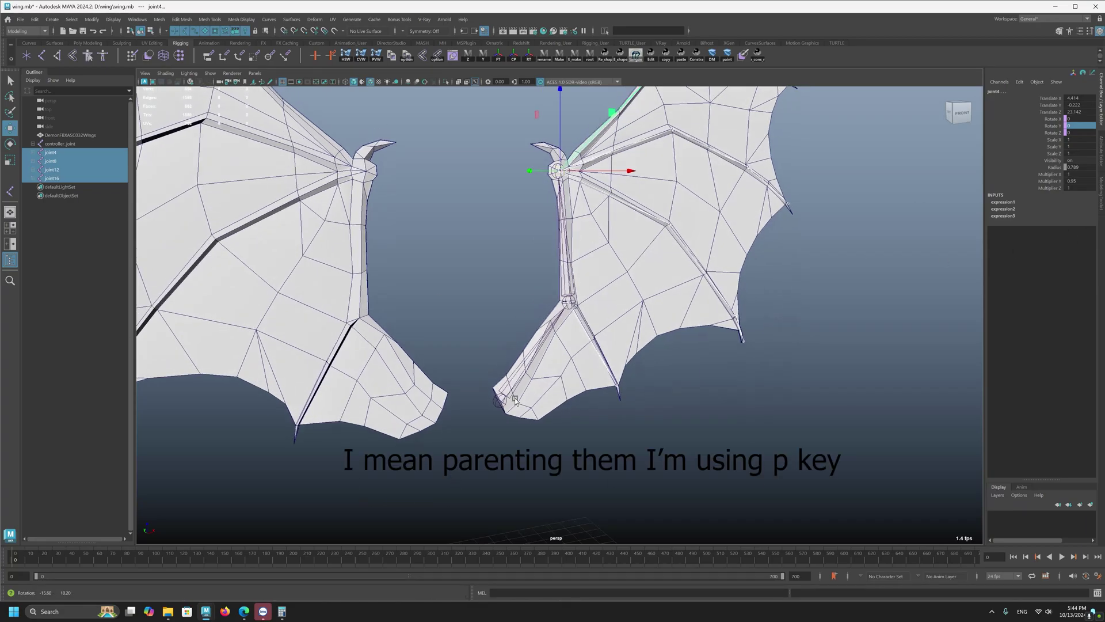
right_click_drag(423, 212, 436, 315, "alt")
middle_click_drag(437, 316, 422, 358, "alt")
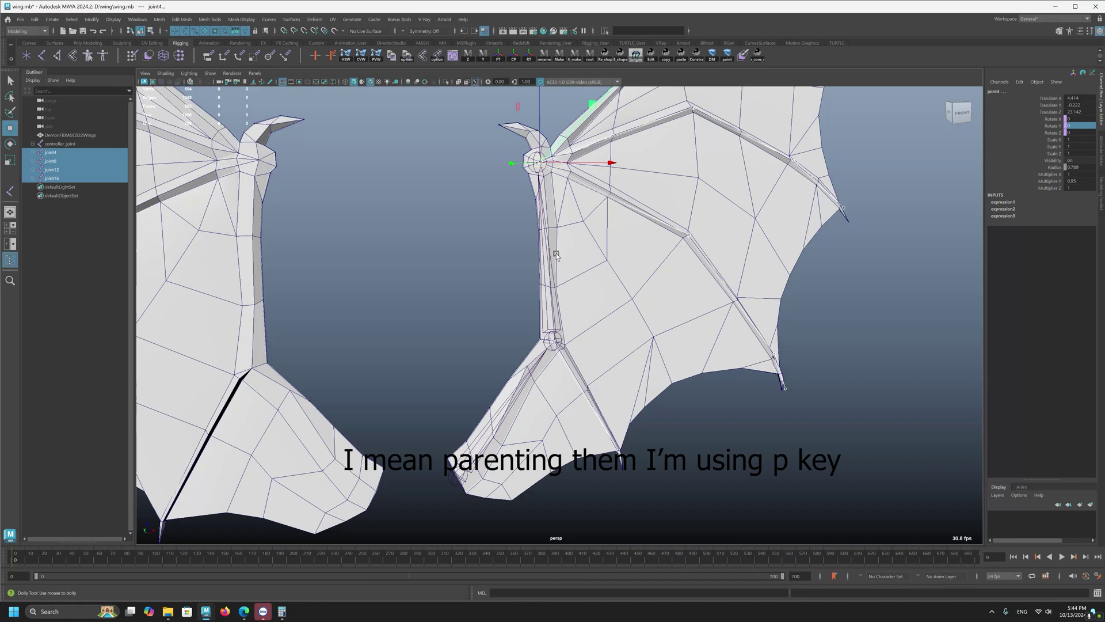
middle_click_drag(511, 218, 503, 375, "alt")
Parent the root joints of the three finger chains under the arm chain's wrist joint
key("q")
scroll(559, 276, "up", 2)
left_click(598, 246)
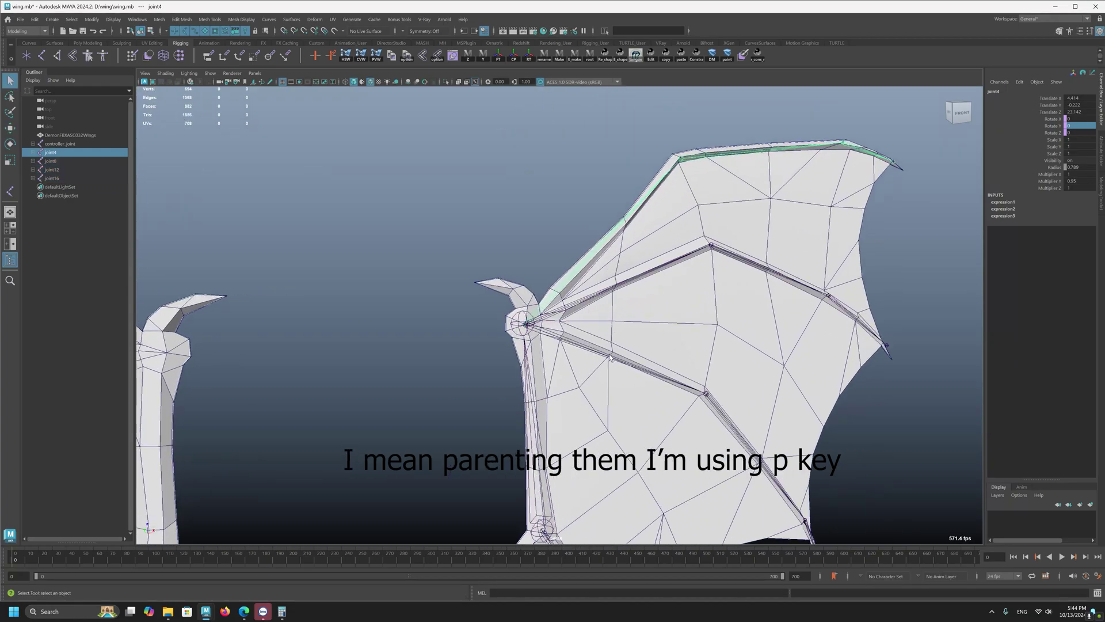
left_click(609, 356, "shift")
left_click(585, 298, "shift")
left_click(516, 324, "shift")
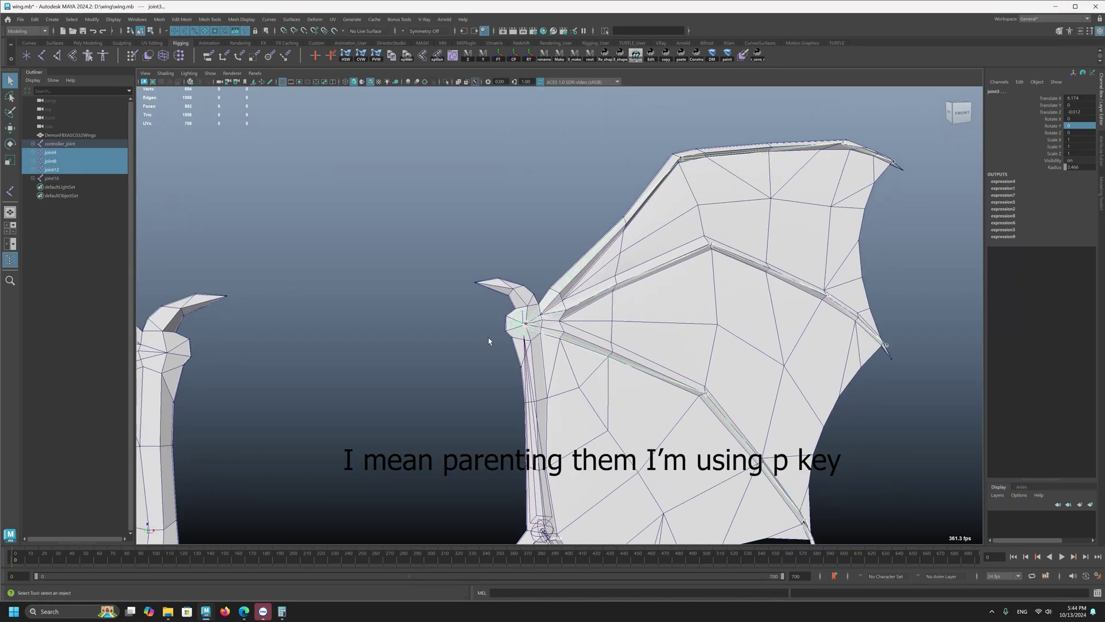
key("p")
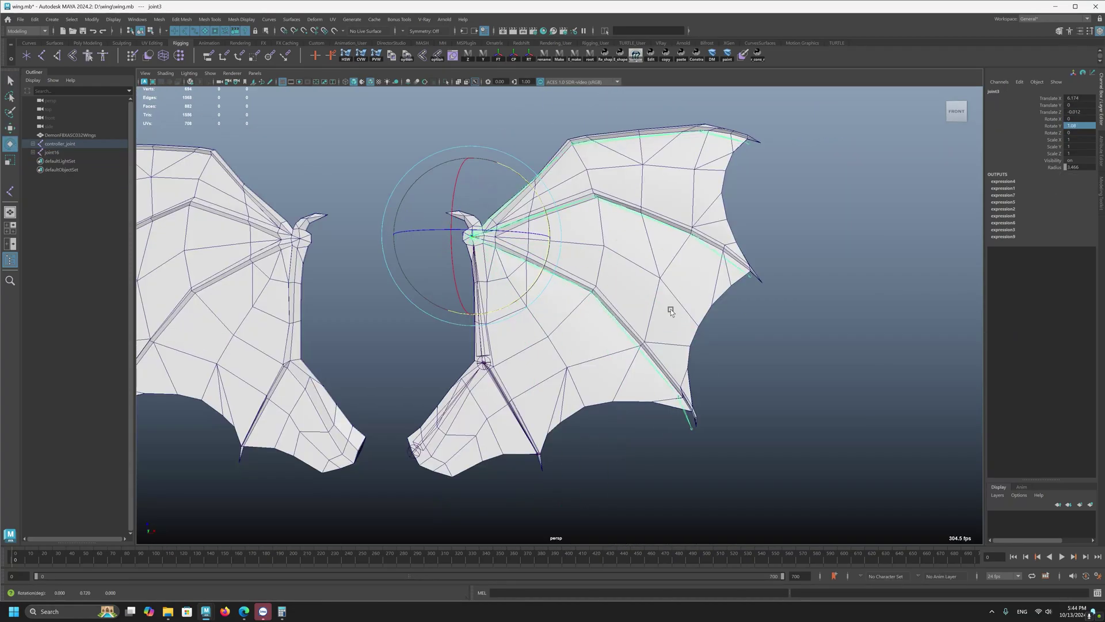
Test-rotate the wrist joint around Y with the parented fingers, undo the rotation and inspect the wing in the side view
middle_click_drag(671, 311, 673, 357)
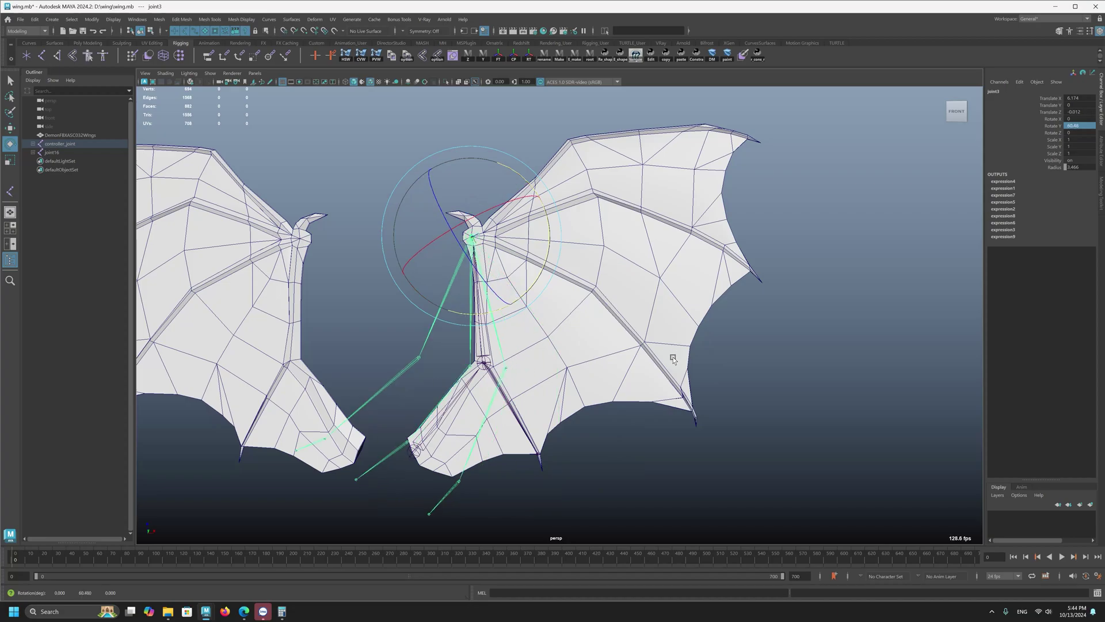
key("ctrl+z")
middle_click_drag(435, 272, 451, 323, "alt")
key("space")
left_click_drag(451, 296, 611, 316)
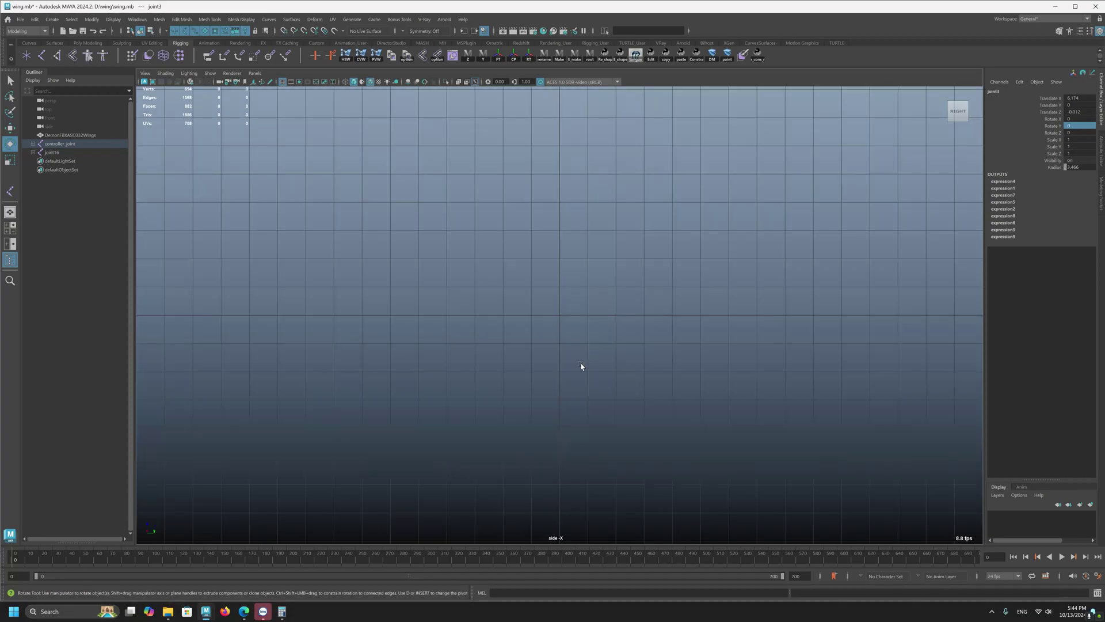
key("f")
key("space")
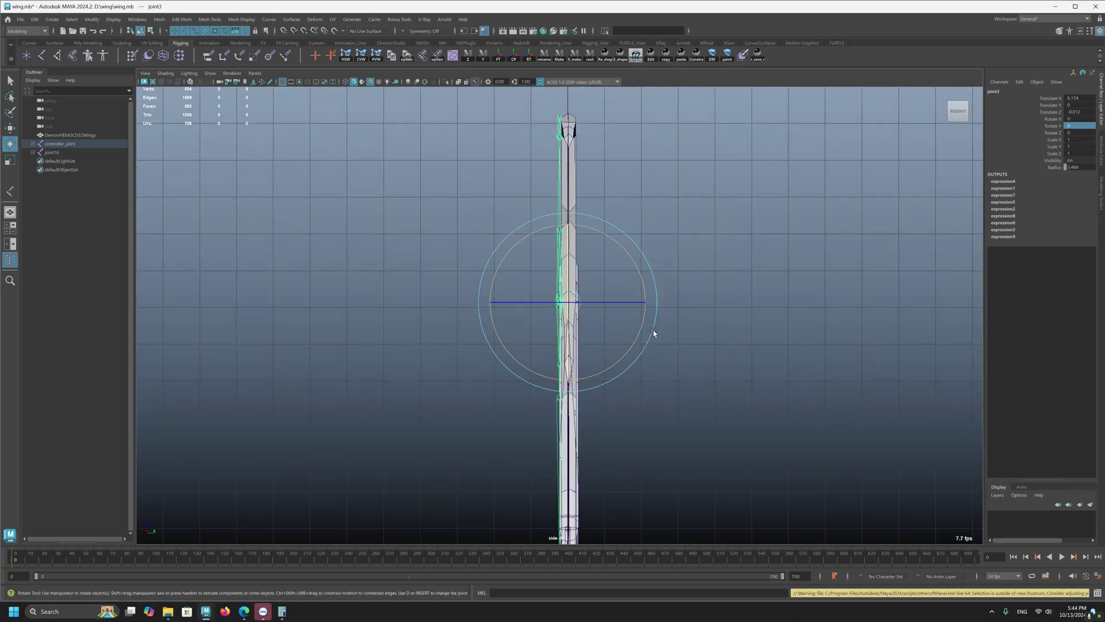
Rotate the wrist joint about 57.8 degrees around Y in the front view to fold the parented fingers downward
key("space")
left_click_drag(637, 248, 635, 275)
scroll(507, 190, "up", 6)
key("w")
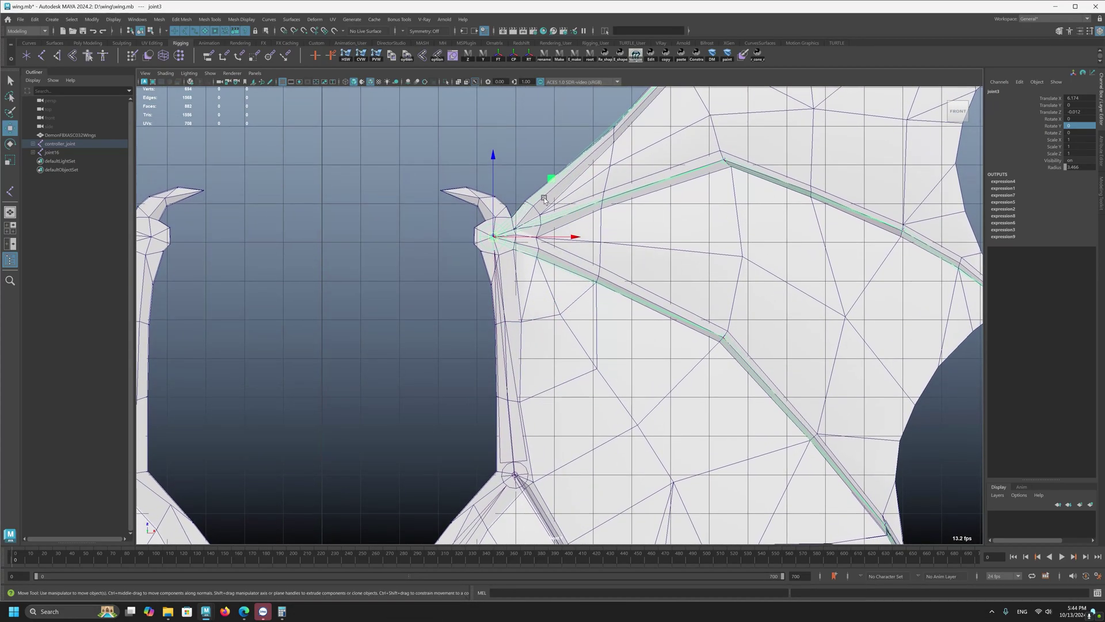
key("e")
left_click_drag(556, 191, 571, 268)
middle_click_drag(533, 321, 548, 272, "alt")
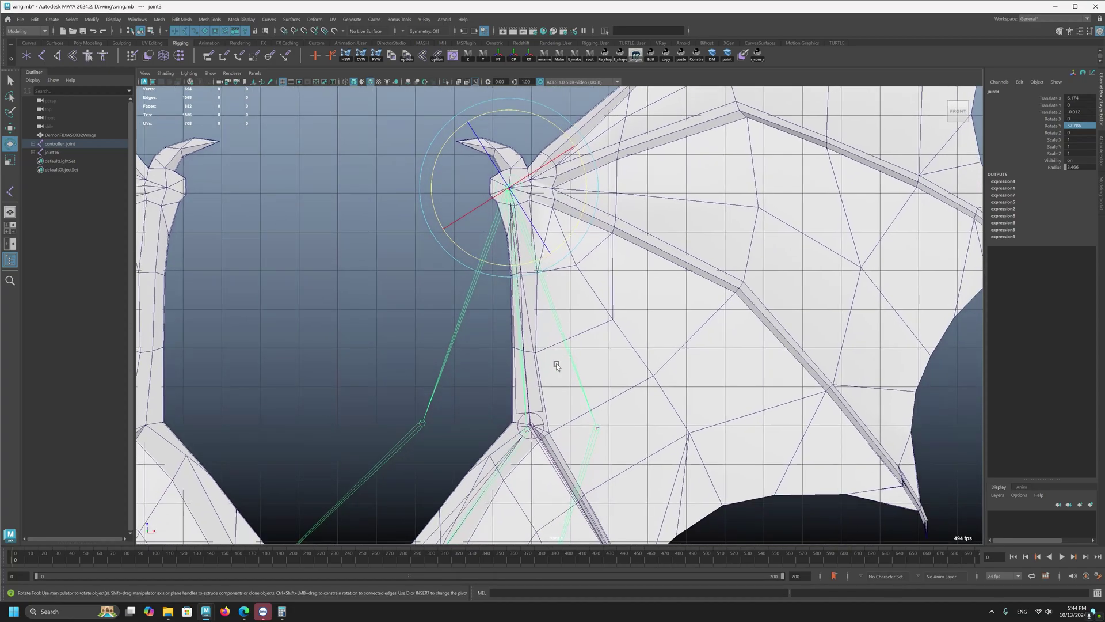
Try Multiplier Y at 0.1 on the third finger's root joint, and undo the change
key("Down")
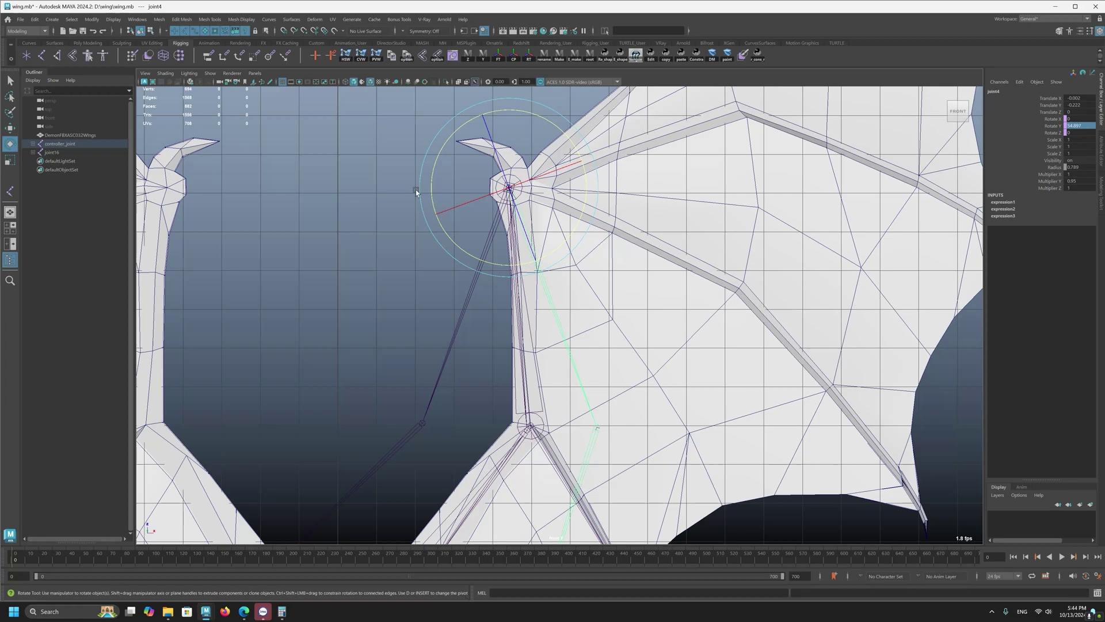
left_click(453, 345)
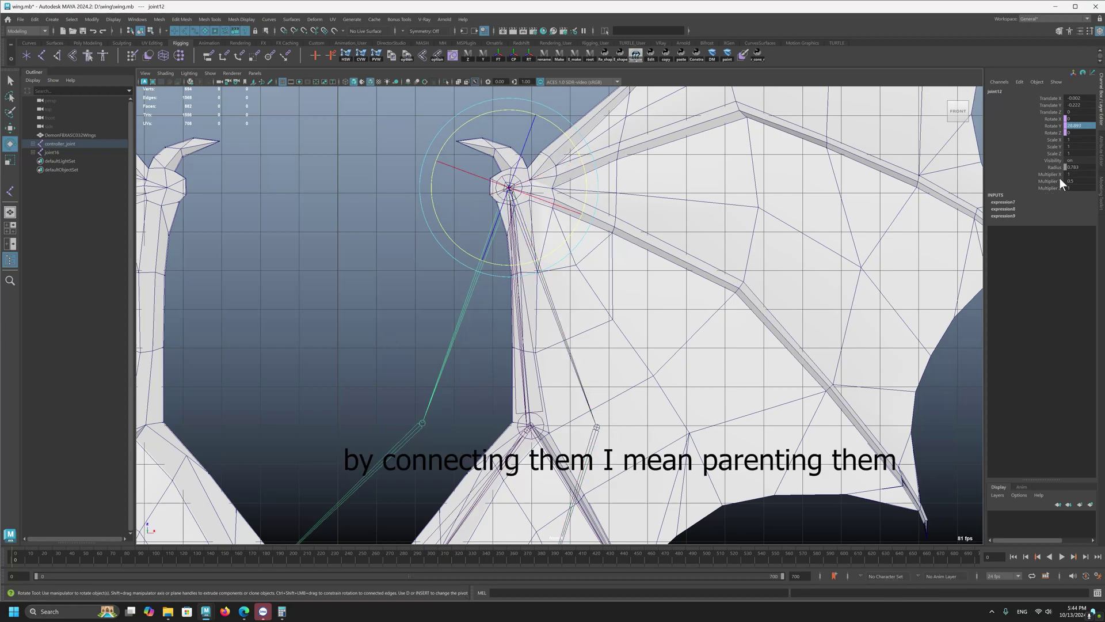
left_click(1060, 181)
middle_click_drag(512, 260, 510, 260)
left_click(529, 387)
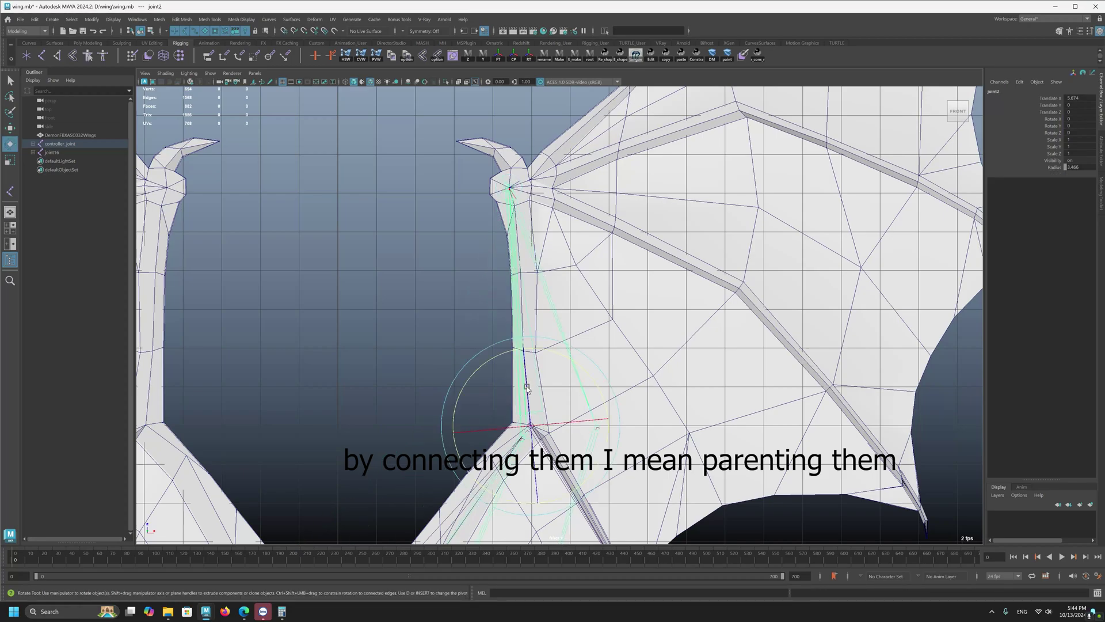
key("ctrl+z")
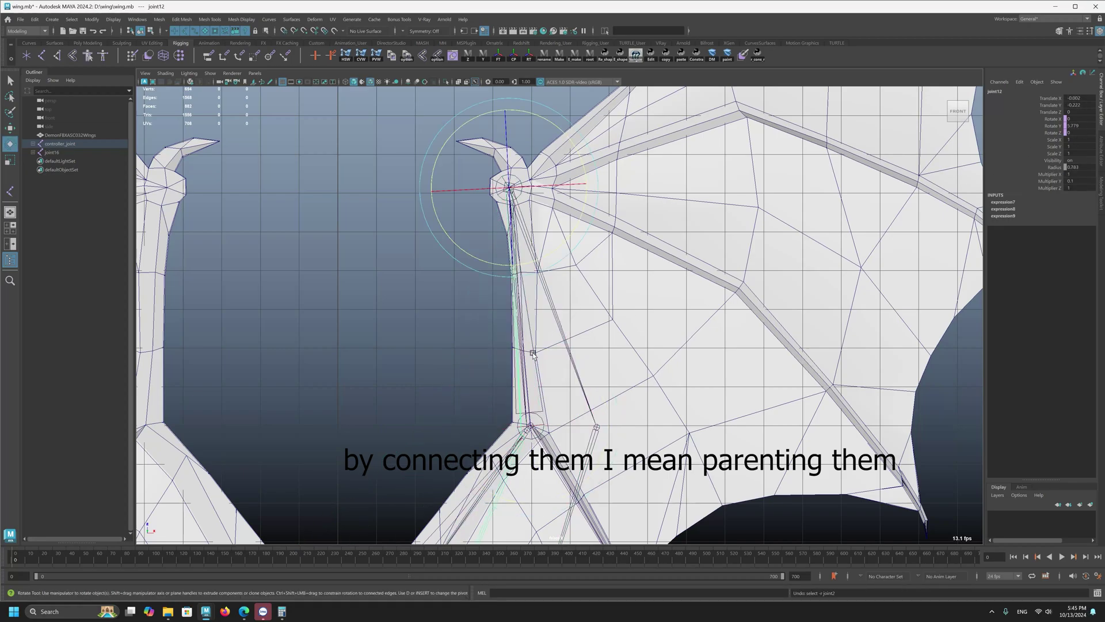
left_click(528, 397)
right_click_drag(442, 323, 452, 379, "alt")
middle_click_drag(452, 379, 461, 323, "alt")
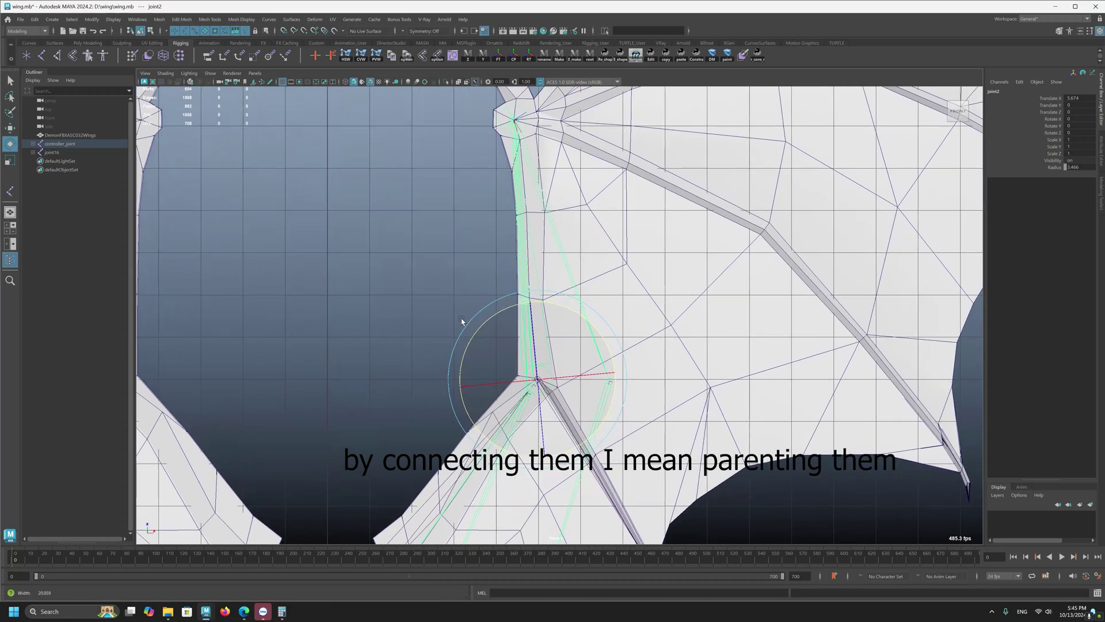
key("ctrl+z")
key("ctrl+z")
key("ctrl+z")
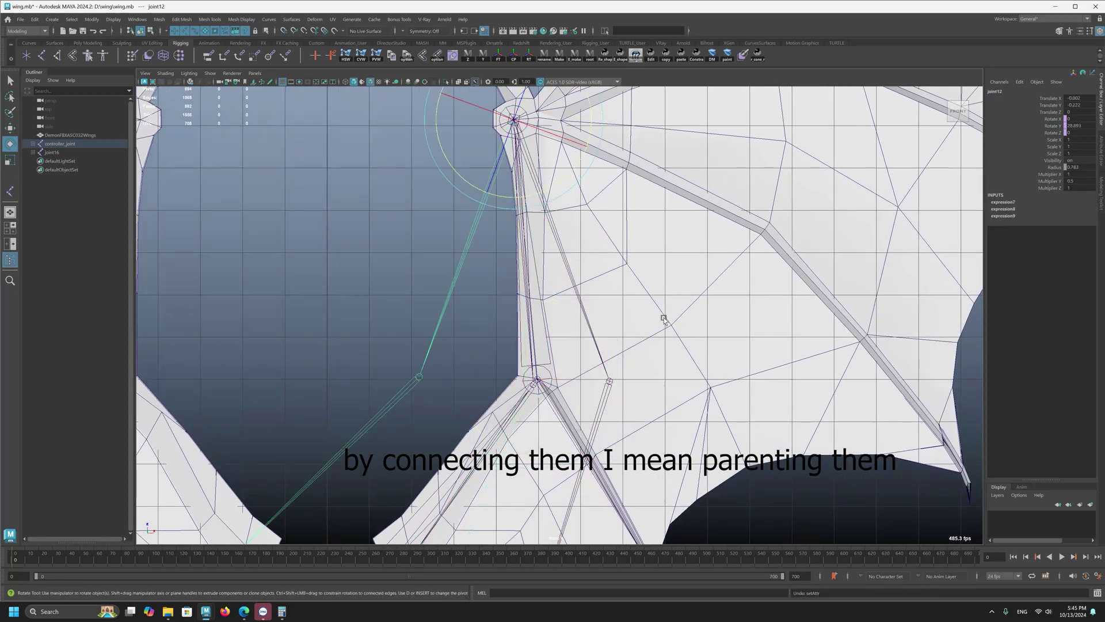
Adjust the wrist joint's Y rotation to about 54.8 degrees and set Multiplier Y to 0.1 on the third finger's root joint
left_click(531, 199)
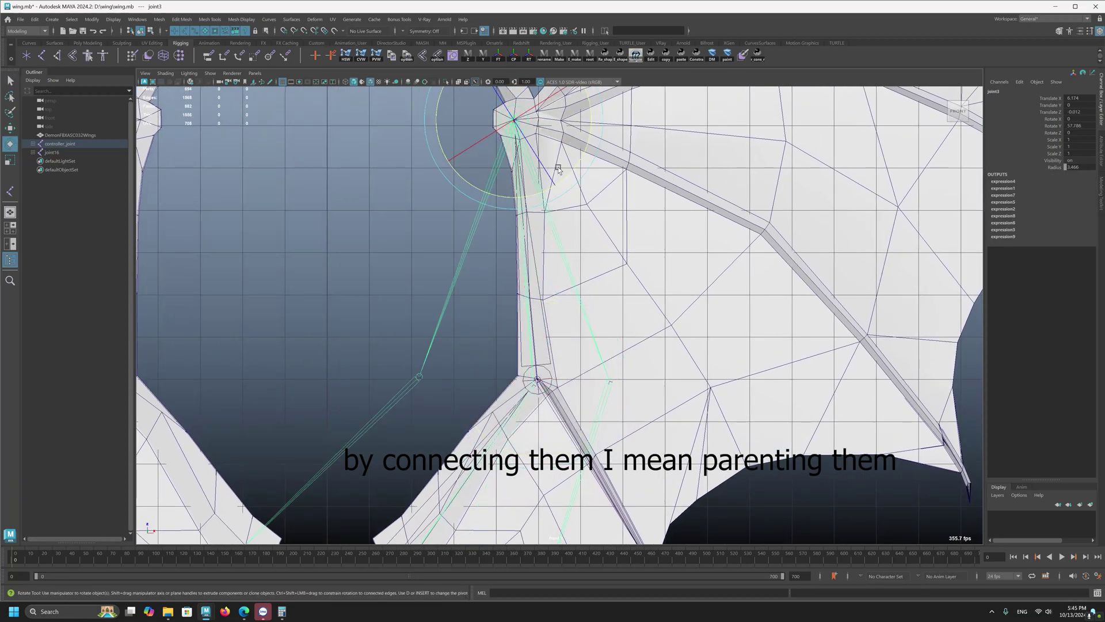
left_click_drag(530, 199, 534, 196)
left_click(600, 345)
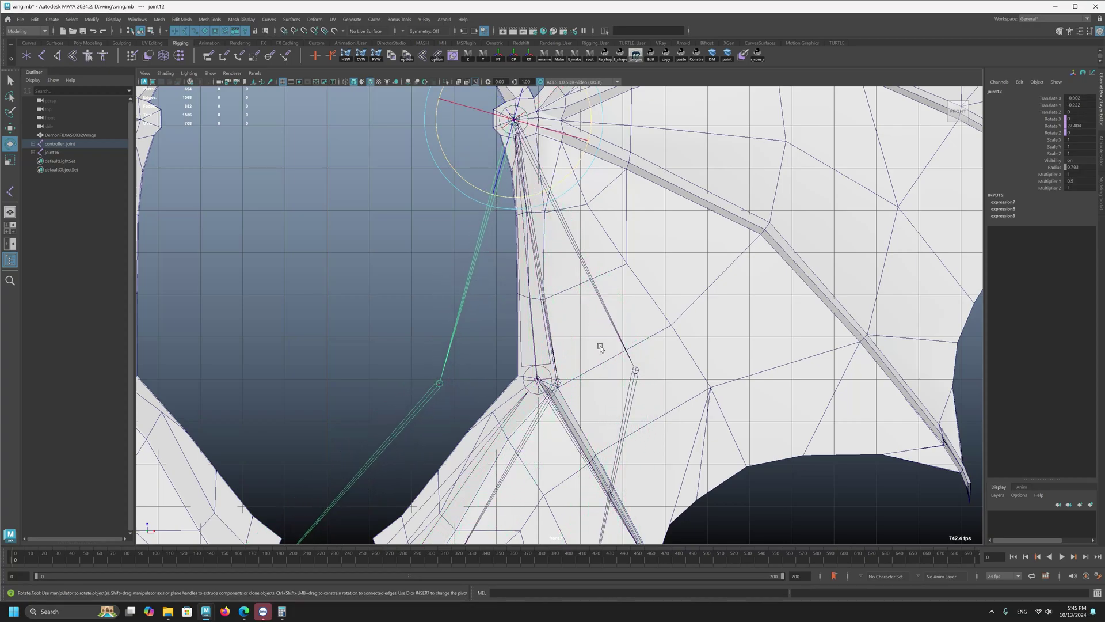
left_click(1058, 180)
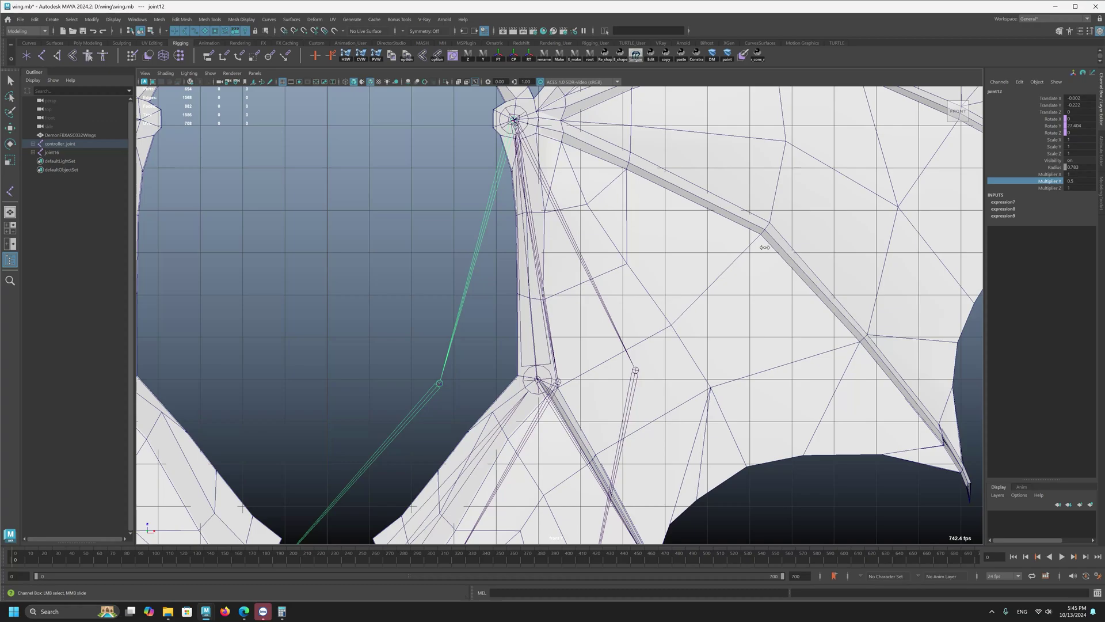
middle_click_drag(765, 248, 764, 247)
right_click(763, 247)
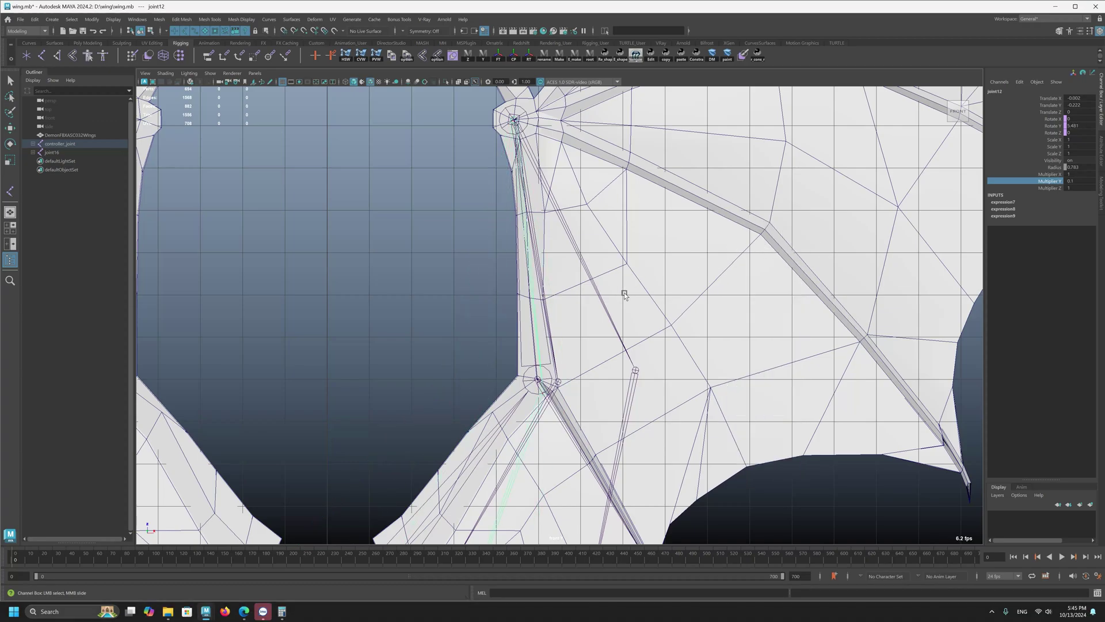
Set Multiplier Y to 1.15 on the uppermost finger's root joint
left_click(598, 315)
left_click(1053, 182)
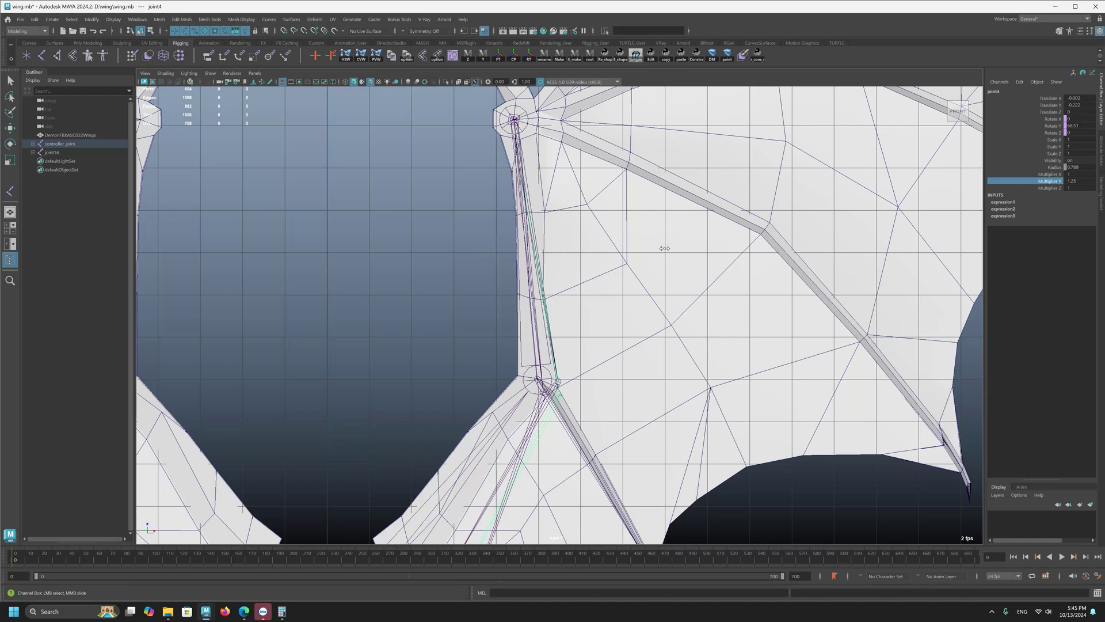
Rotate the wrist joint around Y from the folded pose to an upward pose to check how the fingers spread
left_click(501, 119)
scroll(738, 299, "down", 5)
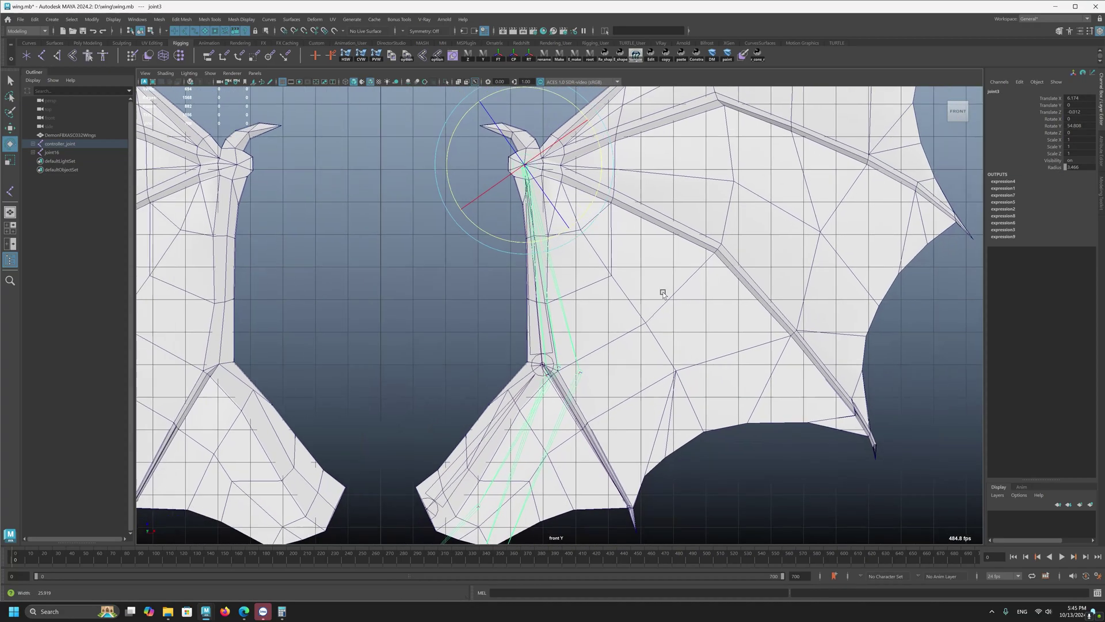
left_click(615, 255)
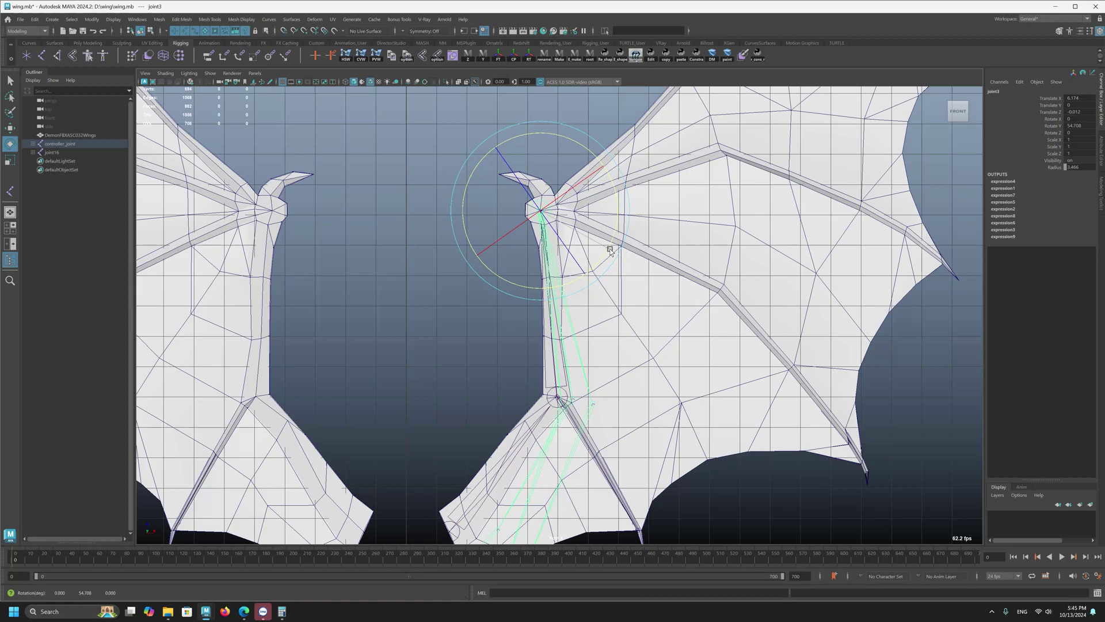
left_click(599, 278)
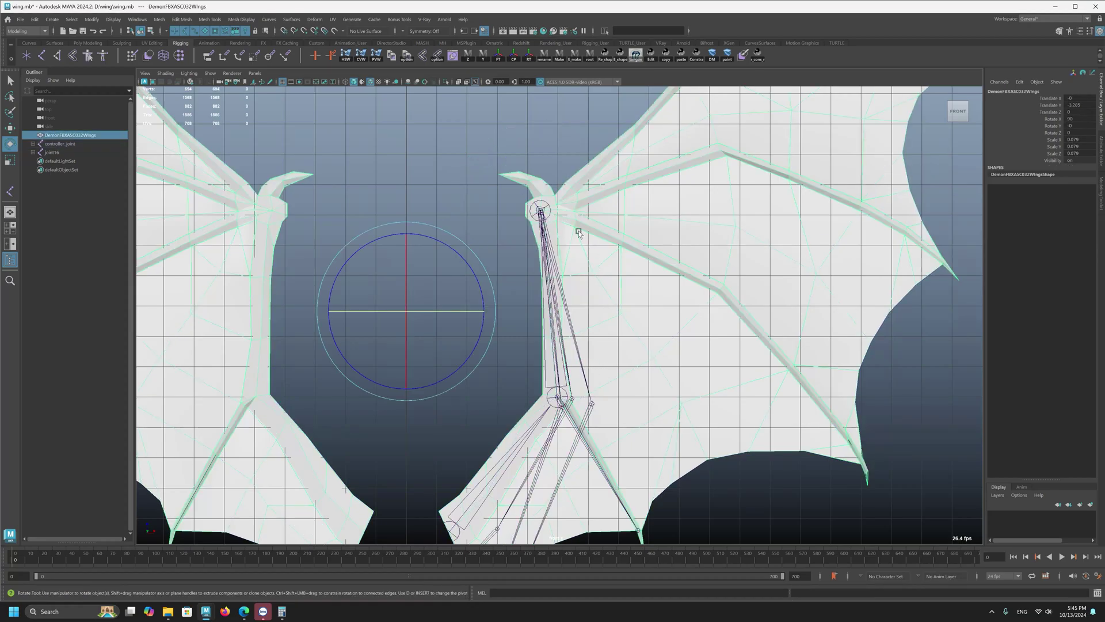
left_click(533, 215)
left_click_drag(599, 249, 577, 152)
scroll(641, 259, "down", 2)
middle_click_drag(444, 207, 452, 354, "alt")
scroll(575, 286, "down", 1)
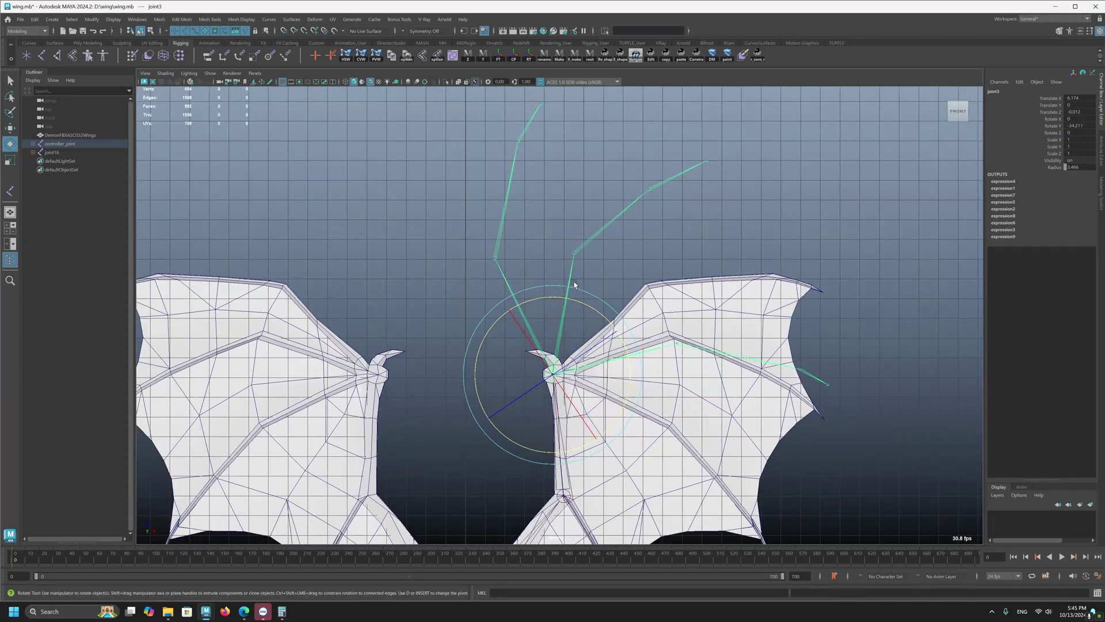
left_click_drag(572, 298, 591, 265)
Rotate the wrist joint around Y to about 55.8 degrees to fold the fingers down along the forearm
key("Down")
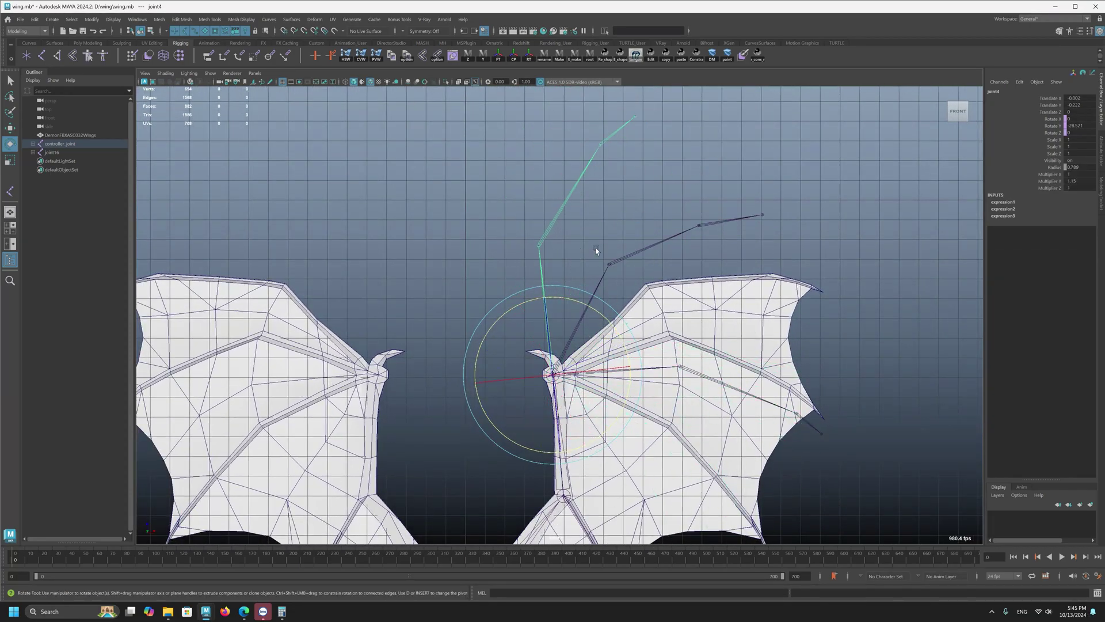
middle_click_drag(512, 366, 536, 270, "alt")
scroll(565, 298, "up", 1)
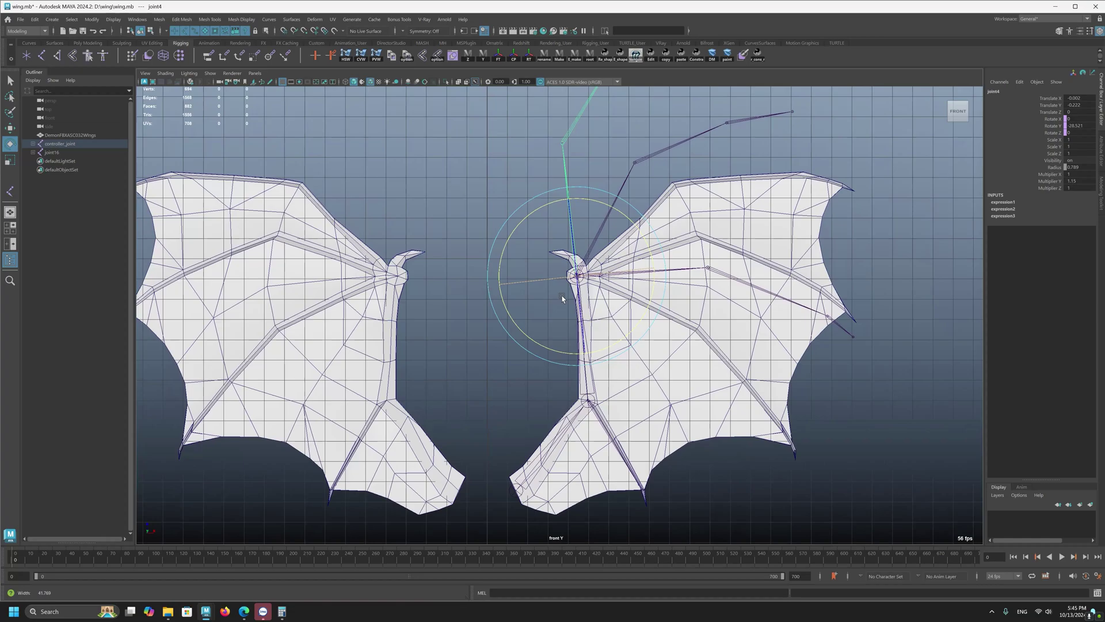
key("q")
left_click(584, 283)
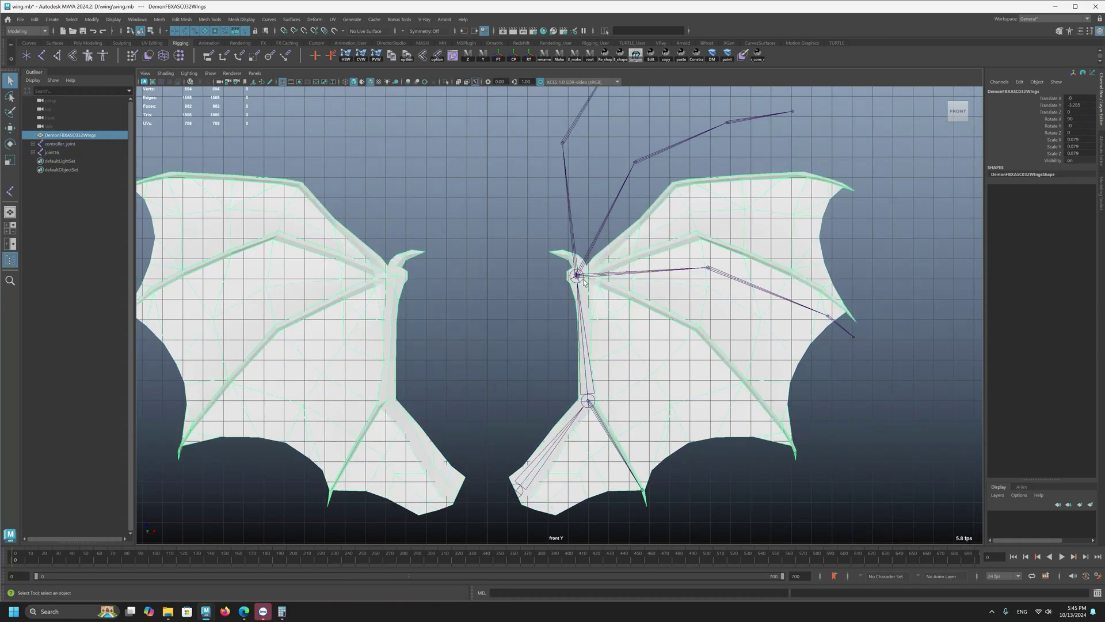
left_click(577, 276)
key("e")
left_click_drag(619, 270, 643, 333)
right_click(643, 333)
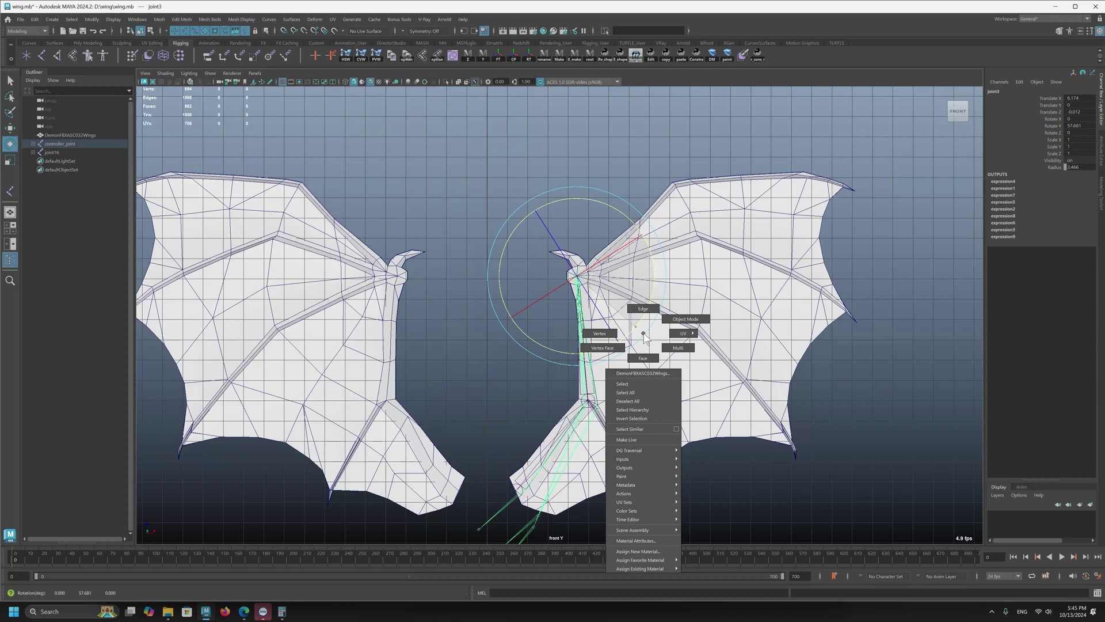
left_click(644, 335)
left_click_drag(643, 320, 640, 316)
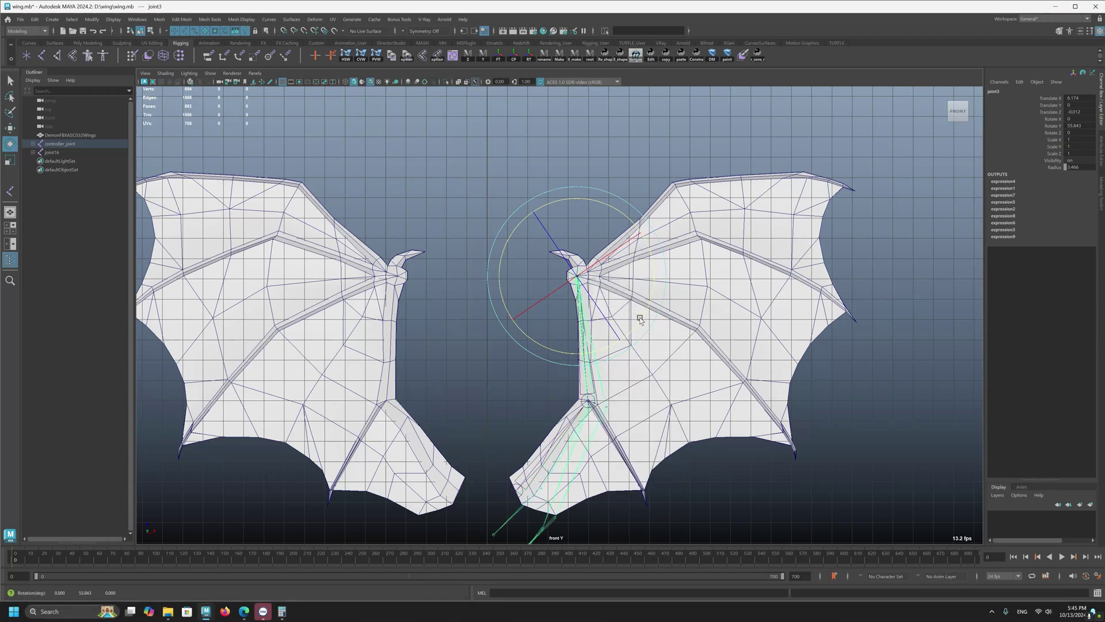
Examine how the second joints of the folded fingers line up with the elbow
middle_click_drag(624, 333, 630, 231, "alt")
right_click_drag(631, 231, 754, 489, "alt")
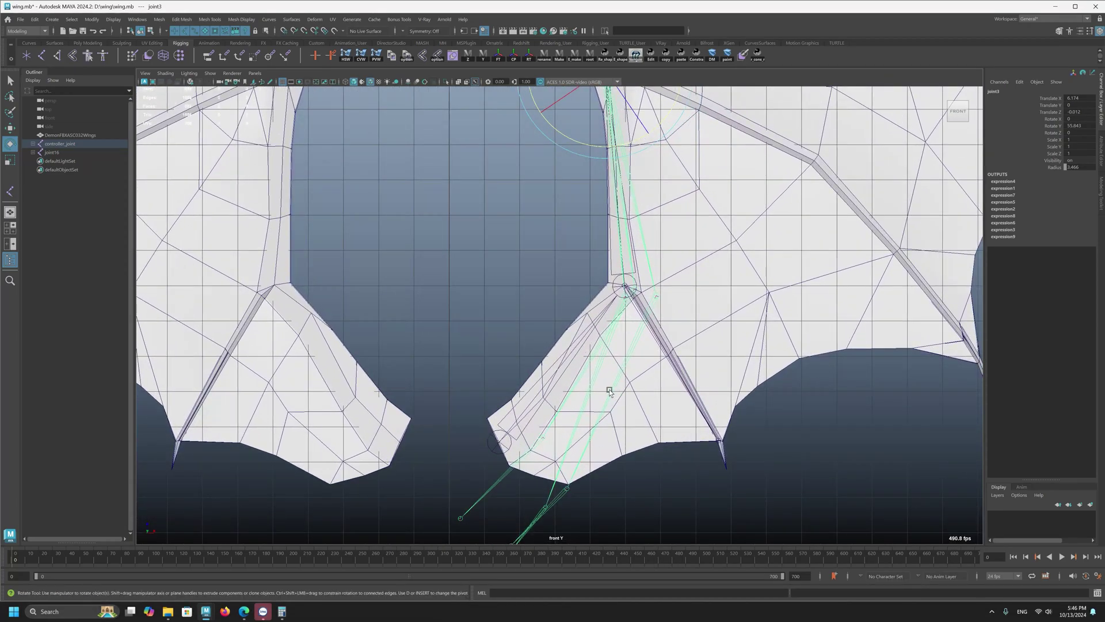
left_click(589, 390)
middle_click_drag(616, 365, 601, 434, "alt")
key("q")
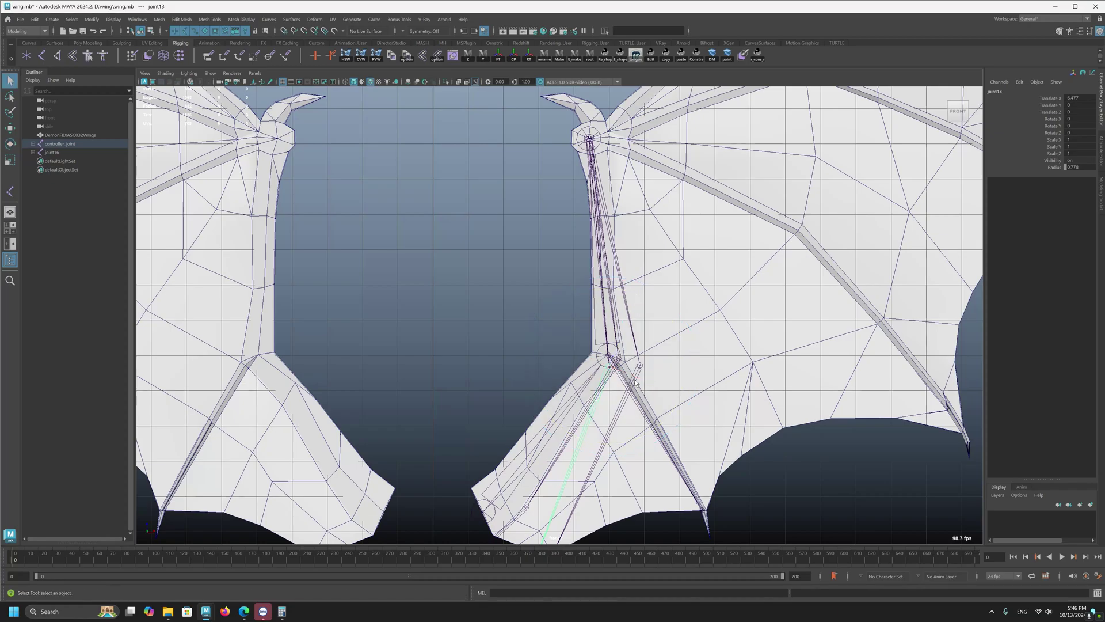
key("w")
scroll(632, 375, "up", 3)
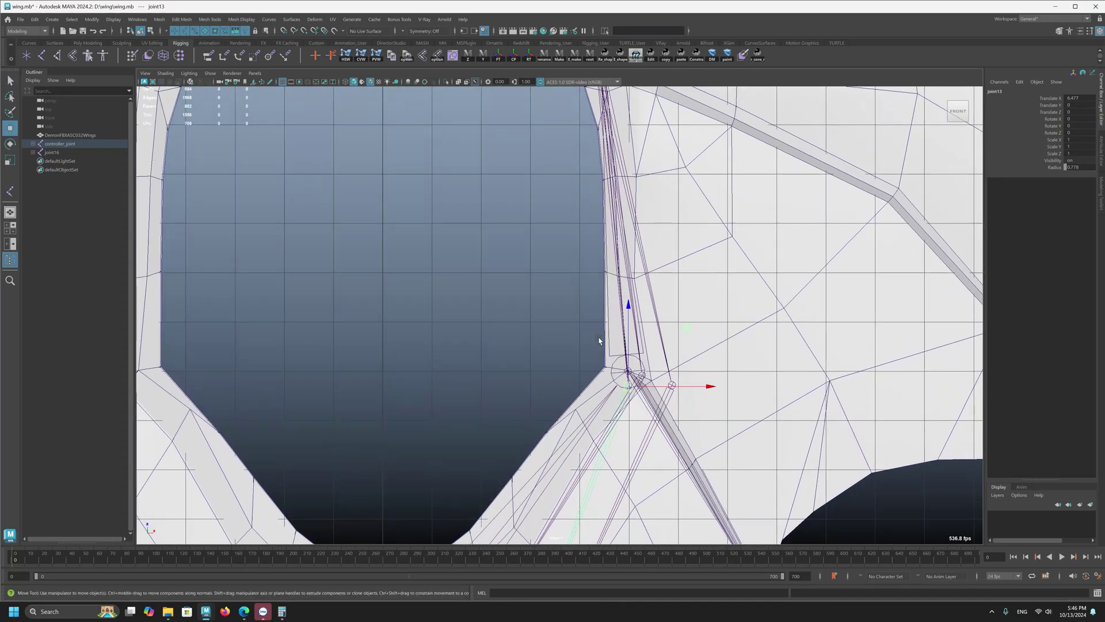
left_click(633, 399)
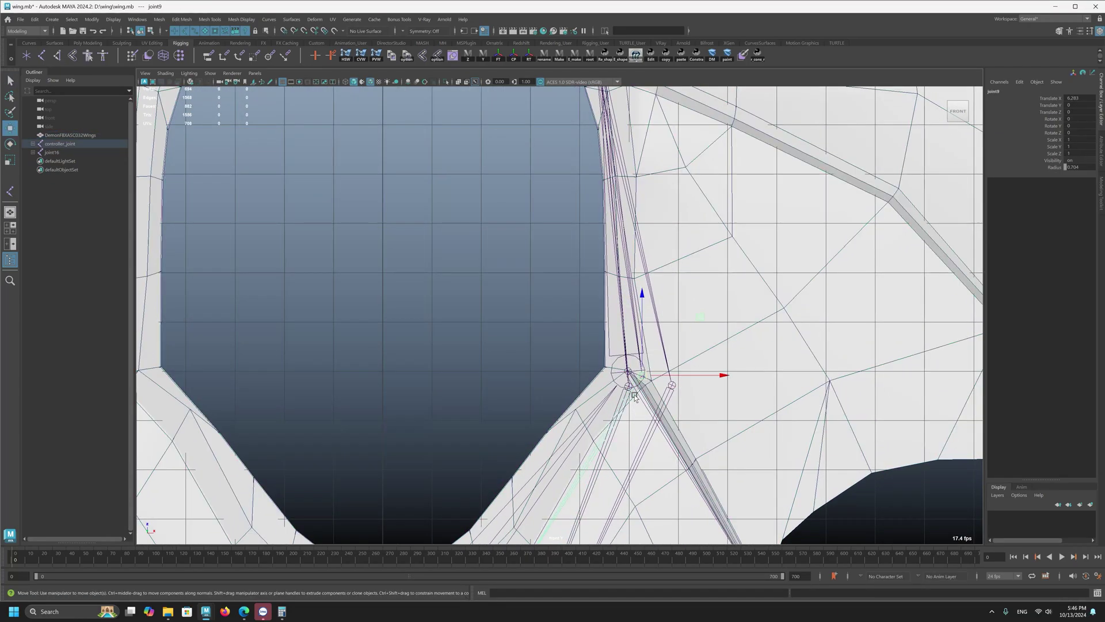
scroll(636, 403, "down", 8)
scroll(642, 435, "down", 4)
scroll(580, 163, "up", 6)
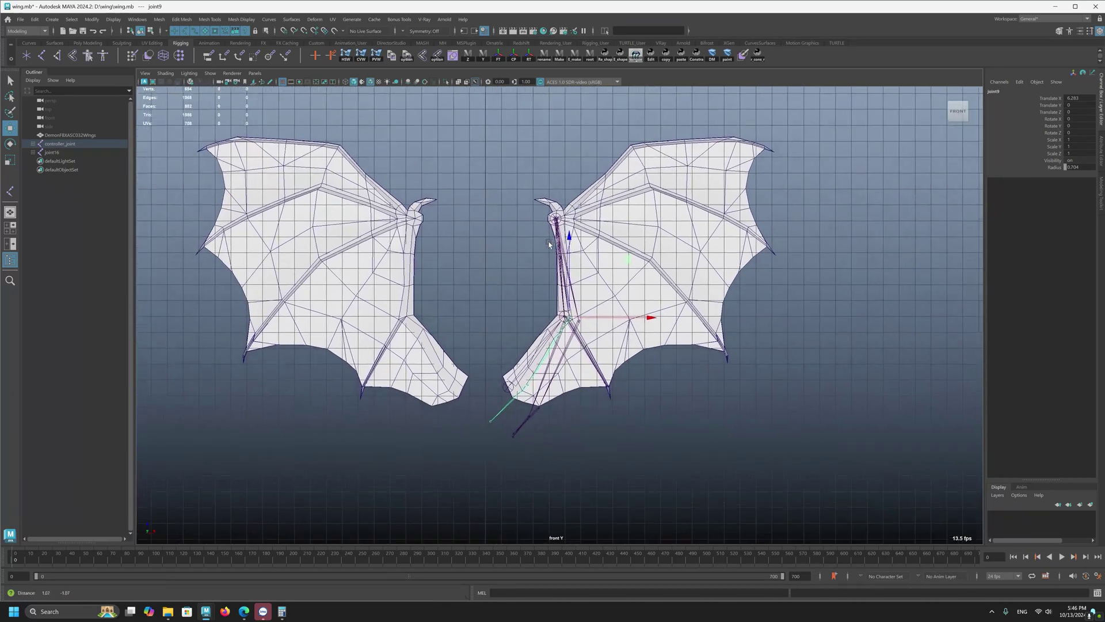
Link the rotations of the finger joints joint5 and joint13 to the wrist joint with the rotation multiplier script
left_click(541, 133)
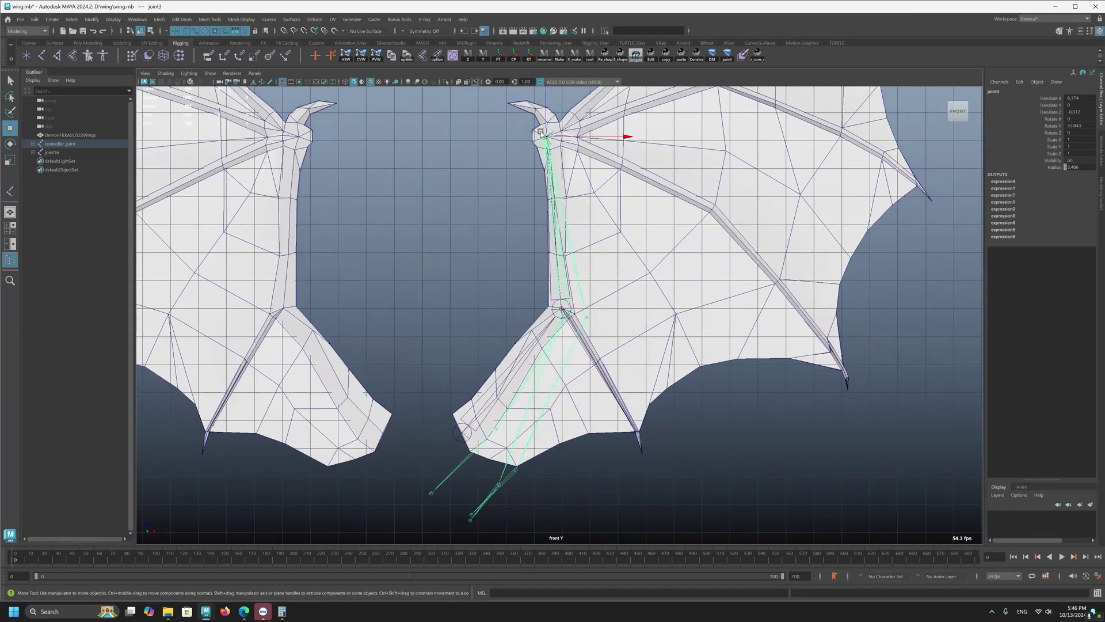
key("q")
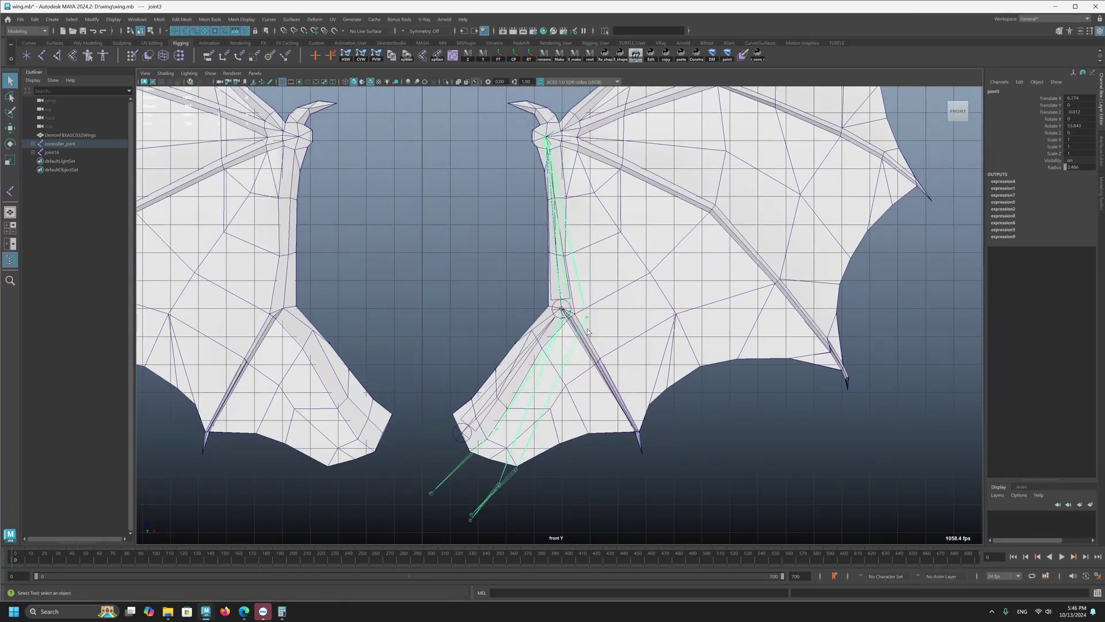
left_click(585, 348)
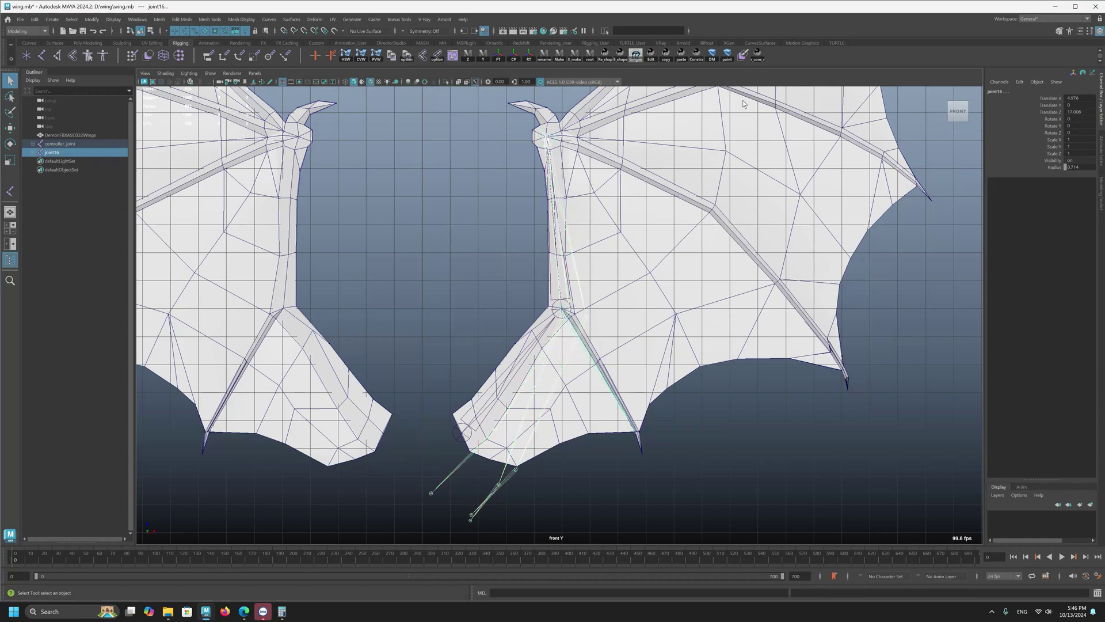
left_click(760, 61)
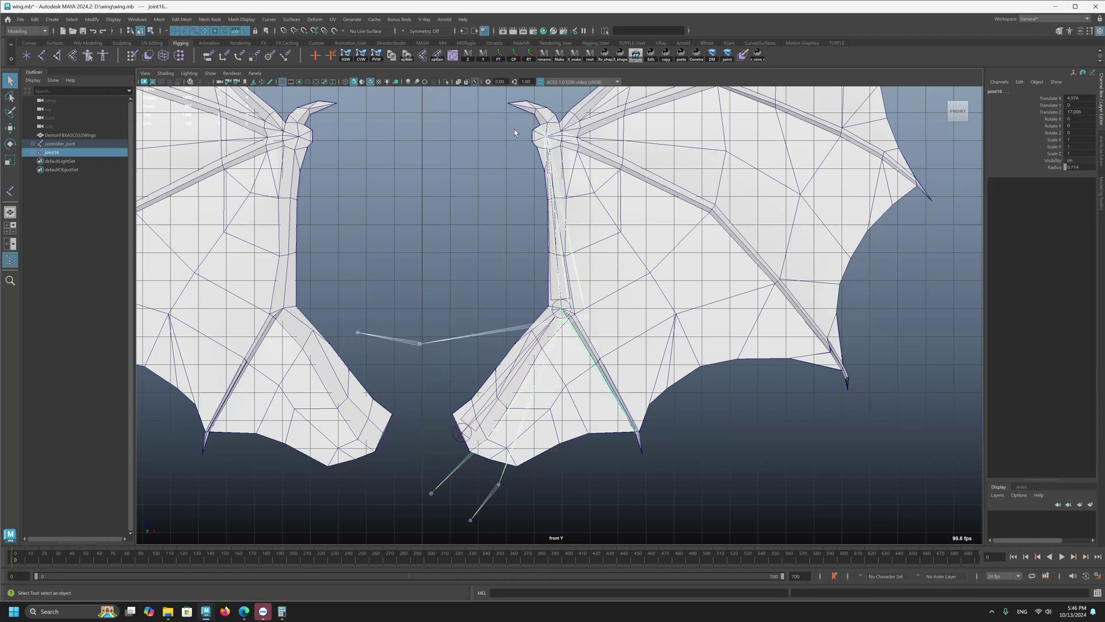
left_click(546, 131)
left_click(542, 382)
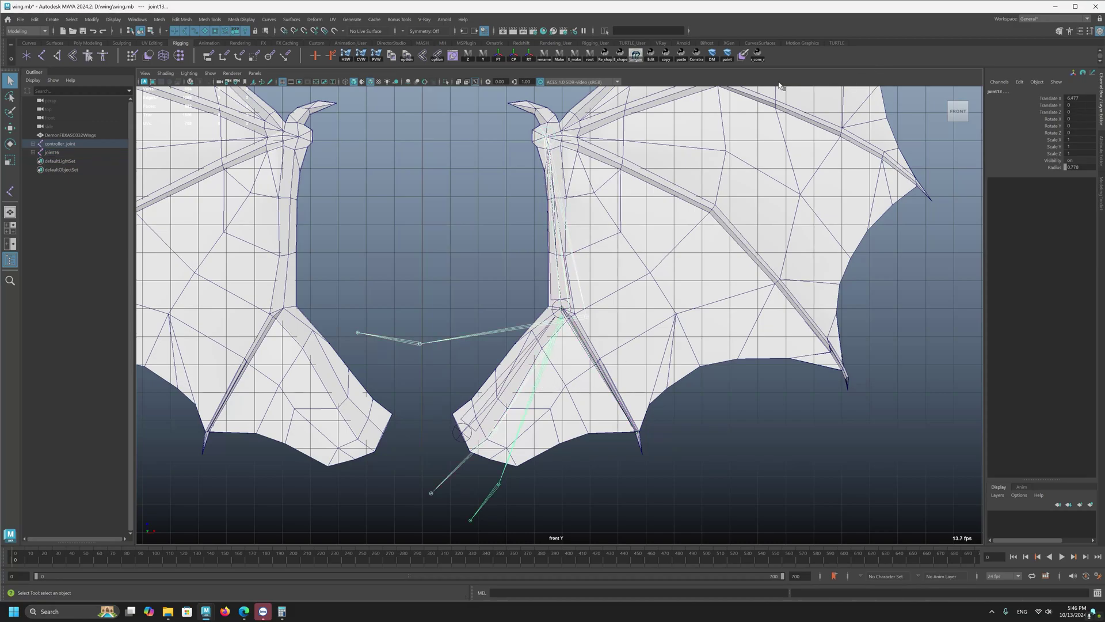
left_click(758, 59)
Try to link controller_joint's rotation to the wrist joint, and undo the link
left_click(540, 138)
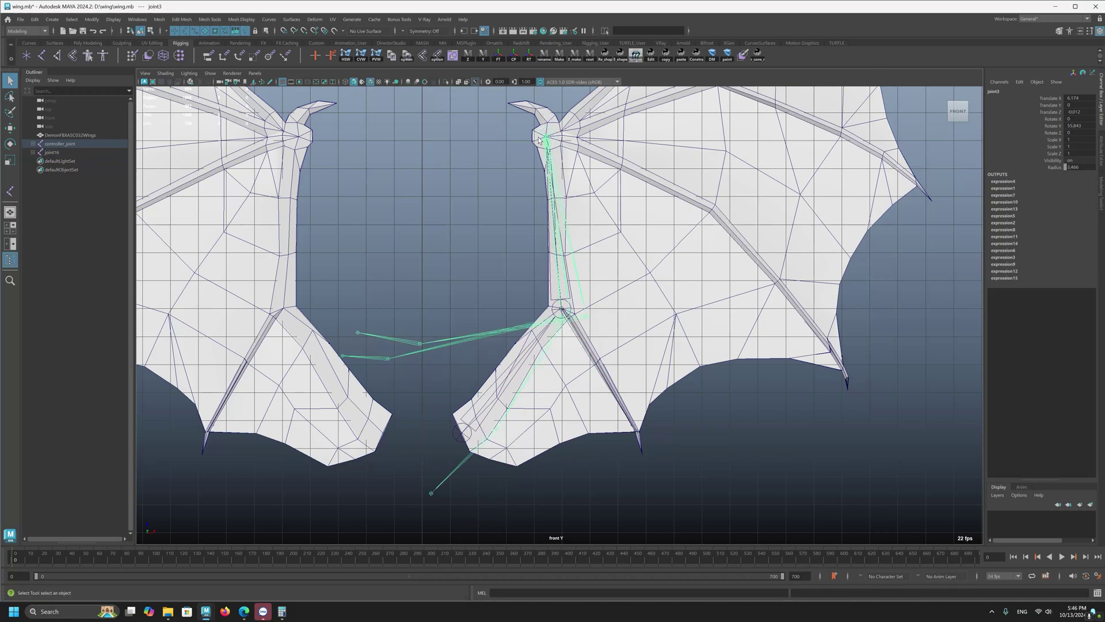
left_click(504, 377)
left_click(757, 55)
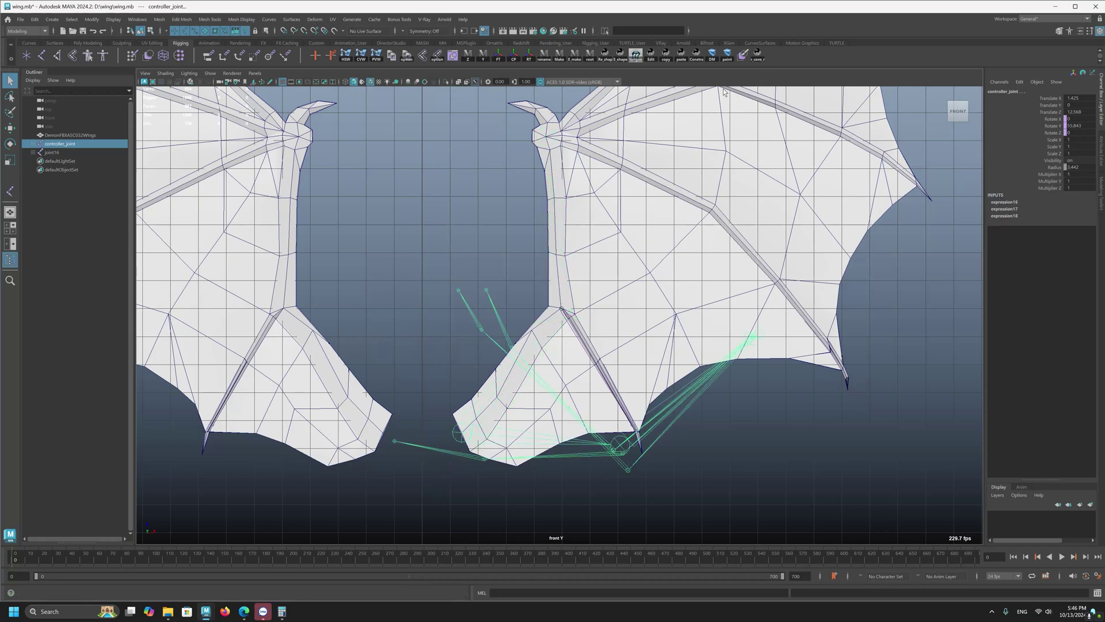
key("ctrl+z")
Link the rotation of the finger joint joint9 to the wrist joint with the rotation multiplier script
left_click(524, 137)
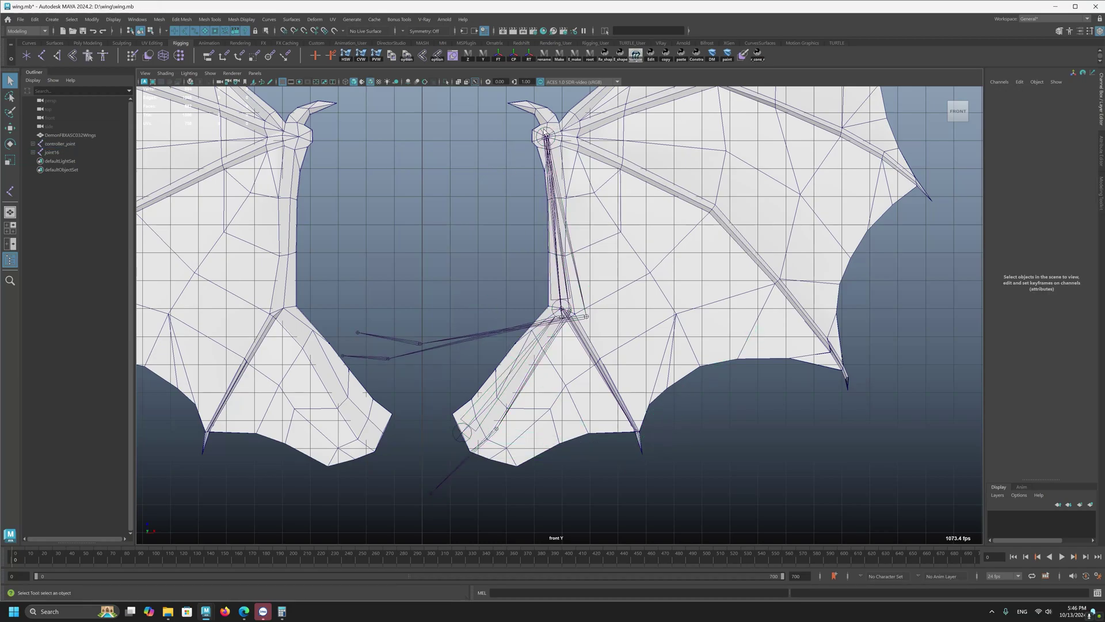
left_click(546, 137)
left_click(500, 403)
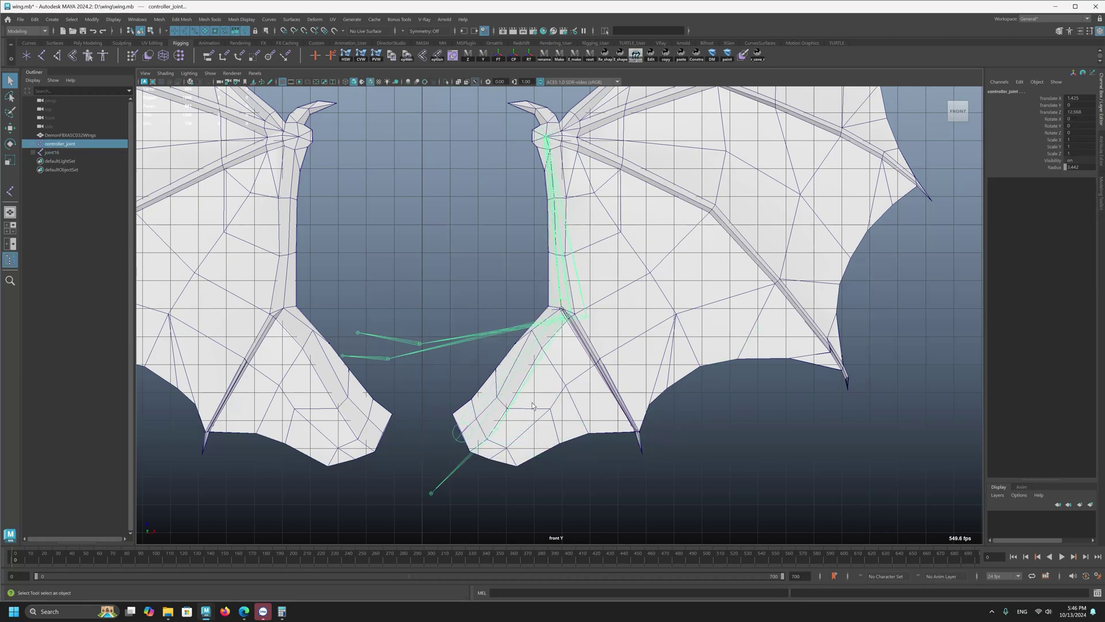
key("ctrl+z")
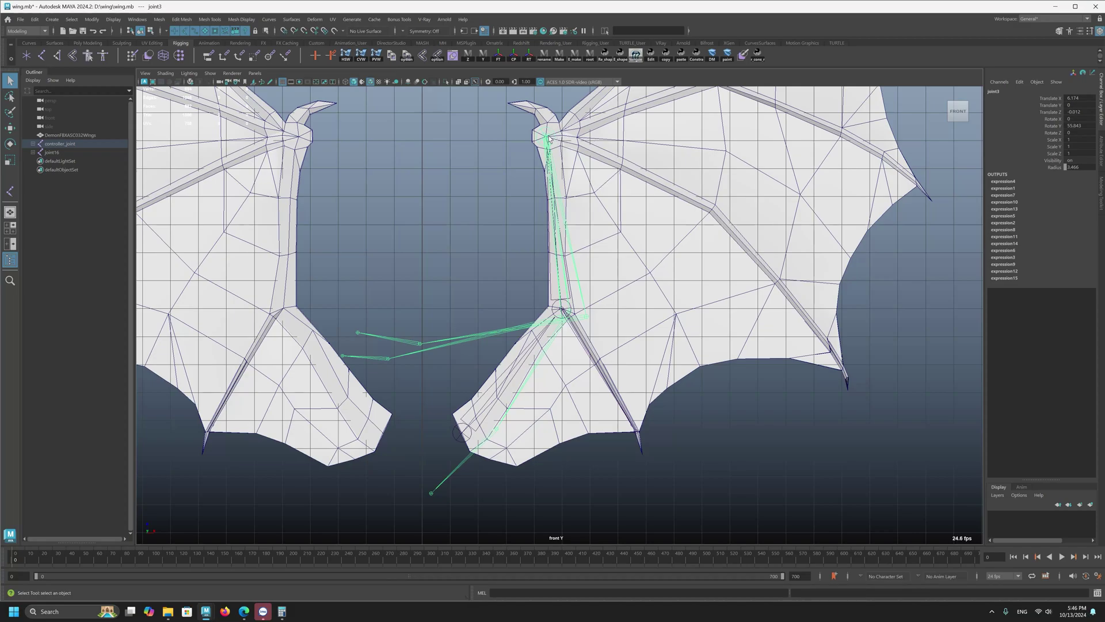
left_click(516, 392)
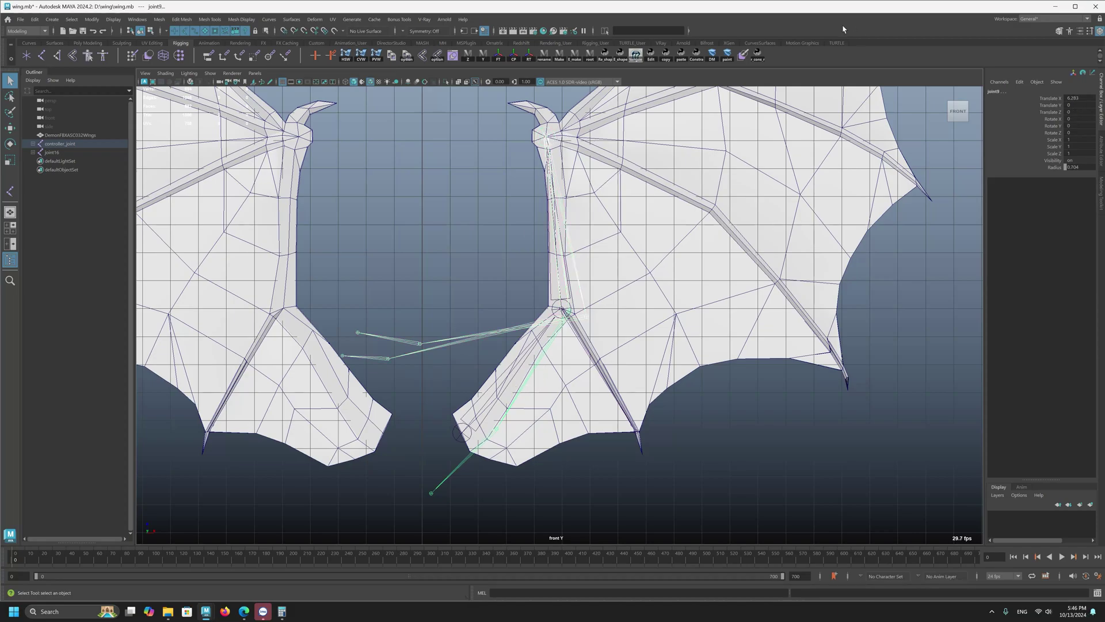
left_click(757, 55)
Rotate the wrist joint to about 58.3 degrees in Y and set Multiplier Y to 0.1 on the three fingers' second joints
left_click(556, 123)
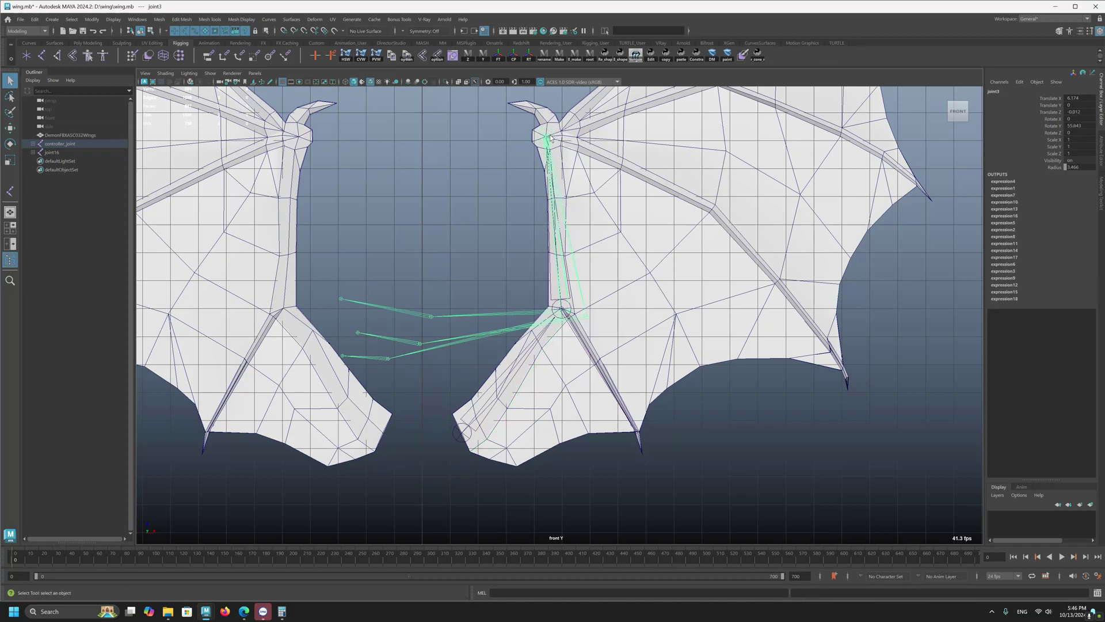
key("e")
mouse_move(601, 181)
left_mouse_down()
mouse_move(617, 151)
mouse_move(609, 184)
mouse_move(600, 179)
left_mouse_up()
left_click(565, 328)
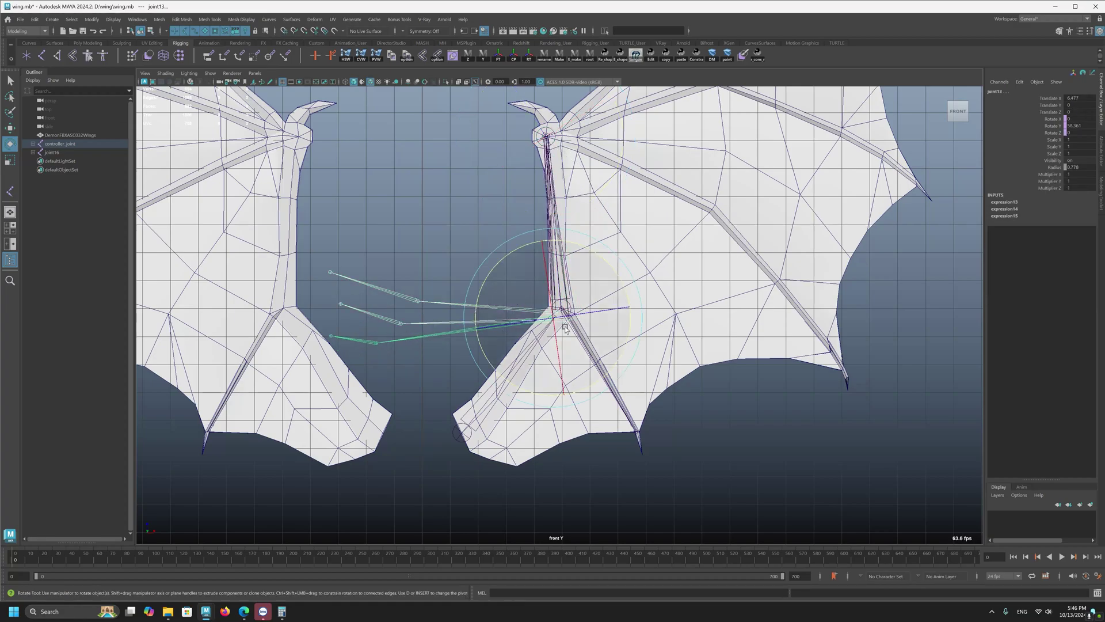
left_click(1053, 181)
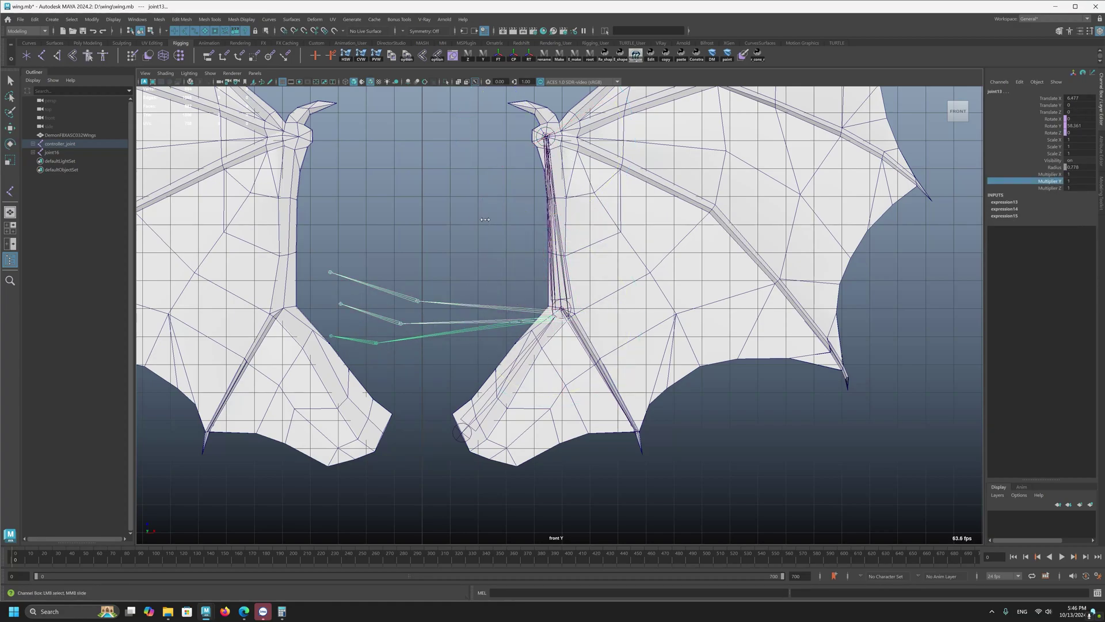
middle_click_drag(485, 220, 482, 221)
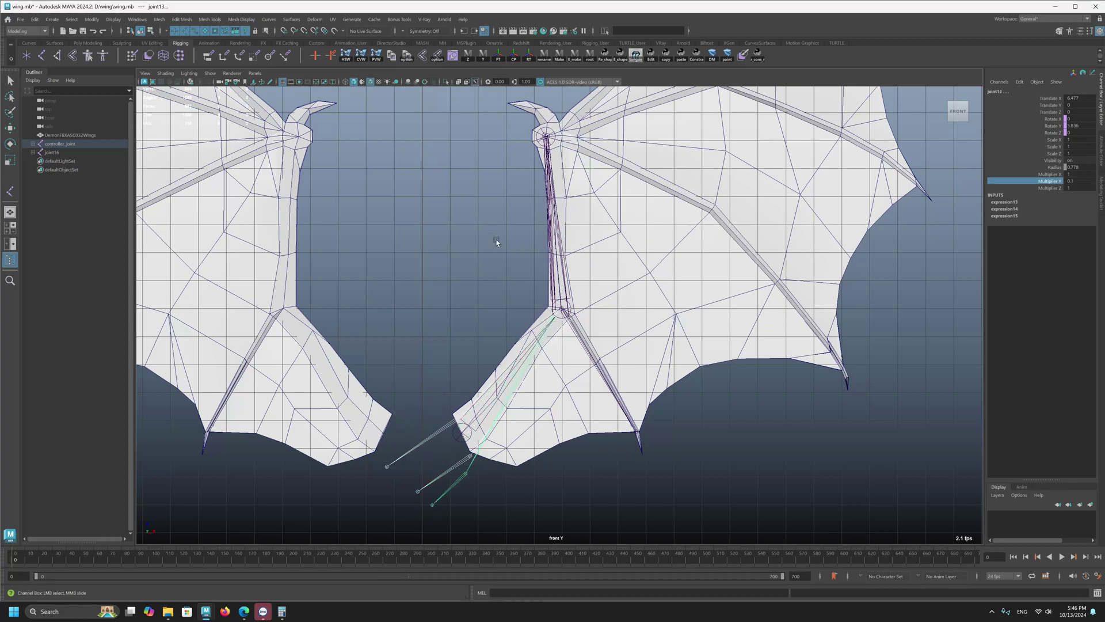
Set Multiplier Y to 0 on joint5, the second joint of the uppermost finger
left_click(475, 451)
key("e")
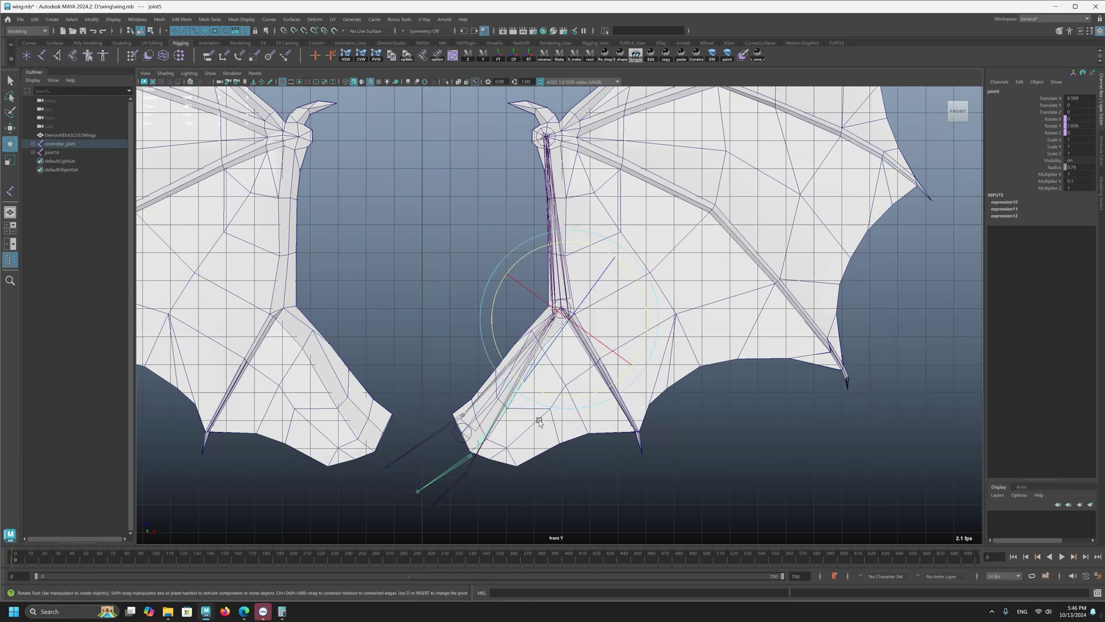
right_click_drag(568, 249, 486, 372, "alt")
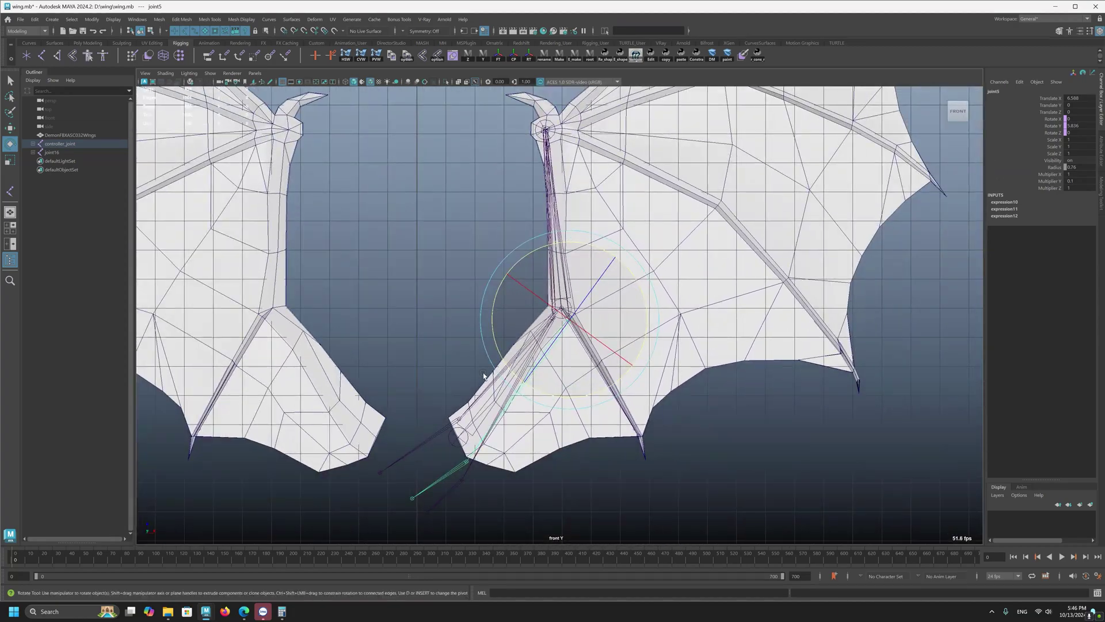
middle_click_drag(486, 373, 581, 291, "alt")
left_click(1047, 181)
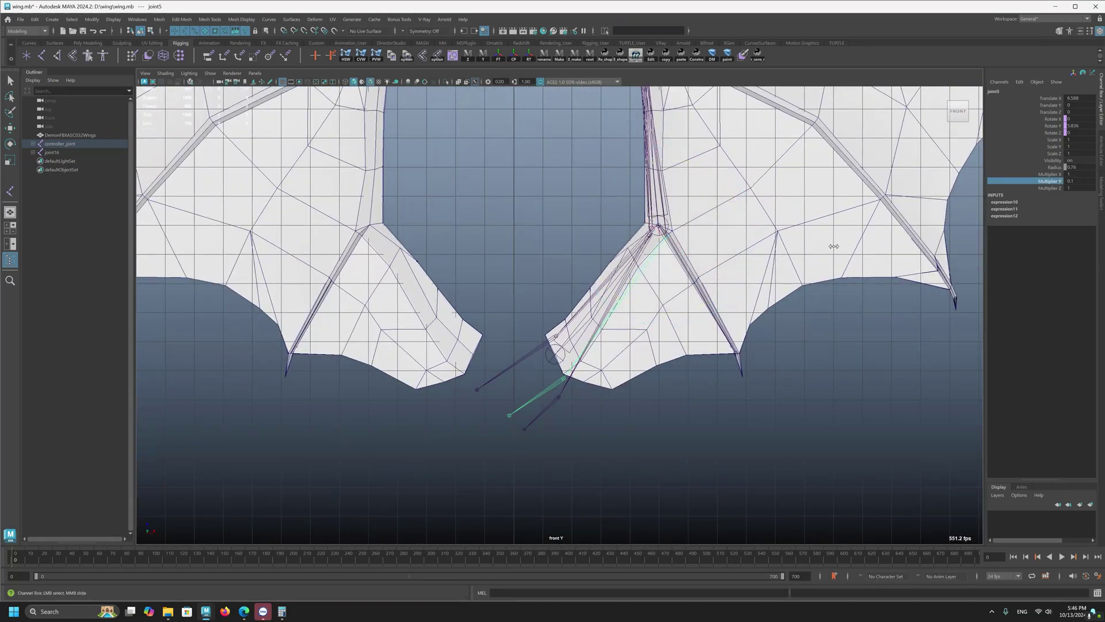
middle_click_drag(834, 246, 665, 352)
key("ctrl+z")
key("ctrl+z")
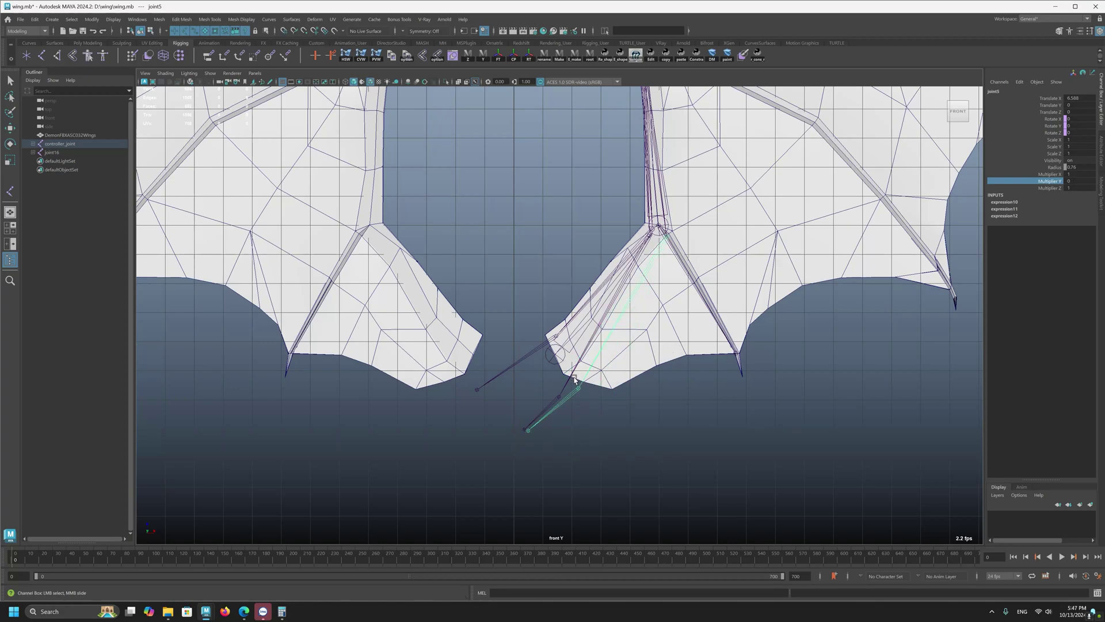
Set Multiplier Y to 0.2 on joint13, the second joint of its finger
left_click(574, 379)
key("e")
left_click(1045, 181)
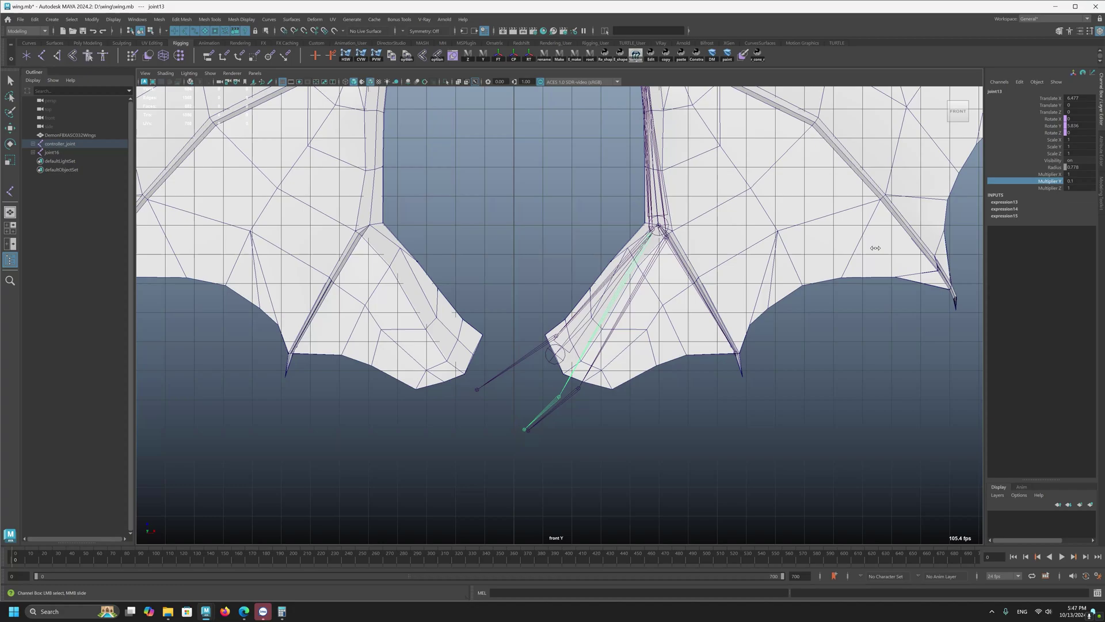
middle_click_drag(875, 247, 876, 248)
key("w")
Rotate the wrist joint around Y and bring it to about 52.3 degrees to check the spacing of the folding fingers
scroll(663, 293, "down", 2)
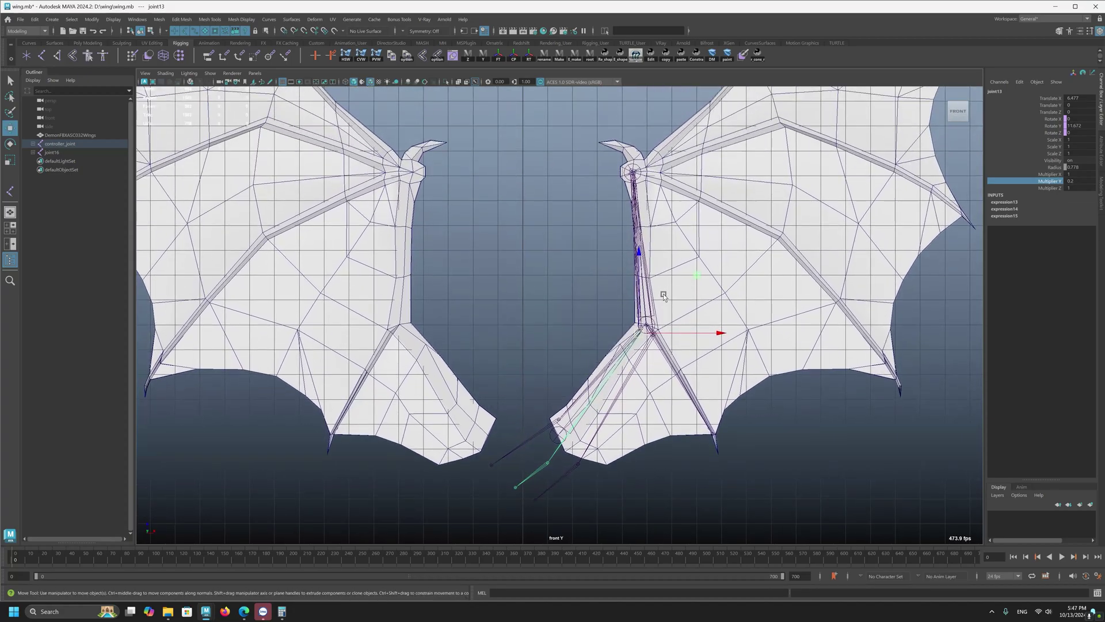
left_click(642, 170)
key("e")
left_click_drag(708, 209, 727, 254)
right_click_drag(727, 254, 573, 256, "alt")
middle_click_drag(572, 257, 553, 362, "alt")
left_click_drag(679, 322, 753, 352)
middle_click_drag(691, 425, 662, 340, "alt")
right_click_drag(661, 340, 776, 408, "alt")
middle_click_drag(776, 409, 763, 269)
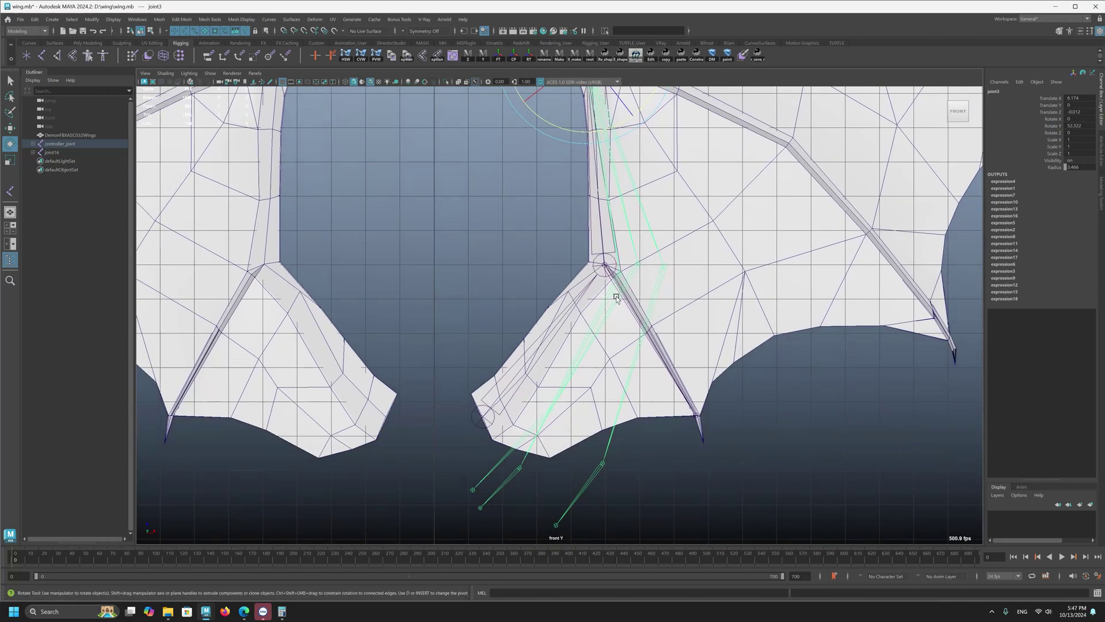
Adjust Multiplier Y on joint9 to space its finger evenly between the other two
left_click(617, 298)
left_click(1046, 181)
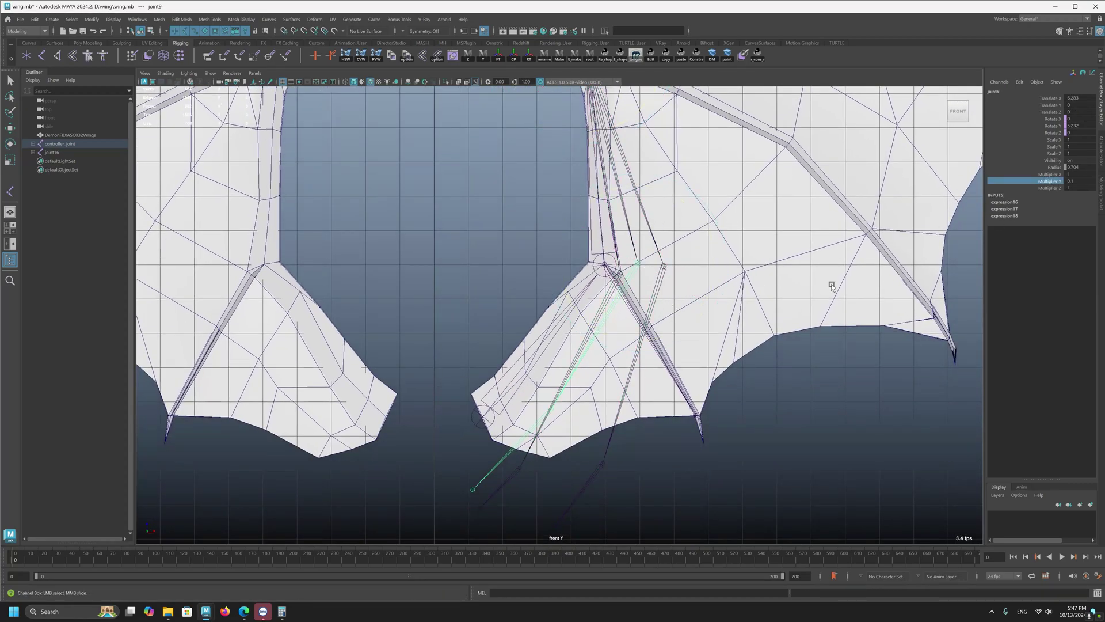
middle_click_drag(763, 290, 763, 290)
Rotate the wrist joint around Y to about 58.8 degrees to fold the fingers together
scroll(784, 333, "down", 3)
middle_click_drag(585, 97, 596, 140, "alt")
key("q")
left_click(597, 144)
key("e")
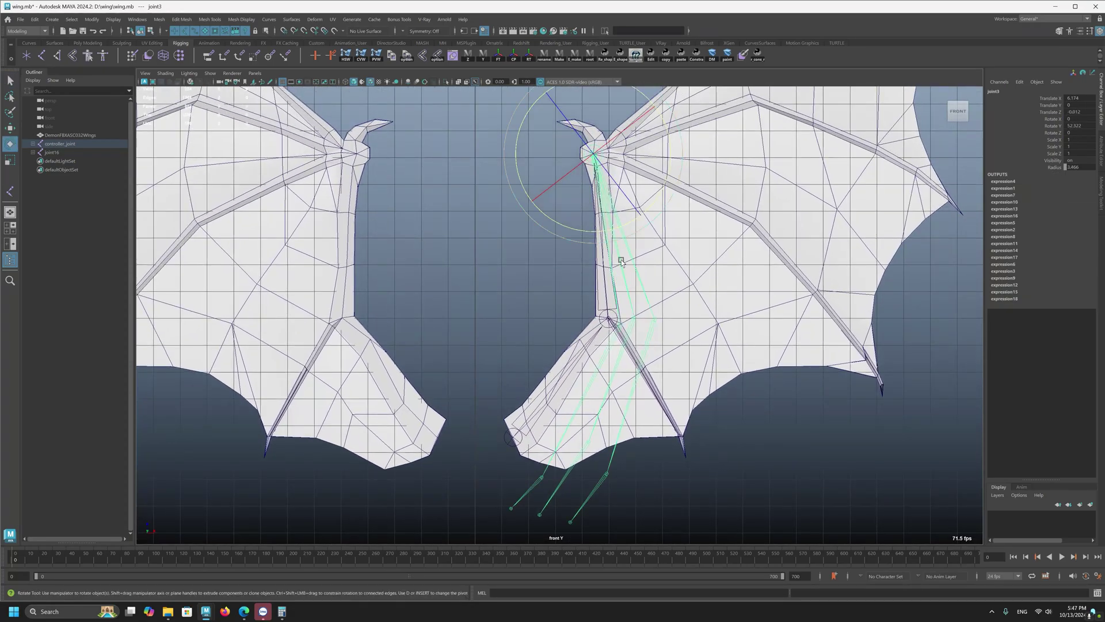
mouse_move(734, 310)
middle_mouse_down()
mouse_move(764, 276)
mouse_move(723, 289)
mouse_move(718, 306)
mouse_move(750, 315)
middle_mouse_up()
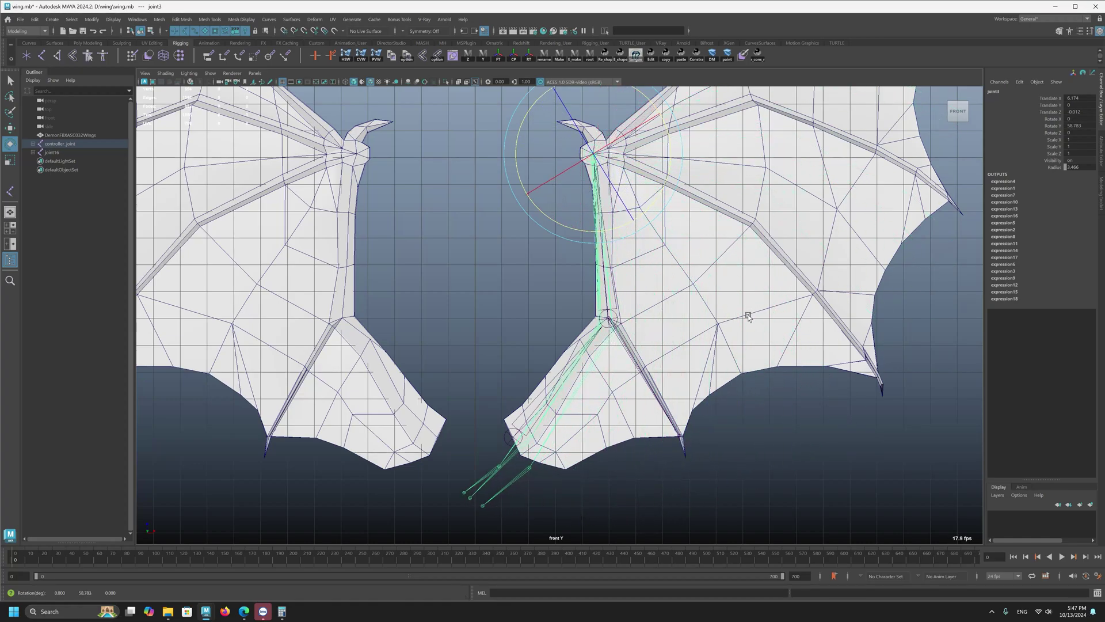
Rotate the wrist joint around Y to test the finger folding, and reset its Rotate Y to 0
mouse_move(748, 315)
middle_mouse_down()
mouse_move(752, 306)
mouse_move(751, 317)
middle_mouse_up()
middle_click_drag(781, 282, 1090, 134)
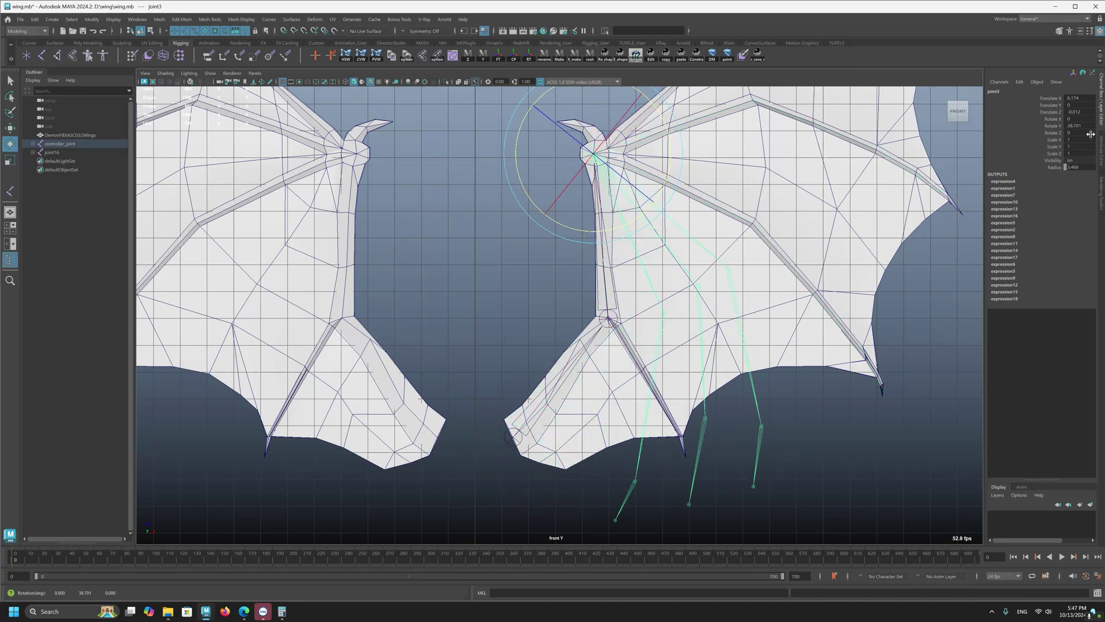
key("Return")
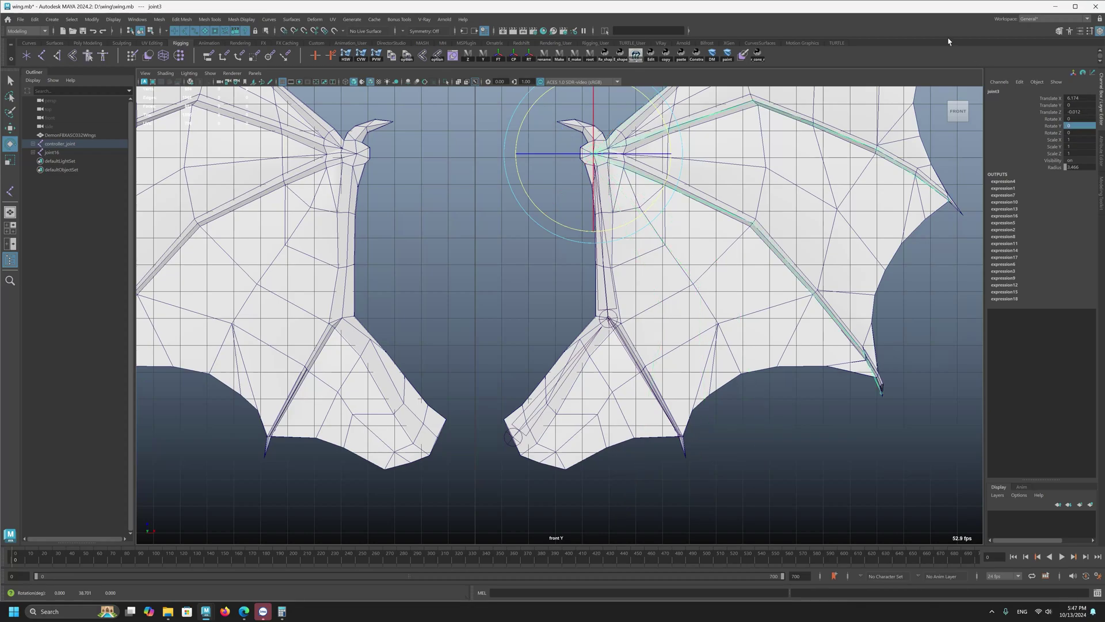
Parent the spur joint chain (joint16) to the elbow joint
right_click_drag(772, 316, 614, 253, "alt")
middle_click_drag(613, 270, 611, 291, "alt")
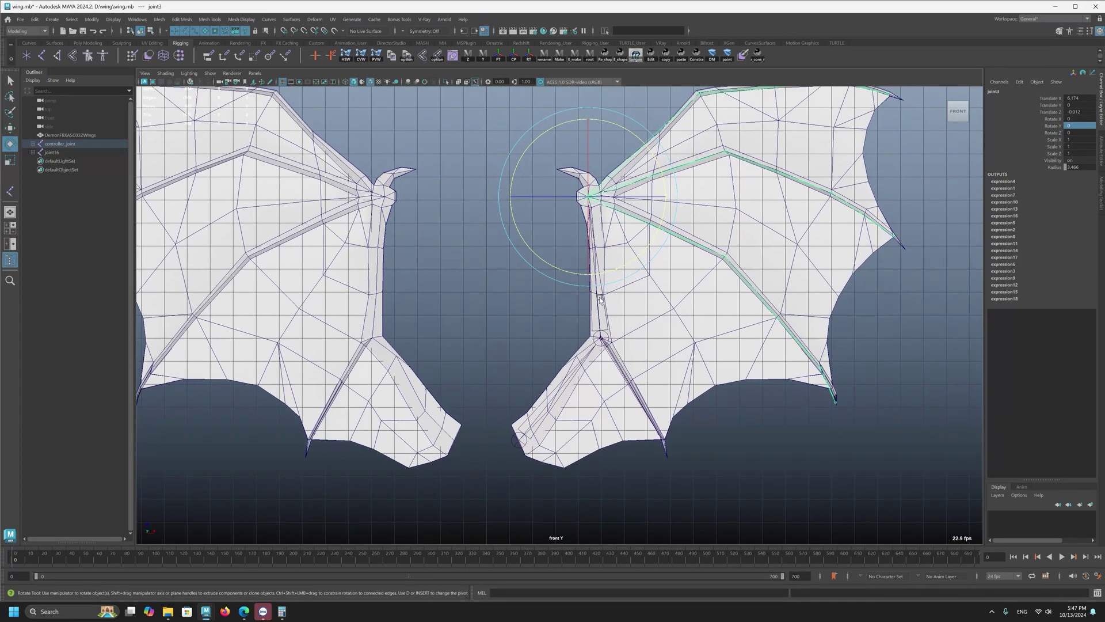
right_click_drag(599, 299, 604, 327, "alt")
key("space")
left_click_drag(573, 323, 483, 380)
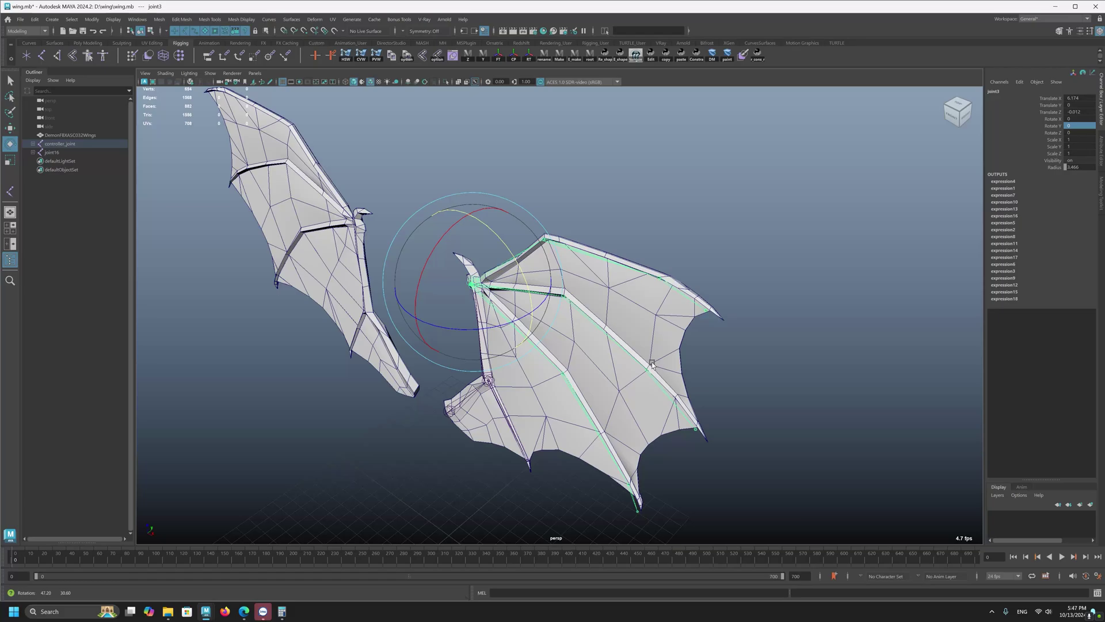
right_click_drag(461, 391, 489, 415, "alt")
left_click_drag(438, 426, 498, 401, "alt")
left_click(479, 473)
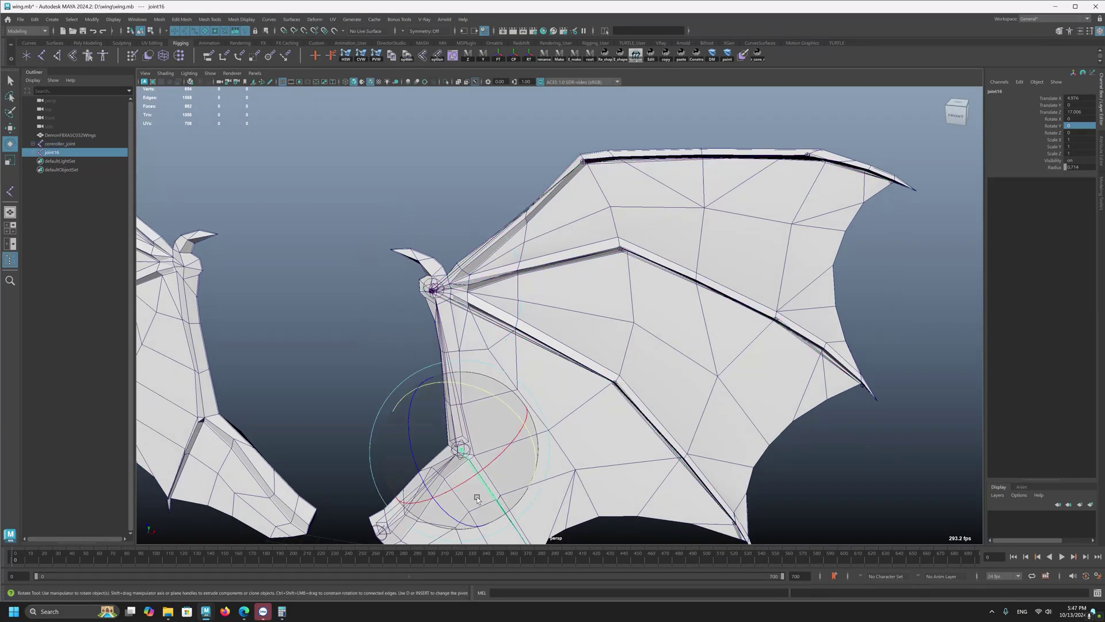
key("q")
left_click_drag(476, 495, 541, 412, "alt")
middle_click_drag(412, 403, 470, 298, "alt")
right_click_drag(513, 403, 368, 302, "alt")
mouse_move(346, 299)
left_mouse_down("alt")
mouse_move(390, 301)
mouse_move(351, 305)
left_mouse_up("alt")
right_click_drag(438, 345, 653, 521, "alt")
left_click_drag(456, 327, 582, 405, "alt")
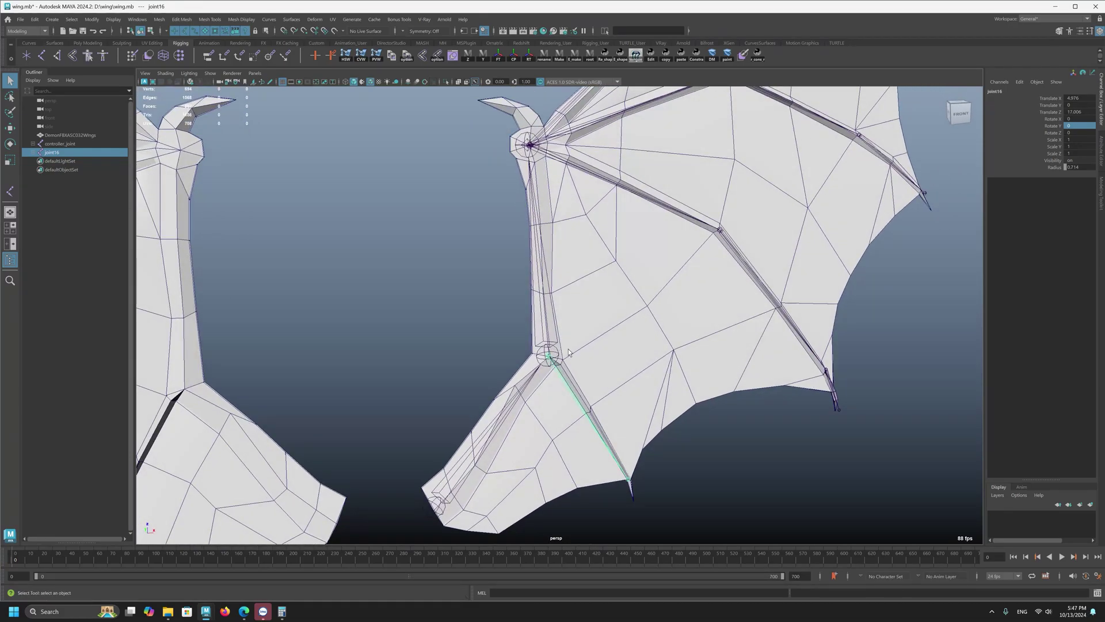
left_click(546, 354, "shift")
key("p")
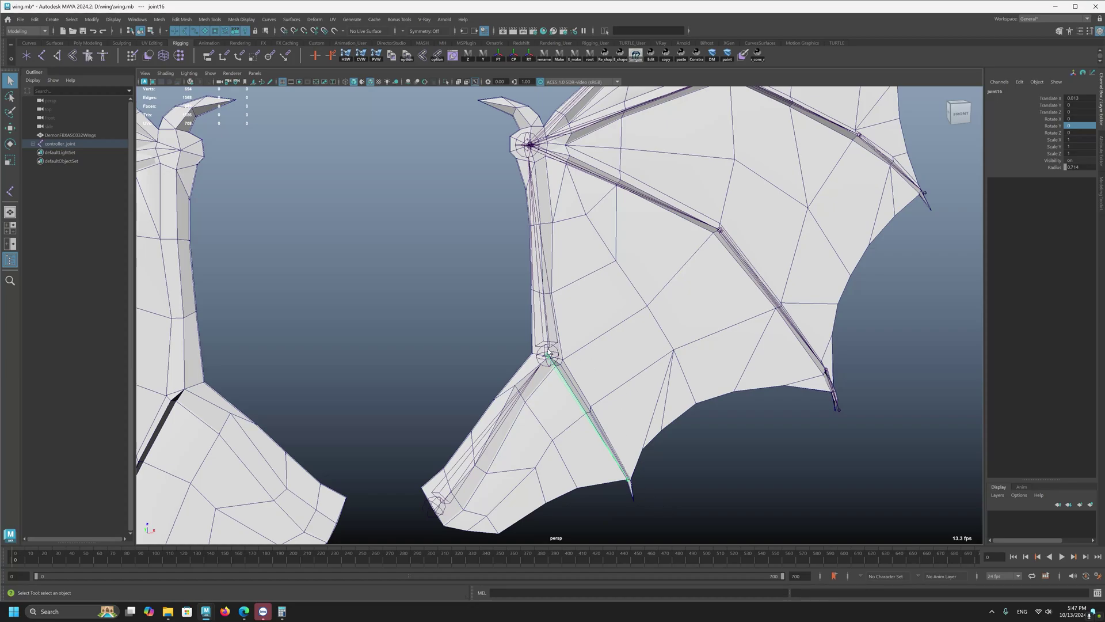
Rotate the elbow joint around Y to about -81.4 degrees to check how the spur follows, and undo the rotation
left_click(548, 353)
left_click_drag(582, 284, 575, 132, "alt")
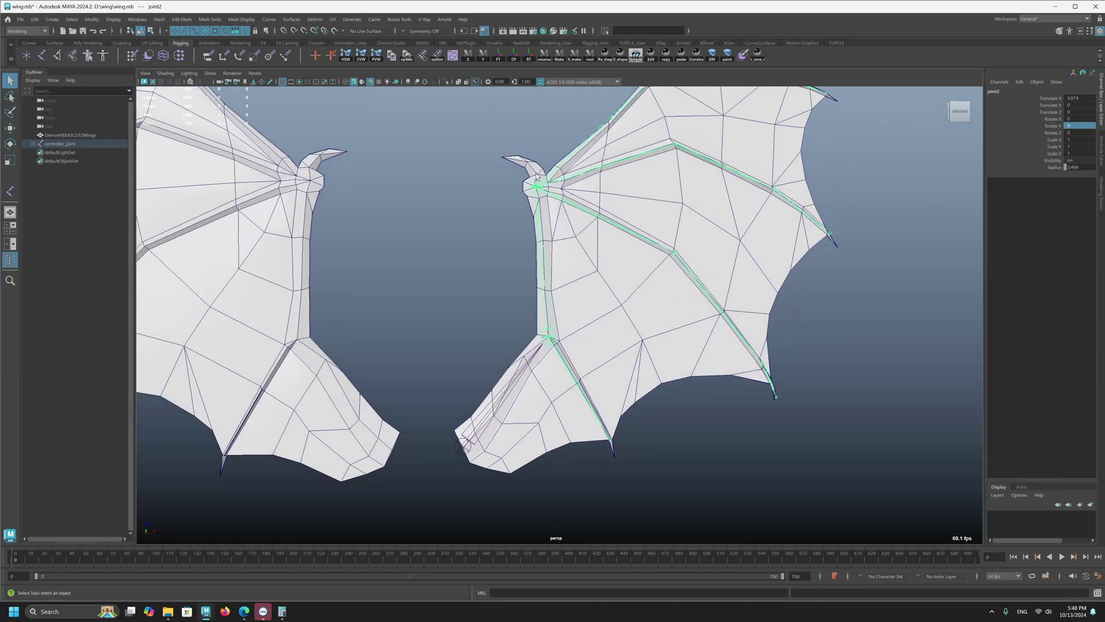
key("e")
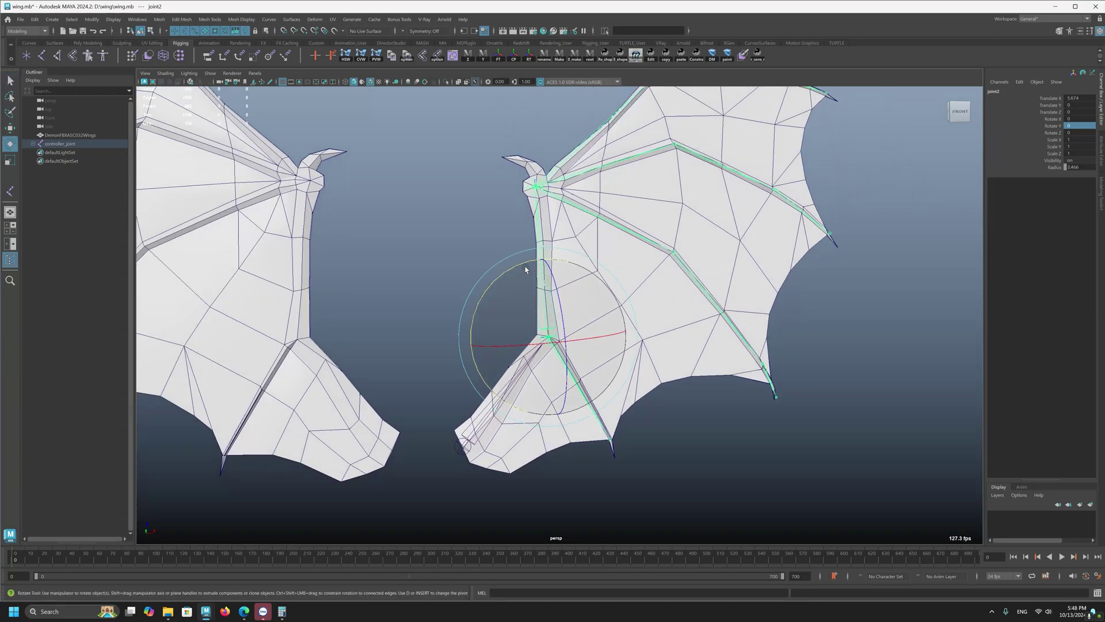
left_click_drag(525, 268, 492, 360)
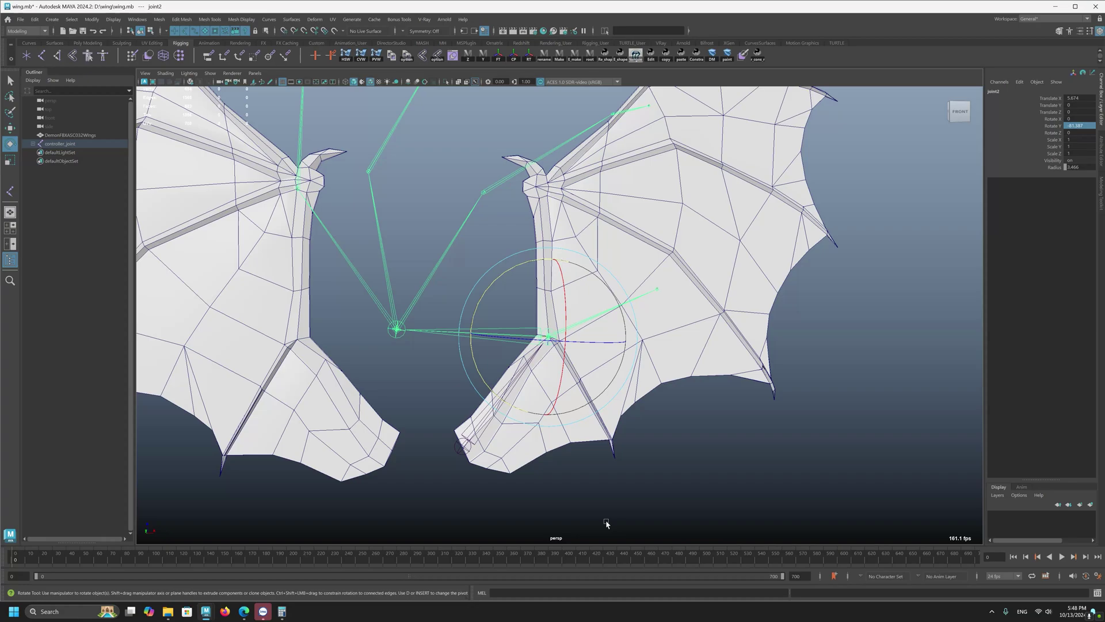
left_click_drag(565, 461, 554, 459, "alt")
key("q")
left_click(620, 305)
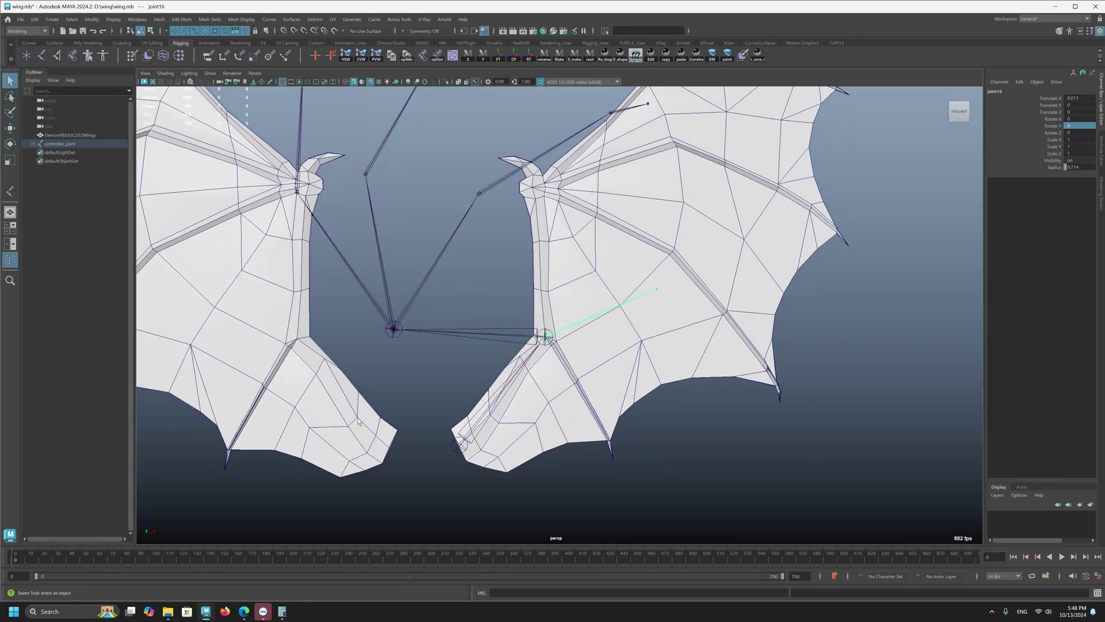
key("ctrl+z")
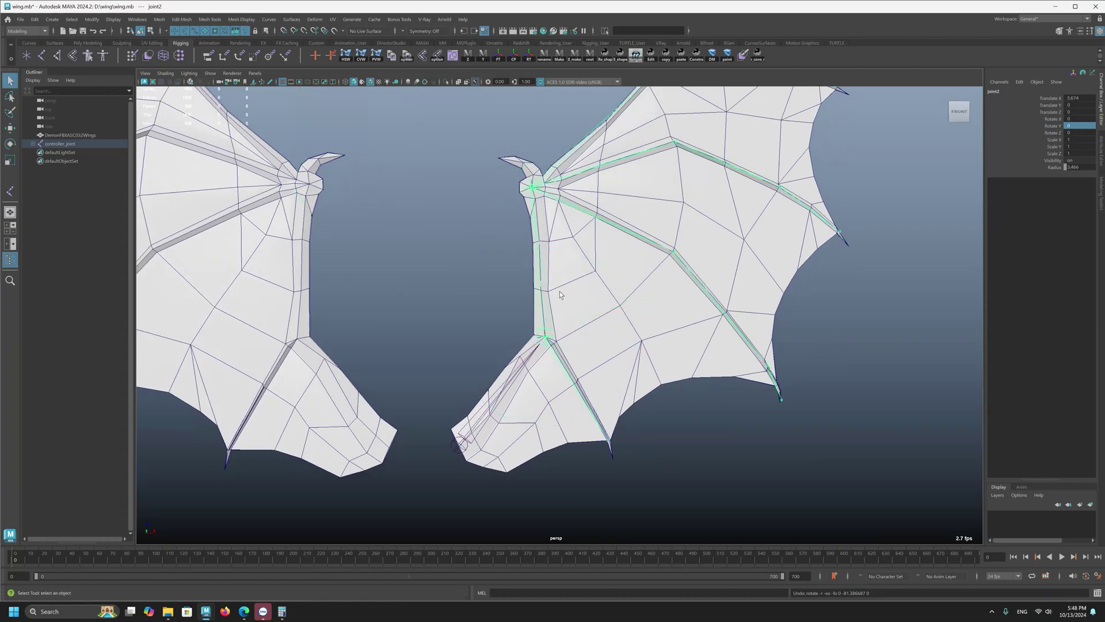
Link the spur joint's rotation to the elbow joint with multiplier attributes, and bend the elbow around Y to test the link
left_click(758, 55)
key("e")
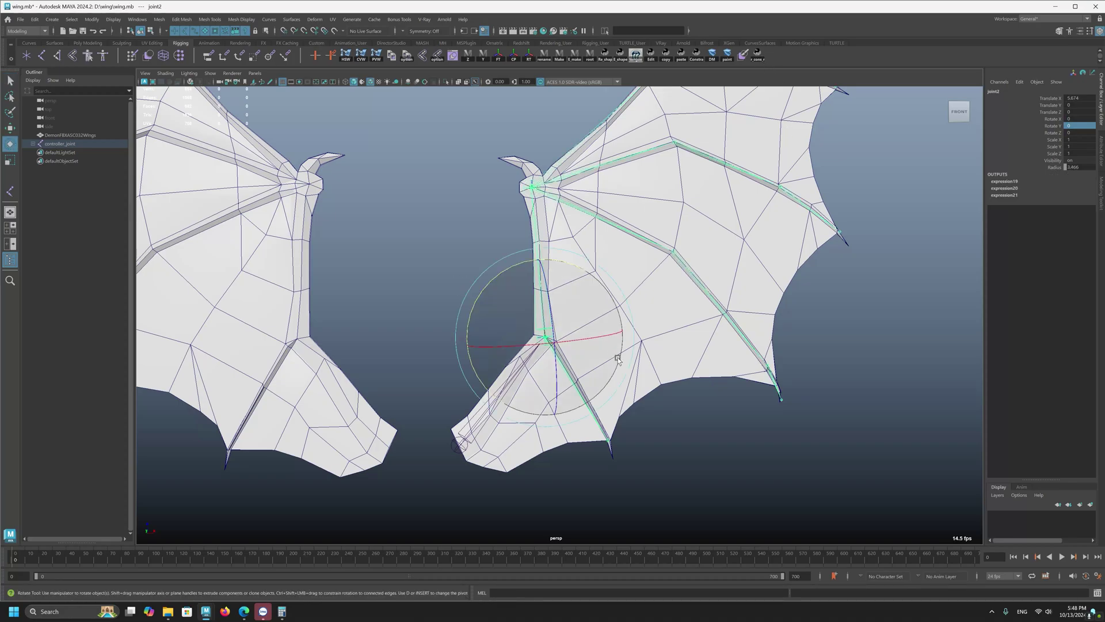
left_click_drag(518, 267, 486, 342)
Set Multiplier Y to -0.2 on the spur joint (joint16)
key("q")
left_click(553, 294)
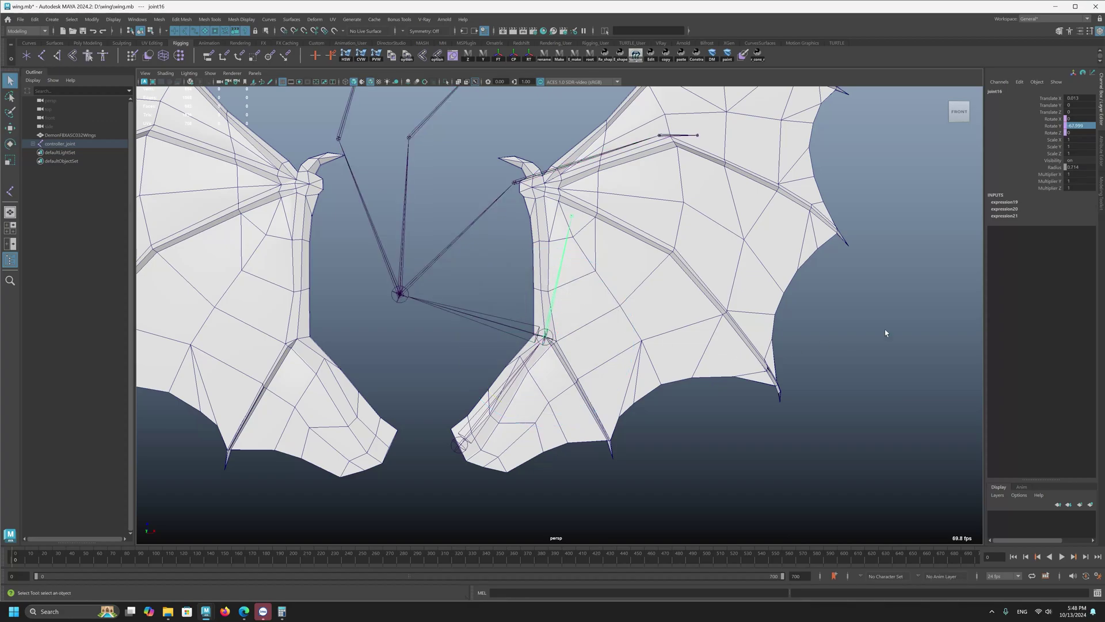
middle_click_drag(603, 384, 627, 346, "alt")
left_click(1053, 180)
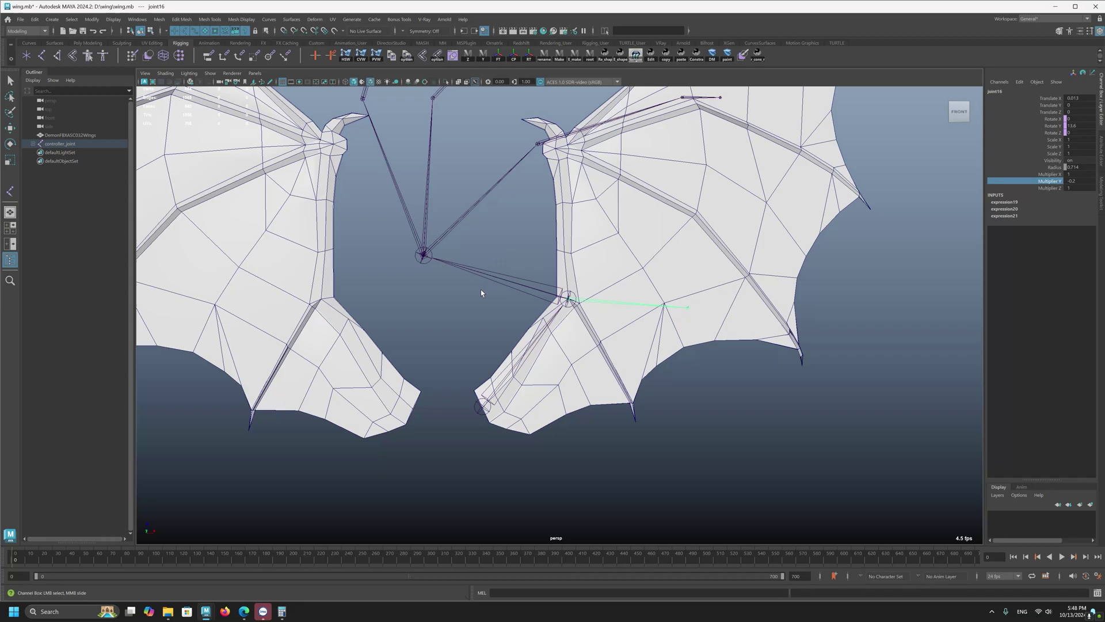
Rotate the elbow joint around Y to test the spur's motion, and reset its Rotate Y to 0
left_click(498, 278)
key("e")
left_click_drag(535, 226, 617, 262)
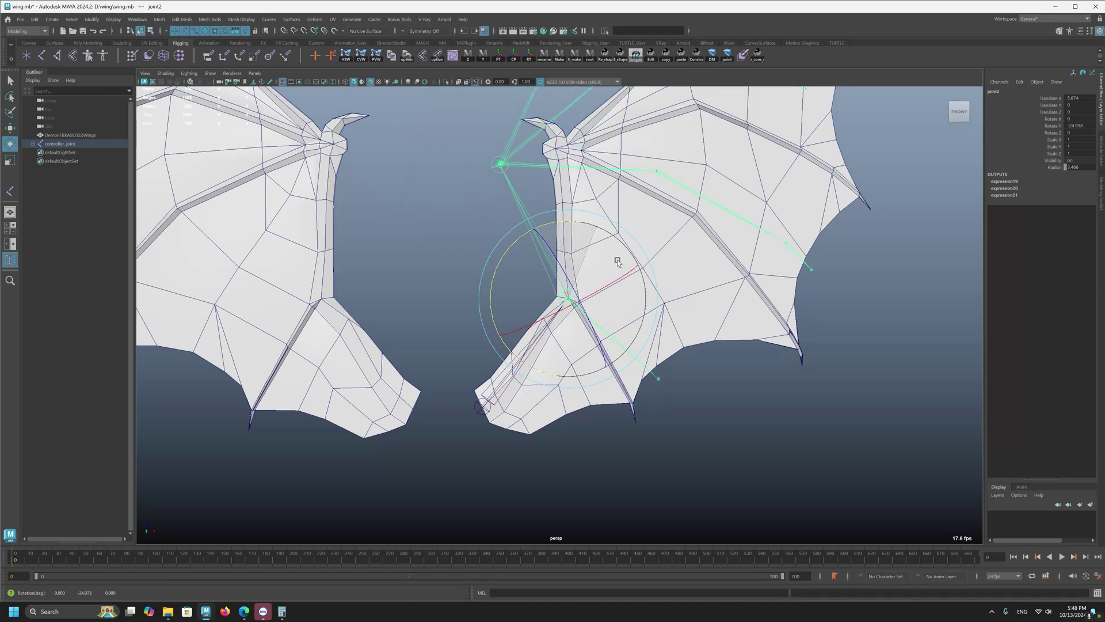
type("0")
key("Return")
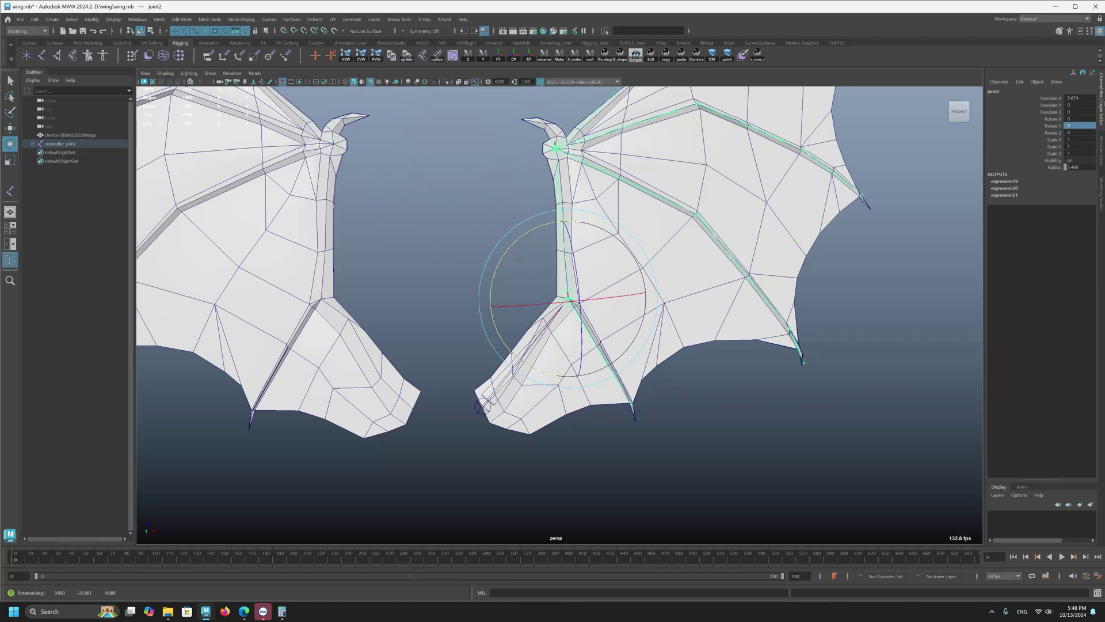
Rotate the wrist joint around X to about 67.2 degrees to test the fingers' sideways fold, and undo the rotation
key("space")
right_click_drag(849, 232, 639, 213, "alt")
left_click_drag(639, 213, 609, 232, "alt")
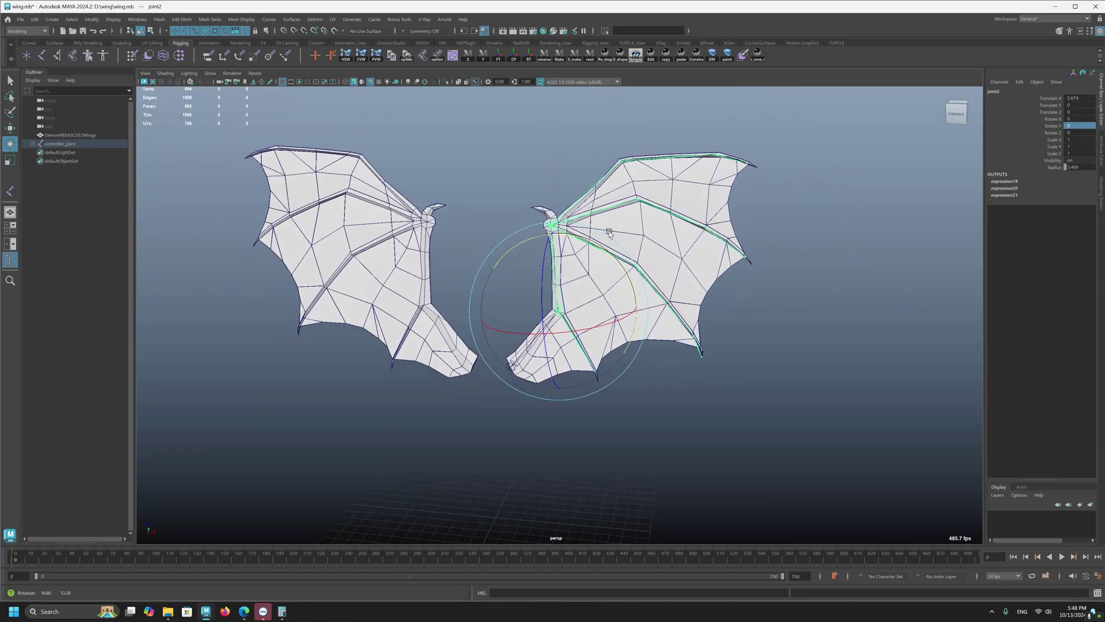
right_click_drag(610, 232, 568, 449, "alt")
key("w")
left_click_drag(561, 368, 535, 260, "alt")
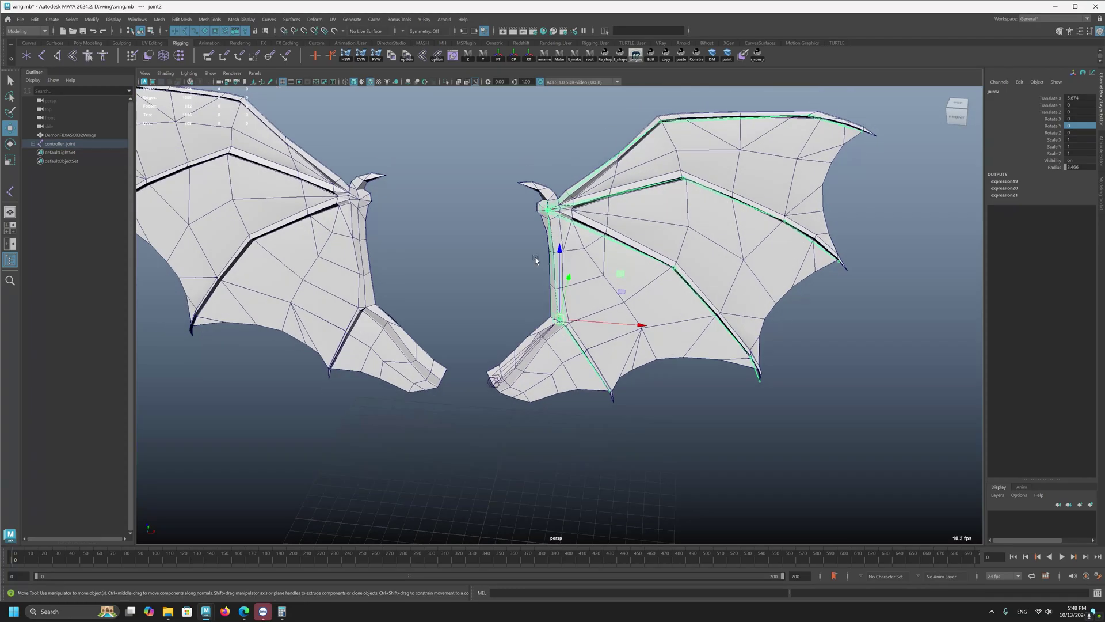
left_click(564, 202)
key("q")
left_click(547, 206)
left_click_drag(548, 206, 468, 226, "alt")
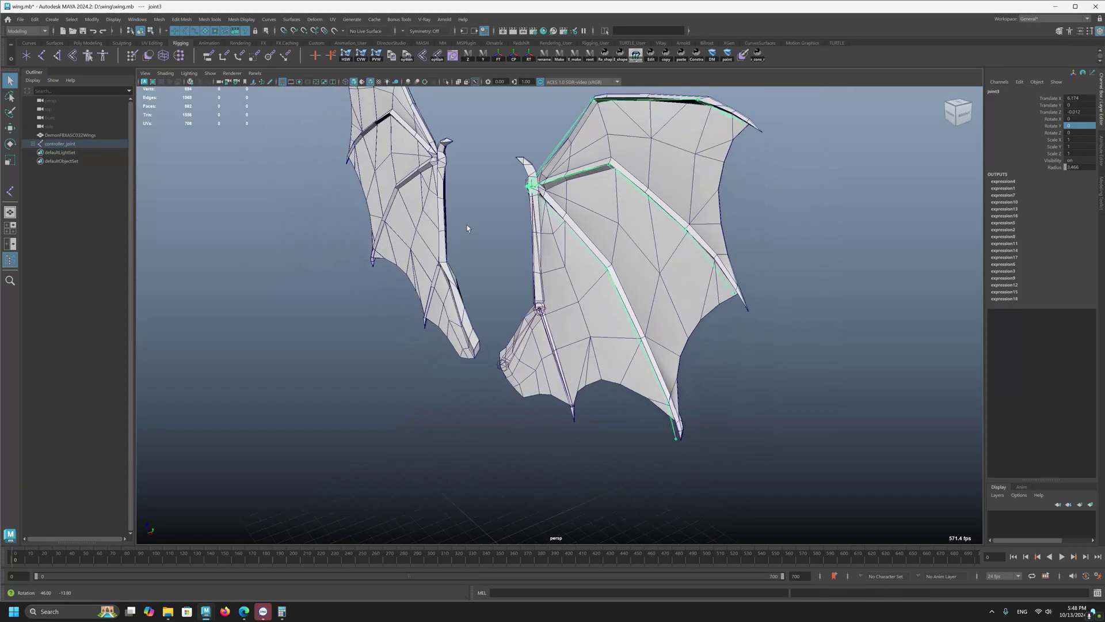
middle_click_drag(469, 227, 472, 269, "alt")
key("e")
left_click_drag(556, 276, 395, 218, "alt")
middle_click_drag(394, 216, 397, 269, "alt")
key("ctrl+z")
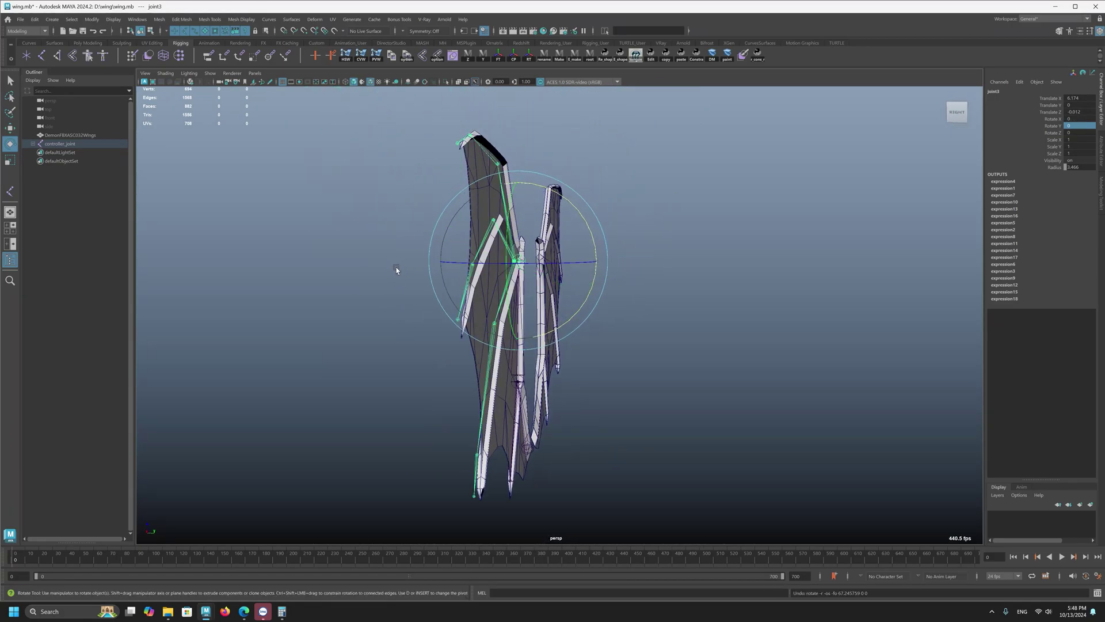
left_click_drag(397, 269, 585, 257, "alt")
left_click_drag(568, 216, 484, 230)
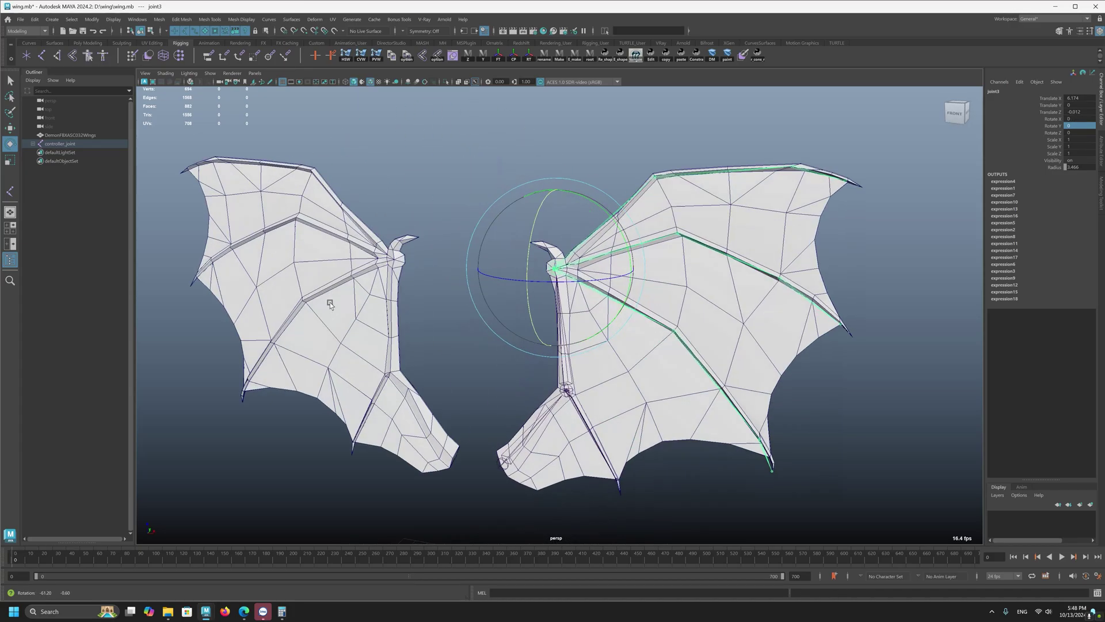
Separate the combined wings mesh into individual wings and delete the wing that has no joints
key("q")
left_click_drag(455, 374, 489, 446)
right_click_drag(483, 460, 671, 560, "alt")
left_click(527, 496, "shift")
scroll(364, 388, "down", 3)
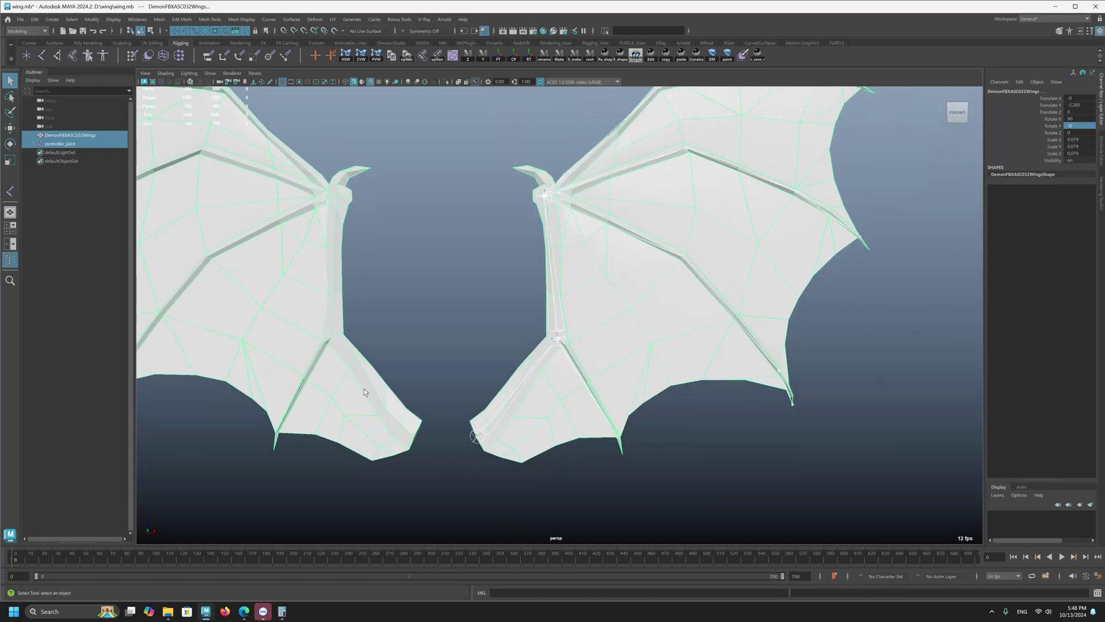
left_click(364, 389)
right_click_drag(362, 348, 358, 530, "shift")
left_click(302, 411)
key("Delete")
Move the remaining wing mesh in depth to line it up with the joint chains, bringing Translate Z to about 3.6
left_click(493, 423)
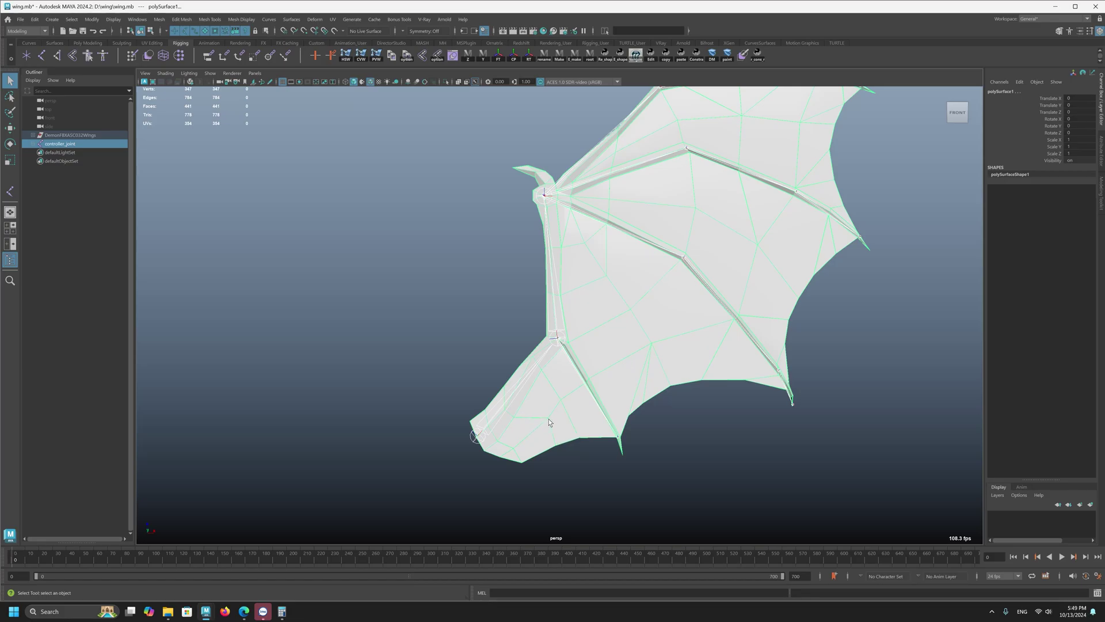
middle_click_drag(566, 256, 545, 216, "alt")
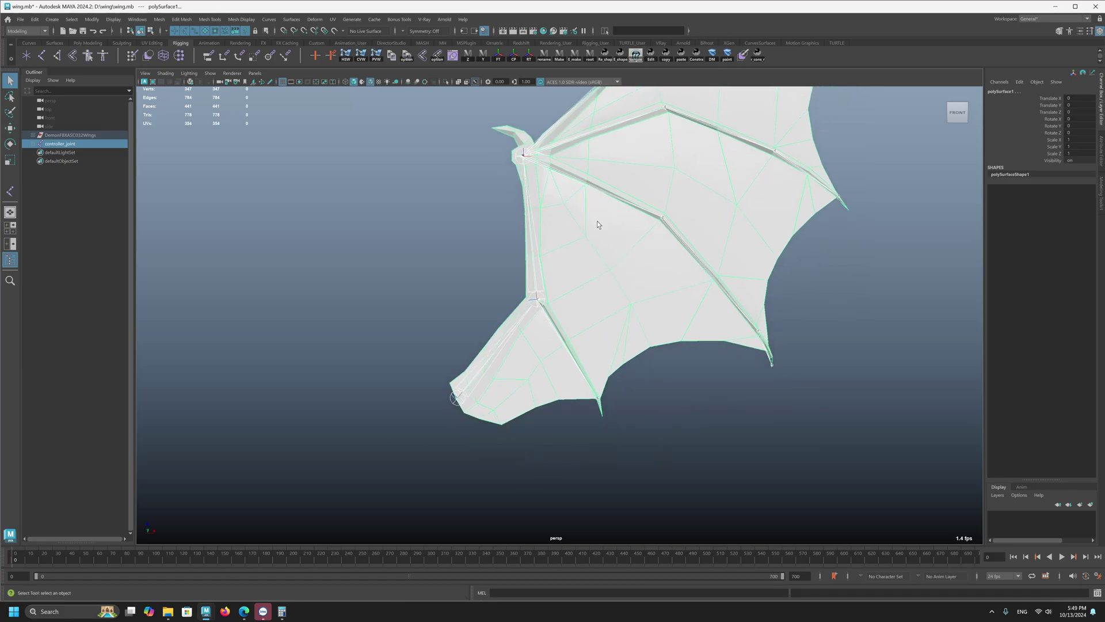
right_click_drag(599, 225, 530, 234, "alt")
left_click_drag(579, 256, 760, 271, "alt")
left_click_drag(651, 277, 562, 282, "alt")
key("w")
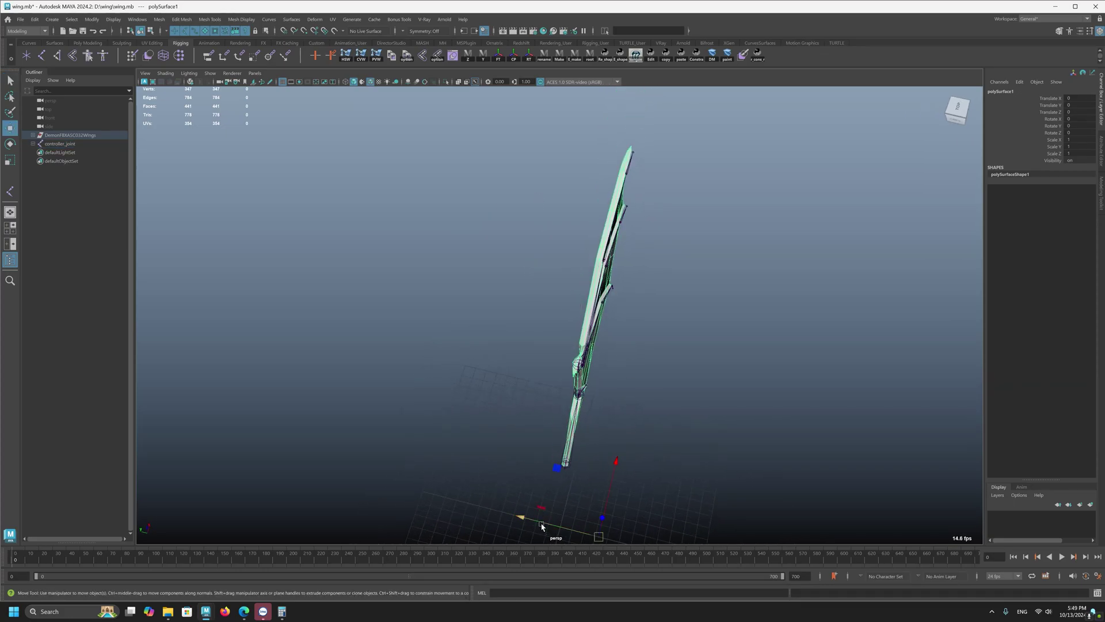
left_click_drag(542, 524, 502, 461)
Bind the wing mesh as a smooth skin to the controller_joint skeleton
left_click(534, 413, "shift")
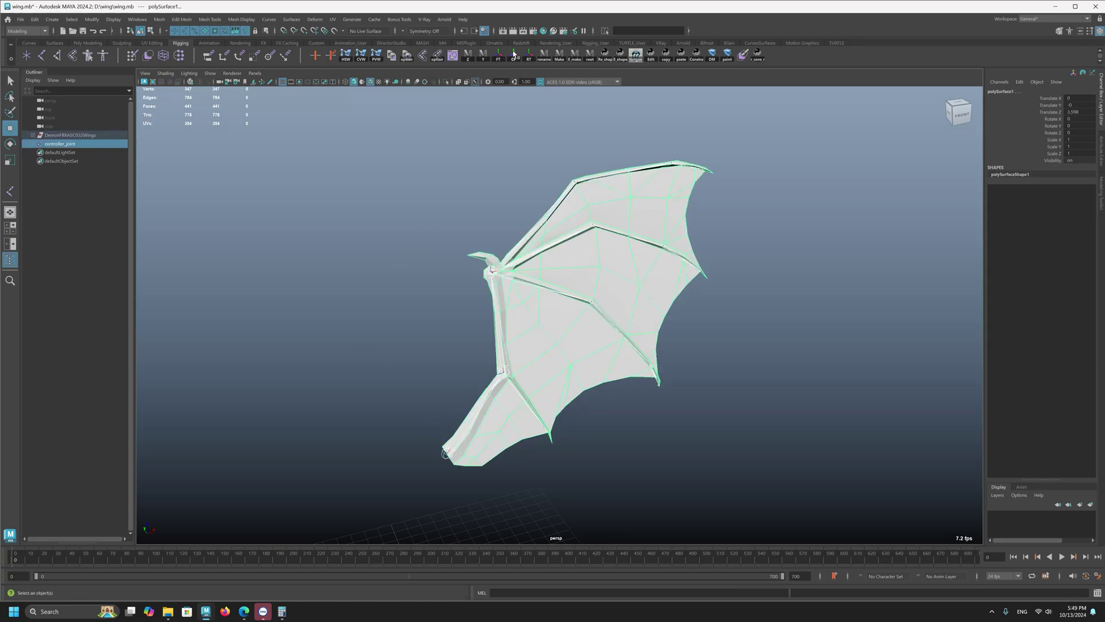
left_click(423, 58)
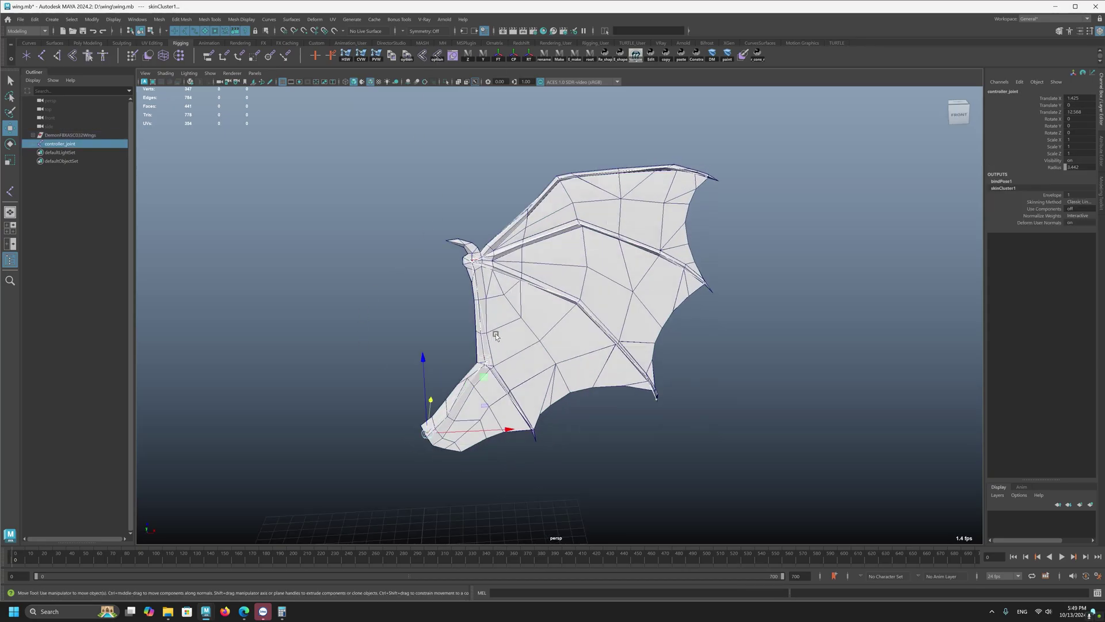
Rotate the wrist joint around X to about 60.6 degrees to test the skinned wing's deformation
left_click_drag(520, 245, 444, 212, "alt")
key("e")
left_click_drag(589, 271, 652, 204, "alt")
key("e")
left_click(551, 209)
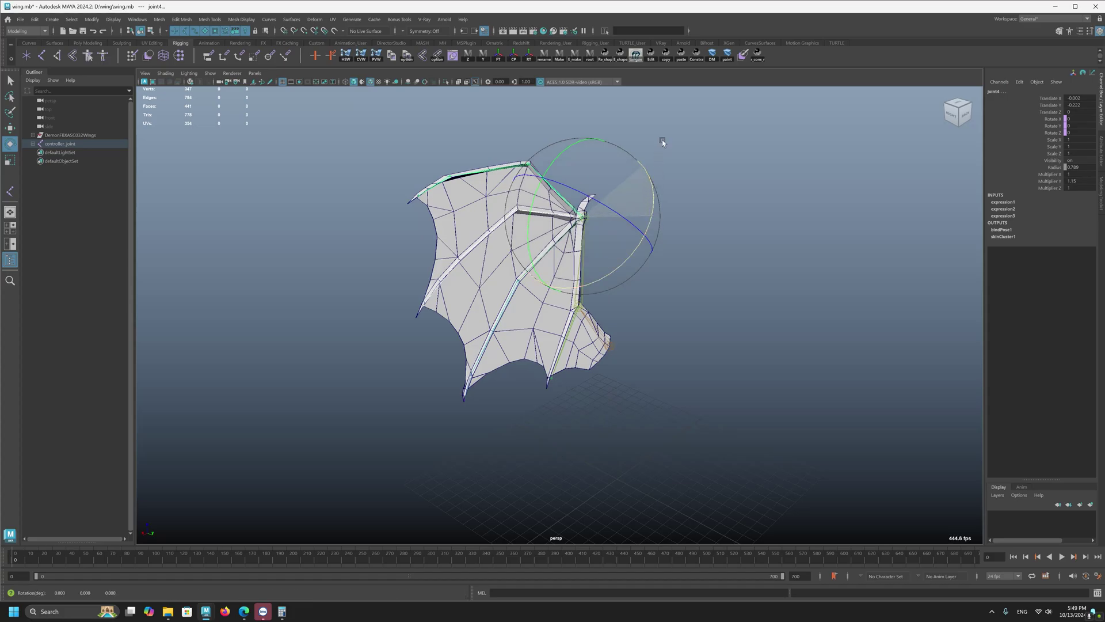
left_click_drag(662, 140, 662, 139)
key("q")
left_click(587, 219)
key("e")
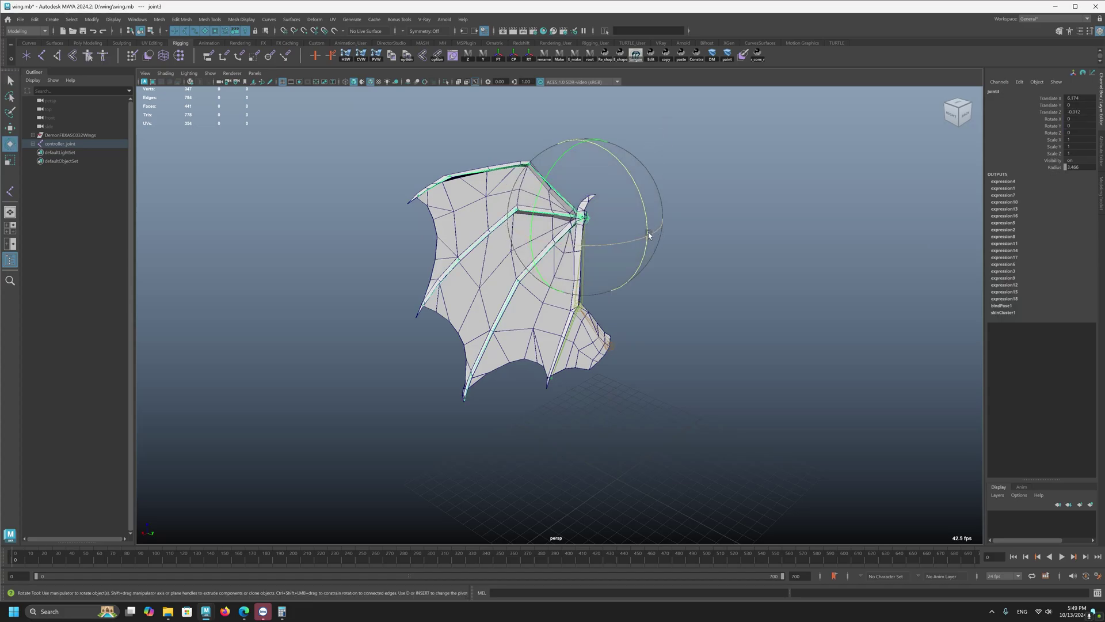
left_click_drag(648, 235, 357, 229, "alt")
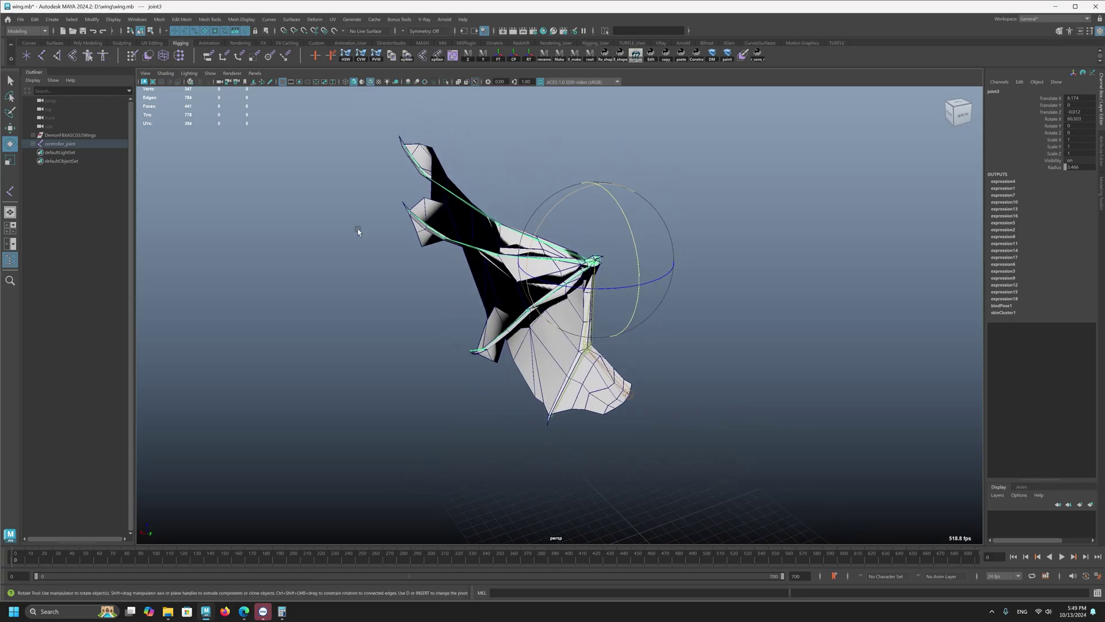
Set Multiplier X and Multiplier Z to 0 on joint13 and the matching joints of the other fingers
right_click_drag(357, 229, 456, 279, "alt")
left_click_drag(456, 279, 510, 195, "alt")
left_click(426, 208)
key("q")
left_click_drag(492, 325, 474, 396, "alt")
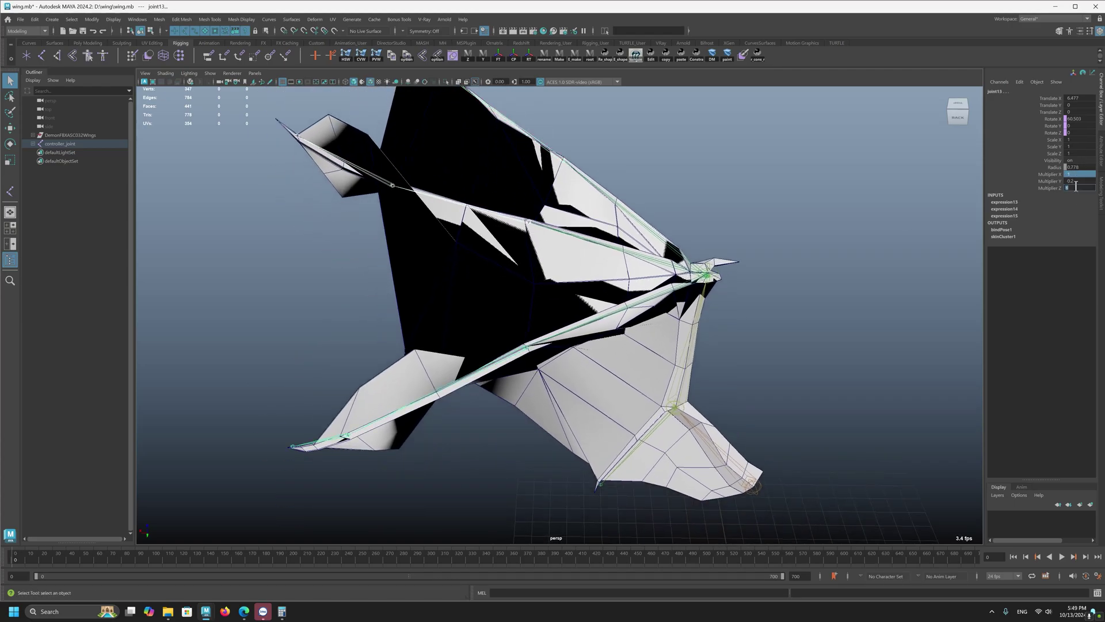
key("Return")
Swing the wrist joint around X again to check how the fingers and membrane bend
left_click_drag(514, 416, 355, 365, "alt")
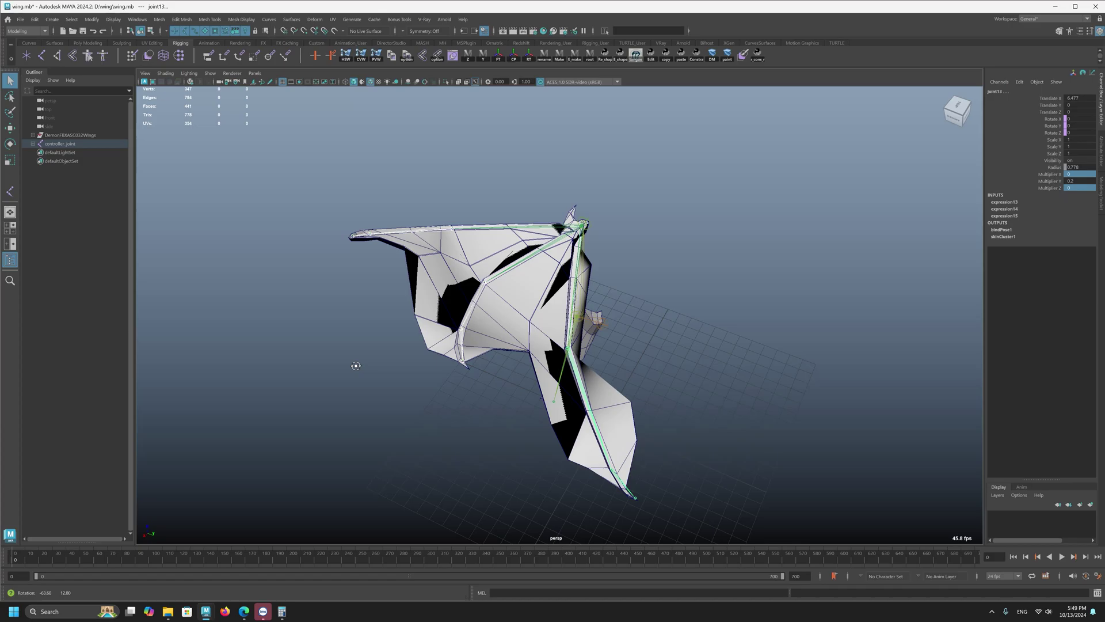
left_click(590, 225)
key("e")
left_click_drag(610, 181, 548, 184)
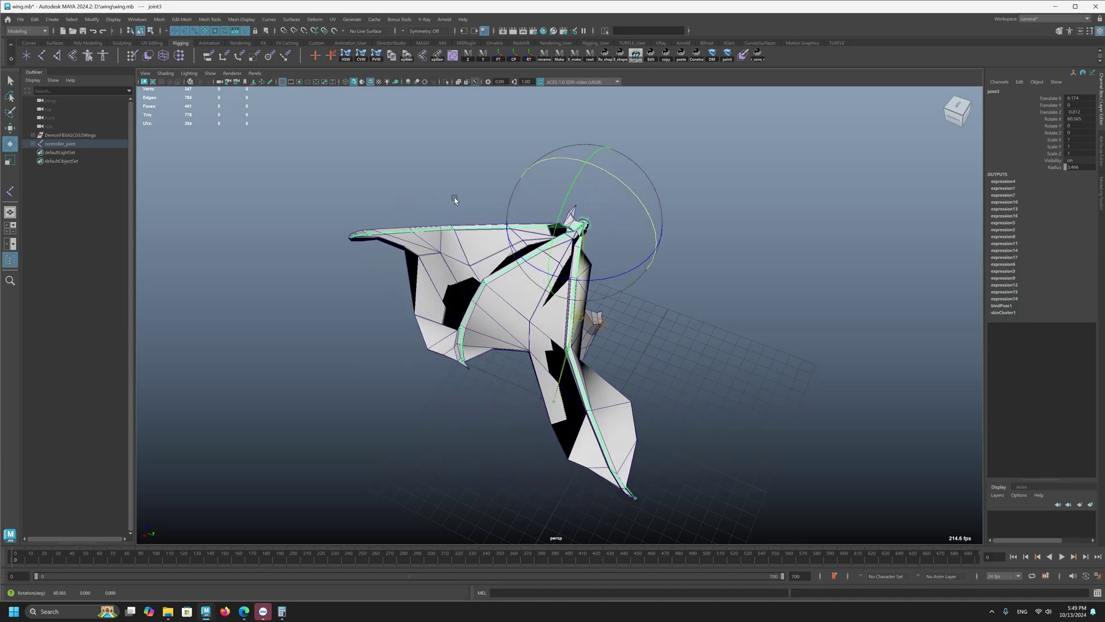
Set Multiplier X to 0 on joint12 and the other finger joints selected with it
key("Down")
left_click(502, 272, "shift")
key("q")
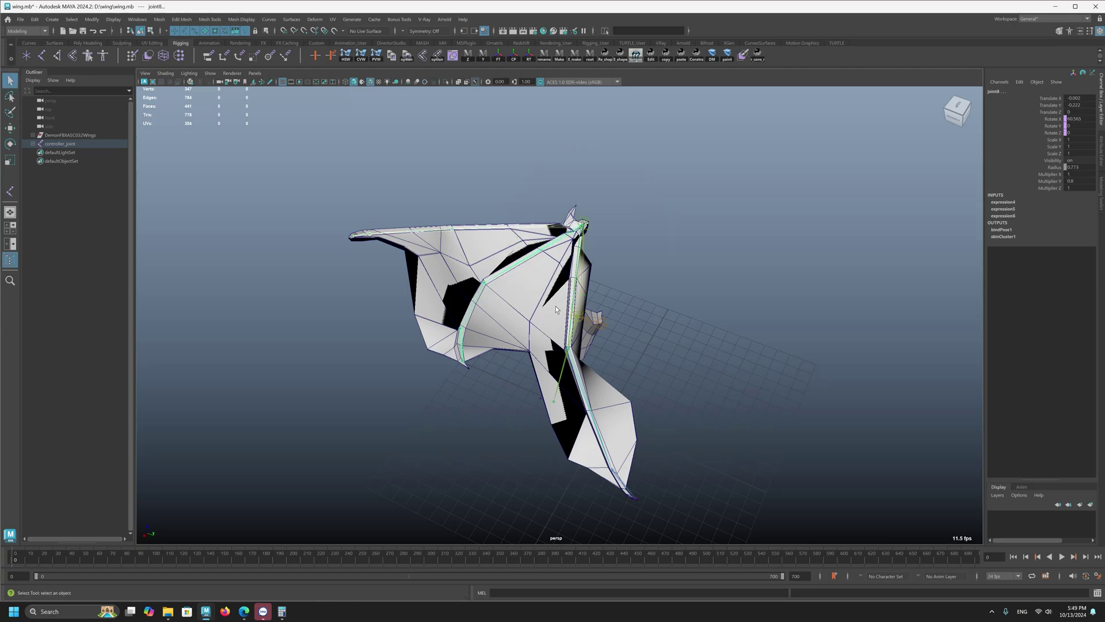
left_click_drag(566, 312, 598, 315, "alt")
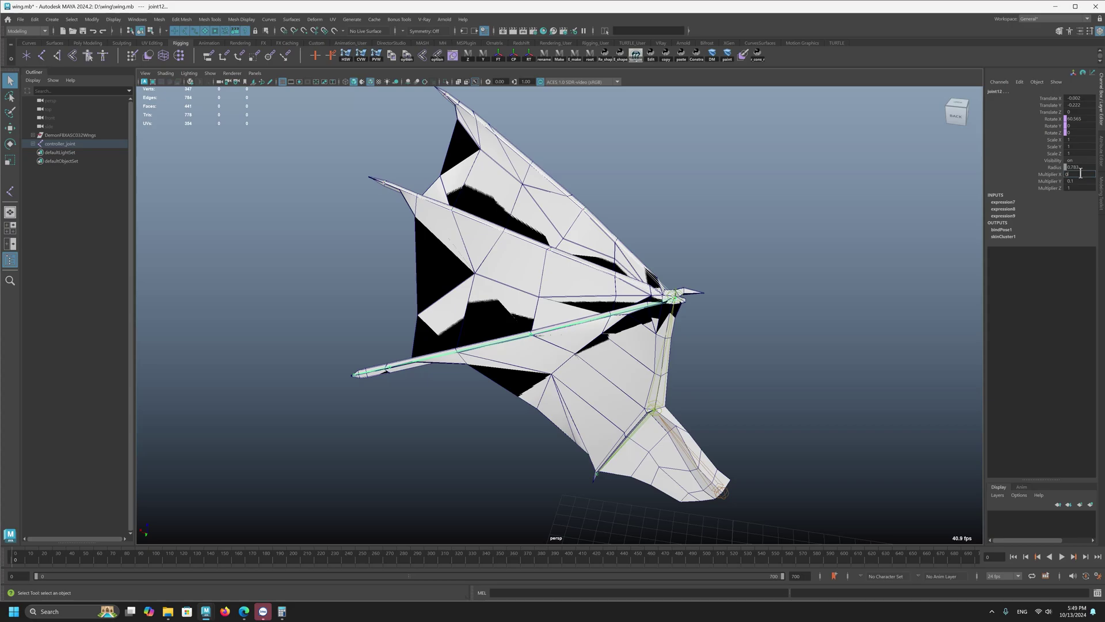
left_click(1080, 173)
type("0")
key("Return")
left_click_drag(267, 417, 345, 340, "alt")
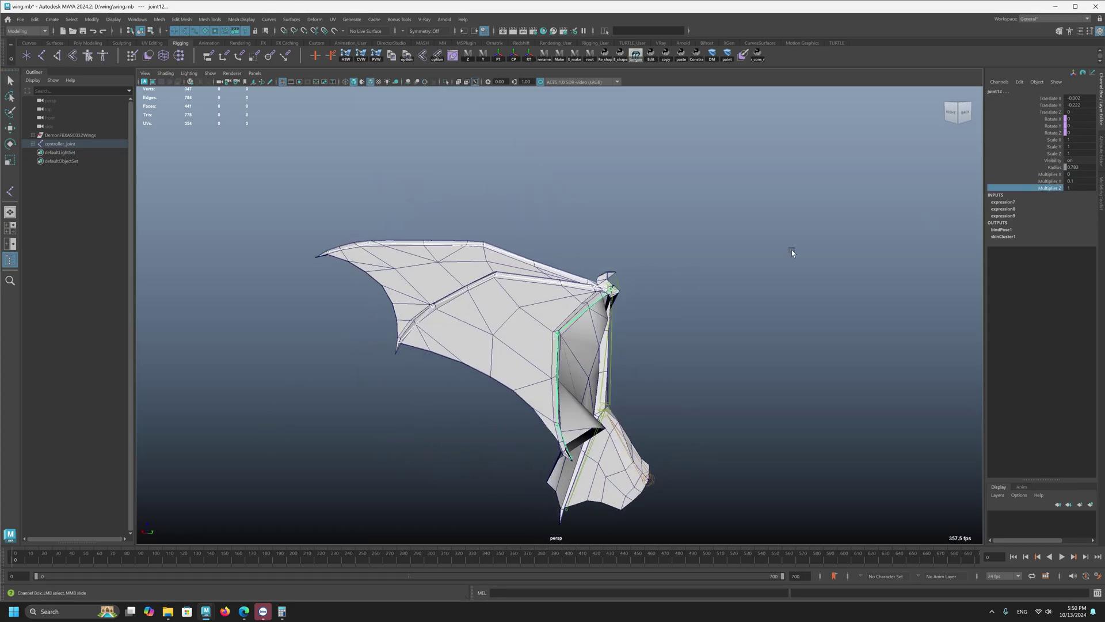
Test the finger folding with a small trial rotation about X at the wrist, and undo it
key("ctrl+z")
left_click_drag(457, 362, 568, 365, "alt")
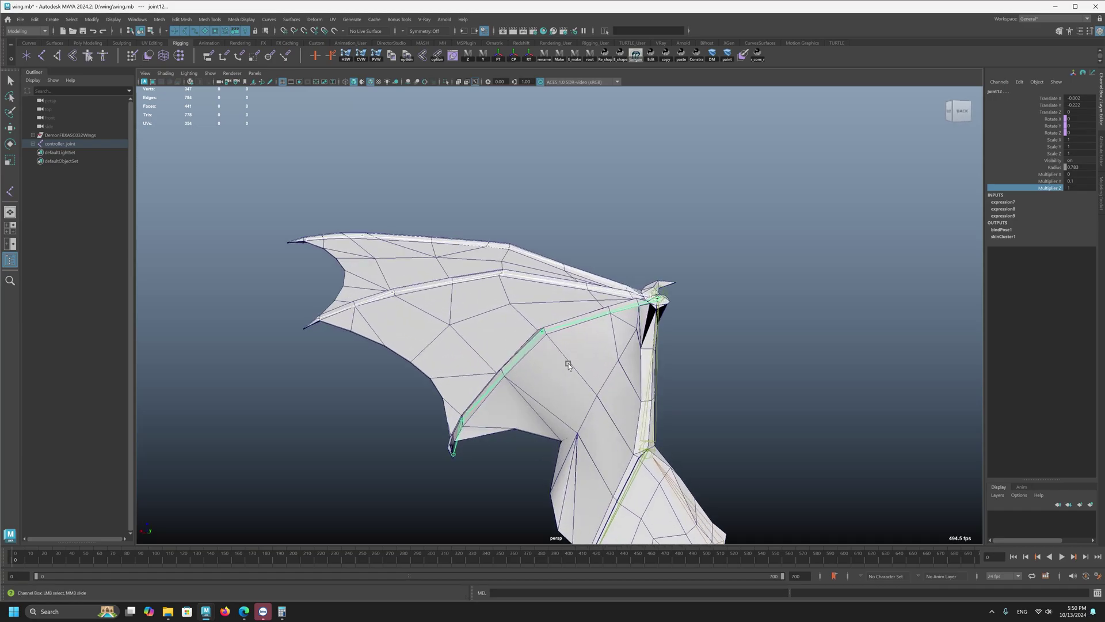
left_click(590, 314)
key("e")
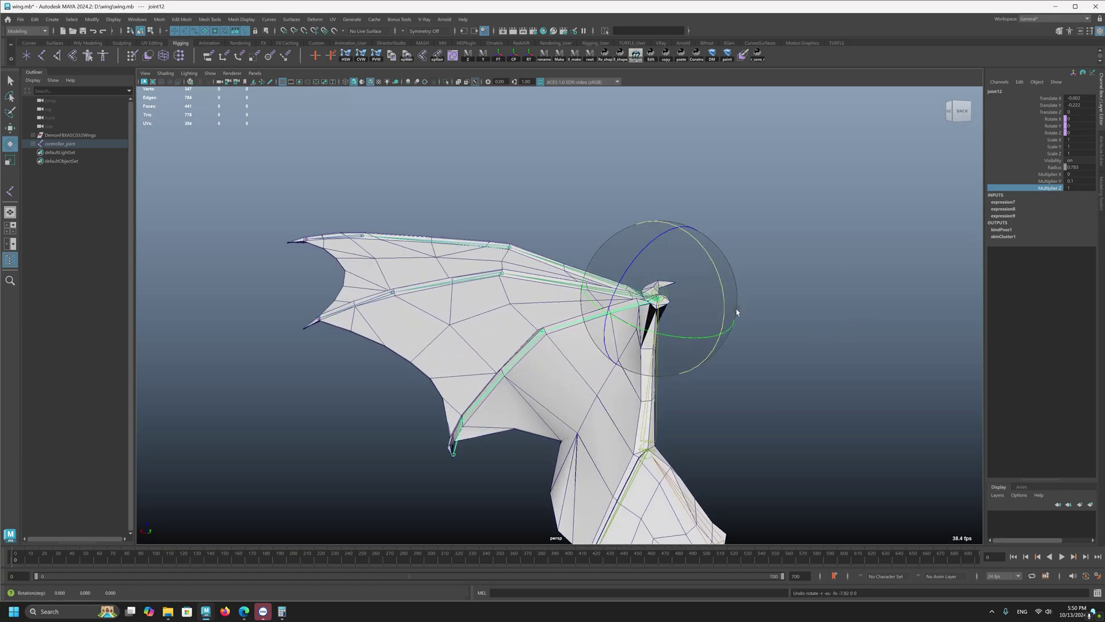
left_click_drag(881, 306, 670, 269, "alt")
key("q")
left_click(649, 274)
left_click_drag(546, 392, 510, 412, "alt")
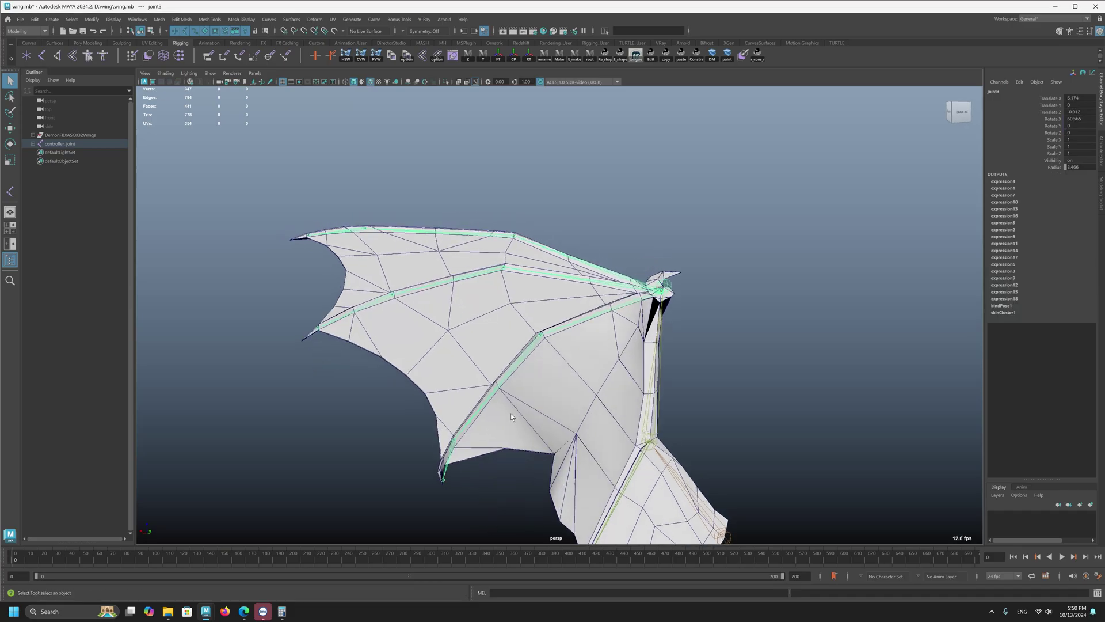
Set Multiplier X to 0 on joint16, the base joint of the elbow spur
middle_click_drag(510, 413, 555, 378, "alt")
left_click_drag(555, 378, 578, 324, "alt")
left_click(641, 301)
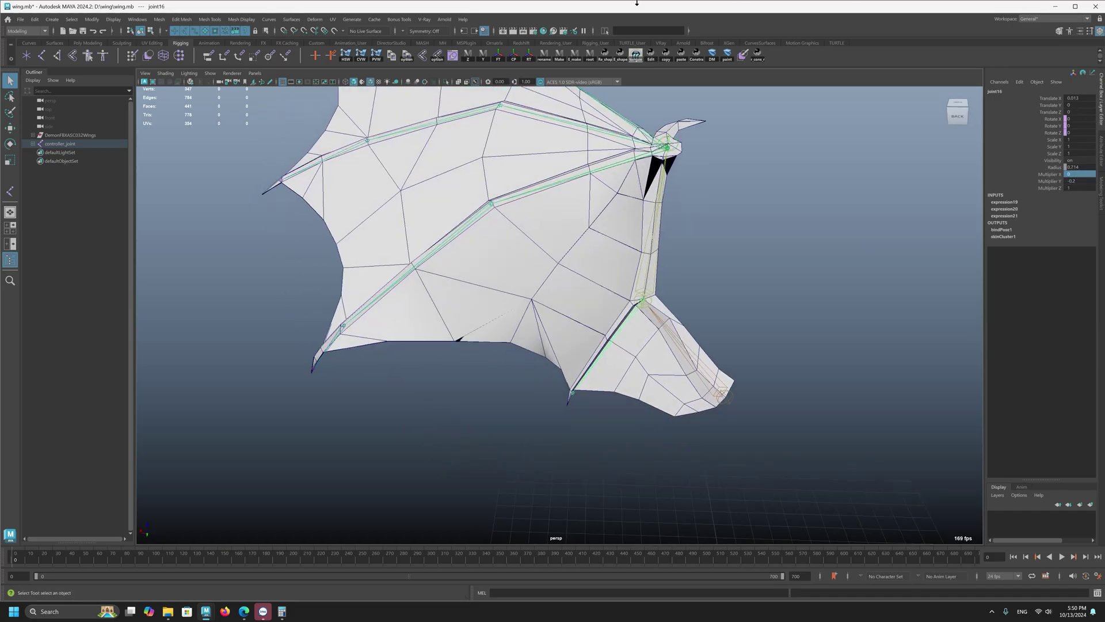
middle_click_drag(466, 169, 456, 242, "alt")
Rotate the wrist joint around Z to about -21 degrees to check how the fingers fold
left_click(666, 215)
key("e")
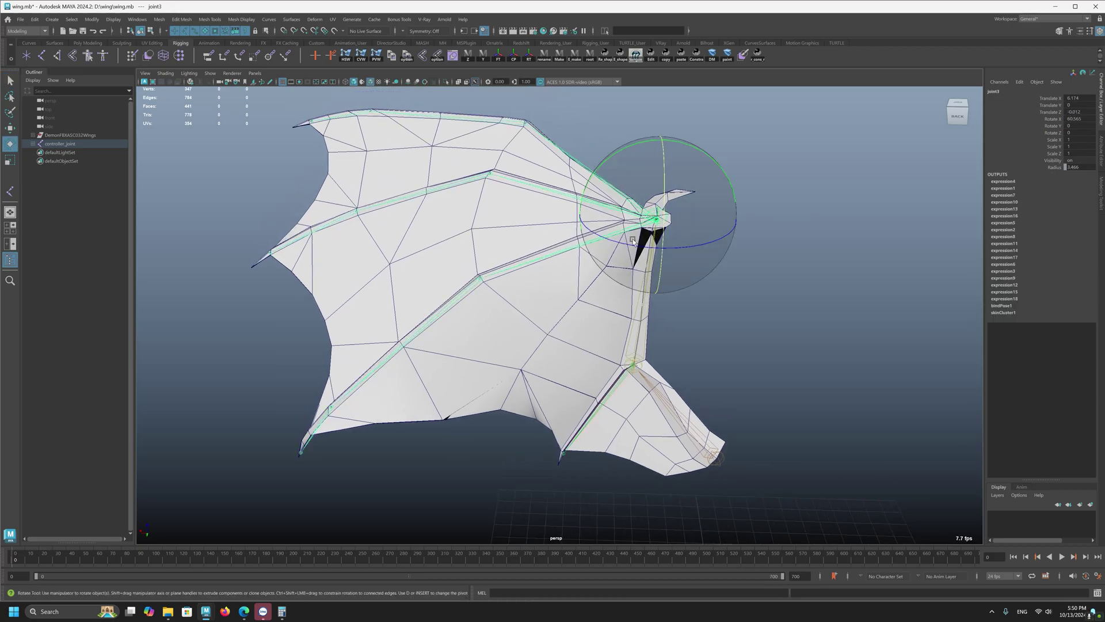
mouse_move(633, 230)
left_mouse_down("alt")
mouse_move(623, 241)
mouse_move(656, 195)
mouse_move(660, 207)
mouse_move(573, 152)
mouse_move(562, 193)
mouse_move(576, 207)
mouse_move(611, 239)
mouse_move(634, 217)
mouse_move(604, 254)
mouse_move(608, 221)
mouse_move(591, 224)
mouse_move(605, 173)
mouse_move(610, 242)
mouse_move(627, 161)
mouse_move(584, 212)
mouse_move(617, 222)
left_mouse_up("alt")
key("ctrl+z")
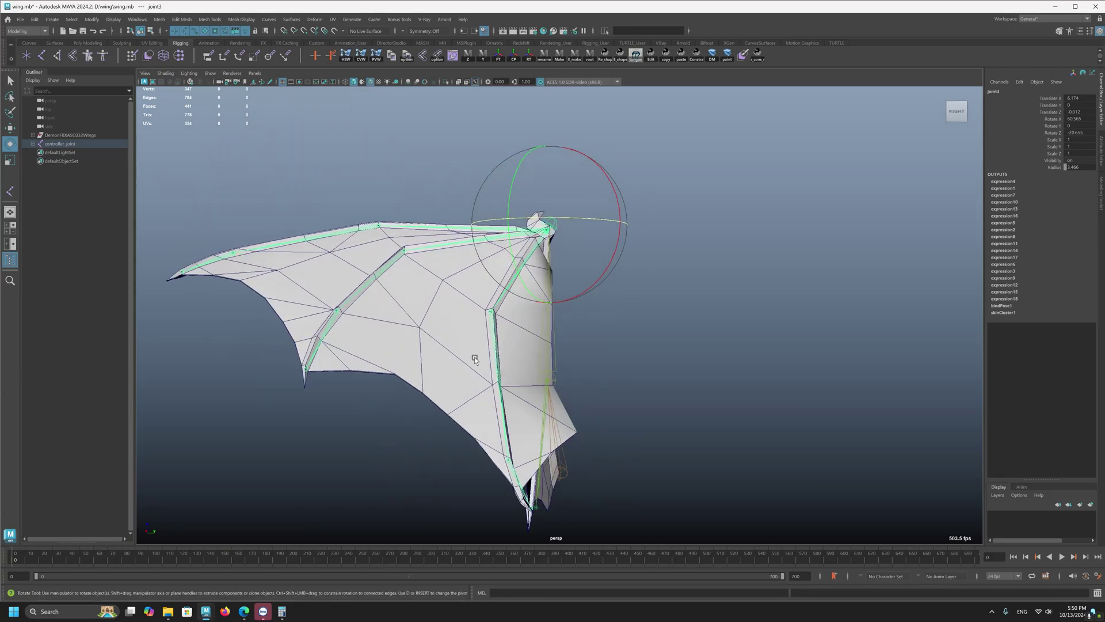
Set Multiplier Z to 1.45 on joint5 and the matching joints of the other fingers
left_click(494, 336)
left_click(379, 273, "shift")
key("q")
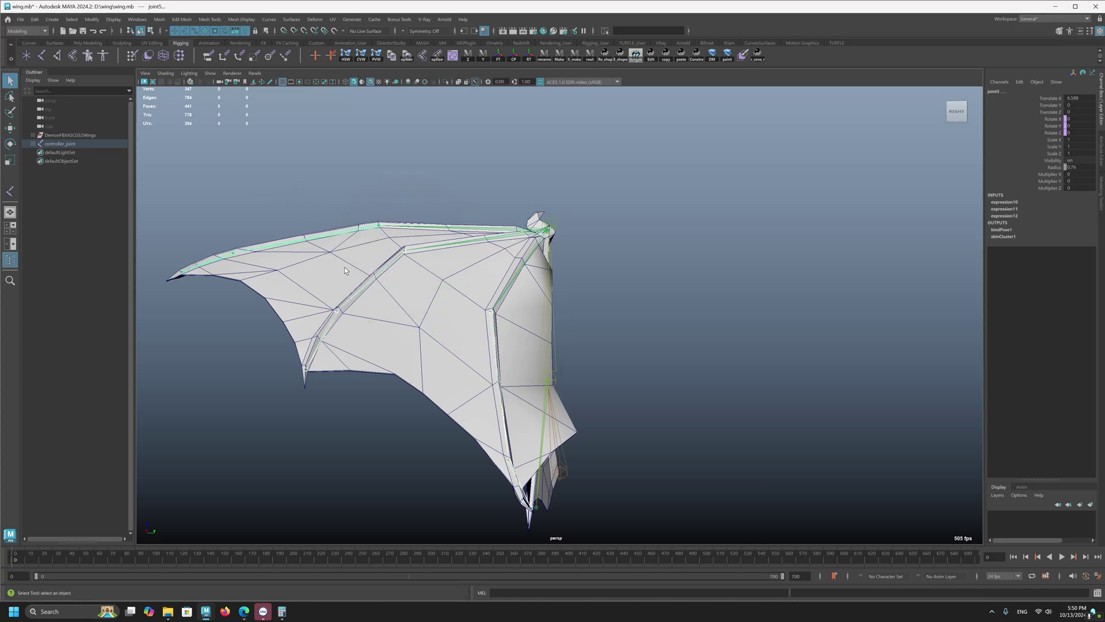
middle_click_drag(587, 225, 667, 225)
left_click_drag(587, 247, 630, 233, "alt")
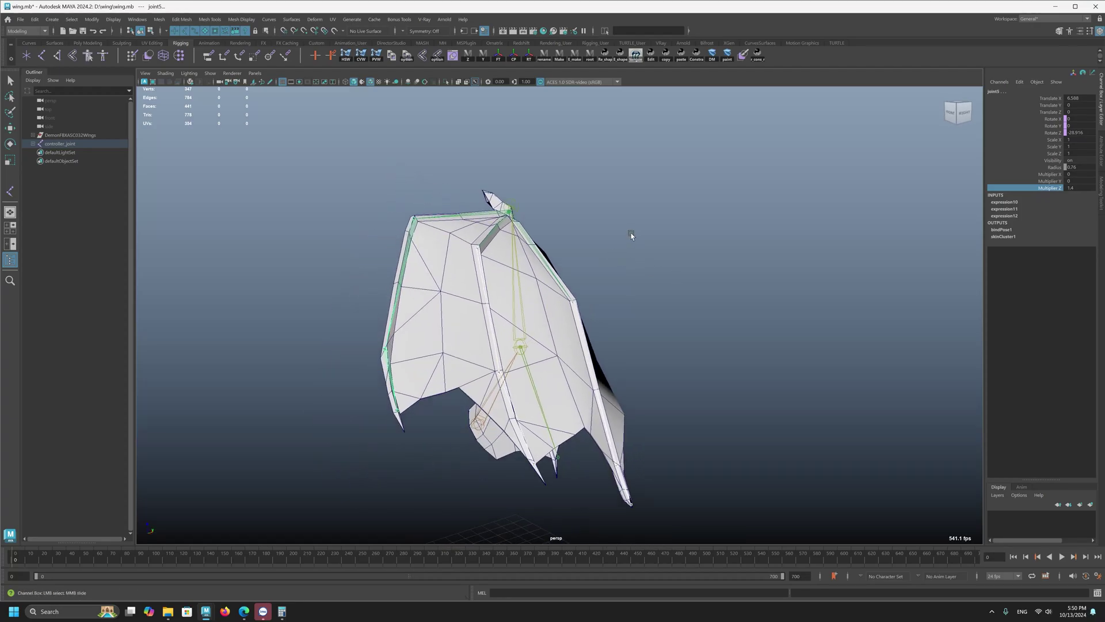
left_click(965, 113)
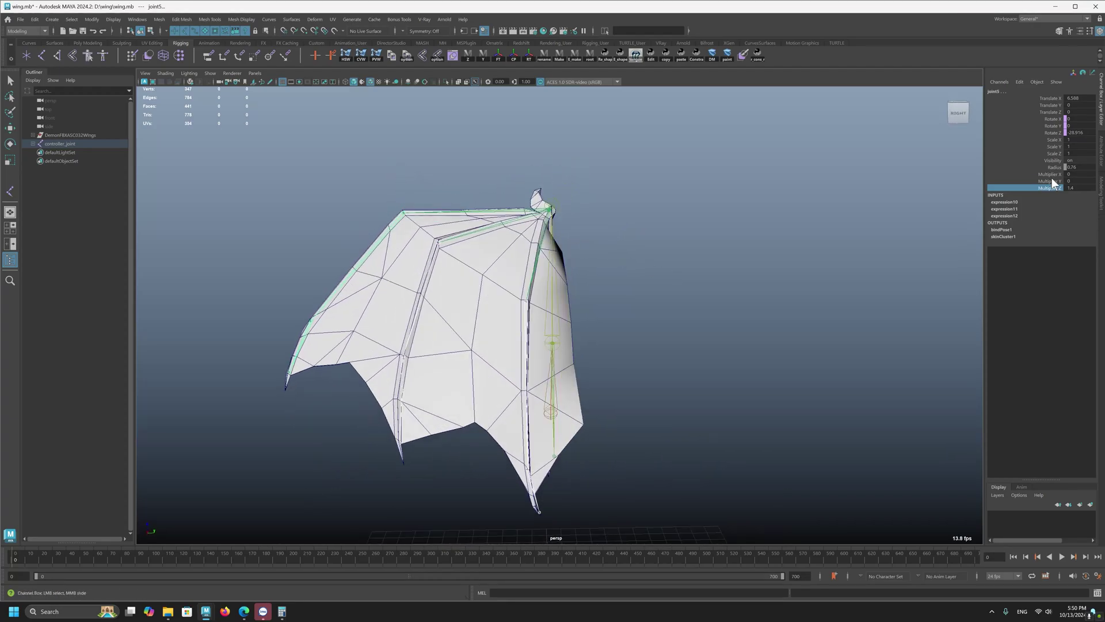
type("1.45")
key("Return")
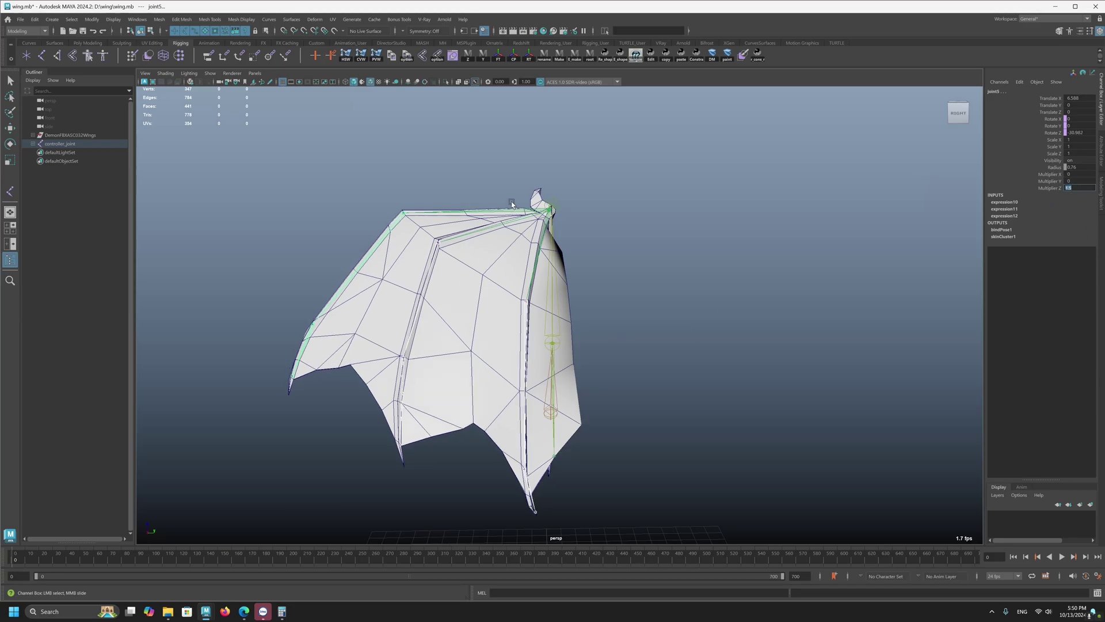
Swing the wrist joint around Z to check the finger folding, and return its rotation to zero
left_click_drag(512, 204, 599, 198, "alt")
left_click(596, 195)
key("e")
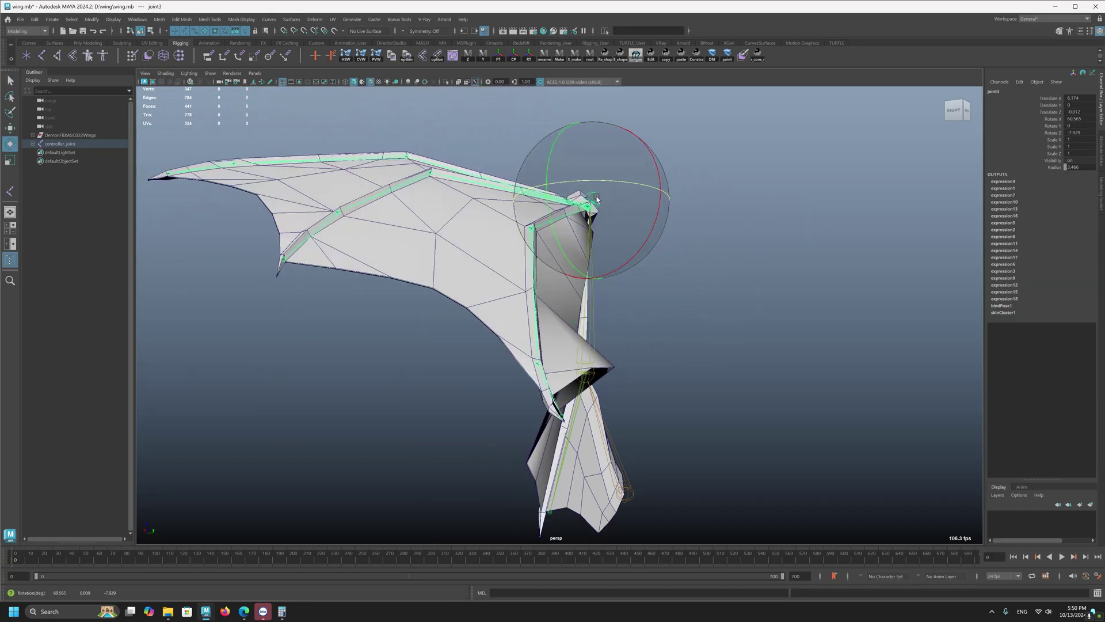
right_click_drag(599, 199, 645, 195)
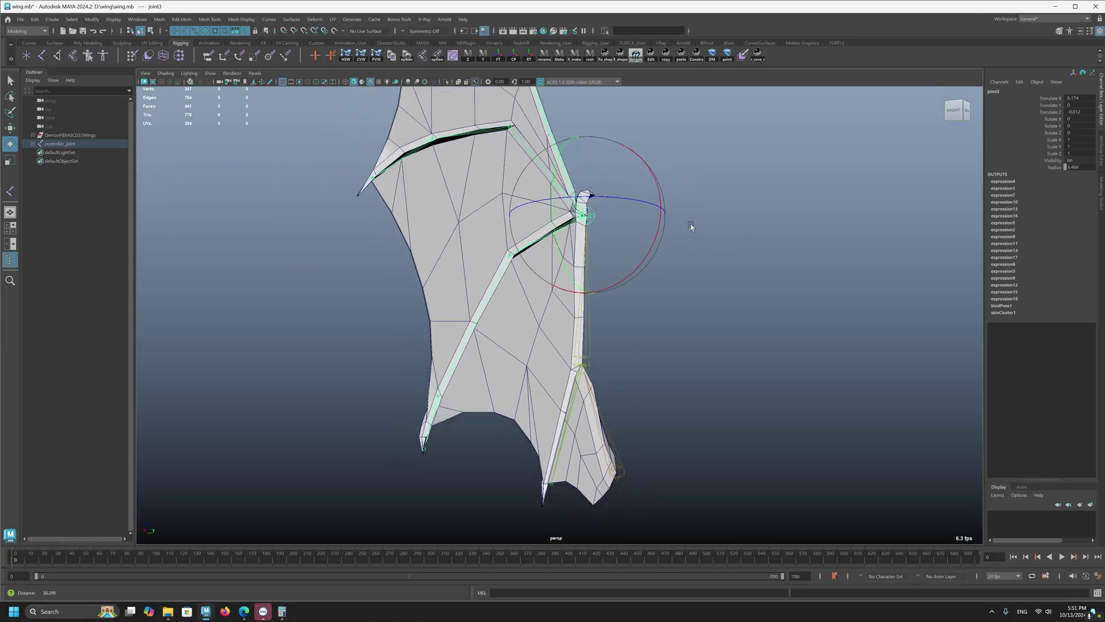
Rotate the wrist joint freely on all axes to test the membrane deformation, and undo the rotation
left_click_drag(543, 193, 543, 193)
mouse_move(546, 196)
left_mouse_down("alt")
mouse_move(570, 240)
mouse_move(600, 185)
mouse_move(541, 200)
left_mouse_up("alt")
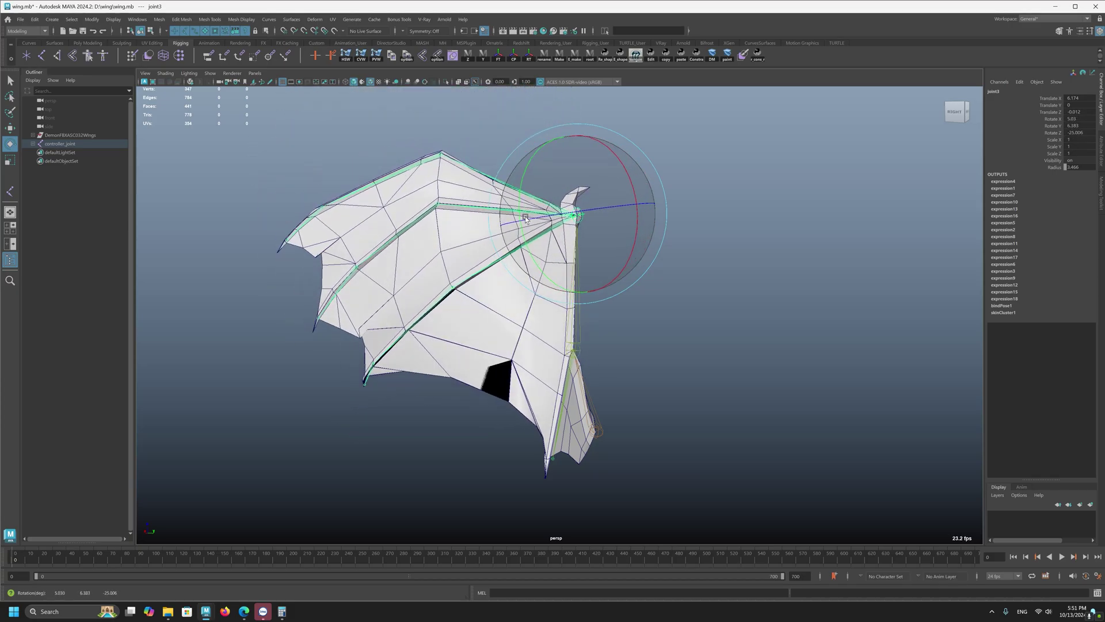
left_click_drag(599, 293, 651, 308, "alt")
scroll(633, 305, "down", 2)
left_click_drag(413, 271, 514, 283, "alt")
key("ctrl+z")
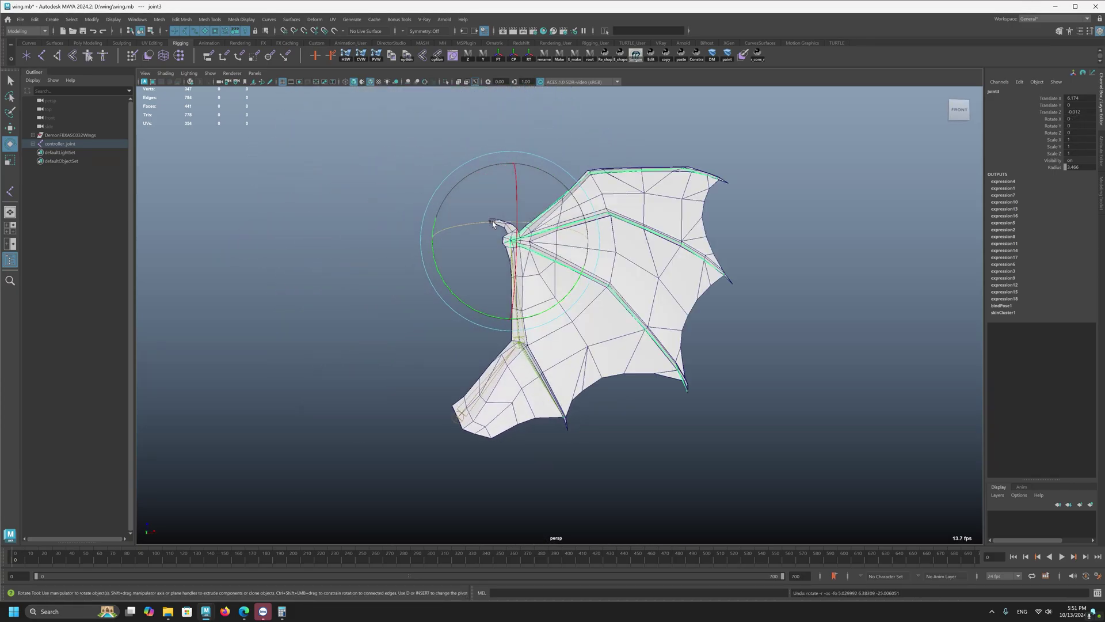
Fold the wing by rotating the wrist joint about 41 degrees around Y, and undo the trial elbow rotation
left_click_drag(521, 181, 294, 296, "alt")
key("ctrl+z")
left_click_drag(573, 192, 596, 305)
key("e")
left_click_drag(573, 269, 544, 331)
key("ctrl+z")
key("q")
Break the connections on the Rotate X, Y and Z channels of the spur's joint16
scroll(641, 457, "up", 3)
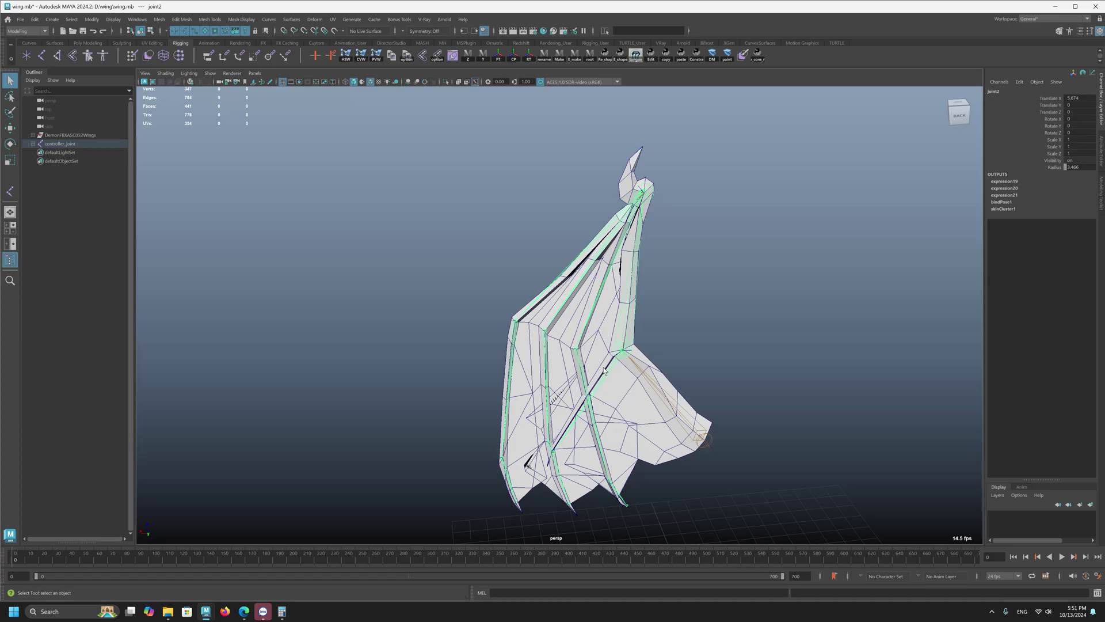
middle_click_drag(540, 385, 513, 366, "alt")
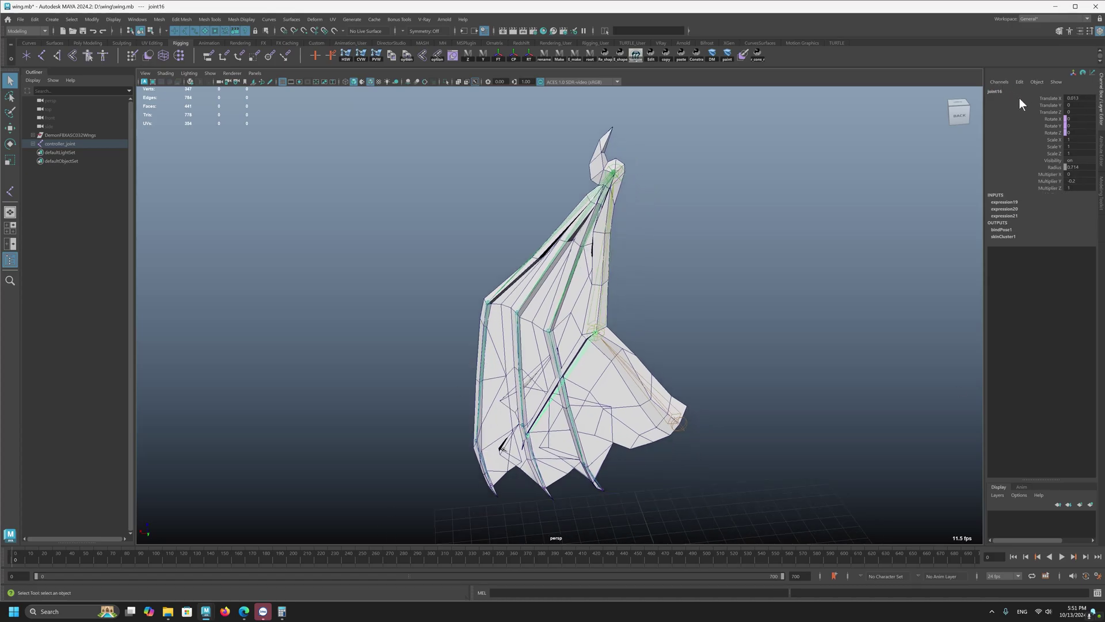
left_click_drag(1050, 118, 1045, 139)
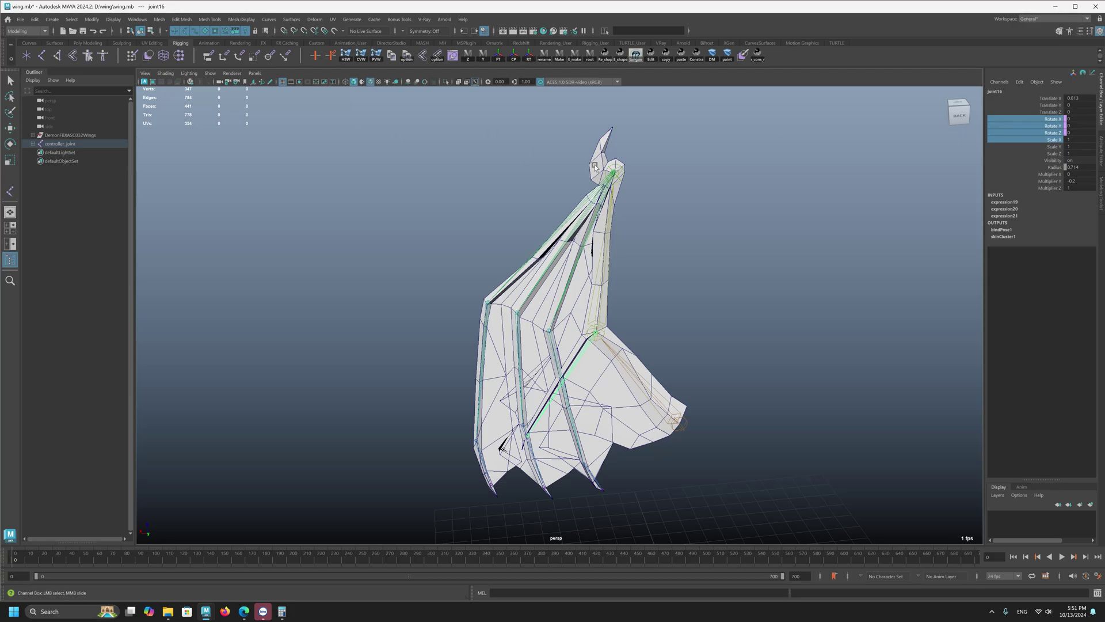
right_click(1047, 129)
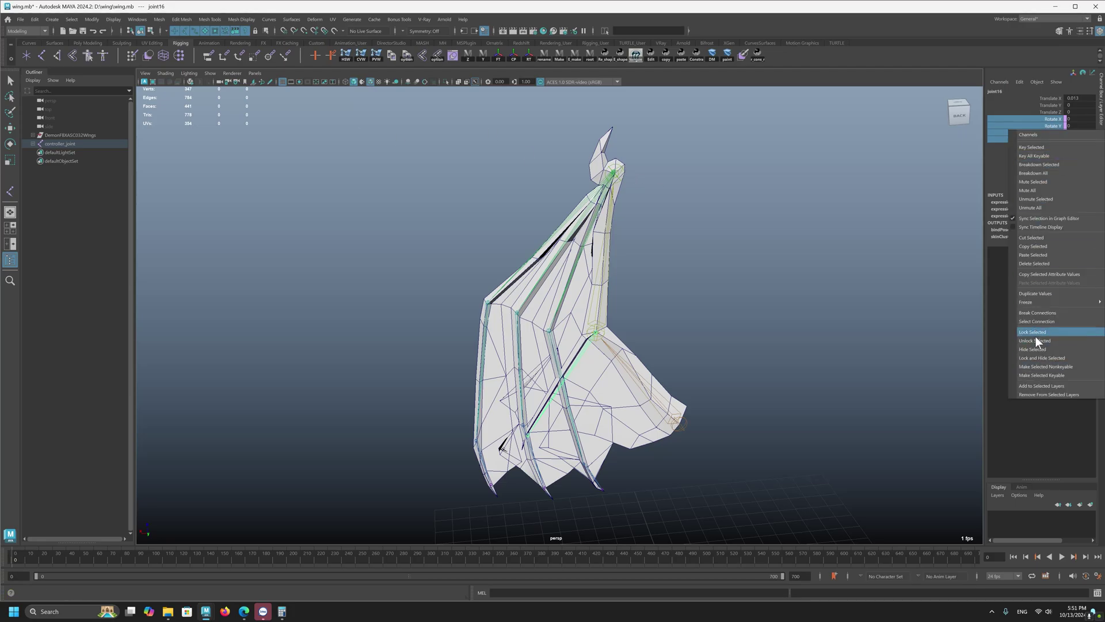
left_click(1041, 315)
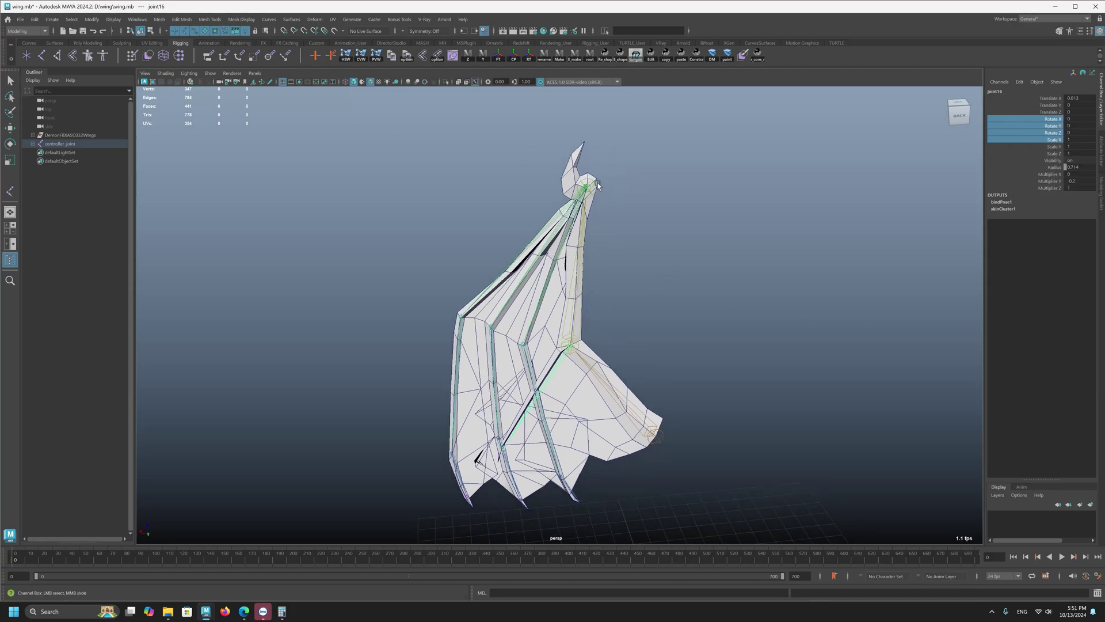
Link the spur's joint16 rotation to the wrist joint and set Multiplier X, Y and Z to 1
left_click(596, 184)
left_click(561, 366, "shift")
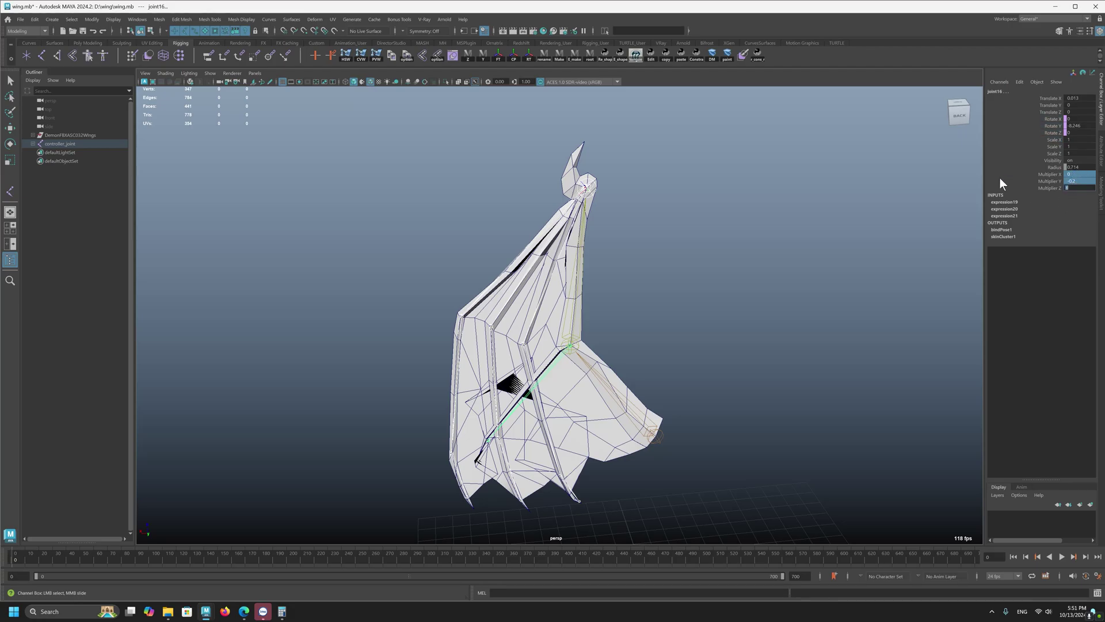
type("1")
key("Return")
Test-rotate the wrist joint from the folded pose to see how the linked spur follows, and undo the trial rotations
scroll(515, 167, "up", 3)
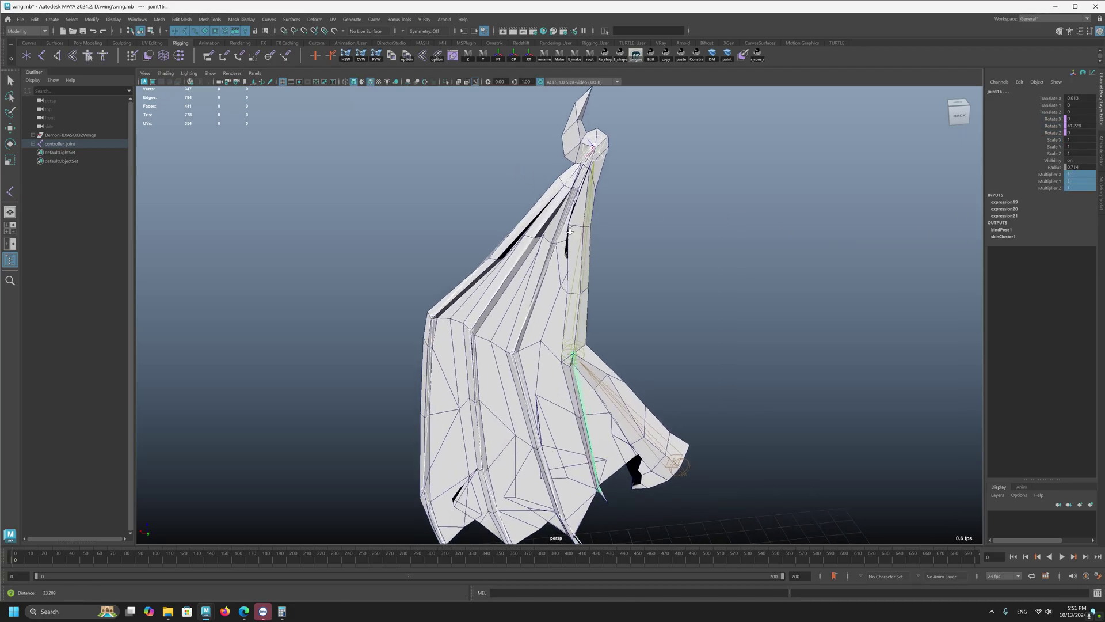
left_click(605, 153)
key("e")
scroll(639, 210, "down", 4)
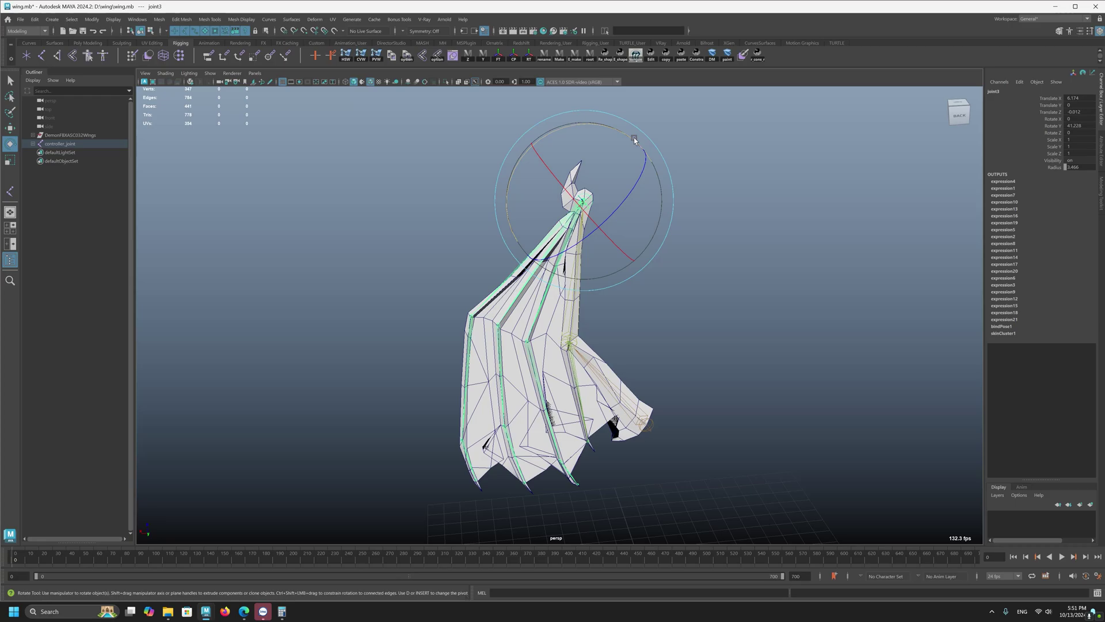
left_click_drag(634, 137, 638, 99)
scroll(637, 99, "down", 3)
left_click_drag(374, 288, 593, 278, "alt")
key("ctrl+z")
key("ctrl+z")
key("ctrl+z")
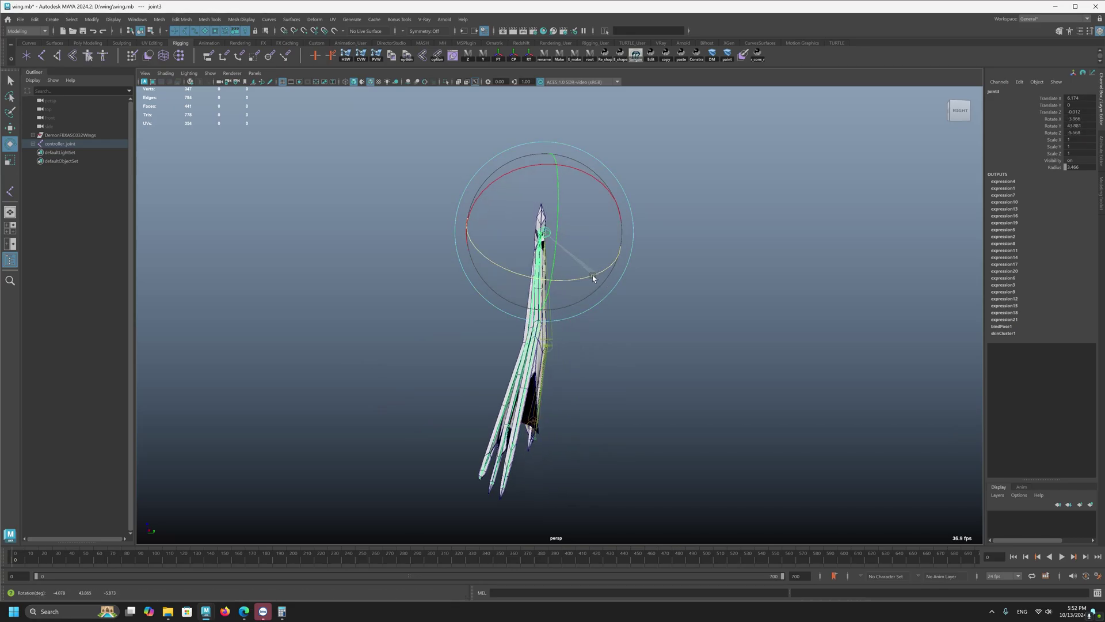
key("ctrl+z")
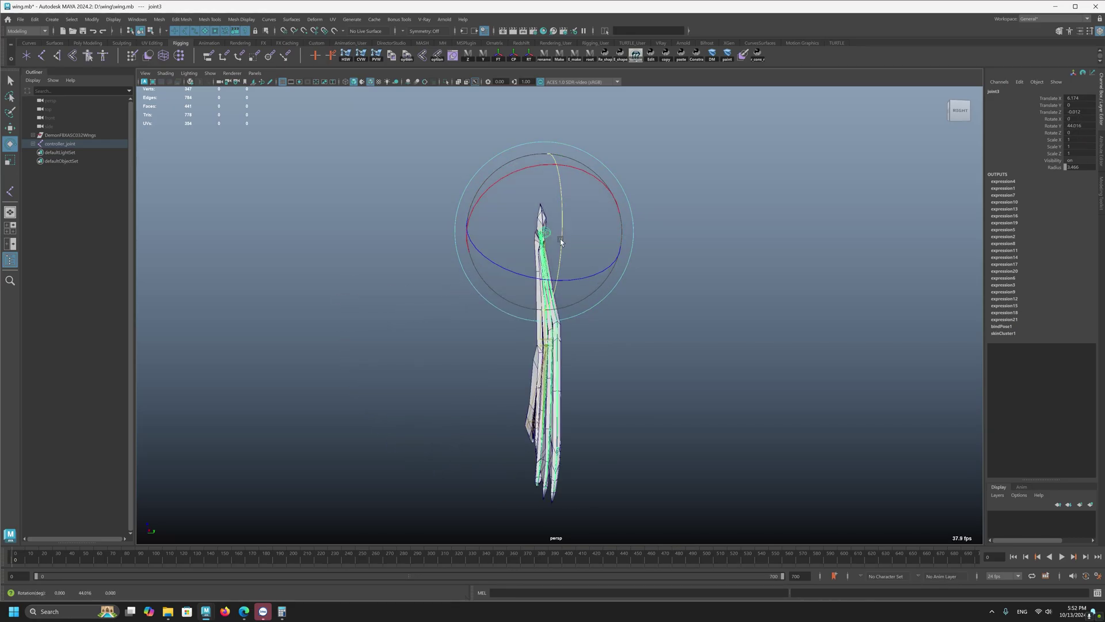
Pose the wrist joint at about 41 degrees in X, -6 in Y and -17 in Z
left_click_drag(561, 242, 599, 253)
left_click(625, 180)
key("ctrl+z")
left_click_drag(564, 271, 520, 390, "alt")
Set Multiplier X and Multiplier Z to 0 on the spur's joint16
left_click(521, 387)
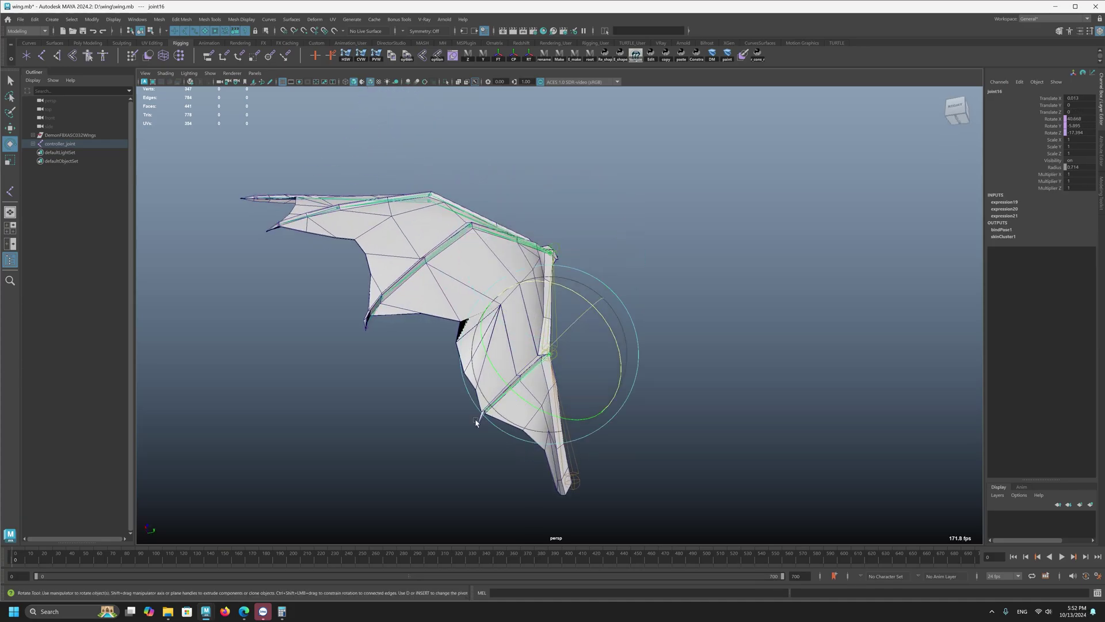
left_click_drag(476, 422, 509, 407, "alt")
mouse_move(573, 362)
left_mouse_down("alt")
mouse_move(591, 383)
mouse_move(587, 368)
left_mouse_up("alt")
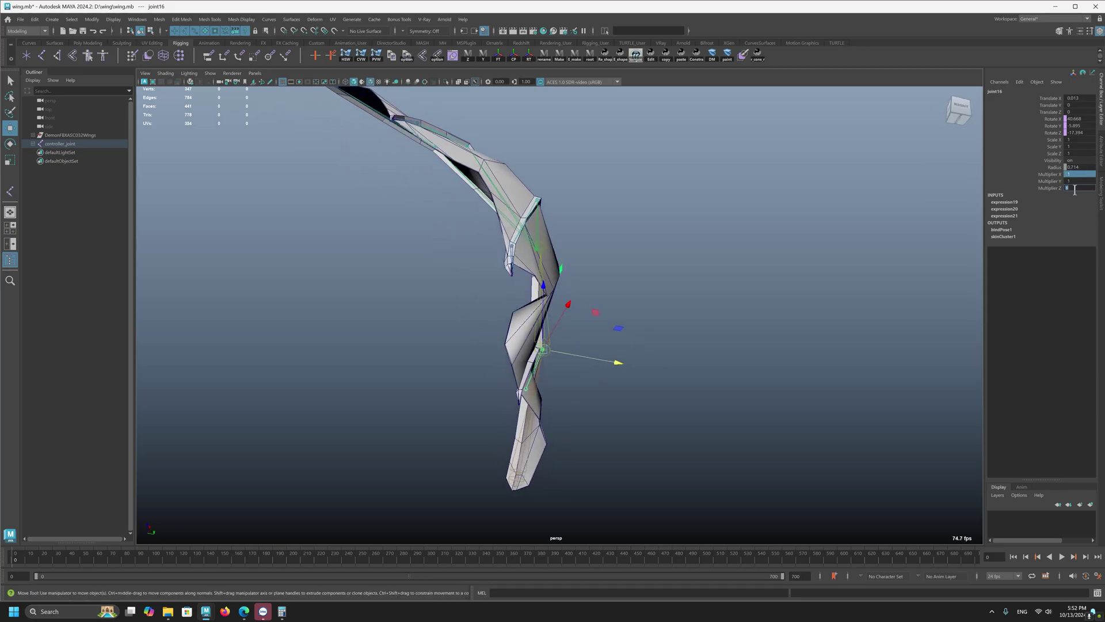
left_click(1075, 190)
type("0")
key("Return")
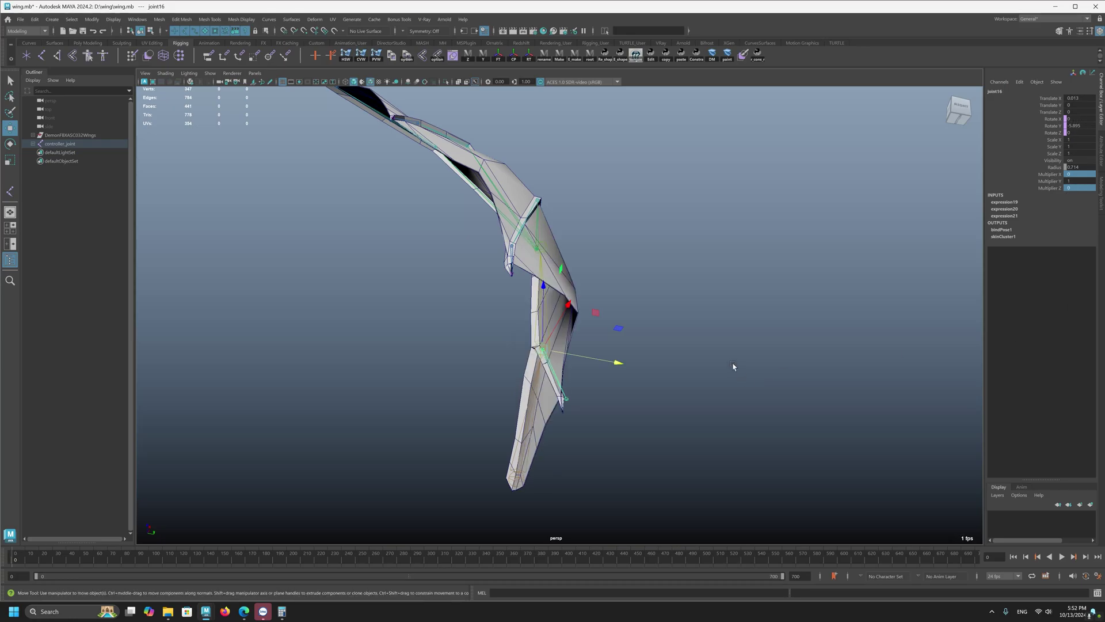
Try rotating the wrist joint and examine how the spur and the lower membrane follow from several angles
left_click_drag(733, 367, 650, 321, "alt")
left_click_drag(494, 237, 421, 168, "alt")
left_click(512, 338)
left_click_drag(408, 345, 483, 394, "alt")
key("e")
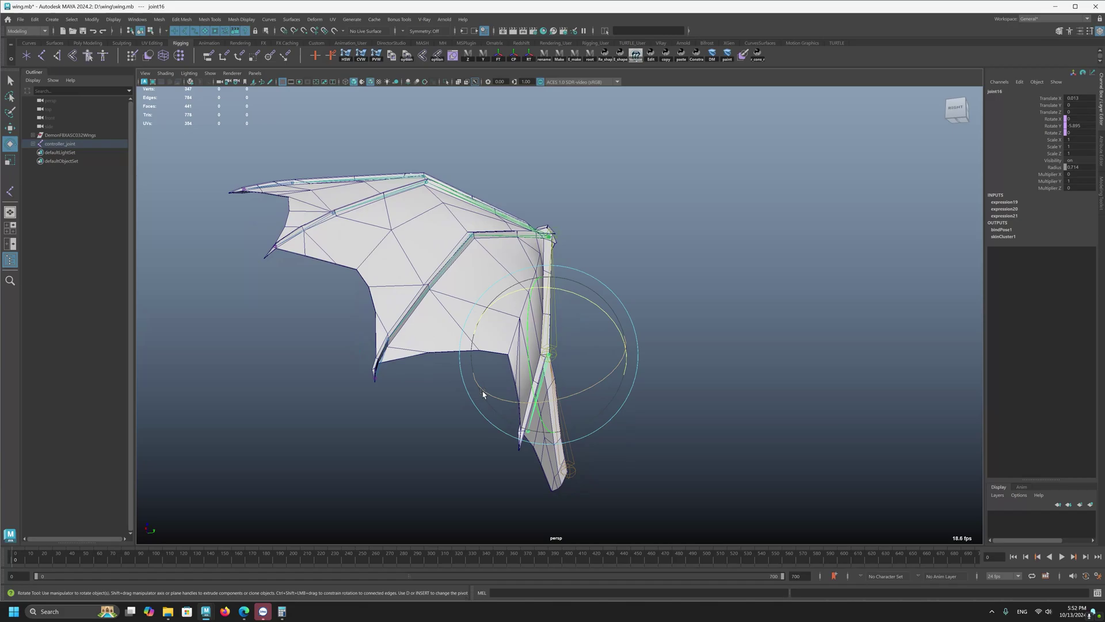
left_click(524, 237)
left_click_drag(524, 237, 570, 177, "alt")
left_click(559, 210)
left_click_drag(608, 249, 593, 272)
left_click_drag(581, 276, 489, 317, "alt")
left_click_drag(521, 369, 547, 405, "alt")
Set Multiplier Z to 0.5 on the spur's joint16 after trying 0.4
left_click(536, 401)
left_click_drag(559, 364, 737, 346, "alt")
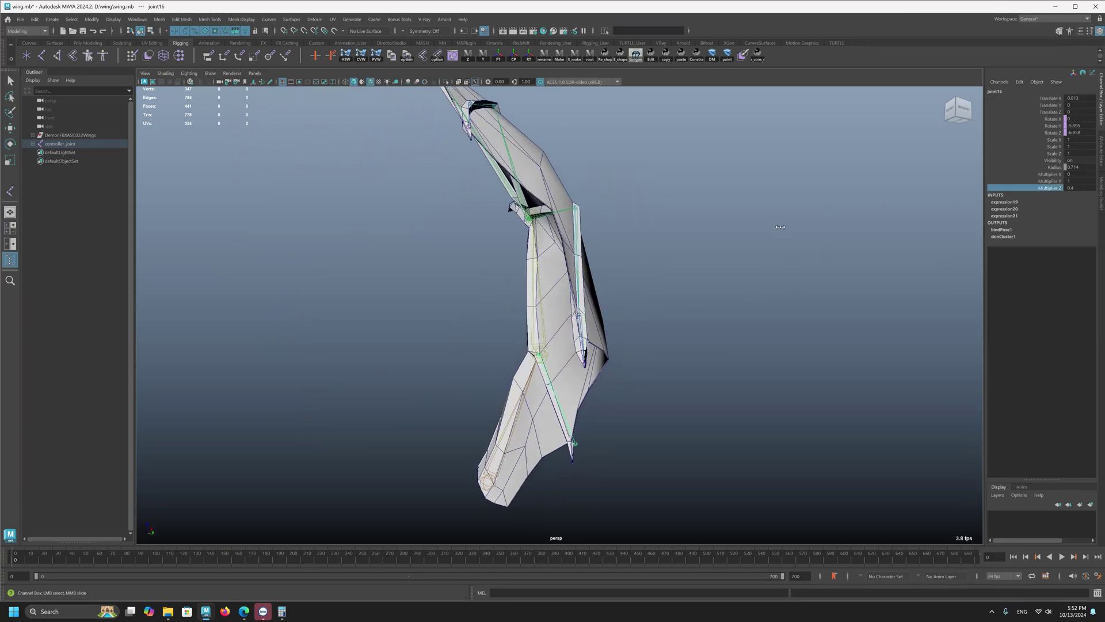
key("ctrl+z")
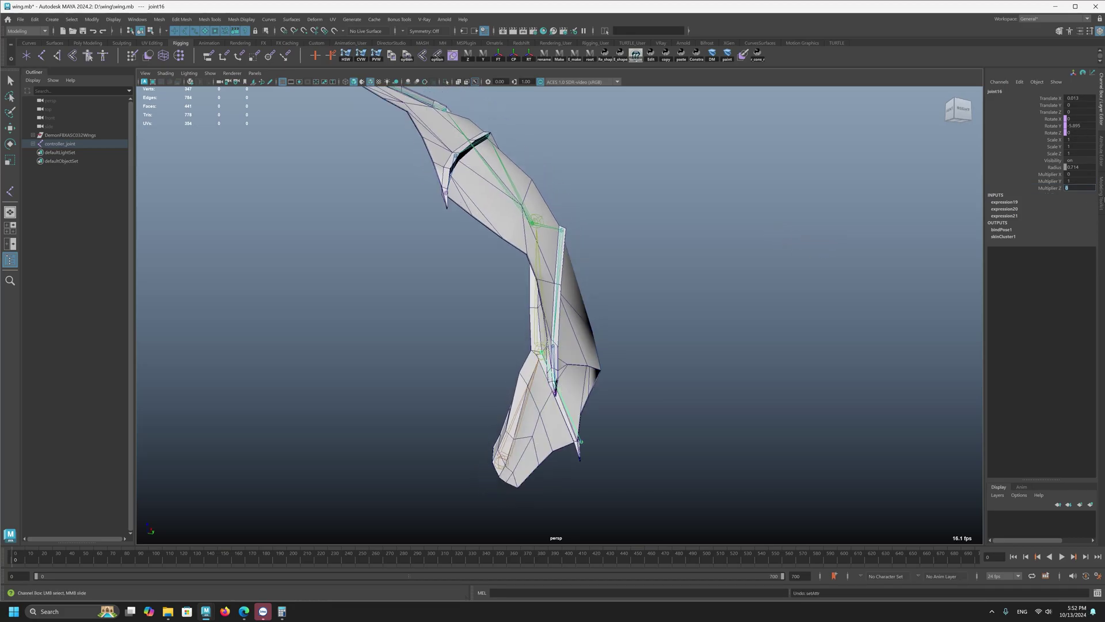
left_click_drag(647, 390, 525, 234, "alt")
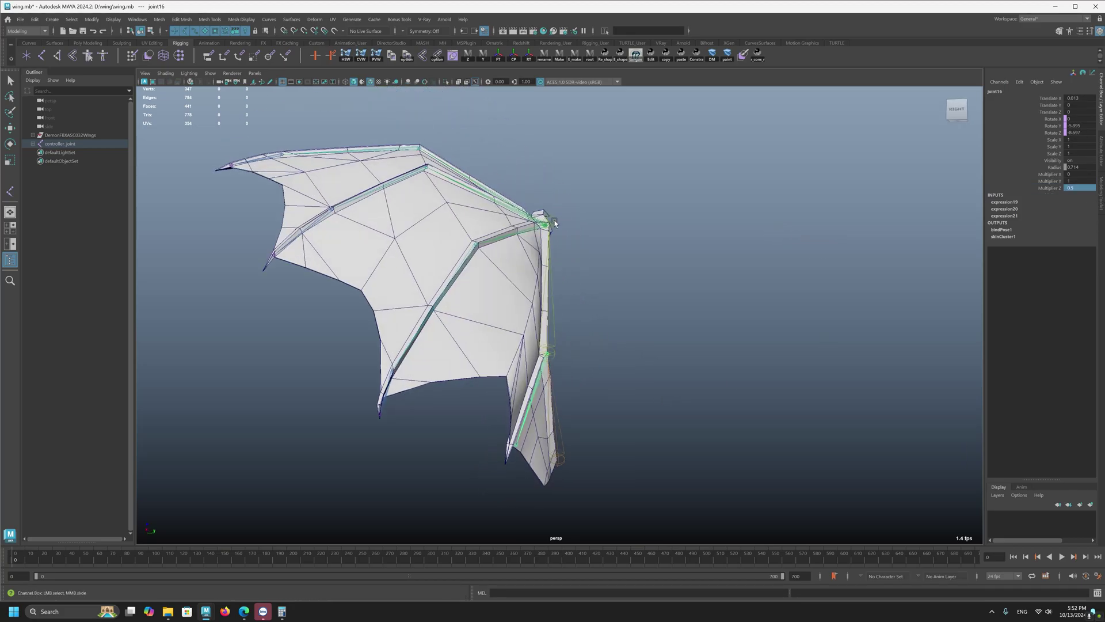
Check the spur against the wrist joint and set Multiplier X to 0.5 on joint16
left_click(562, 230)
left_click_drag(570, 277, 558, 244, "alt")
left_click(546, 240)
left_click_drag(544, 432, 531, 410, "alt")
key("q")
left_click(524, 378)
key("e")
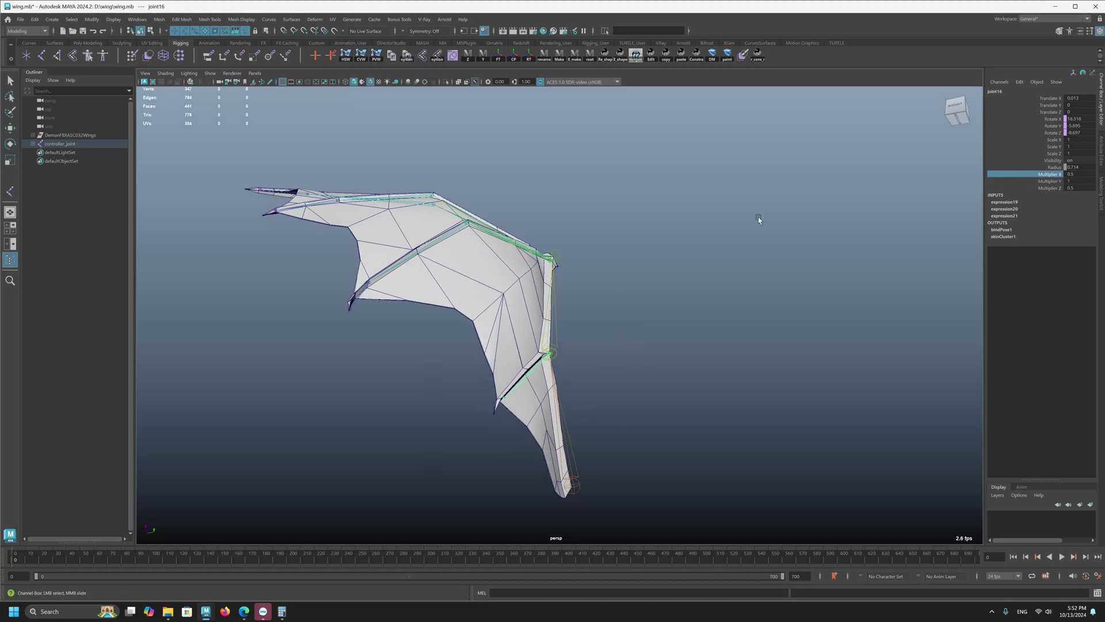
Test a wrist joint rotation, undo it, and set Multiplier X to 0 on the spur's joint16
left_click_drag(758, 217, 585, 283, "alt")
left_click(562, 267)
key("e")
key("ctrl+z")
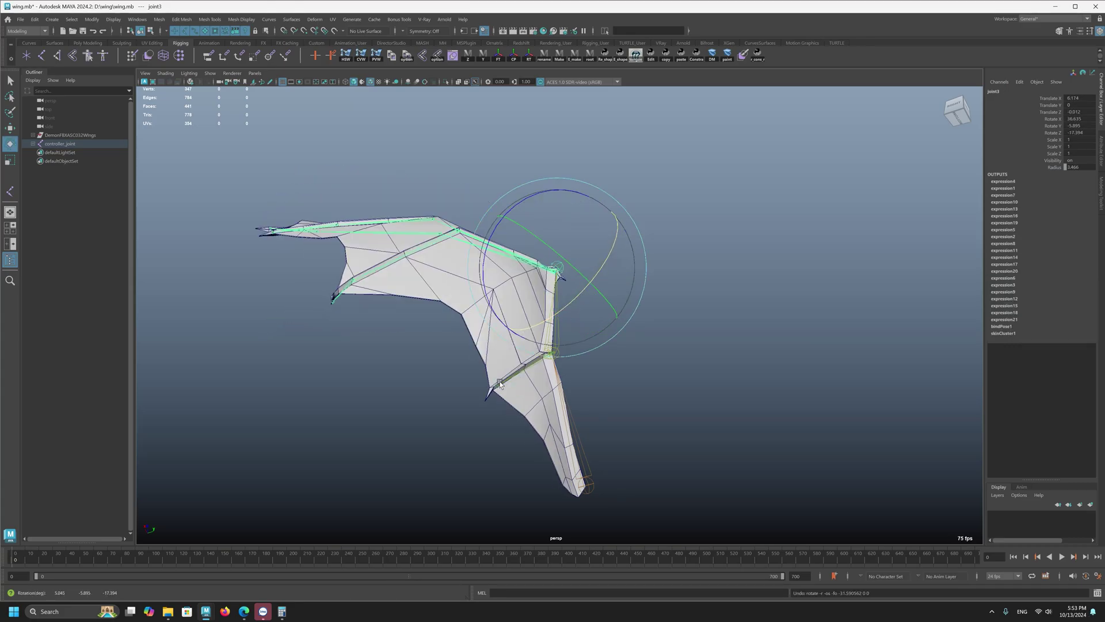
key("ctrl+z")
type("0")
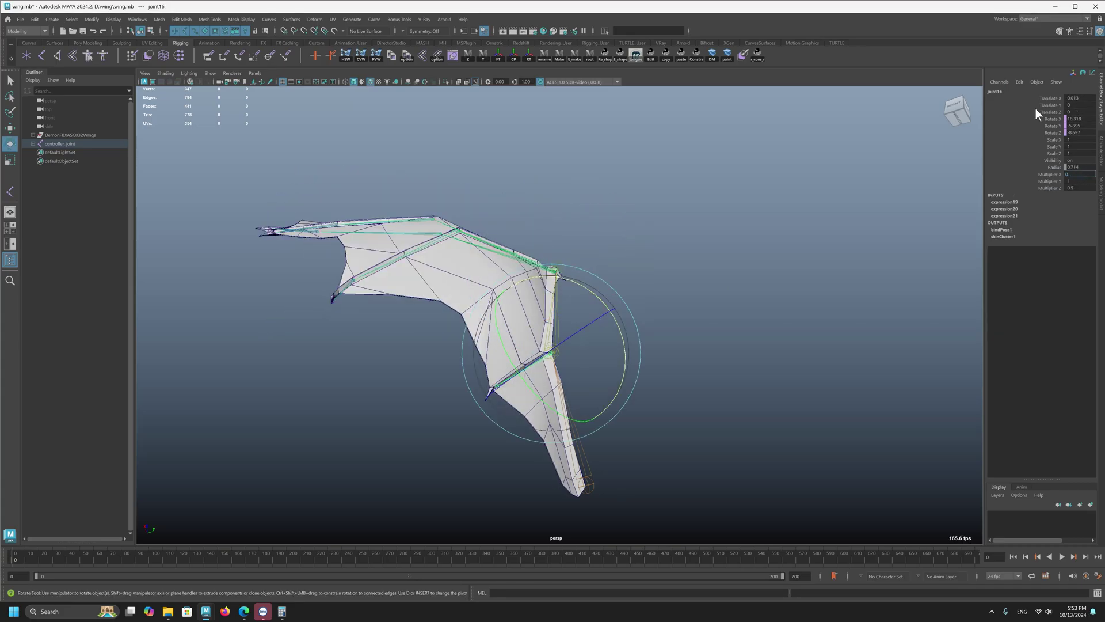
key("Return")
Try rotating the wrist joint and examine how the spur and membrane fold from the front and back
left_click_drag(725, 216, 606, 217, "alt")
key("q")
left_click(561, 239)
key("e")
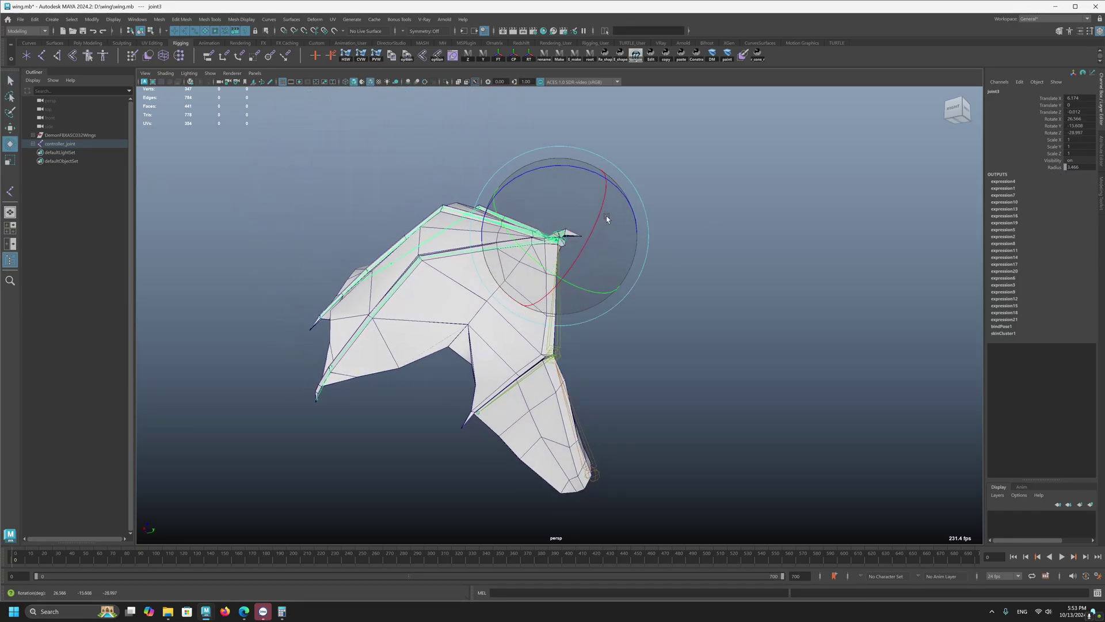
left_click_drag(535, 204, 570, 274, "alt")
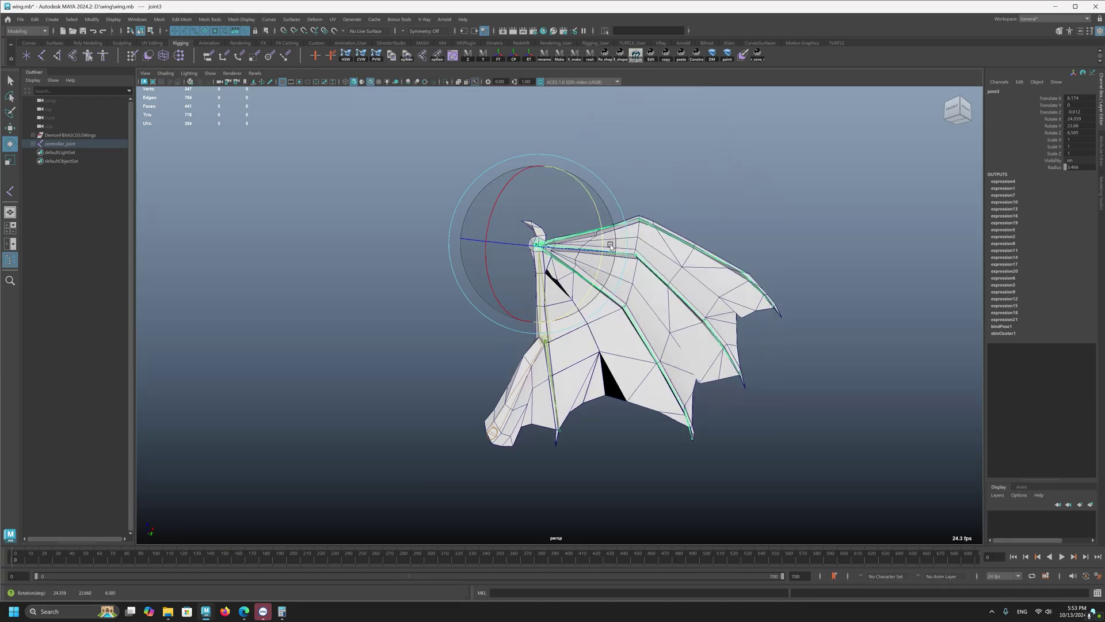
right_click_drag(539, 253, 599, 250)
left_click_drag(579, 250, 585, 298)
key("ctrl+z")
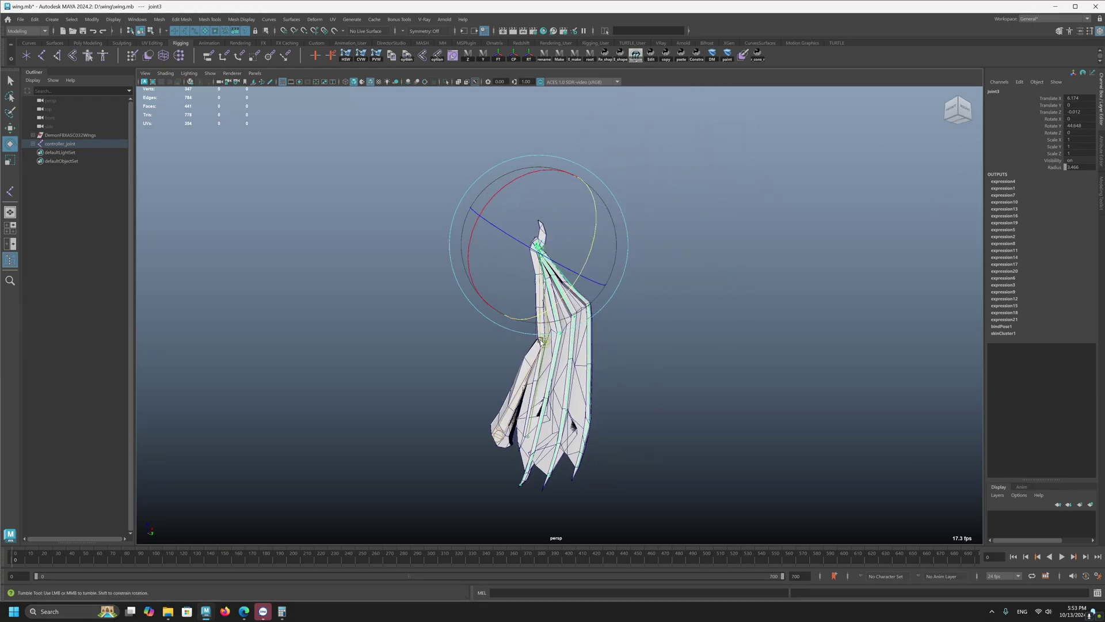
Rotate the wrist joint around several axes and check the spur and lower membrane for twisting
left_click_drag(541, 343, 745, 403, "alt")
right_click_drag(745, 402, 611, 252, "alt")
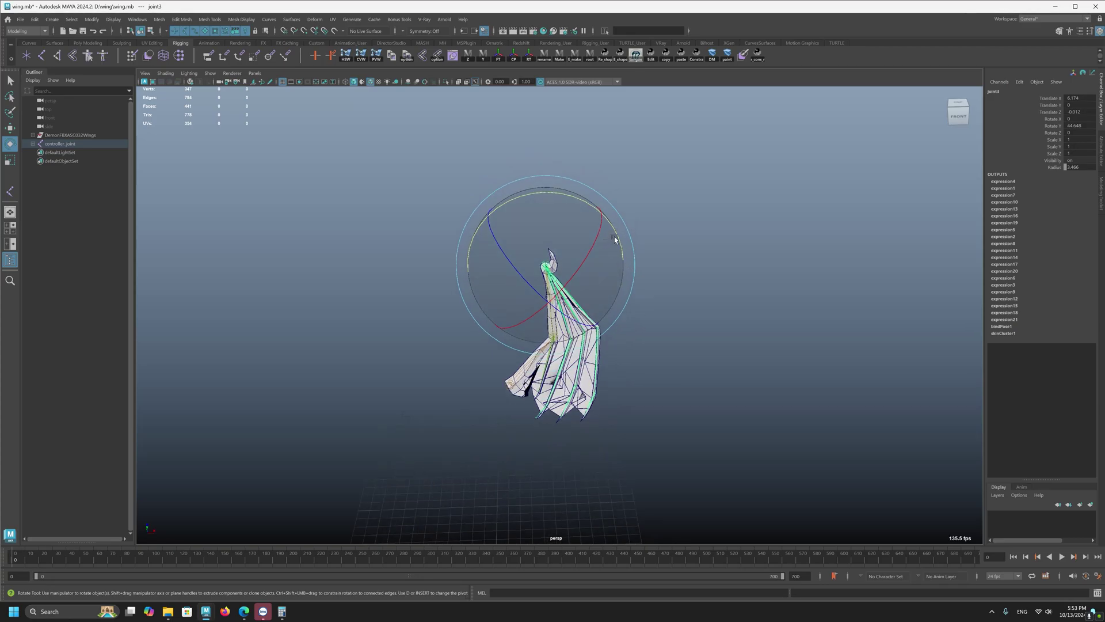
left_click_drag(615, 239, 567, 192)
mouse_move(619, 278)
left_mouse_down()
mouse_move(593, 303)
mouse_move(619, 270)
left_mouse_up()
left_click_drag(710, 277, 589, 284, "alt")
mouse_move(599, 198)
left_mouse_down()
mouse_move(554, 240)
mouse_move(594, 198)
left_mouse_up()
left_click_drag(579, 305, 513, 279, "alt")
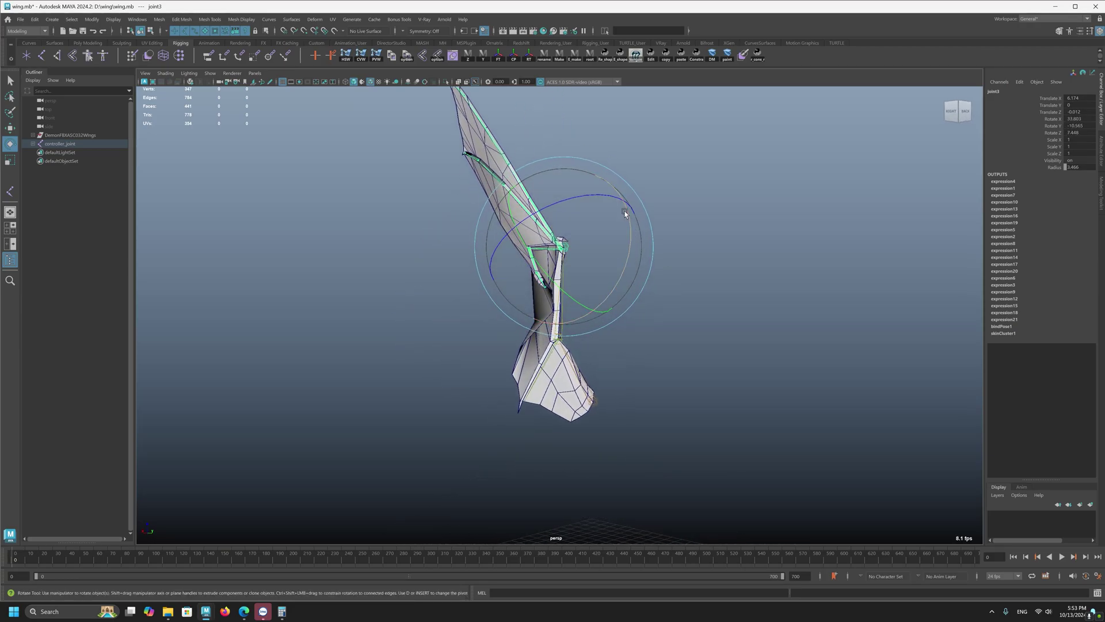
On the spur's joint16, try Multiplier X at -2.4, return it to 0, and raise Multiplier Z to 6.8
left_click(541, 359)
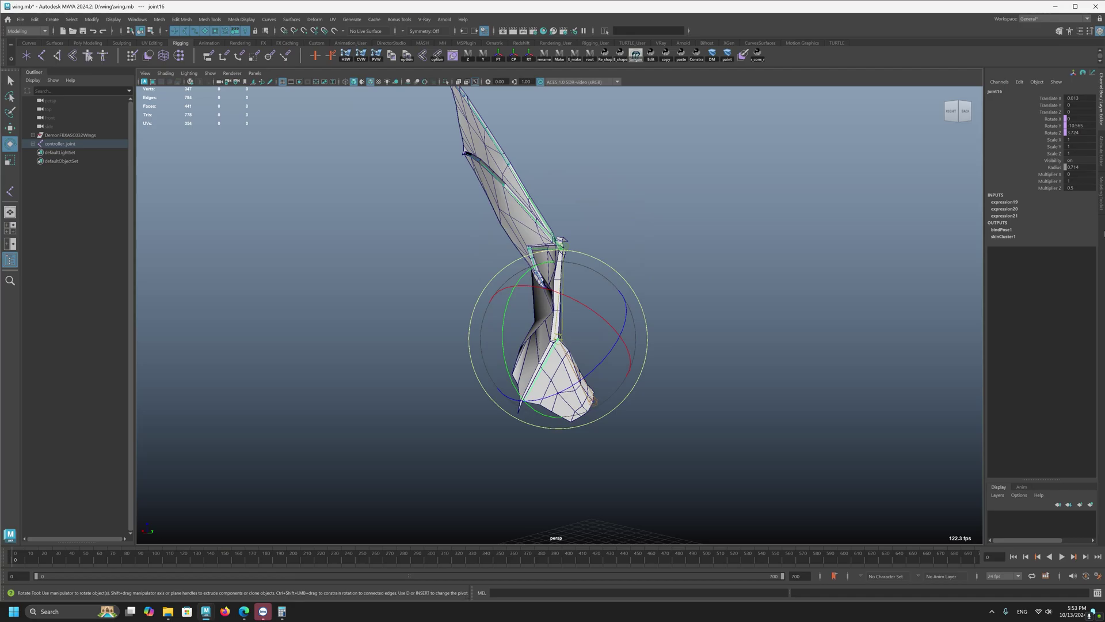
left_click(1051, 174)
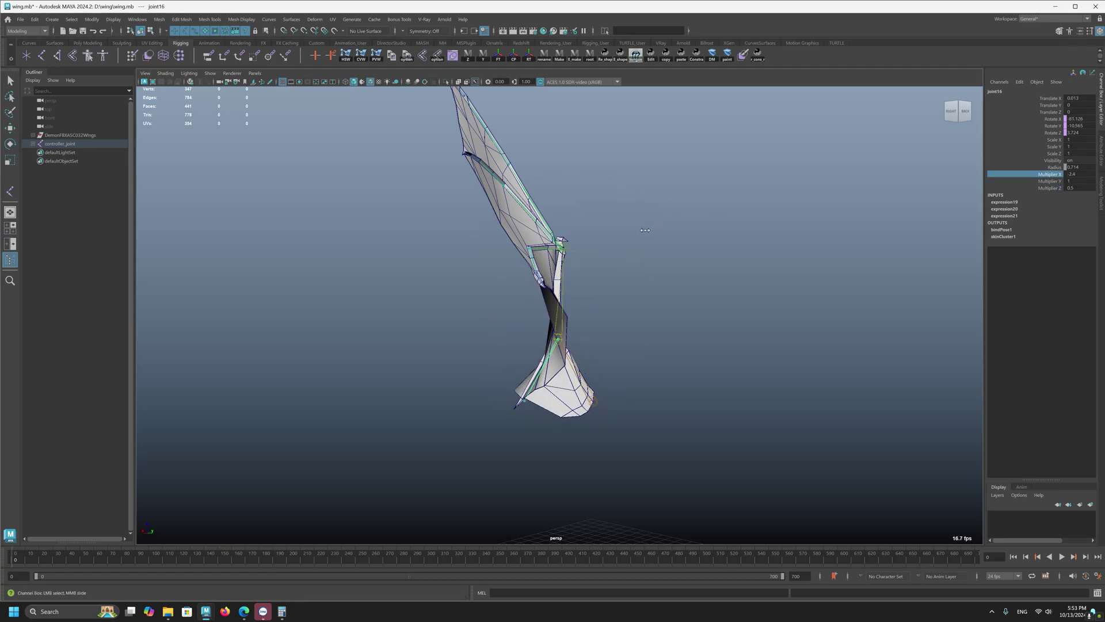
left_click(1048, 188)
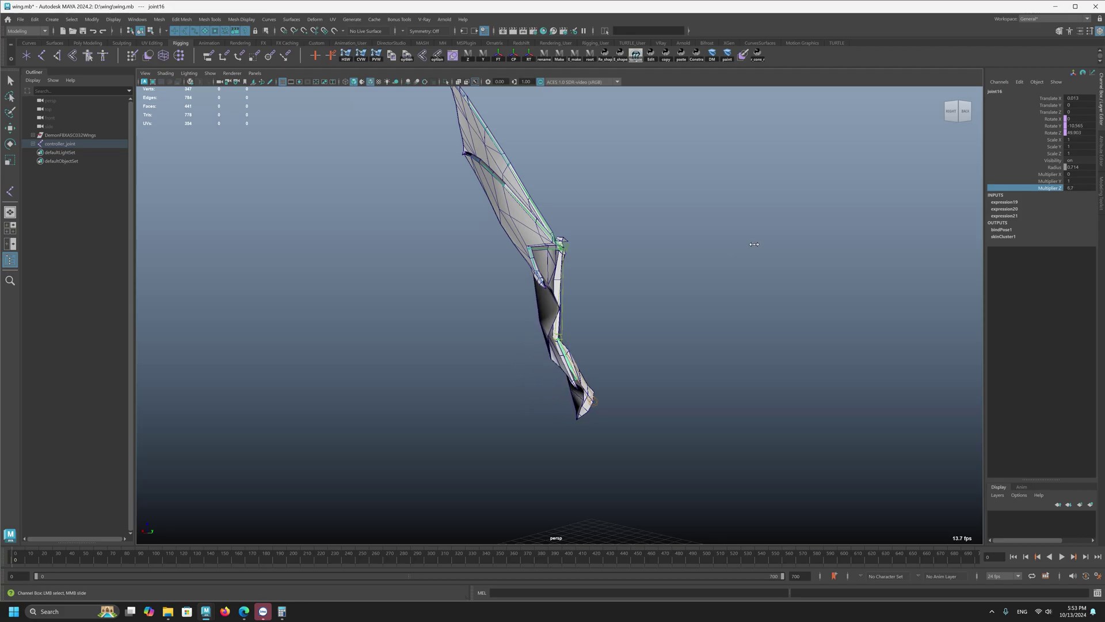
middle_click_drag(754, 246, 582, 248)
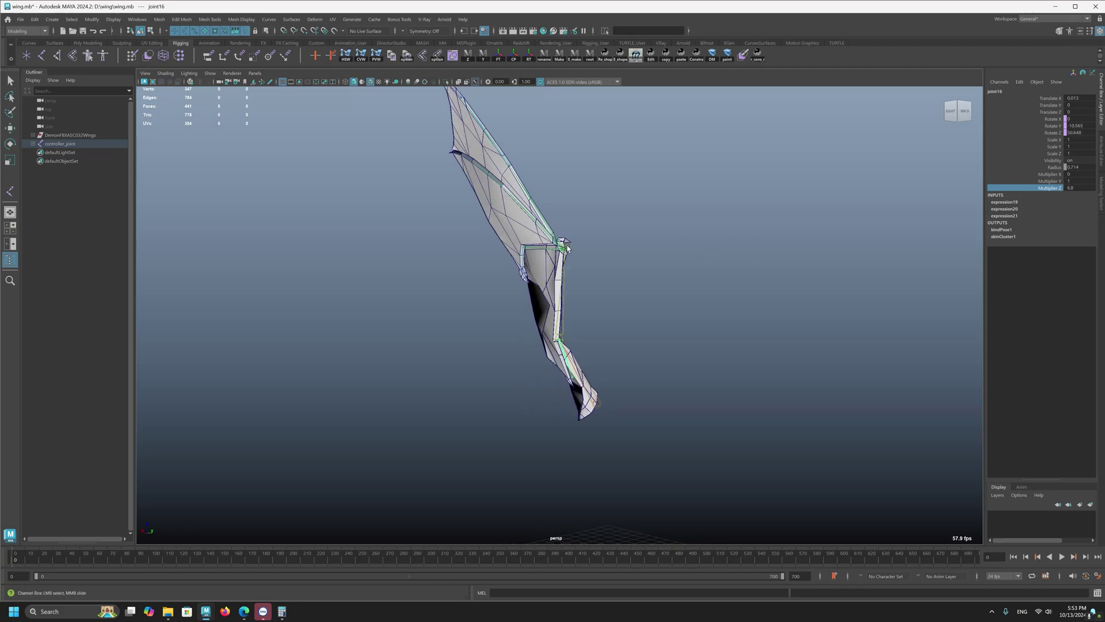
Test the wrist joint rotation, undo it, and set Multiplier Z to 5 on the spur's joint16
left_click(565, 248)
key("e")
left_click_drag(622, 276, 523, 317, "alt")
left_click_drag(570, 233, 567, 283)
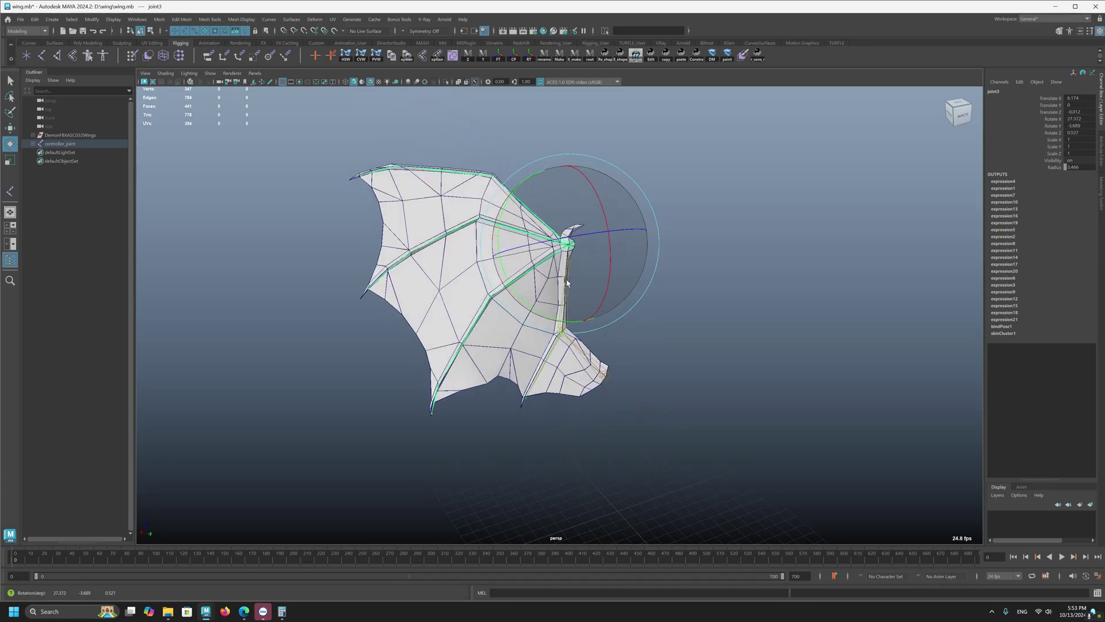
key("ctrl+z")
left_click(557, 369)
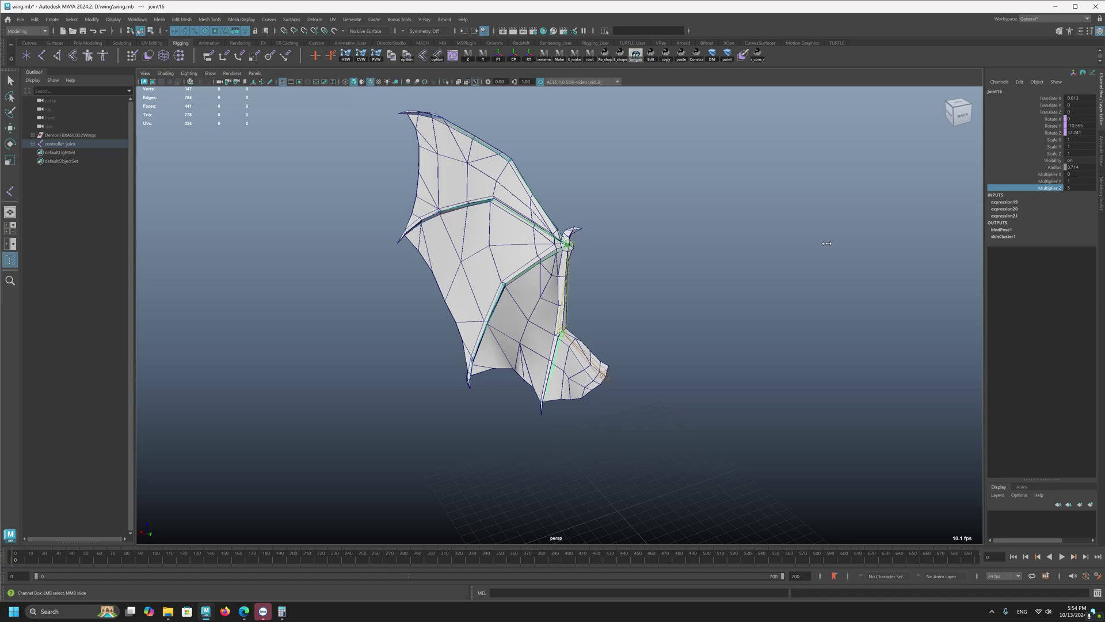
Rotate the wrist joint, try Multiplier Y at 4.1 on the spur's joint16, and restore it to 1
left_click_drag(621, 279, 602, 249, "alt")
left_click(574, 251)
key("e")
left_click(504, 357)
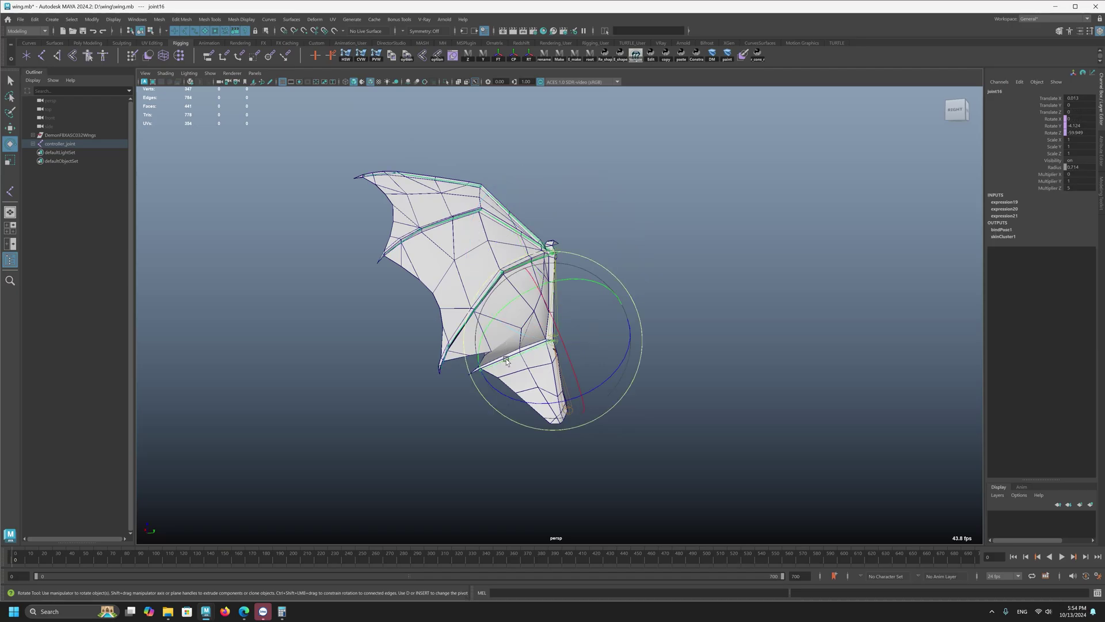
left_click(1054, 181)
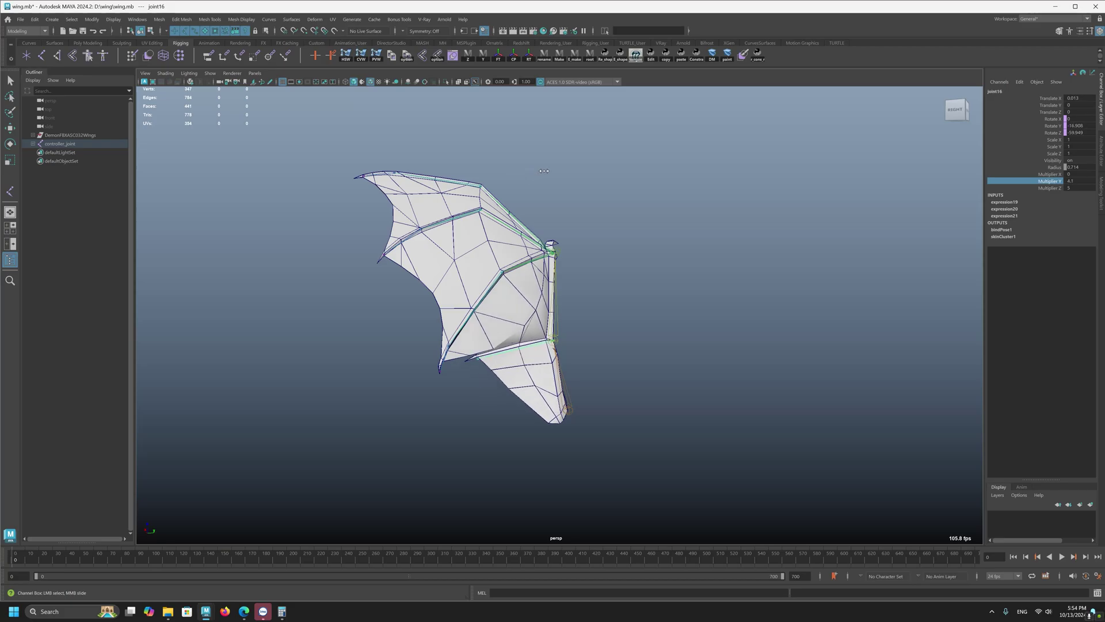
middle_click_drag(499, 175, 924, 227)
left_click_drag(668, 258, 728, 249, "alt")
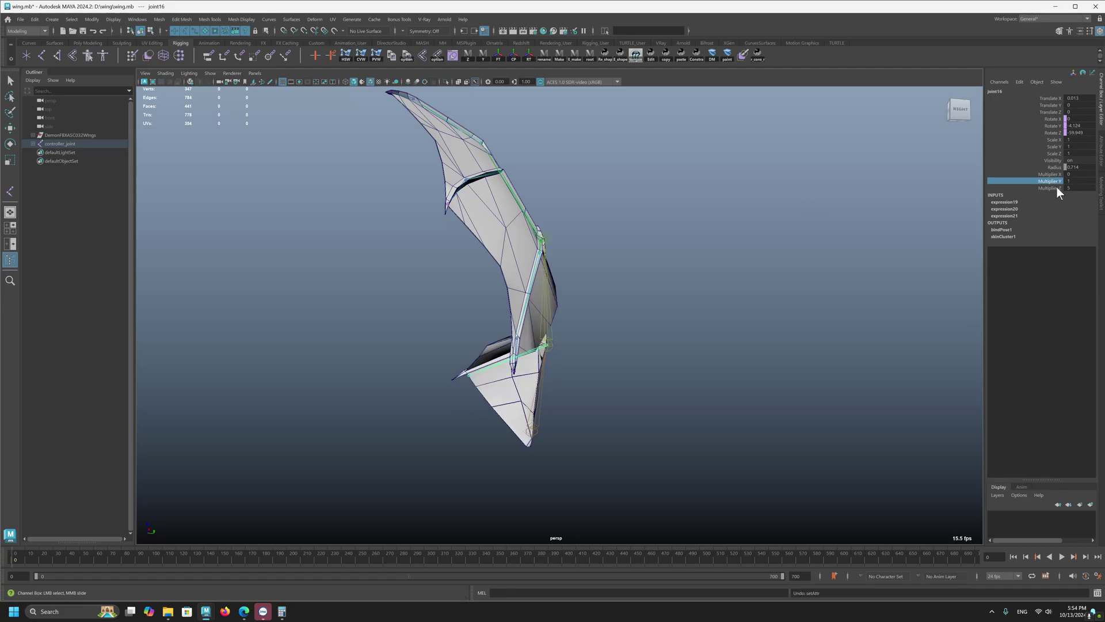
Set Multiplier Z to 2 on the spur's joint16 after trying 2.1
left_click_drag(835, 317, 778, 352, "alt")
key("e")
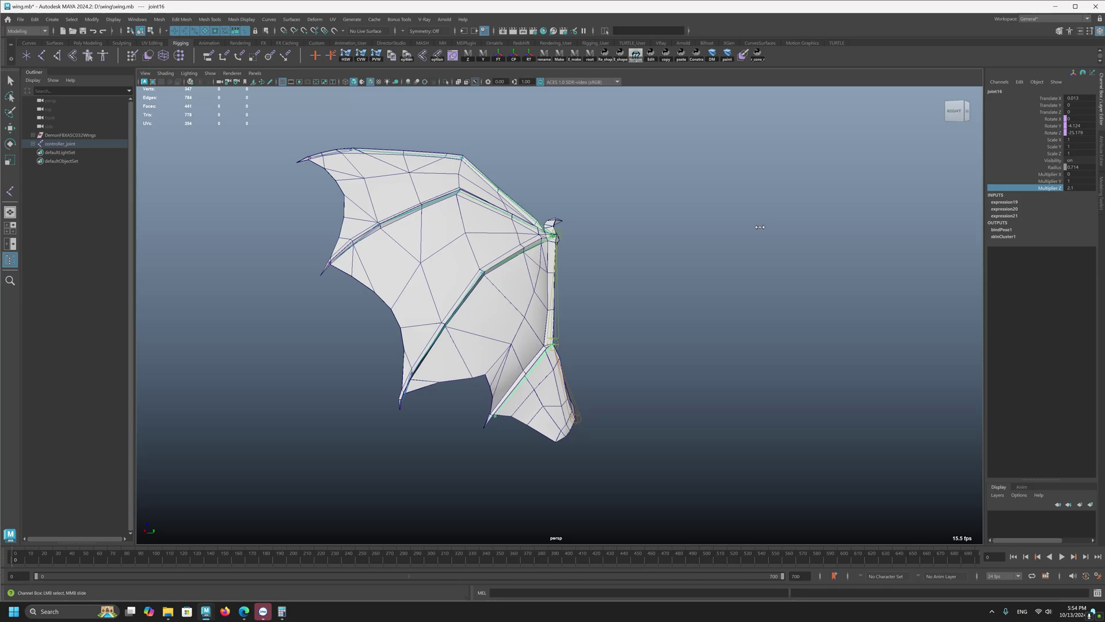
left_click_drag(674, 270, 600, 253, "alt")
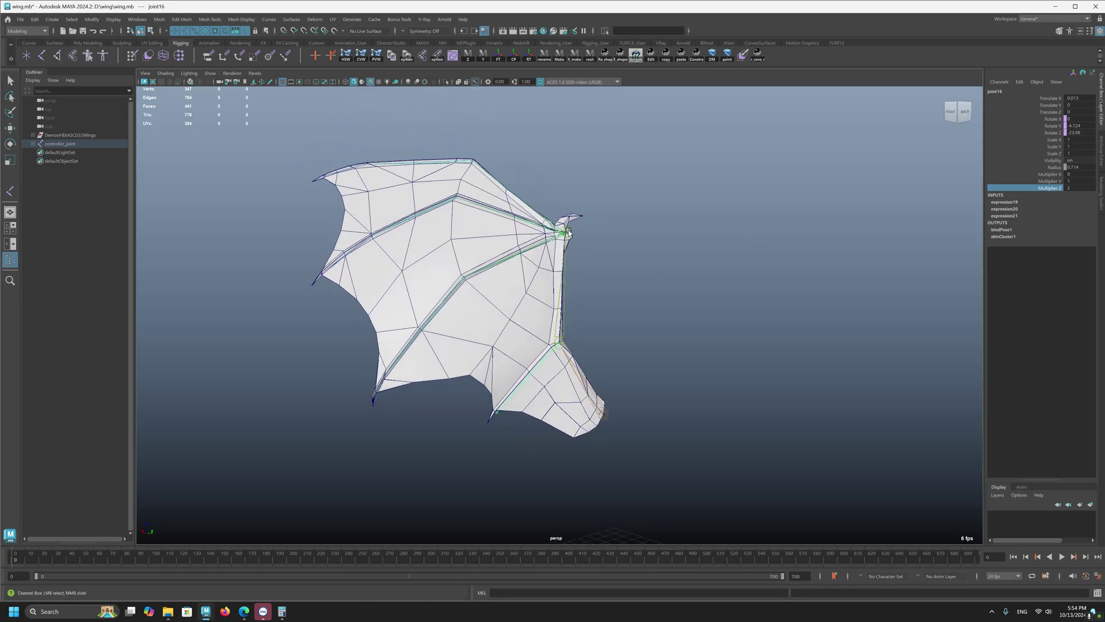
Try rotating the wrist joint to check how the spur follows, and undo the rotations back to the rest pose
left_click(568, 232)
key("e")
left_click_drag(572, 212, 561, 267)
key("ctrl+z")
left_click_drag(529, 199, 481, 242)
key("ctrl+z")
key("ctrl+z")
key("ctrl+z")
key("ctrl+z")
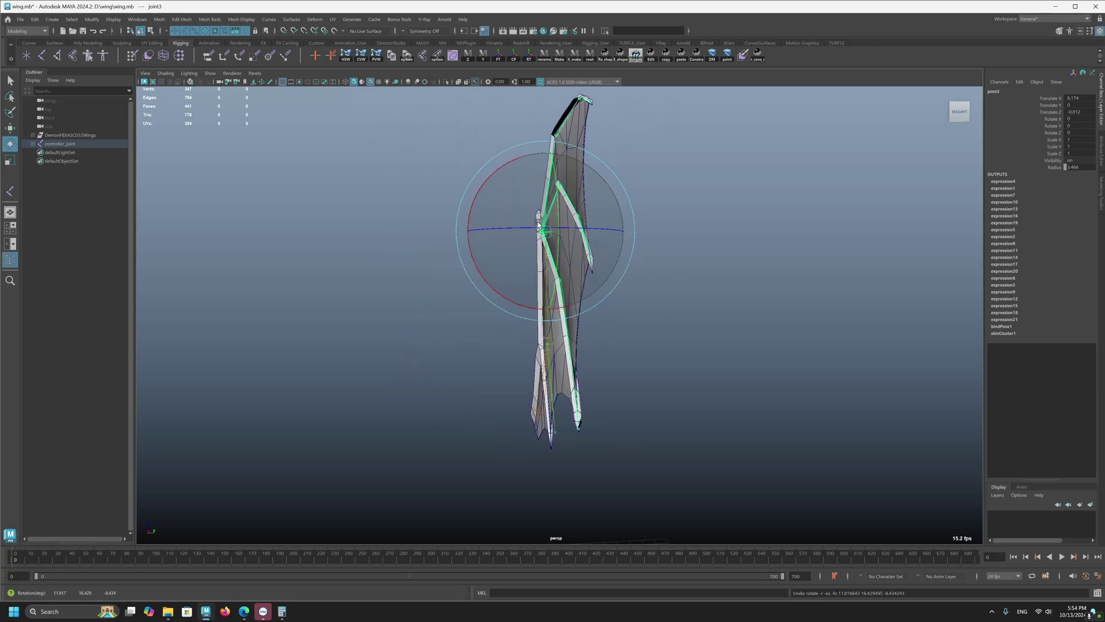
Try extreme wrist joint rotations, inspect the folded wing from several angles, and undo them
left_click_drag(483, 202, 474, 236, "alt")
left_click_drag(717, 297, 666, 302, "alt")
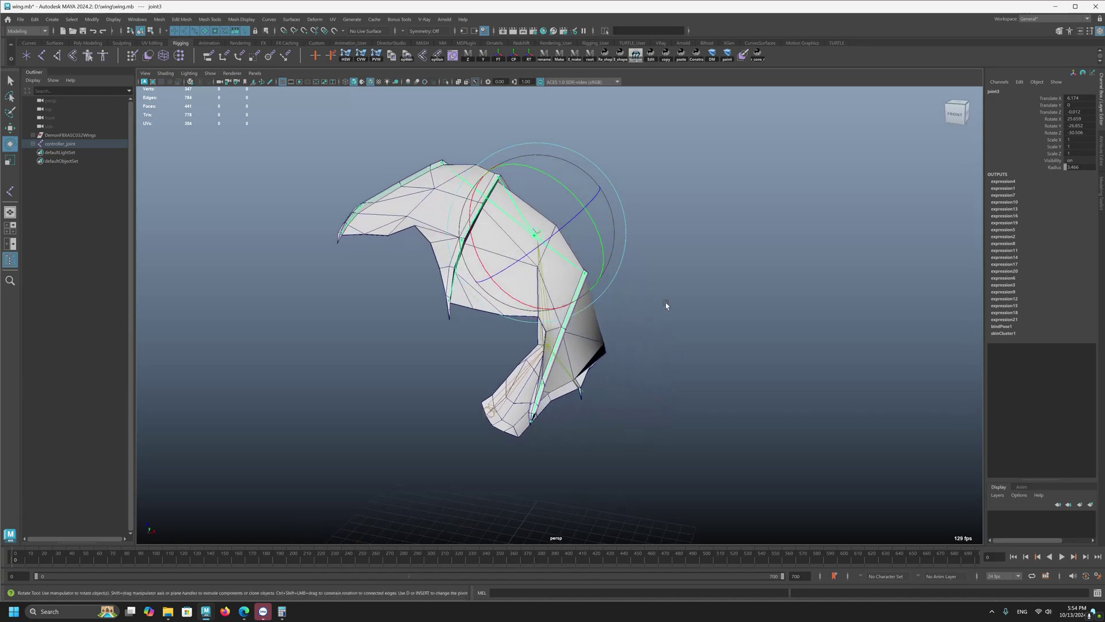
key("ctrl+z")
left_click_drag(591, 242, 521, 291)
key("ctrl+z")
right_click_drag(521, 290, 489, 294, "alt")
left_click_drag(489, 295, 434, 296, "alt")
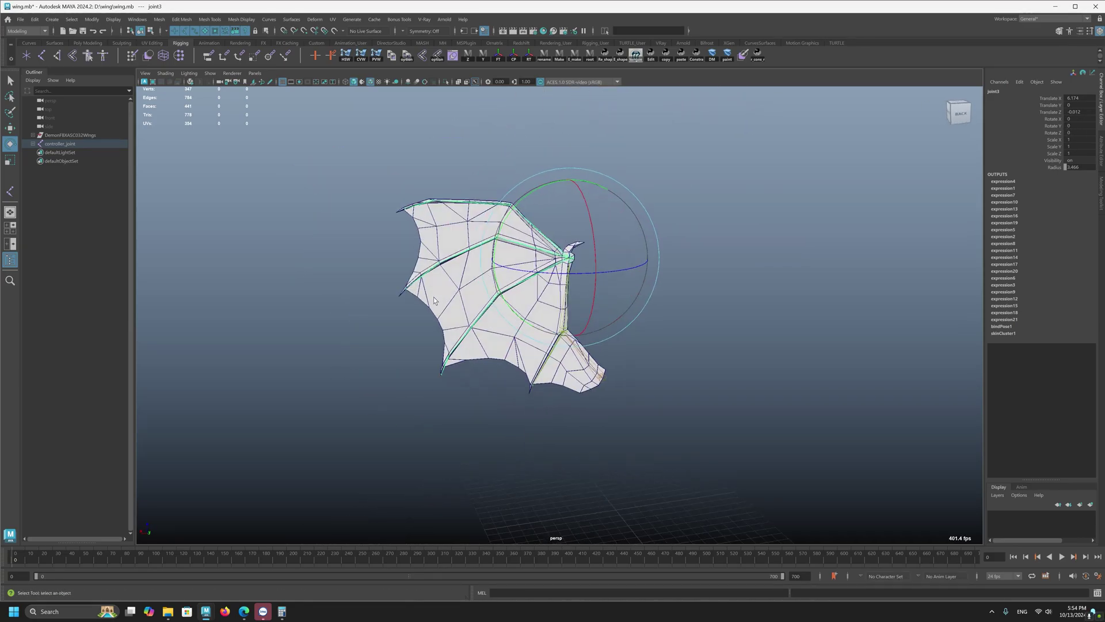
Select the wing mesh, try another rotation of the wrist joint, and undo the rotation
key("q")
left_click(446, 344)
right_click_drag(504, 331, 592, 219, "alt")
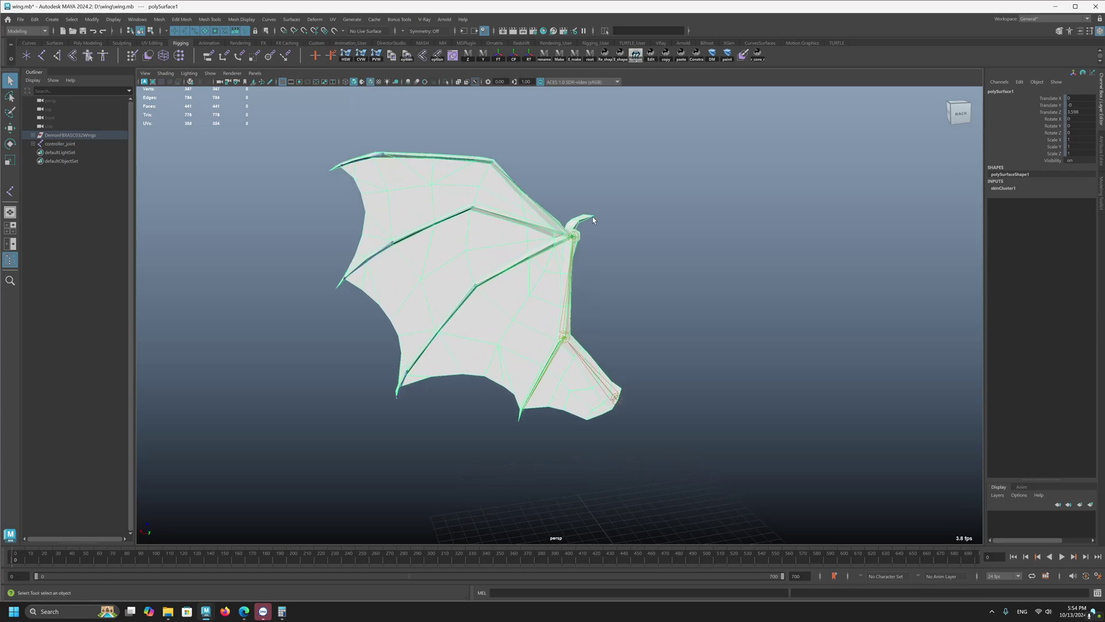
left_click(579, 241)
key("e")
left_click_drag(582, 230, 612, 214)
left_click_drag(521, 369, 582, 374, "alt")
key("ctrl+z")
Try rotating the wing's arm joints one at a time and undo each test rotation
left_click(547, 337)
left_click_drag(547, 336, 513, 324, "alt")
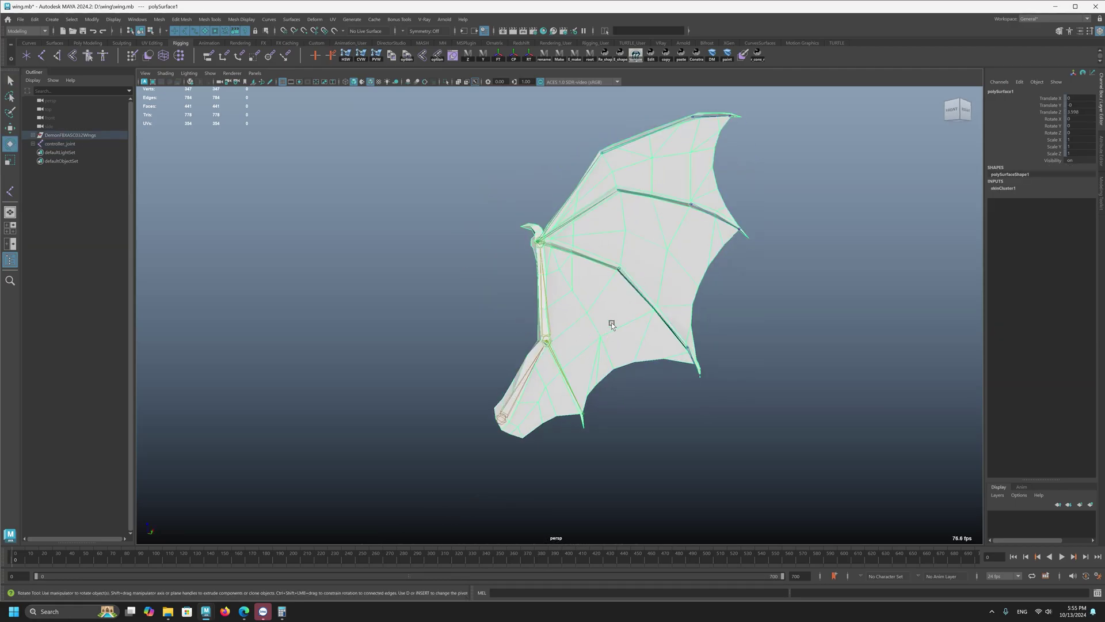
left_click(547, 318)
left_click_drag(614, 321, 631, 283)
key("q")
key("e")
key("ctrl+z")
key("q")
left_click(481, 282)
key("e")
key("ctrl+z")
key("ctrl+z")
key("ctrl+z")
key("ctrl+z")
key("q")
Rotate the elbow joint together with the wrist joint to test a combined fold, and undo all the rotations
left_click_drag(644, 419, 501, 427, "alt")
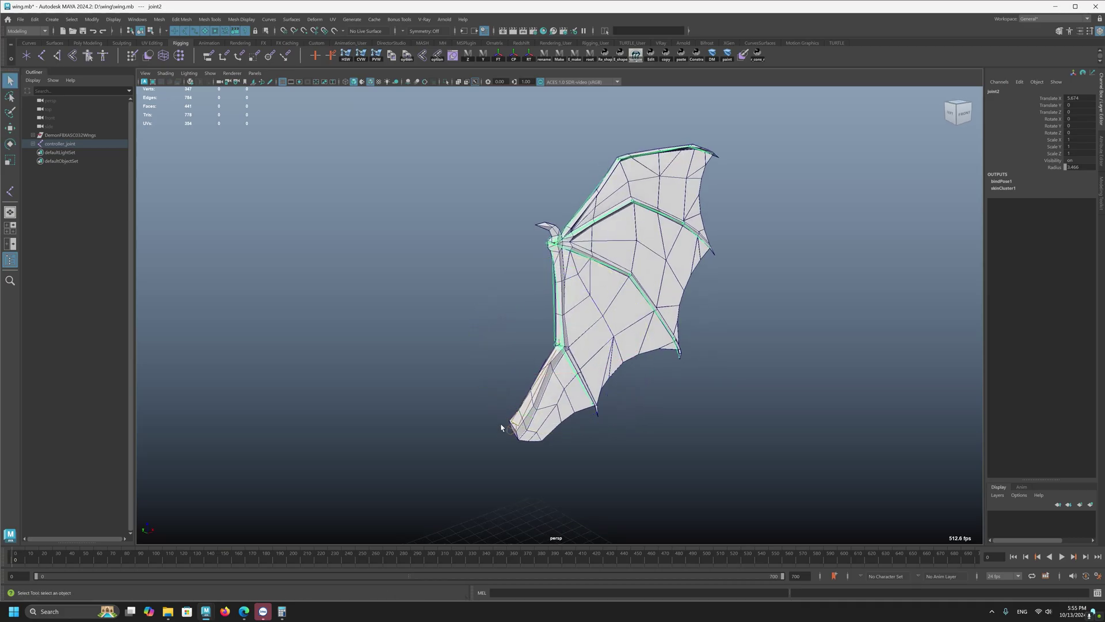
left_click(559, 339)
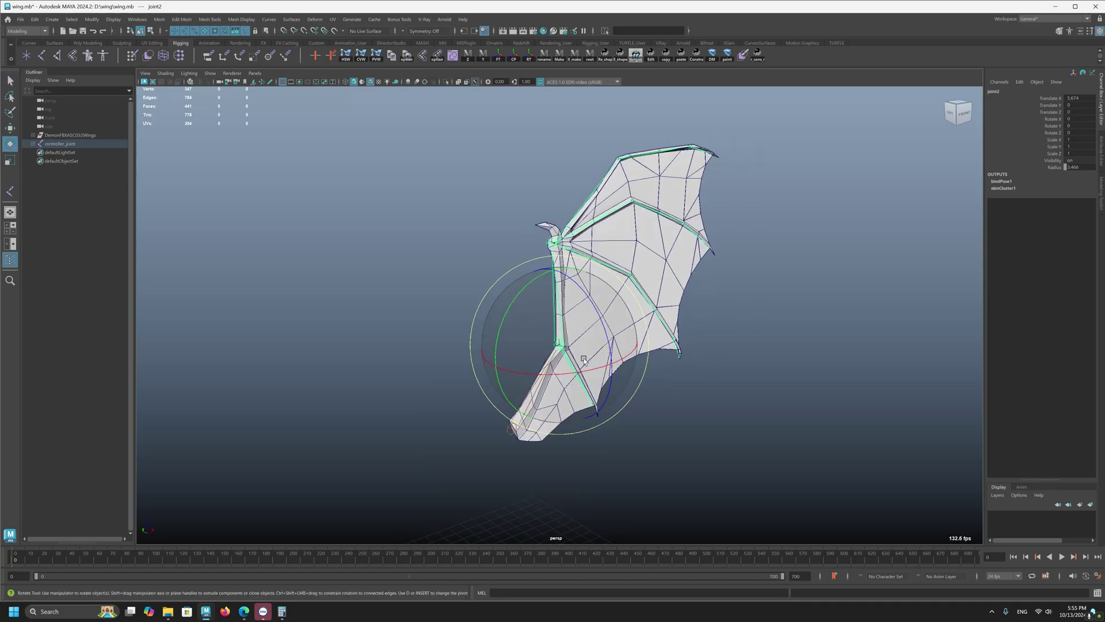
left_click_drag(584, 358, 588, 260)
left_click(574, 244)
key("q")
left_click(549, 257)
key("e")
left_click_drag(588, 260, 351, 278, "alt")
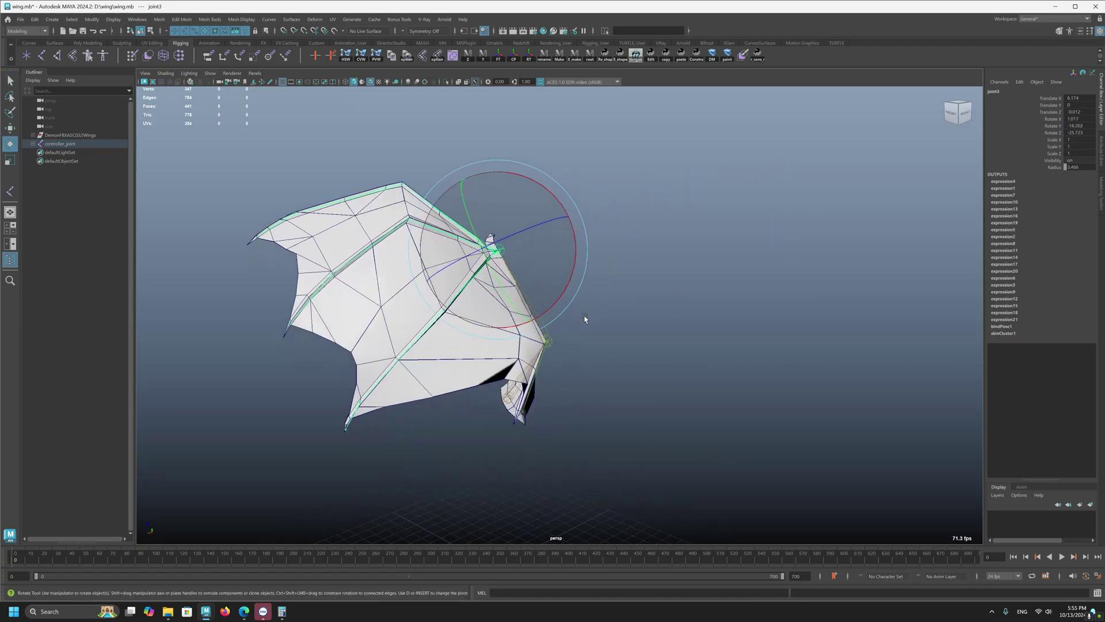
mouse_move(584, 318)
left_mouse_down("alt")
mouse_move(442, 266)
mouse_move(424, 288)
mouse_move(479, 306)
mouse_move(419, 326)
mouse_move(419, 313)
mouse_move(391, 306)
left_mouse_up("alt")
key("ctrl+z")
key("ctrl+z")
key("ctrl+z")
key("ctrl+z")
key("q")
Clear the selection and inspect the lower membrane around the elbow and spur up close
left_click_drag(442, 355, 491, 413)
right_click_drag(331, 299, 655, 476, "alt")
middle_click_drag(654, 476, 777, 385, "alt")
right_click_drag(777, 385, 562, 361, "alt")
left_click_drag(561, 361, 584, 458, "alt")
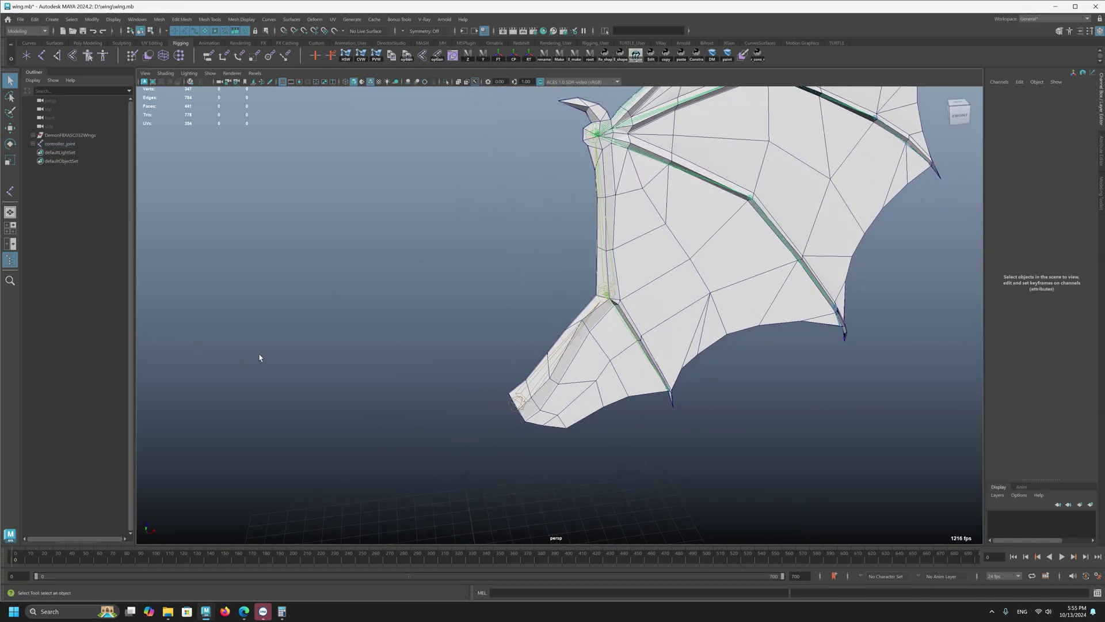